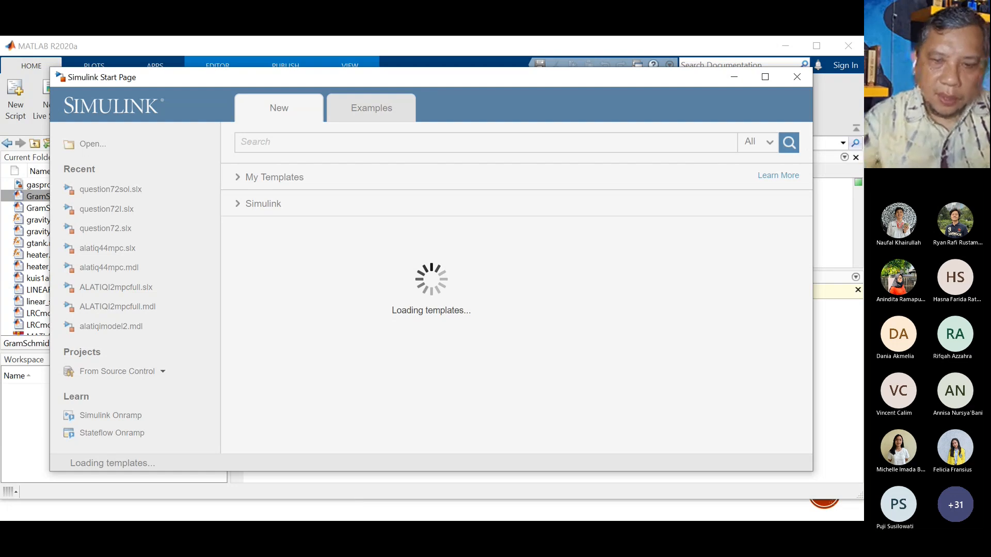
Bring the Simulink Start Page to full size and create a new Blank Model.
key("alt+Tab")
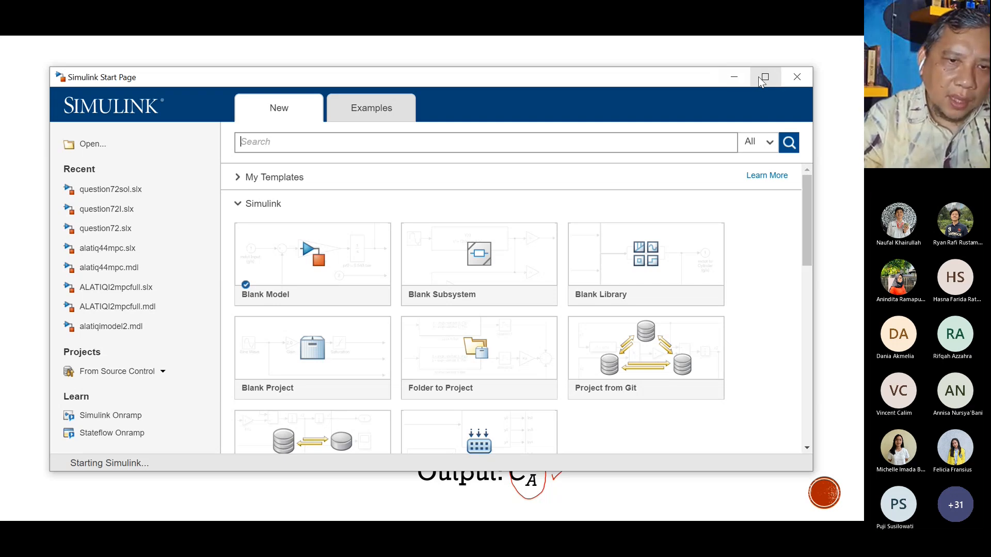
left_click(764, 78)
mouse_move(284, 227)
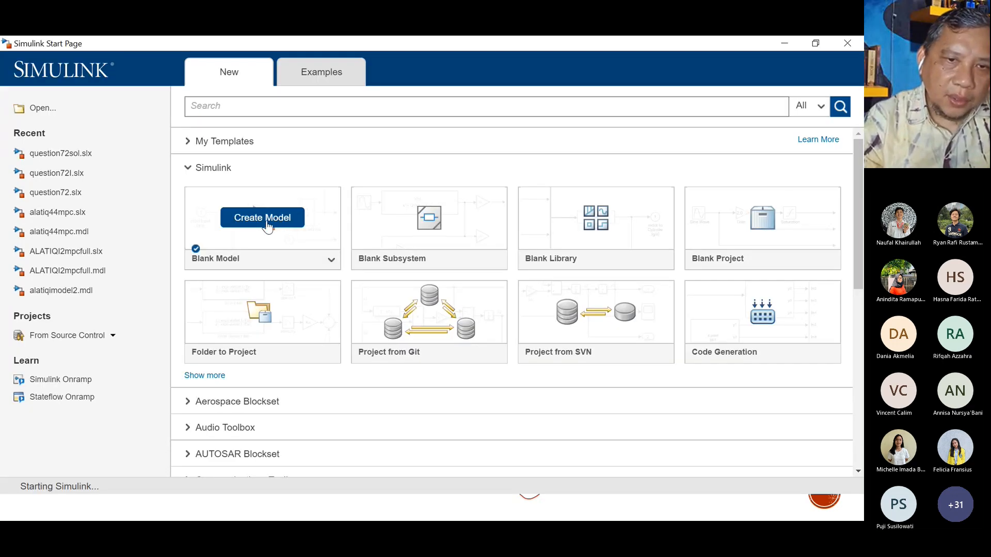
left_click(254, 220)
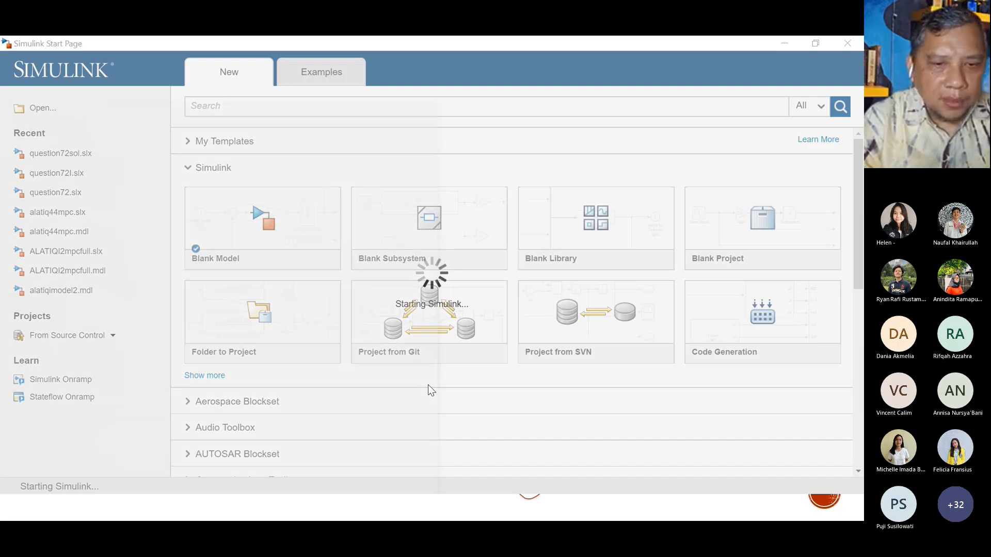
key("super")
mouse_move(152, 508)
left_click(249, 418)
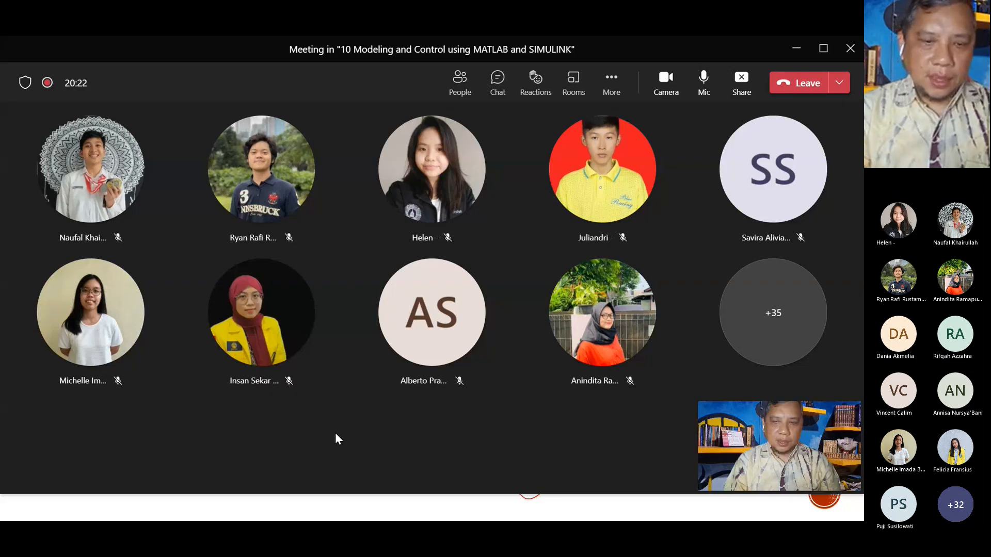
key("super")
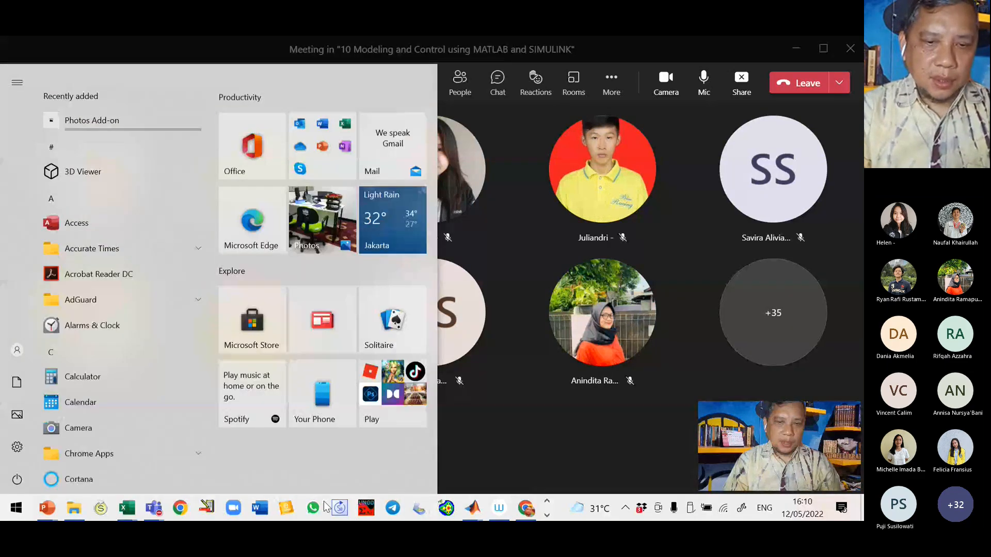
mouse_move(471, 509)
left_click(545, 457)
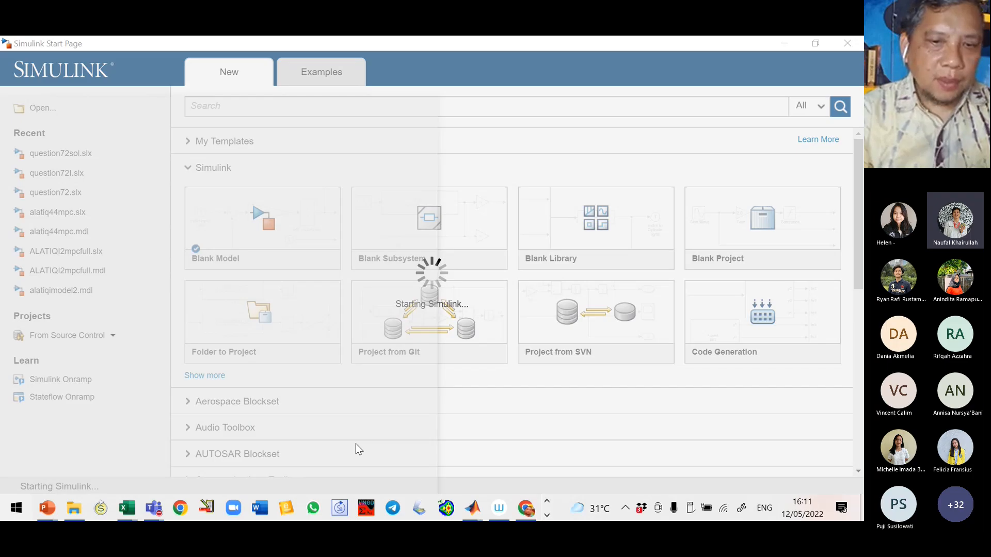
mouse_move(153, 508)
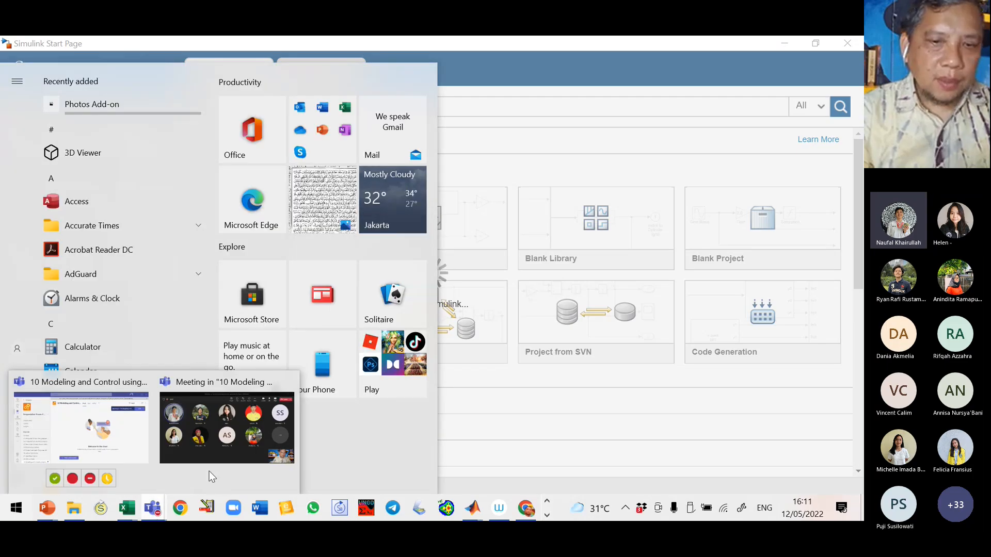
left_click(519, 397)
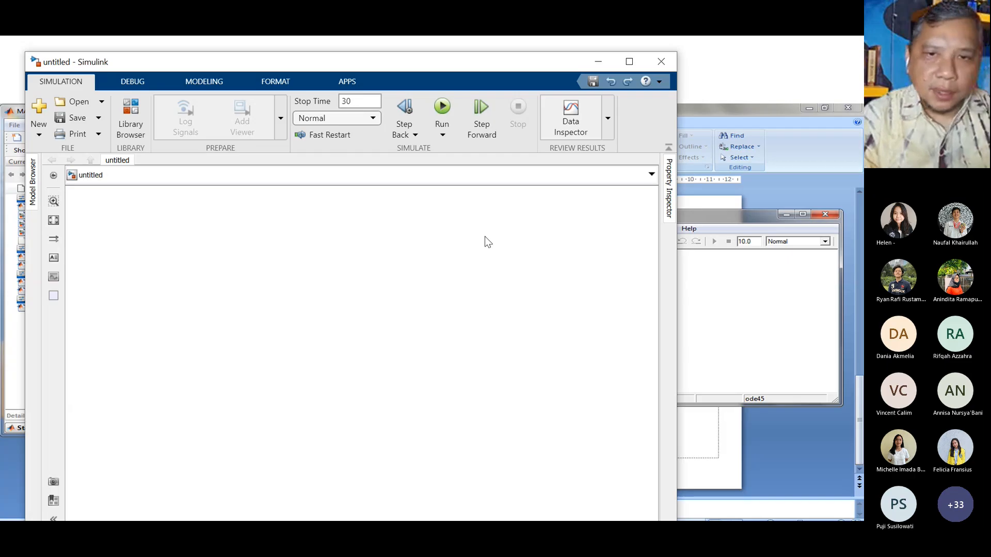
Open the Simulink Library Browser and arrange the untitled model window beside it, narrowed so both are visible.
left_click(629, 62)
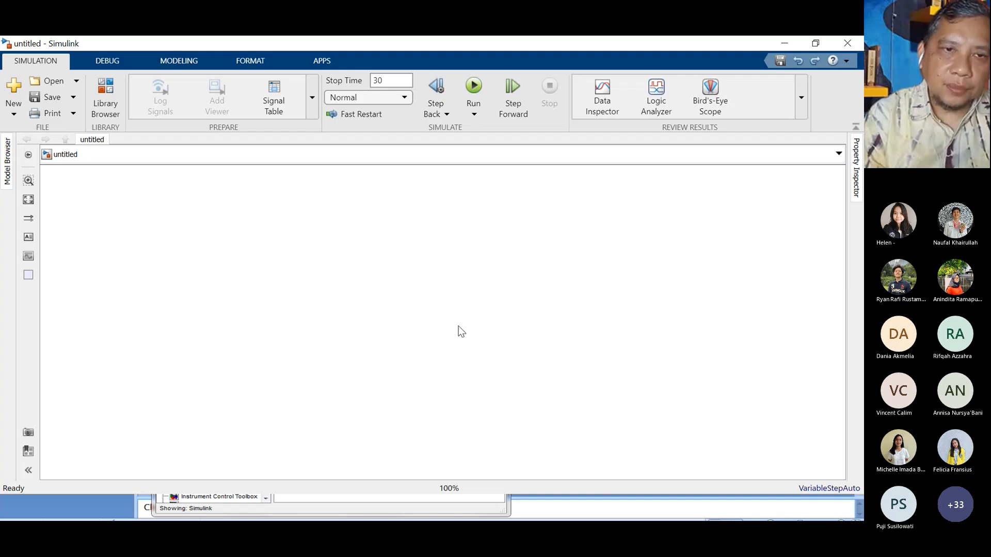
left_click(108, 98)
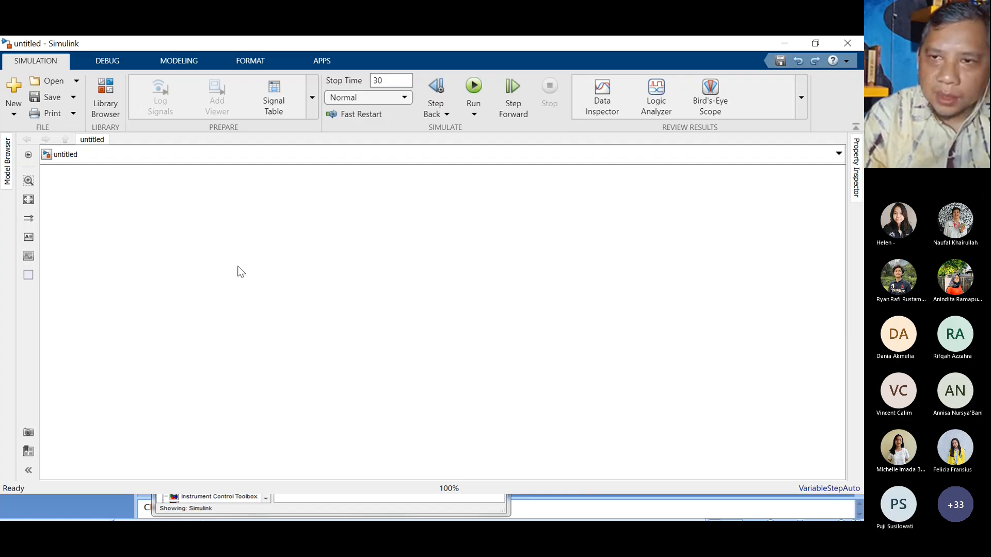
double_click(239, 43)
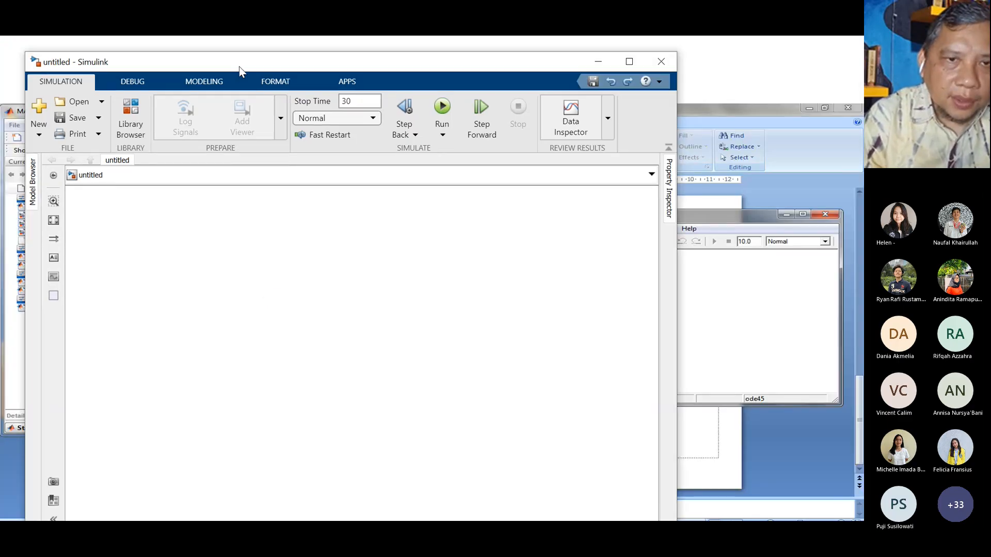
left_click_drag(239, 66, 345, 69)
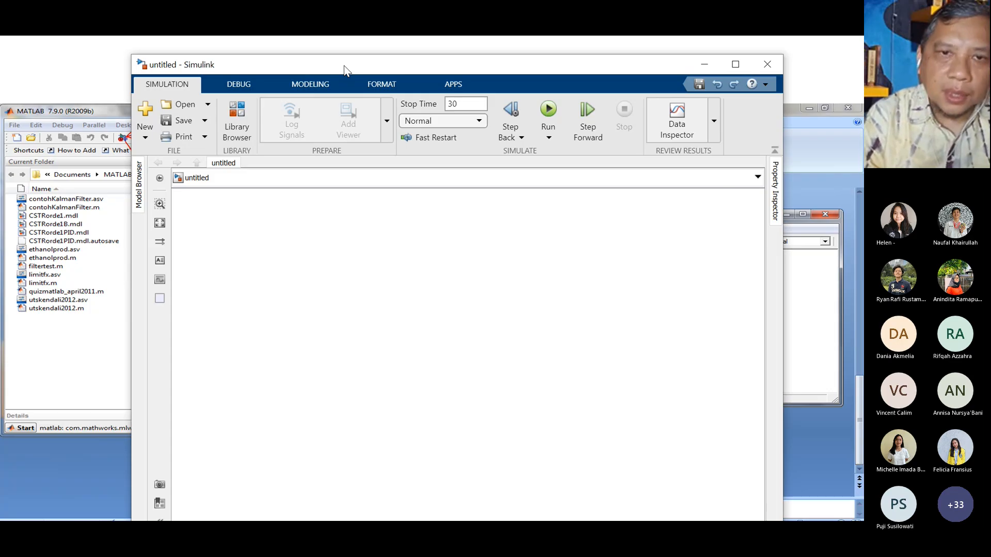
left_click_drag(344, 66, 424, 56)
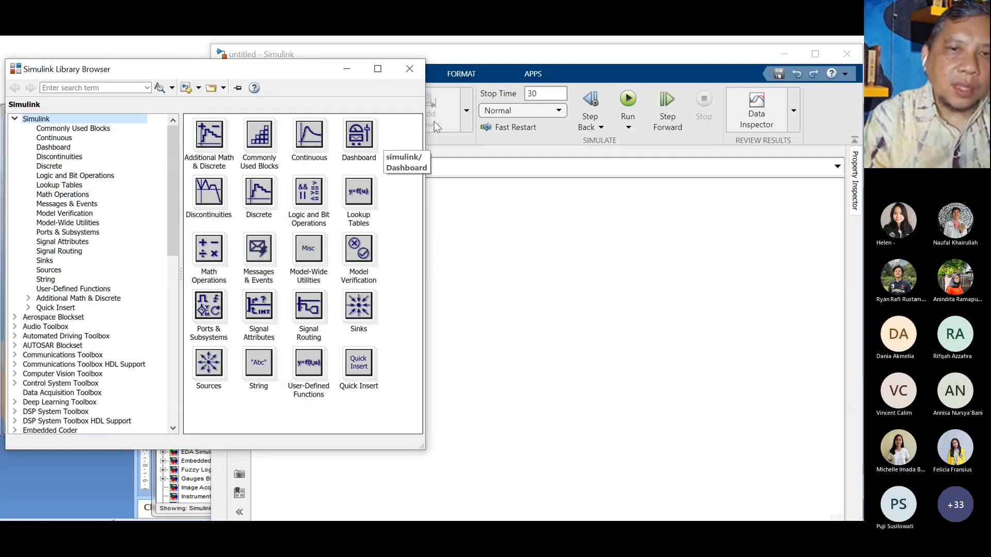
left_click(352, 45)
left_click_drag(211, 210, 383, 203)
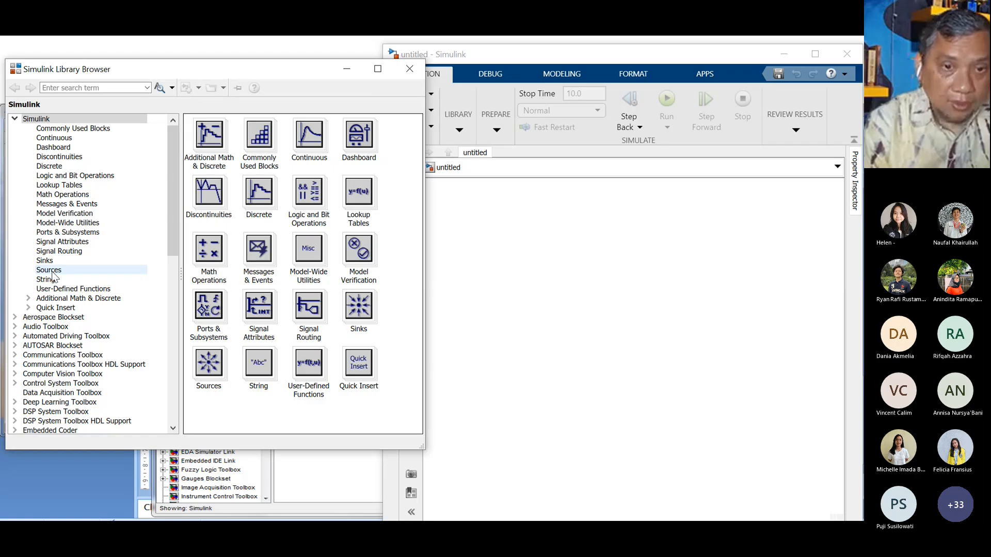
Add an In1 block from the Simulink Sources library to the model and name it CA0.
left_click(52, 272)
left_click(289, 391)
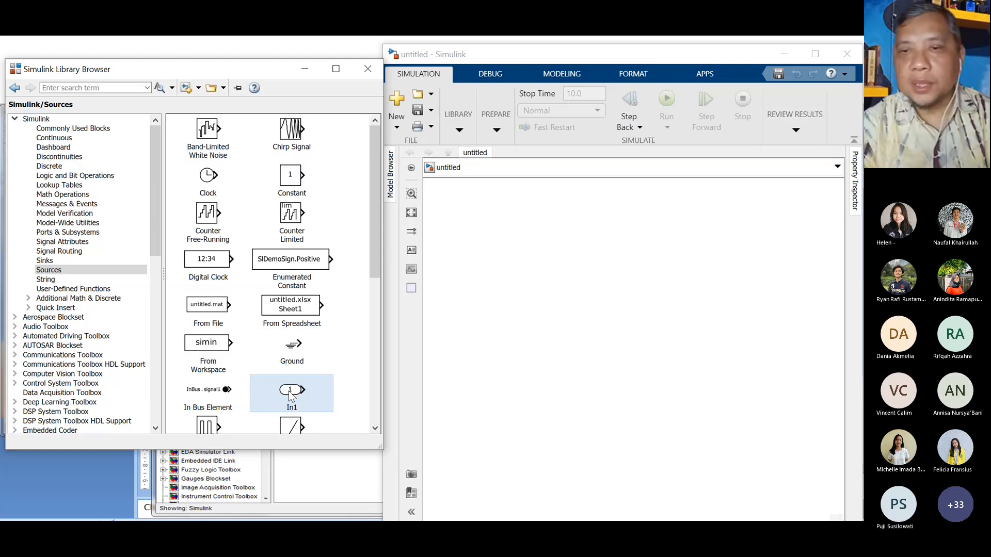
left_click_drag(289, 391, 481, 252)
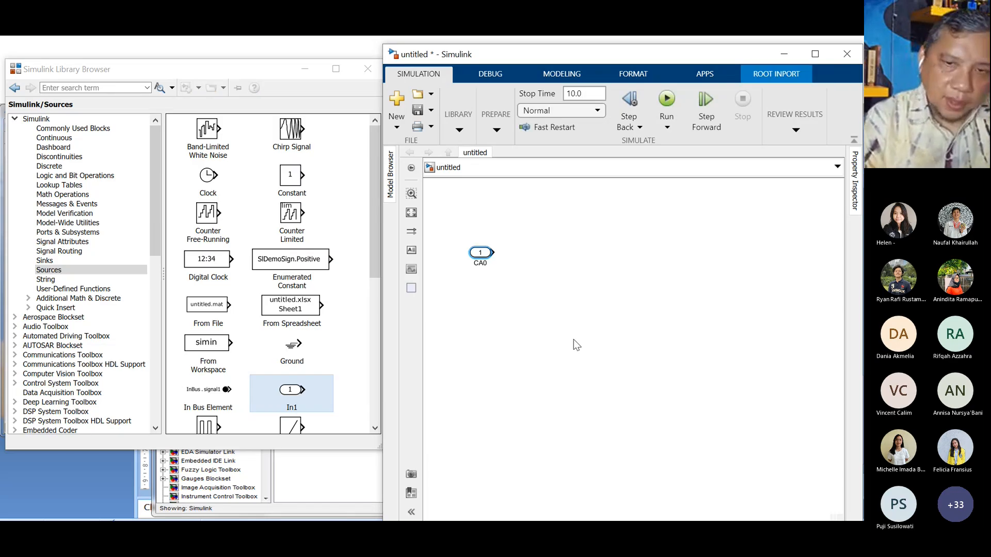
Duplicate the CA0 input port, align the copy below the original, and rename it F.
key("ctrl+v")
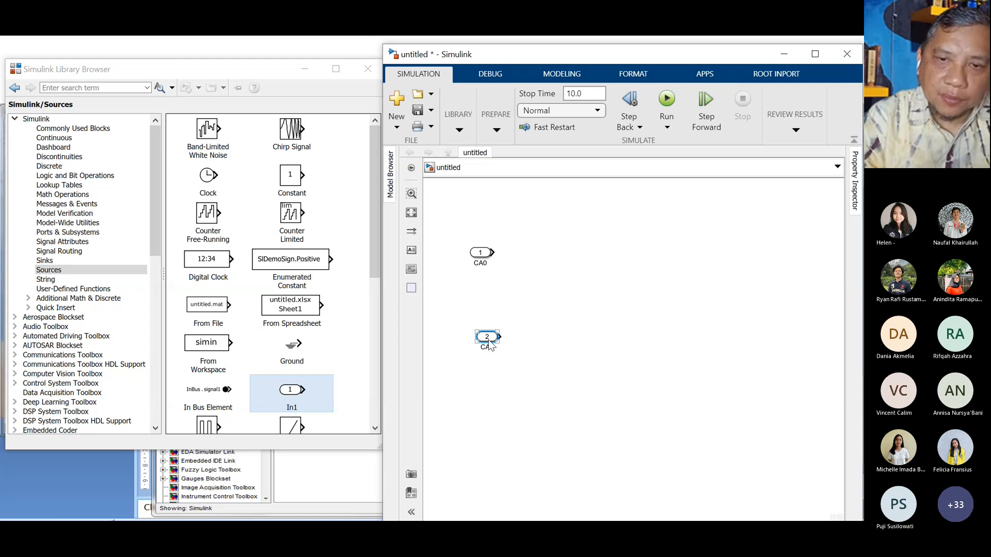
left_click_drag(488, 345, 482, 338)
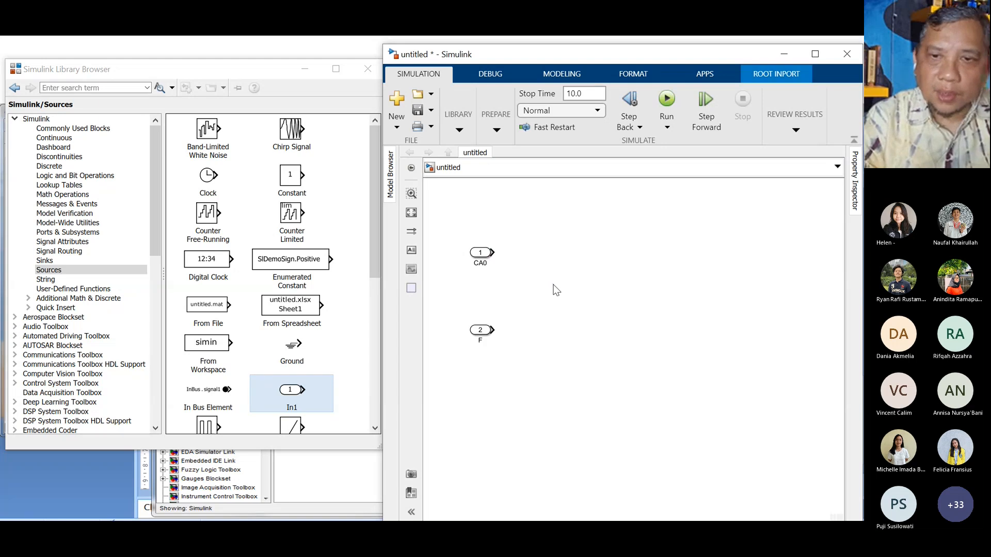
left_click(556, 290)
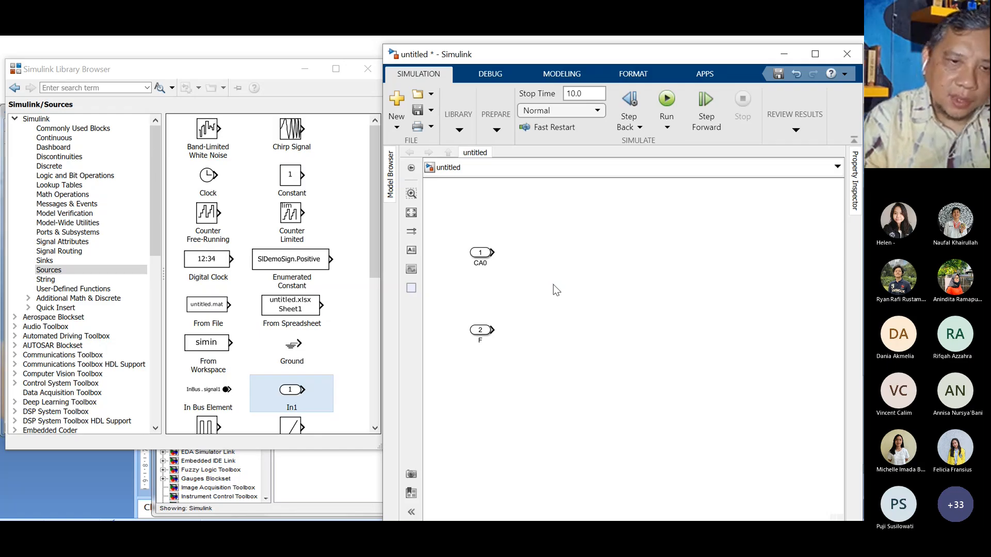
Switch to the PowerPoint CSTR slide and circle V in the boxed dCA/dt equation and k in the parameter list.
key("alt+Tab")
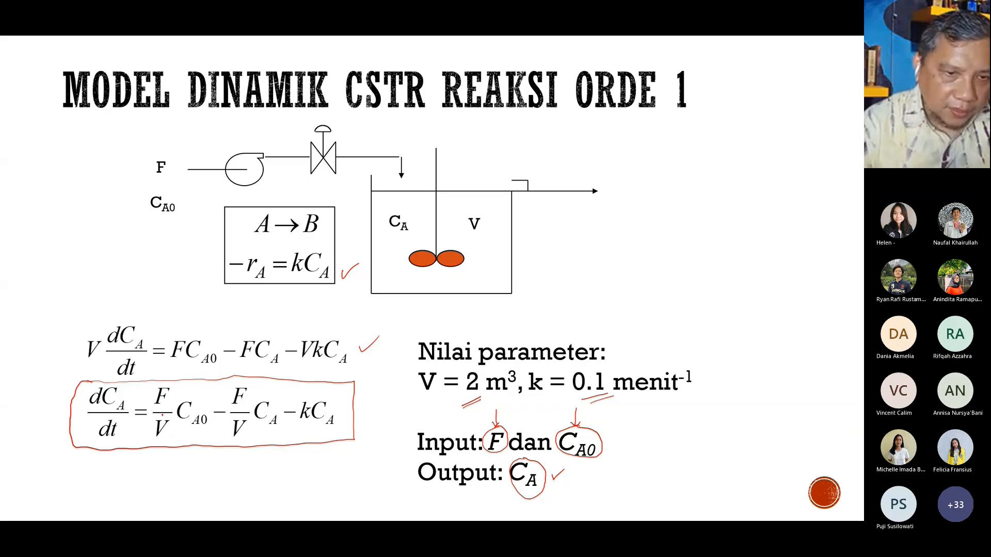
mouse_move(158, 411)
left_mouse_down()
mouse_move(143, 431)
mouse_move(165, 445)
mouse_move(166, 413)
left_mouse_up()
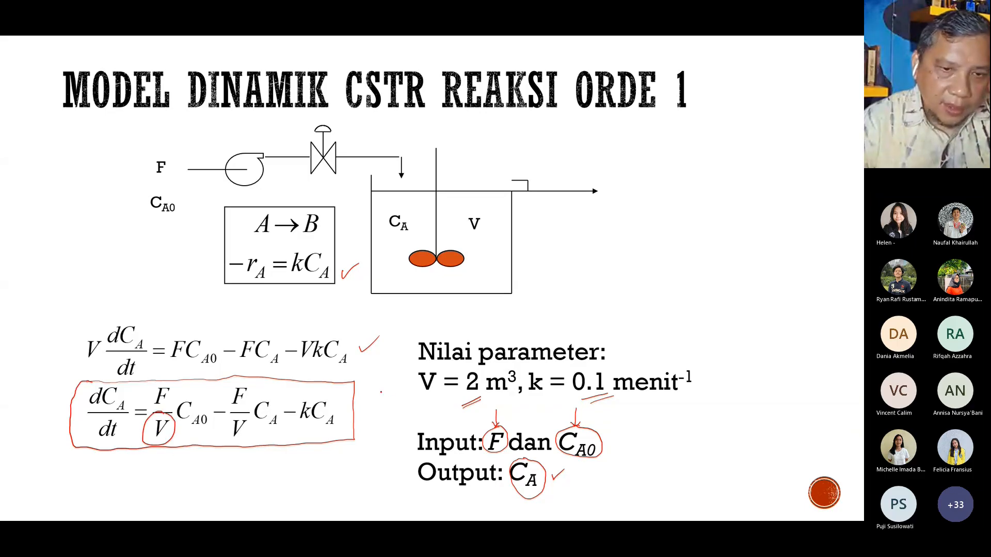
left_click_drag(539, 370, 552, 386)
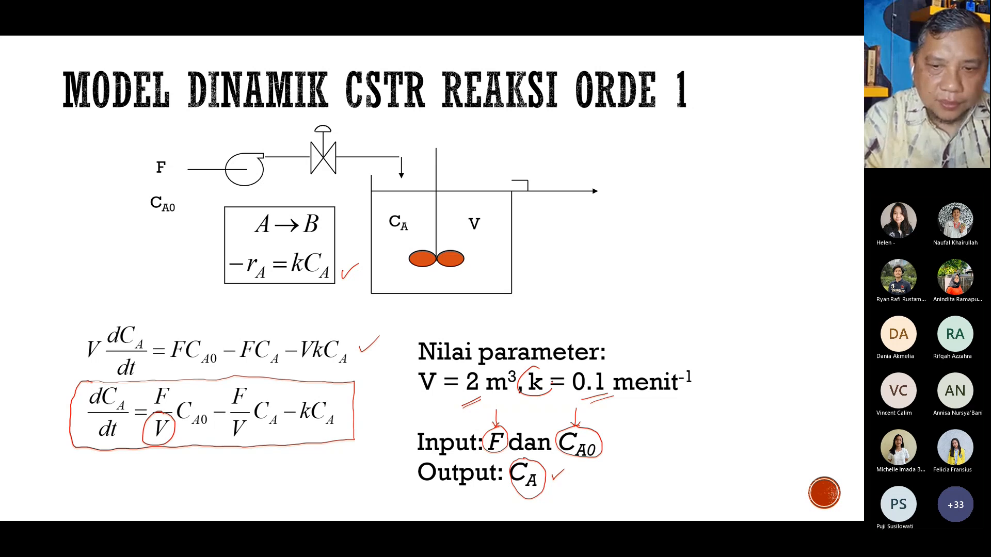
Return to the Simulink Library Browser and place a Constant block in the model between the CA0 and F ports.
key("super")
mouse_move(471, 508)
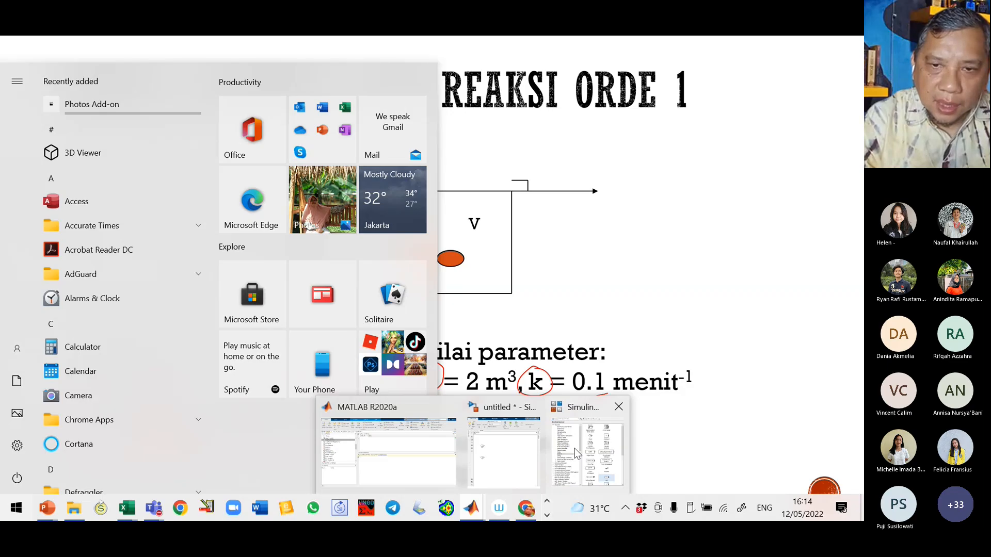
left_click(577, 455)
left_click_drag(290, 176, 529, 282)
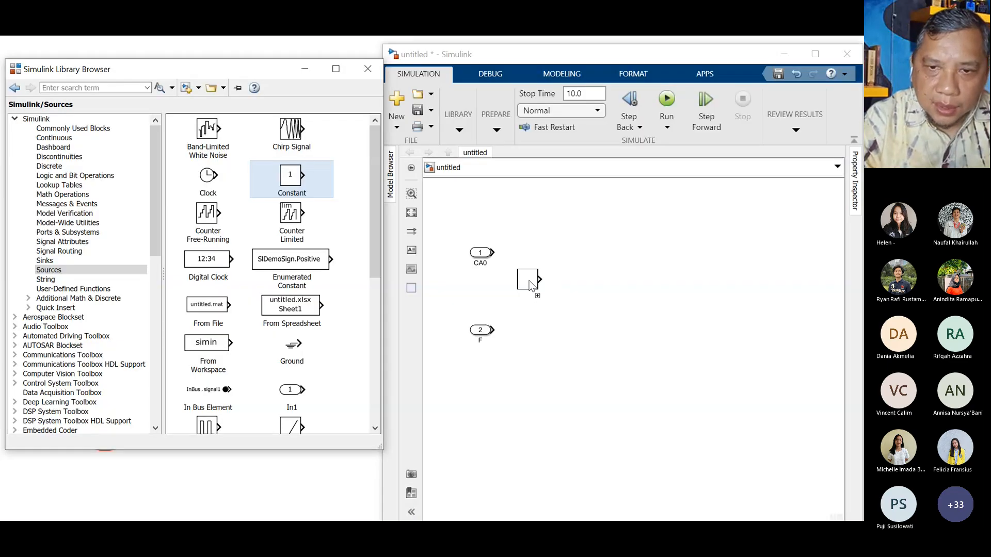
left_click_drag(529, 286, 529, 287)
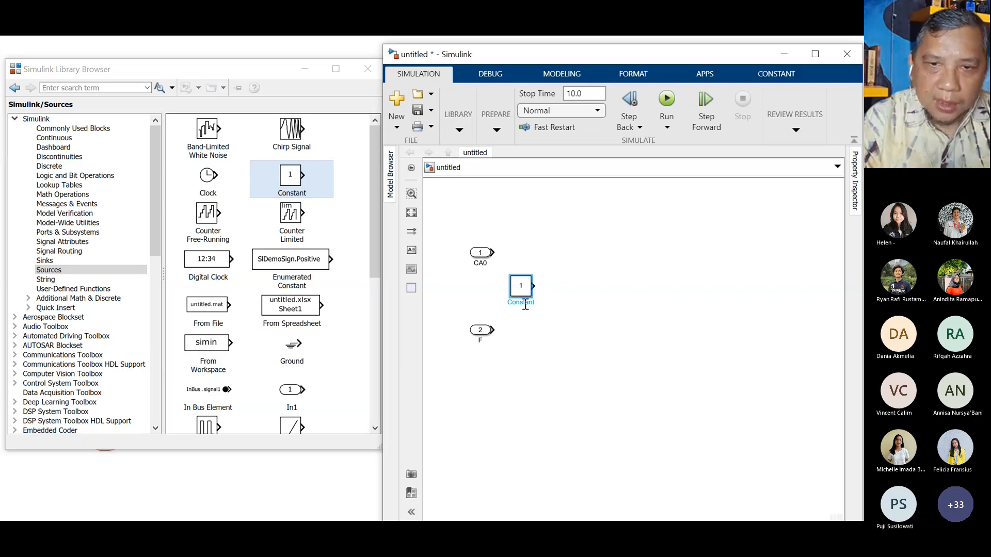
Rename the new Constant block V.
left_click(524, 302)
key("BackSpace")
key("BackSpace")
key("BackSpace")
key("BackSpace")
key("BackSpace")
key("BackSpace")
key("BackSpace")
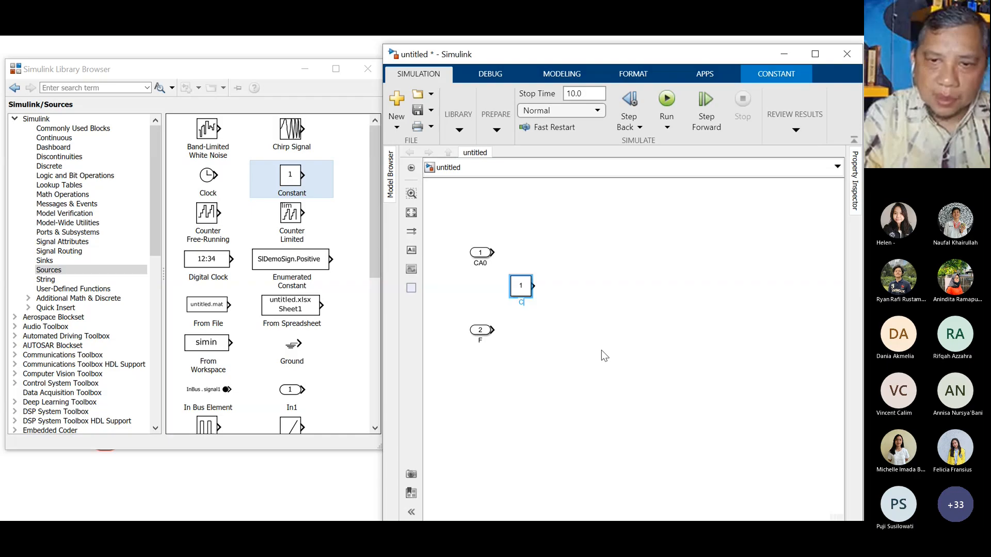
key("BackSpace")
type("V")
left_click(602, 350)
Set the value of the V constant to 2.
double_click(522, 287)
type("2")
key("Return")
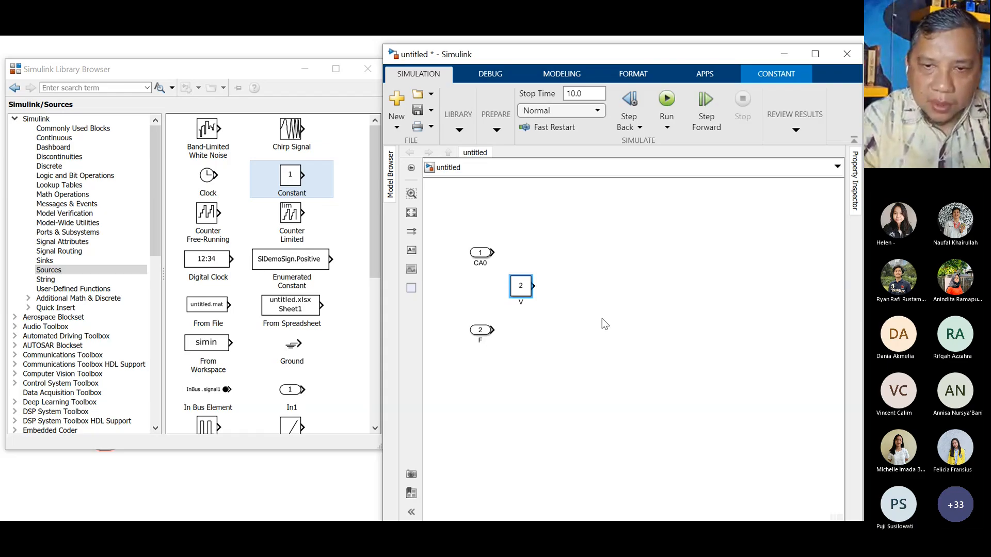
Move the F input port lower and place a copy of the V constant directly beneath the original.
left_click_drag(480, 330, 480, 364)
key("ctrl+v")
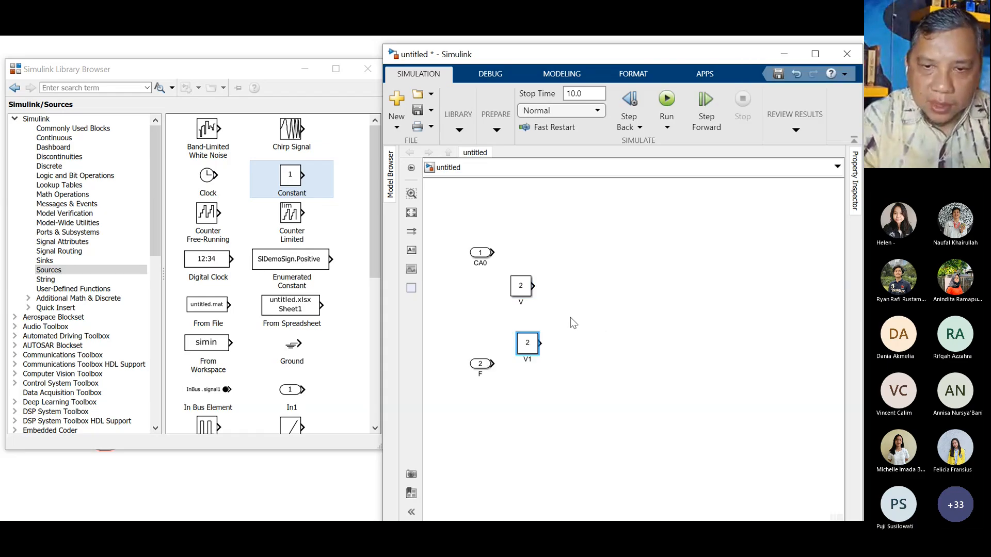
left_click_drag(529, 344, 523, 332)
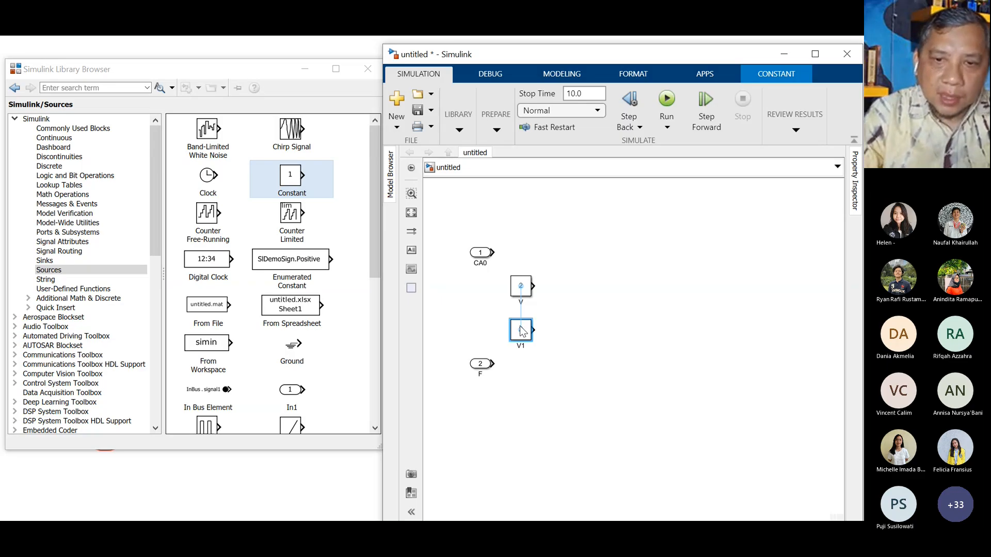
Rename the copied constant k and set its value to 0.1.
double_click(520, 346)
type("k")
left_click(621, 347)
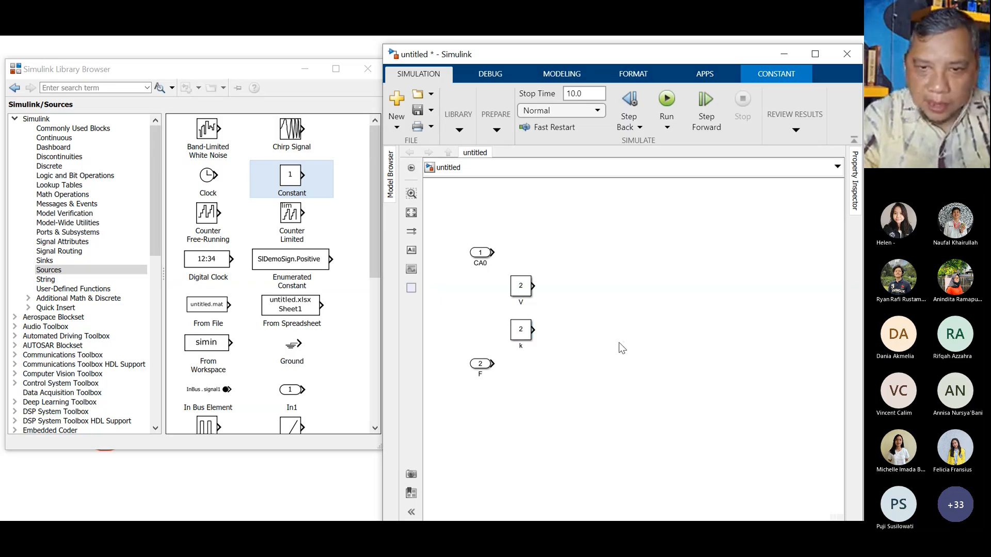
left_click(522, 331)
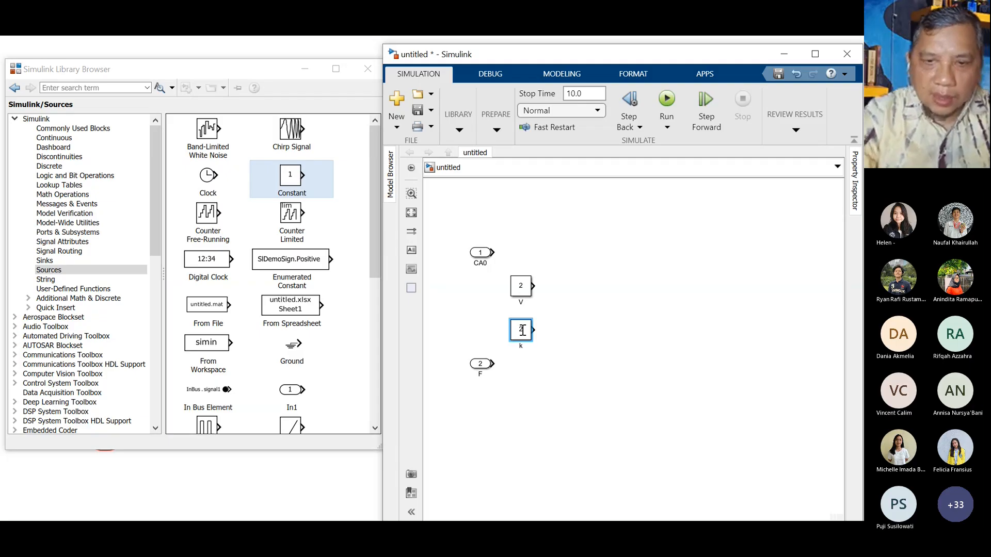
type("0.1")
key("Return")
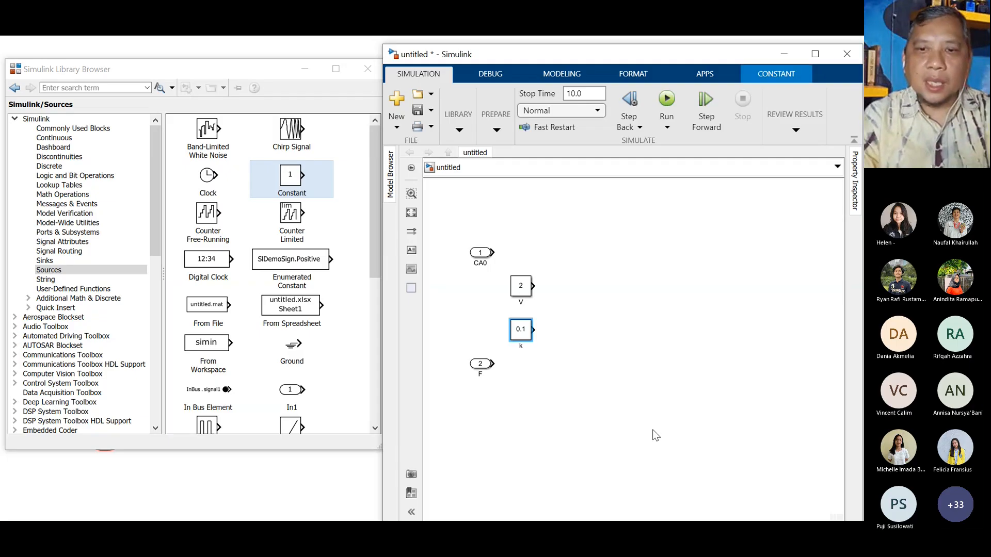
left_click(652, 430)
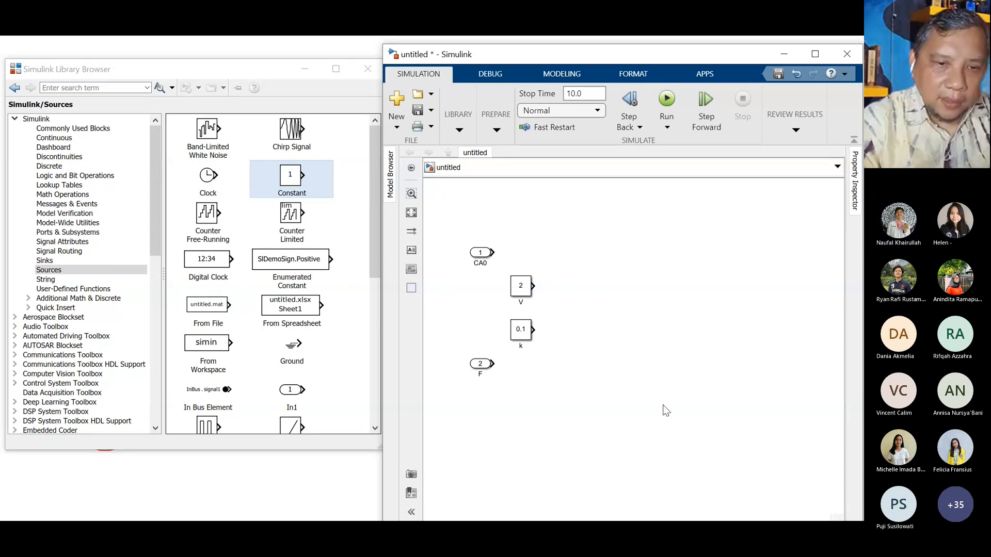
Switch back to the PowerPoint CSTR slide and circle the first F/V term in the boxed equation.
left_click(280, 484)
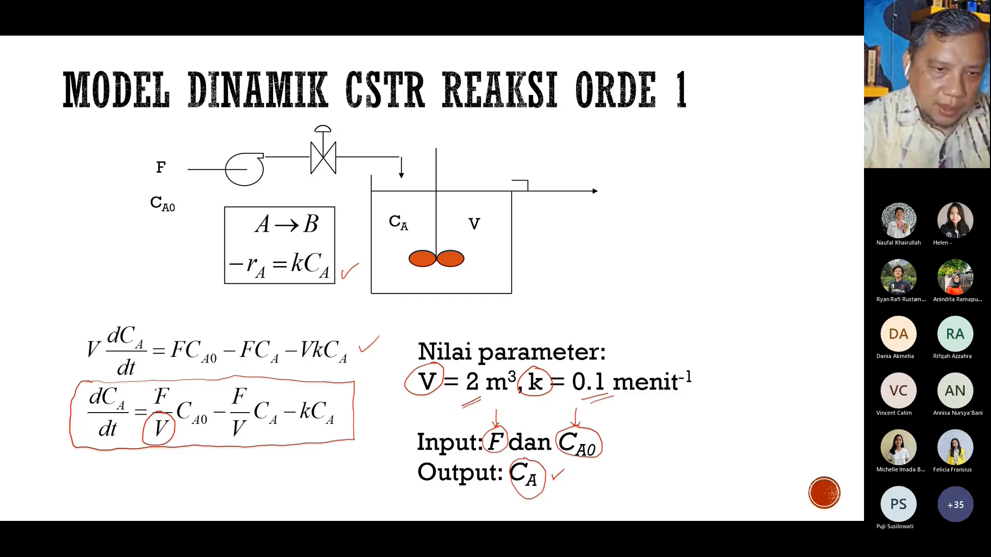
mouse_move(164, 380)
left_mouse_down()
mouse_move(150, 450)
mouse_move(180, 418)
mouse_move(159, 376)
left_mouse_up()
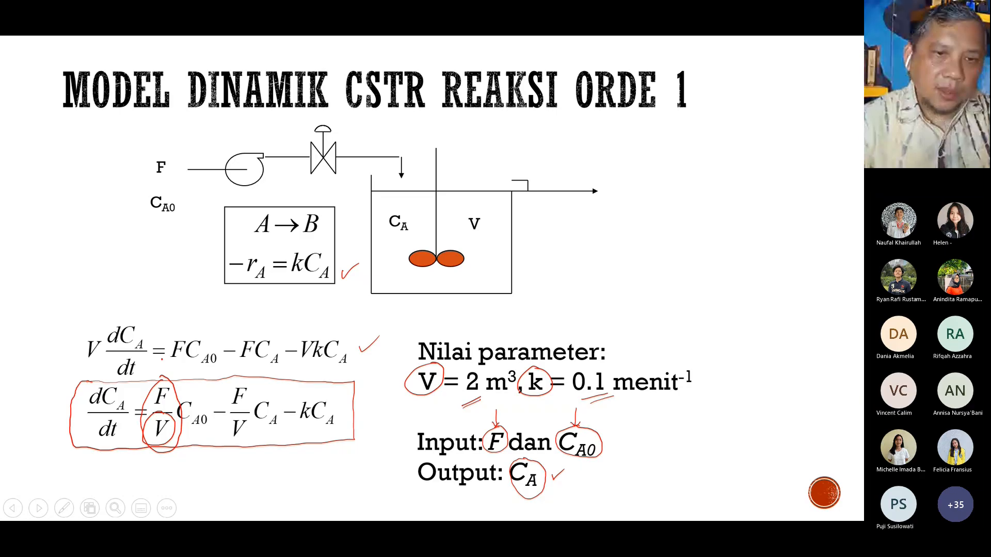
Return to Simulink, add a Divide block fed by V and F, name it F/V, and order its operations ÷ for V, × for F.
key("super")
mouse_move(473, 513)
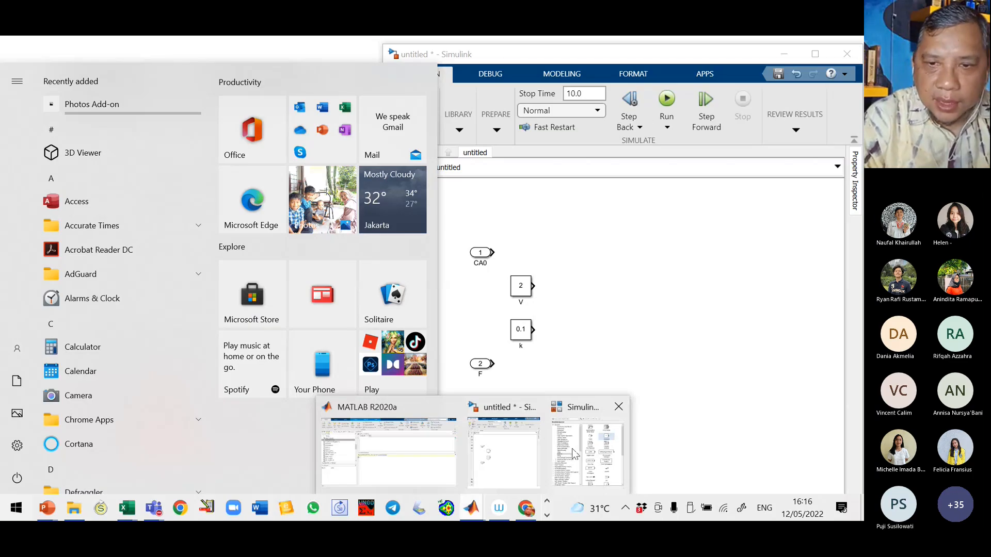
left_click(572, 448)
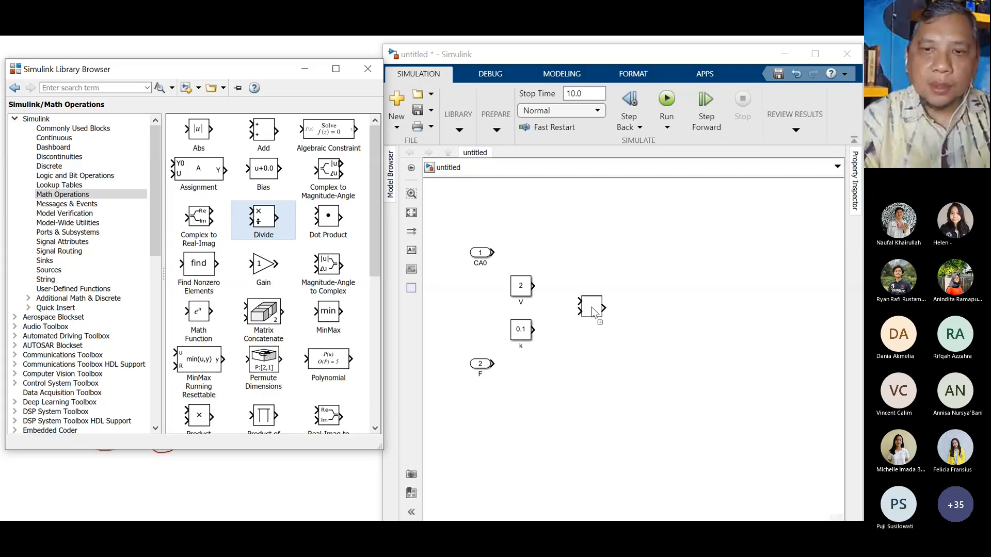
left_click_drag(592, 310, 583, 309)
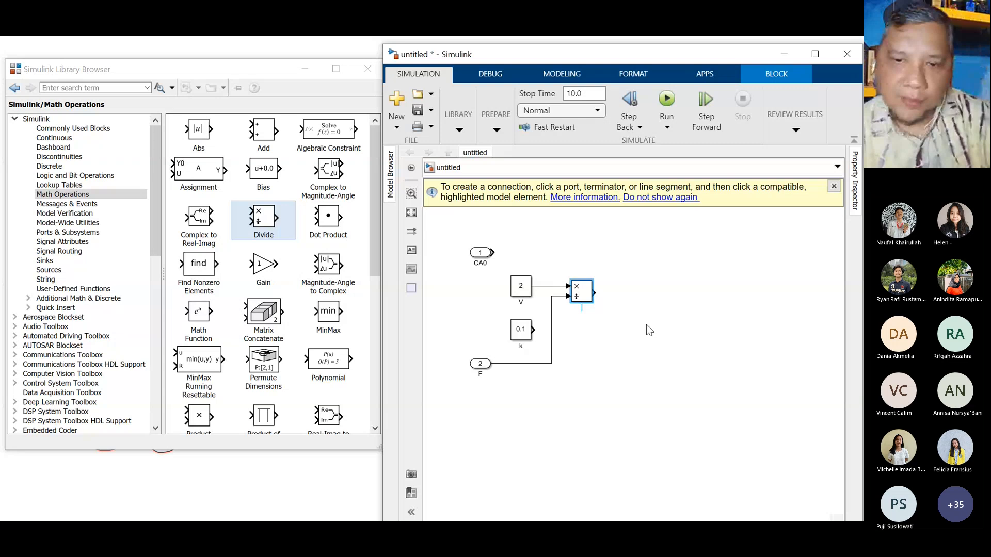
left_click(674, 356)
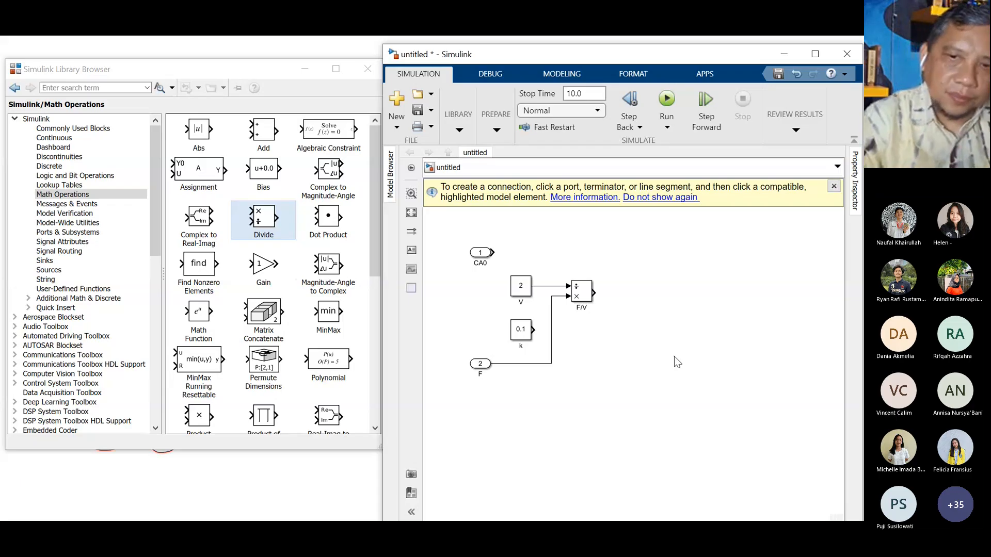
Switch to the PowerPoint slide, circle the (F/V)CA0 term in the boxed equation, and return to the Simulink Library Browser.
left_click(250, 484)
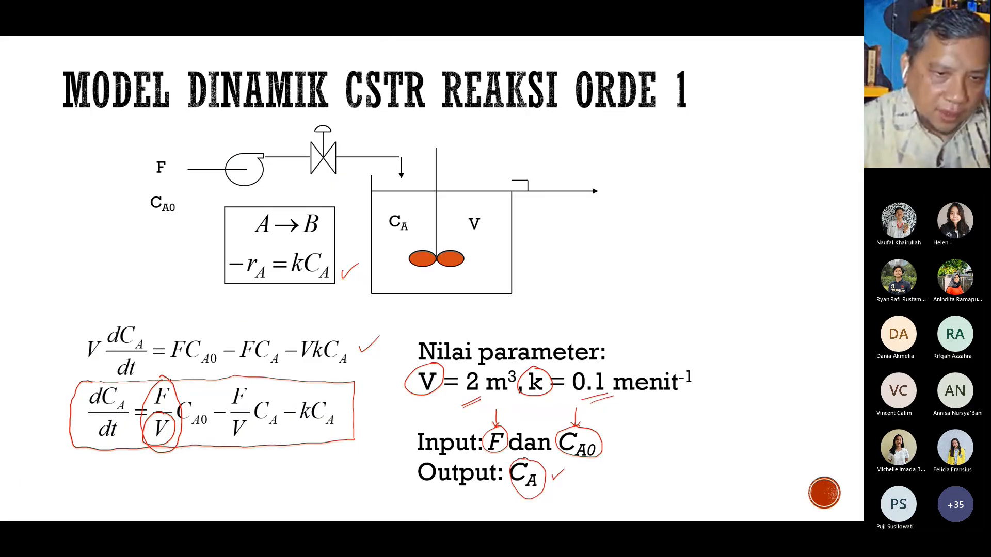
mouse_move(165, 375)
left_mouse_down()
mouse_move(155, 452)
mouse_move(204, 438)
mouse_move(212, 400)
mouse_move(168, 372)
left_mouse_up()
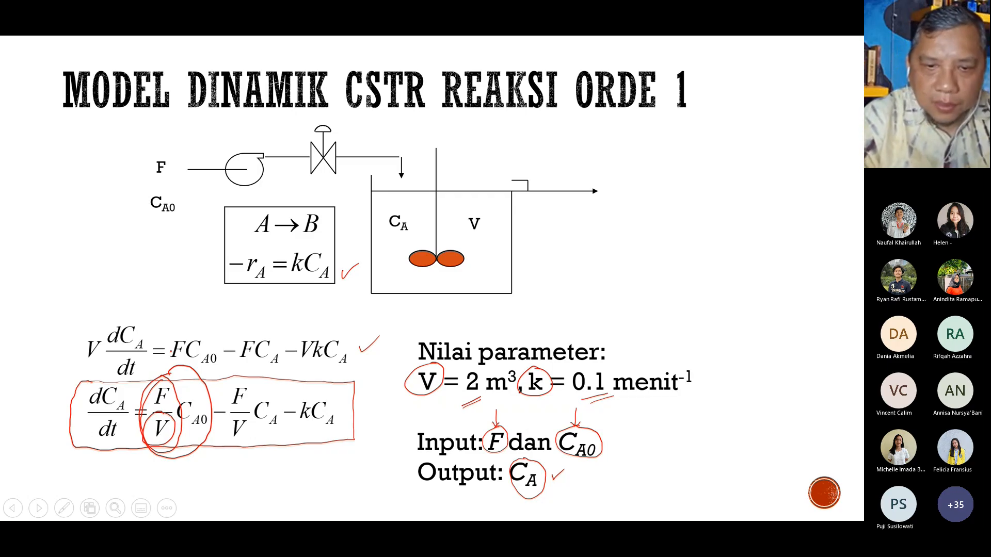
key("super")
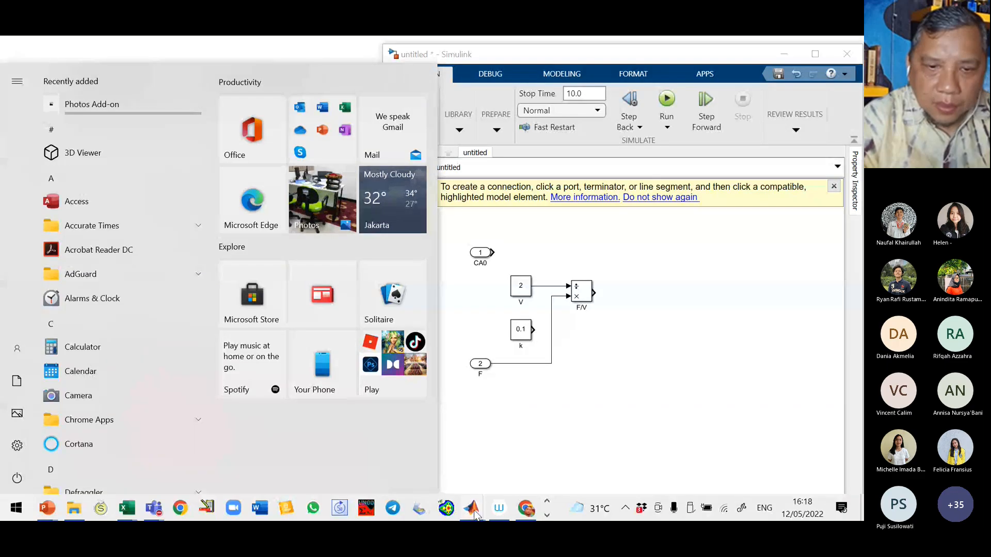
mouse_move(472, 509)
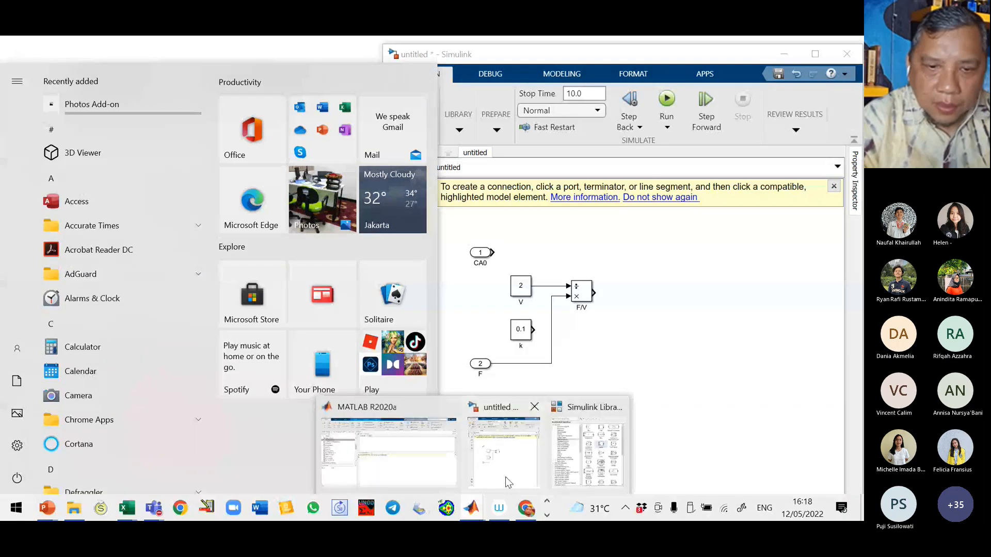
left_click(564, 457)
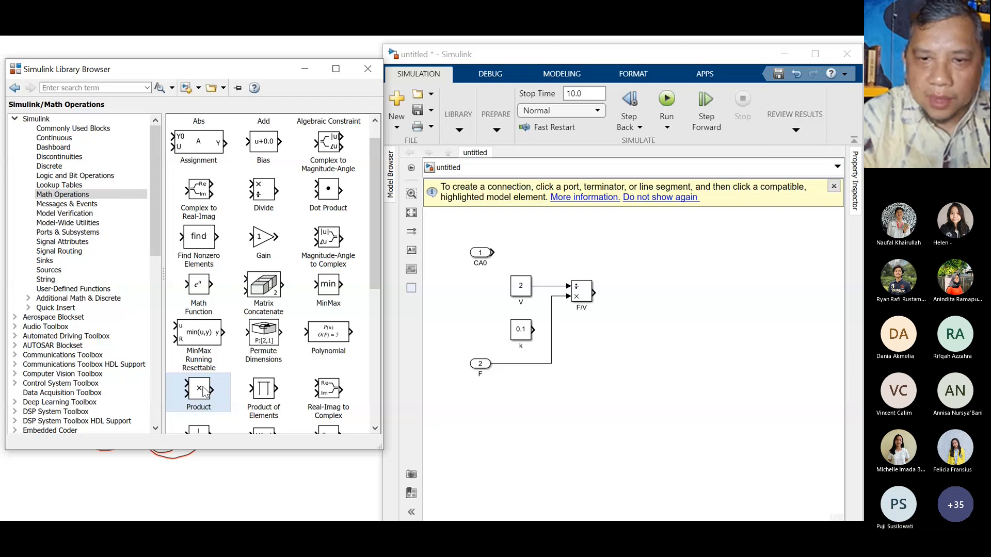
Place a Product block to the upper right of F/V and connect CA0 and the F/V output to its inputs.
left_click_drag(205, 392, 640, 261)
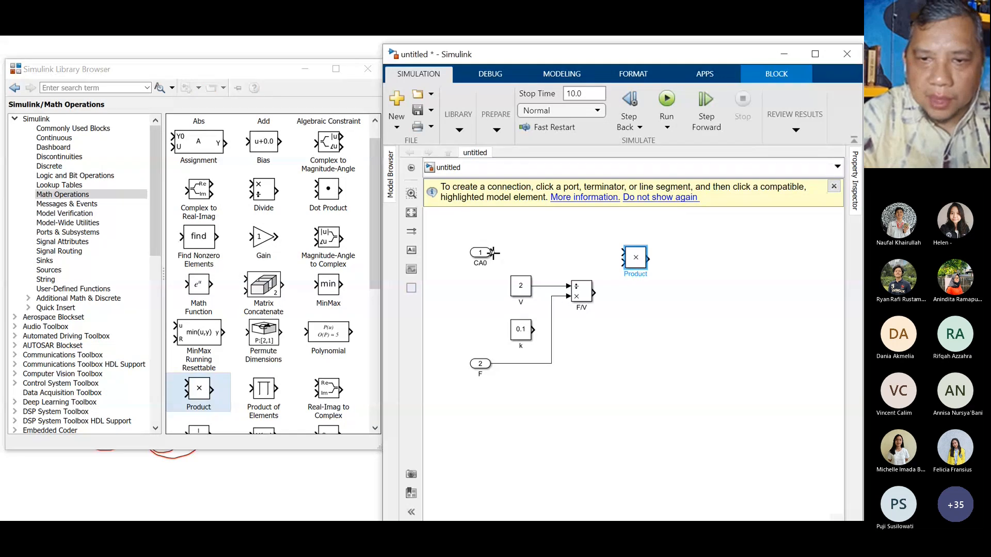
left_click_drag(492, 253, 623, 253)
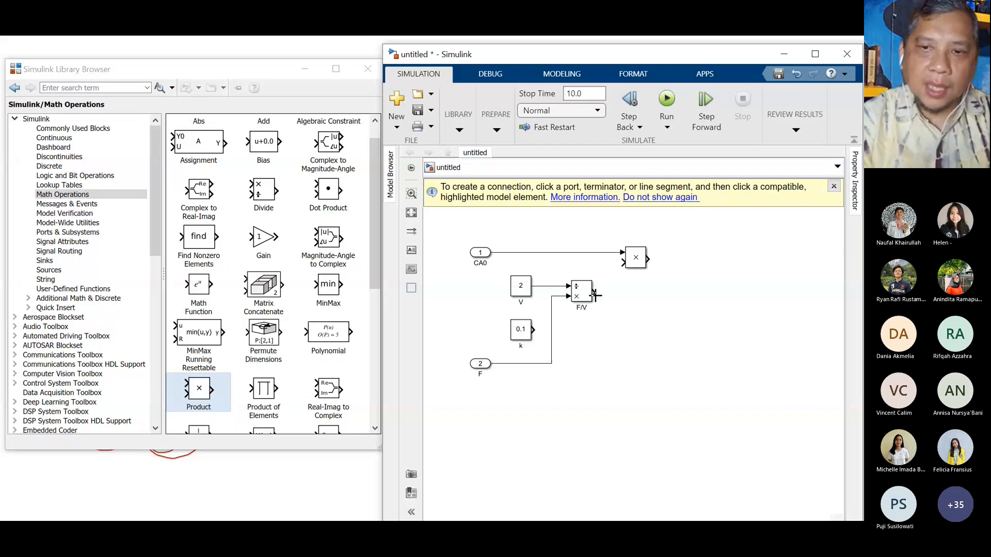
left_click_drag(595, 296, 623, 263)
Rename the Product block (F/V)CA0.
left_click(636, 258)
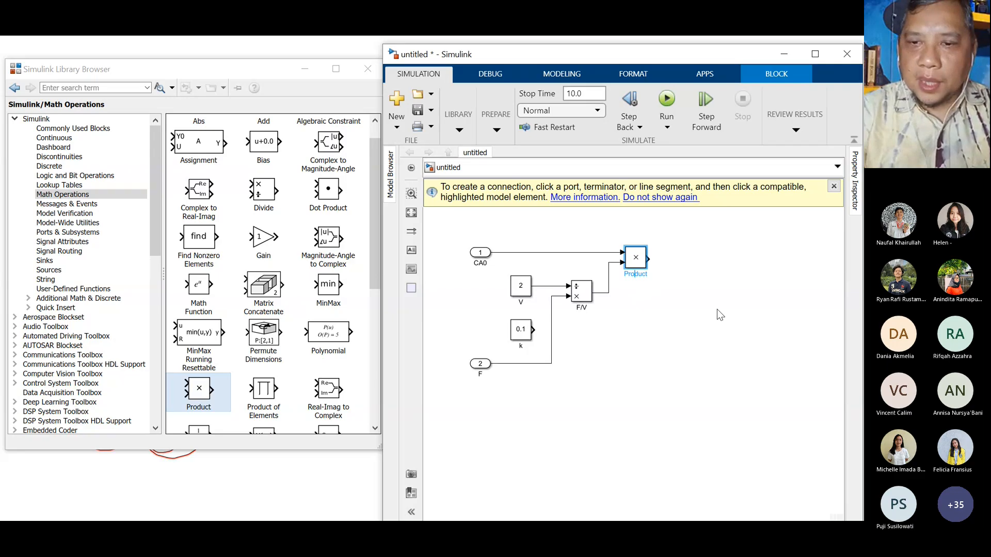
key("ctrl+a")
key("BackSpace")
type("(F")
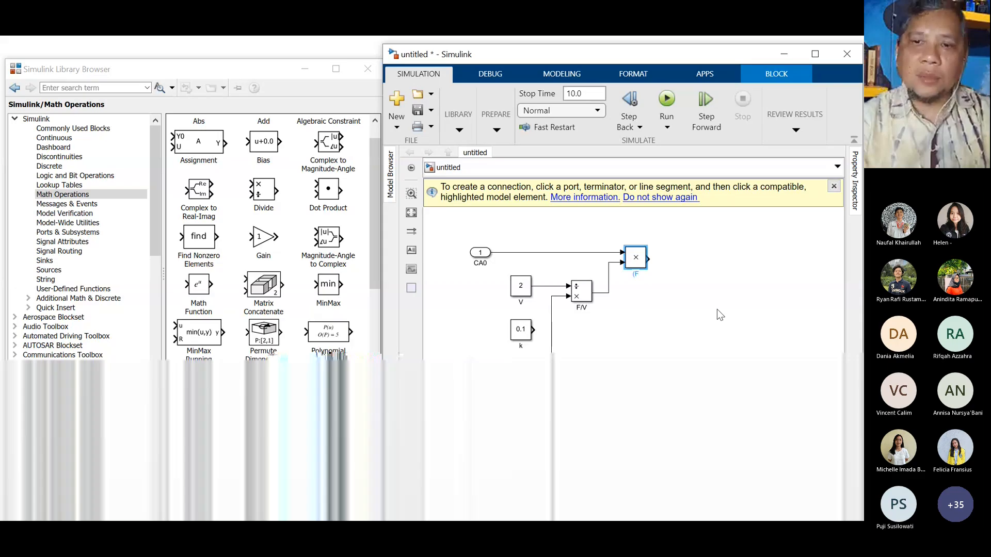
type("/V)CA0")
left_click(717, 309)
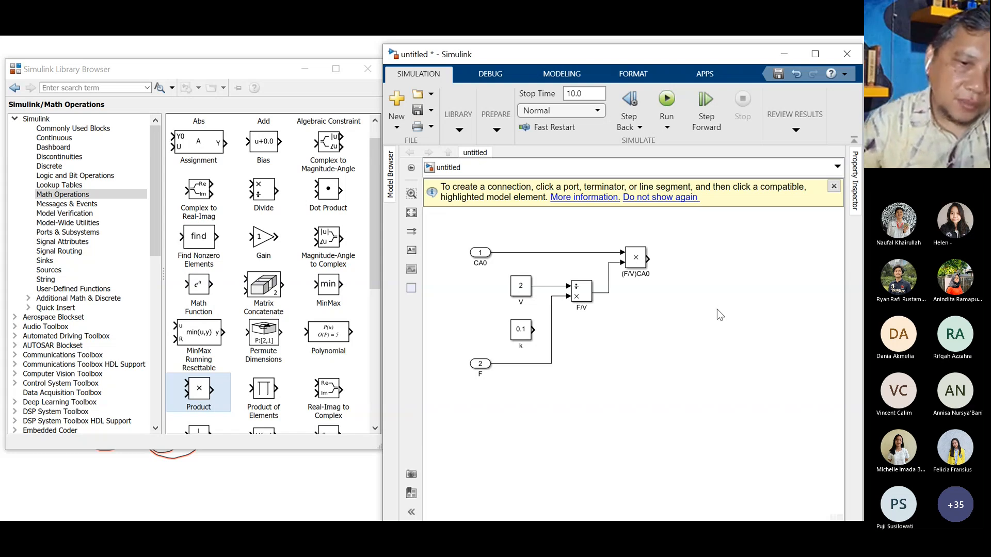
Switch to the PowerPoint slide, circle the (F/V)CA term in the boxed equation, and return to Simulink.
key("alt+Tab")
left_click_drag(165, 470, 162, 479)
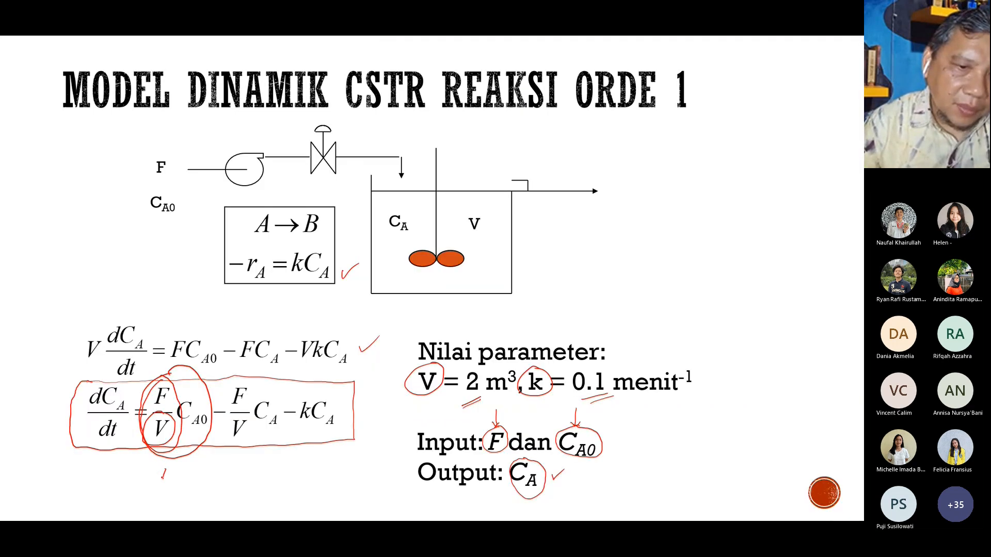
mouse_move(250, 376)
left_mouse_down()
mouse_move(225, 388)
mouse_move(218, 408)
mouse_move(252, 454)
mouse_move(274, 448)
mouse_move(272, 387)
mouse_move(242, 373)
left_mouse_up()
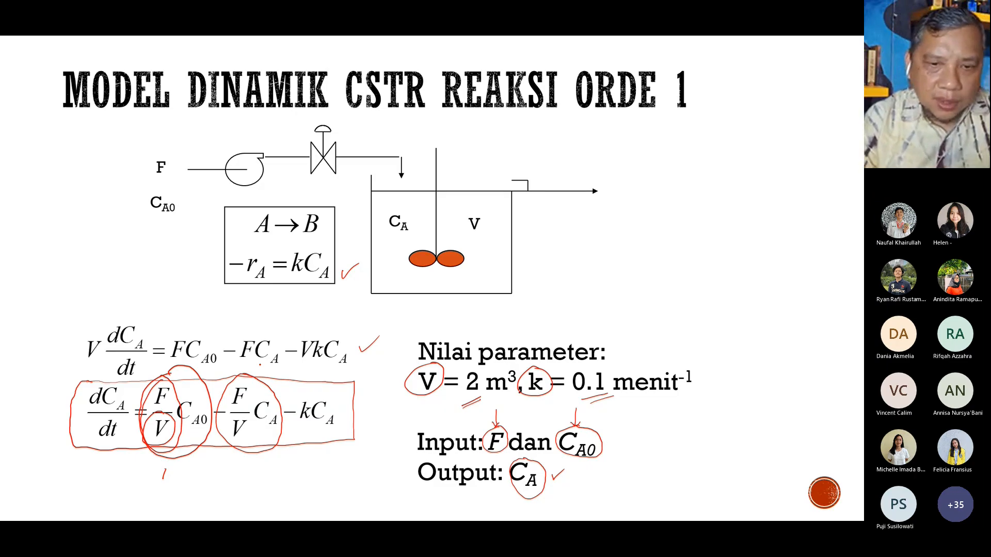
key("super")
mouse_move(461, 513)
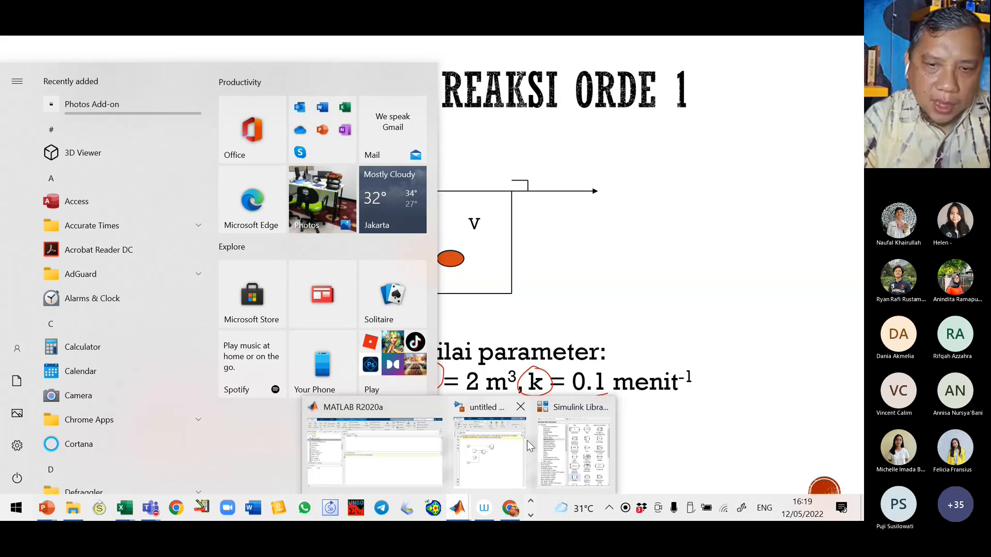
left_click(506, 454)
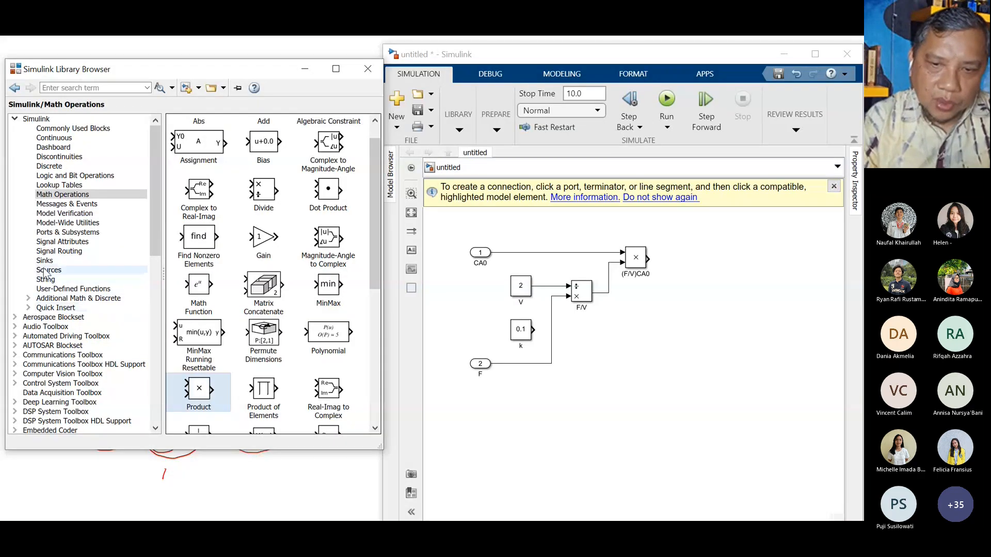
Add an Out1 block from the Sinks library at the far right of the model, level with the (F/V)CA0 block.
left_click(44, 261)
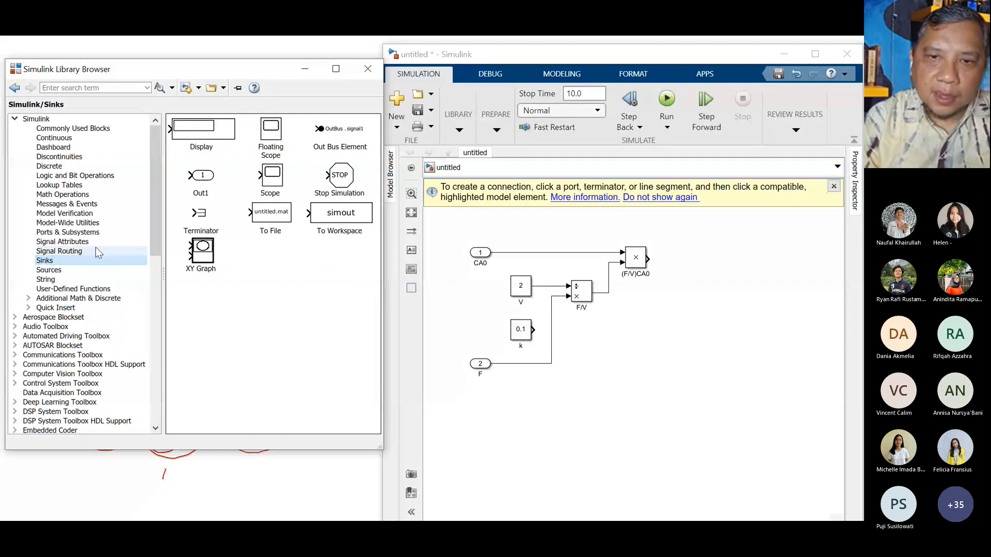
left_click_drag(207, 182, 695, 245)
left_click_drag(821, 270, 821, 269)
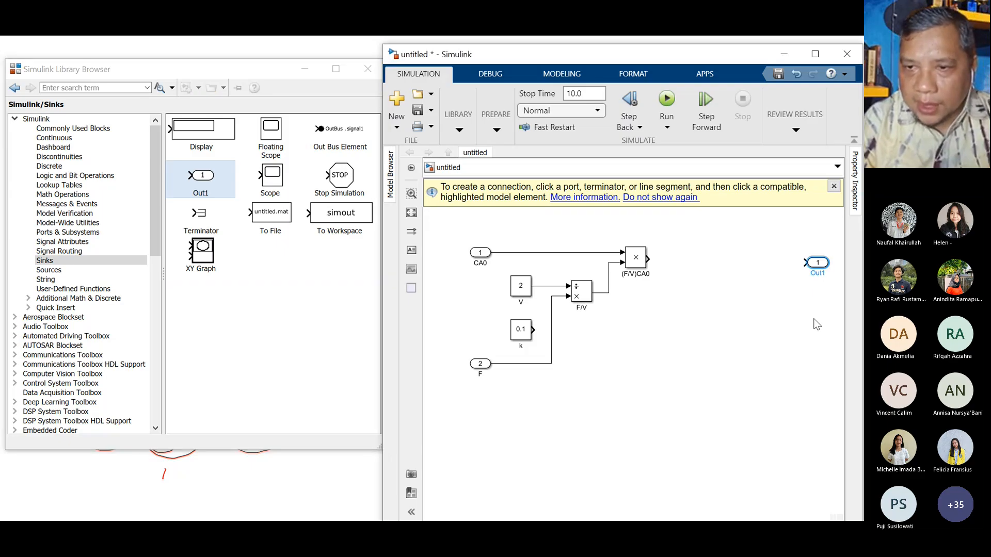
Rename the output port CA and draw a short open-ended signal line leading into it.
double_click(821, 275)
key("BackSpace")
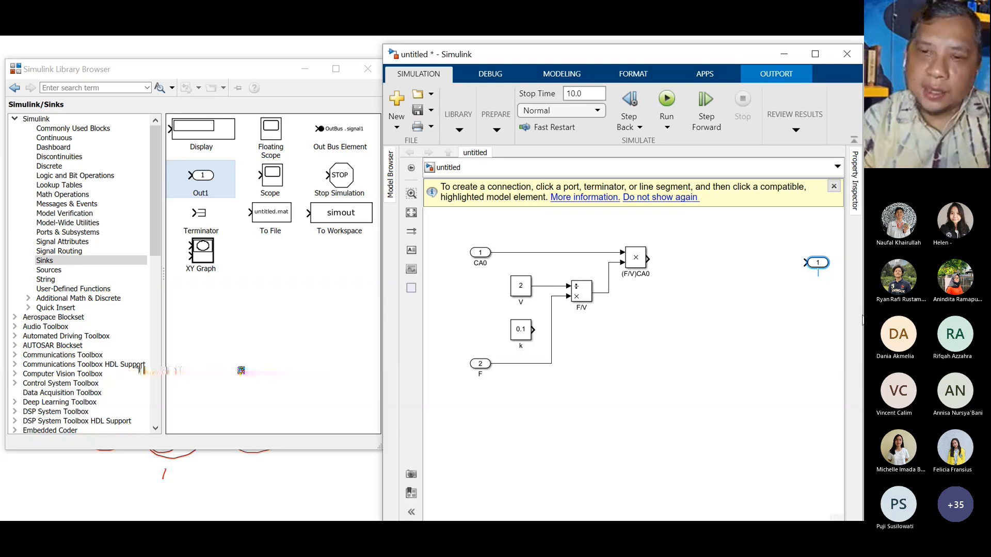
type("CA")
left_click_drag(805, 263, 771, 267)
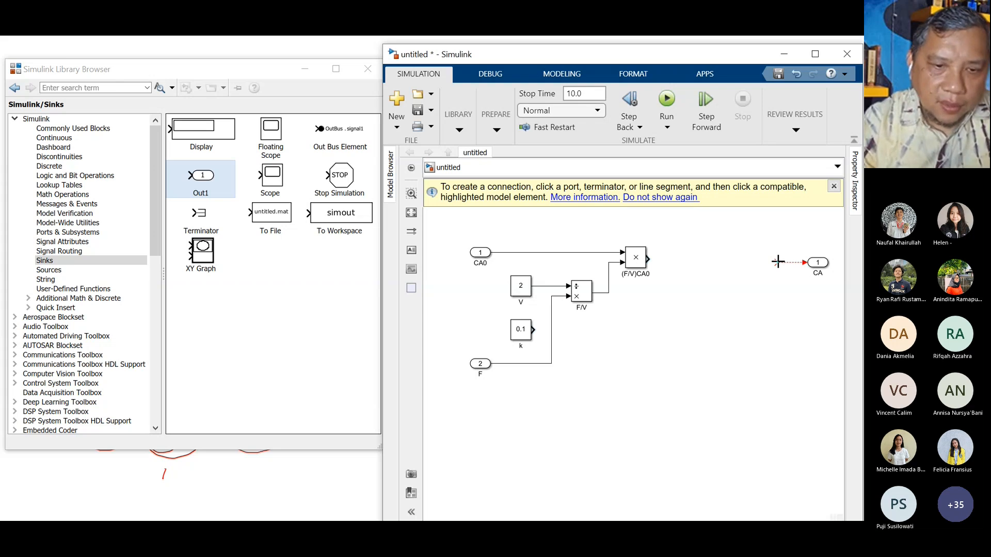
Check the equation on the PowerPoint slide, return to Simulink, and place a second Product block below (F/V)CA0.
key("super")
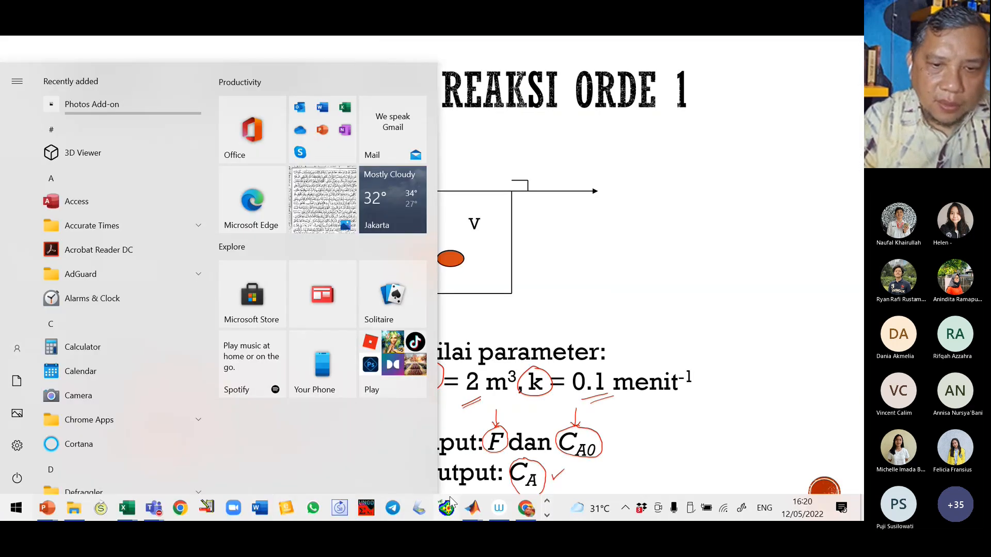
left_click(655, 200)
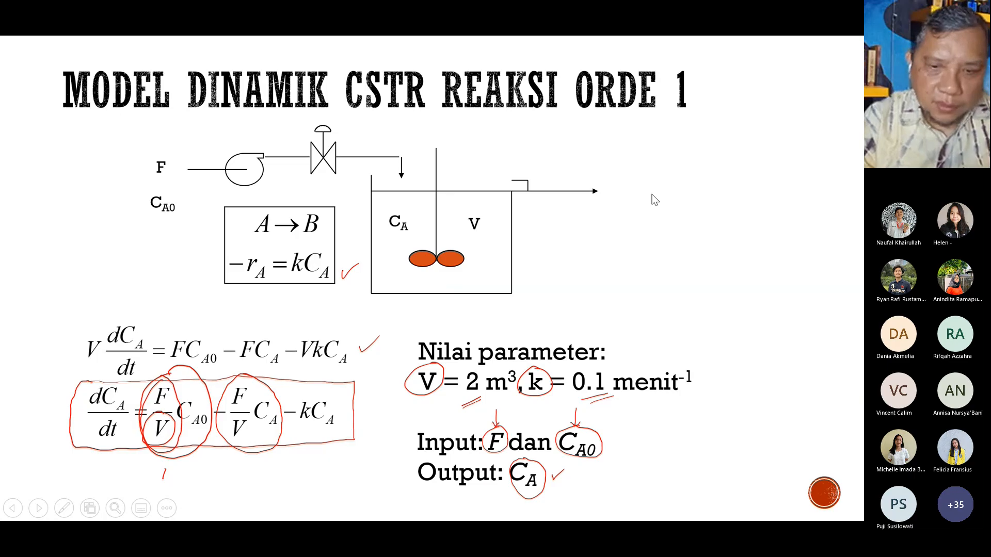
key("super")
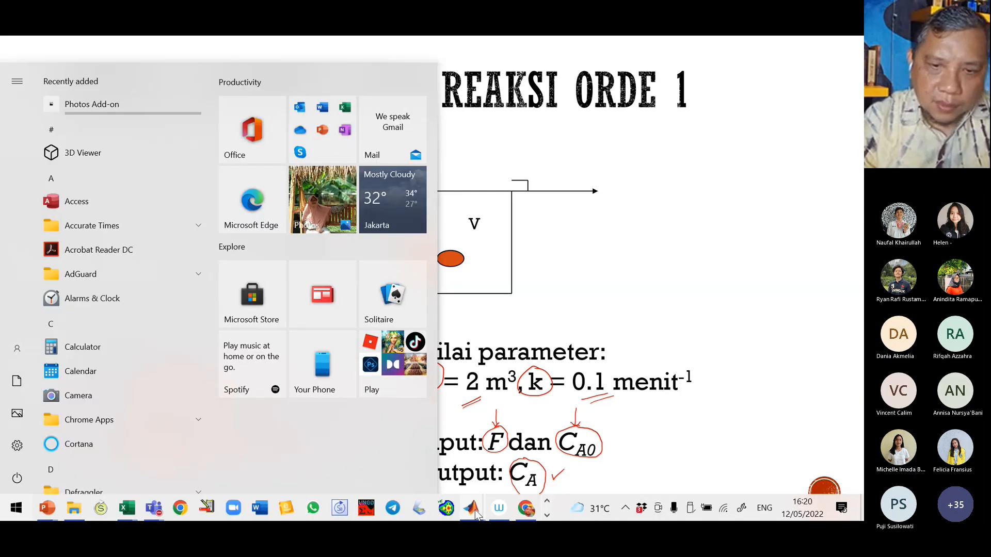
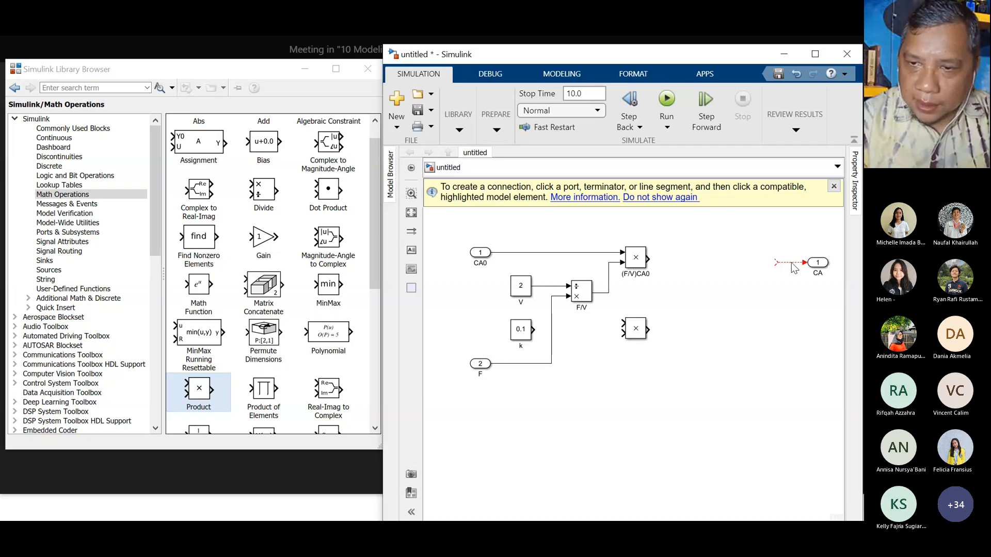
Delete the open-ended signal line at the CA output port and redraw it straight out from the port.
left_click(791, 263)
key("Delete")
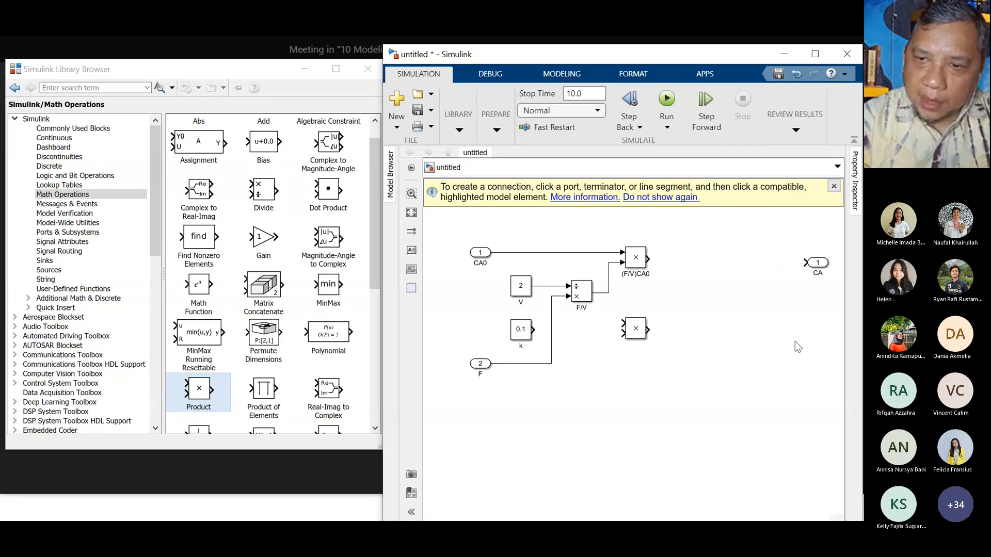
left_click_drag(805, 263, 771, 263)
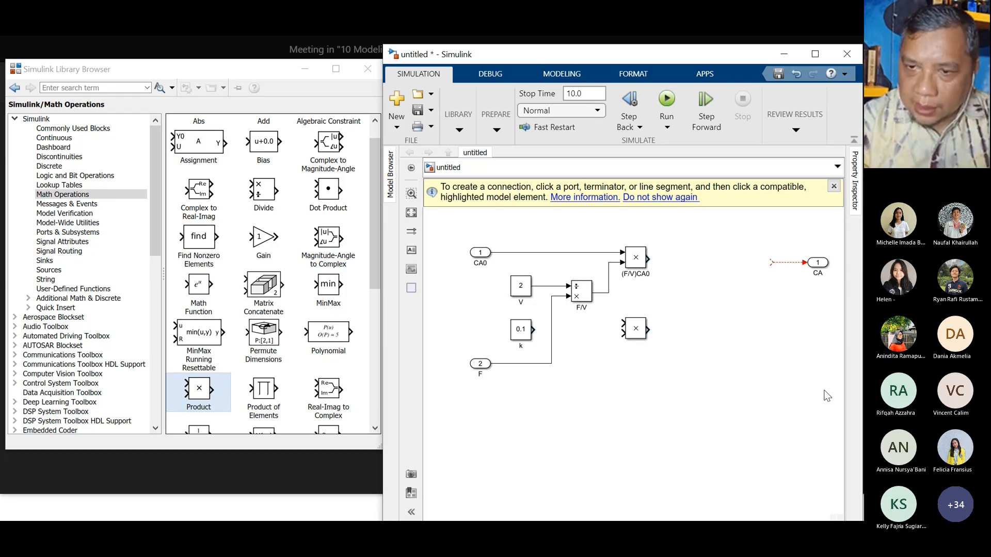
Branch the CA line and the F/V output into the second Product block's inputs, and rename that block (F/V)*CA.
left_click_drag(788, 263, 622, 334)
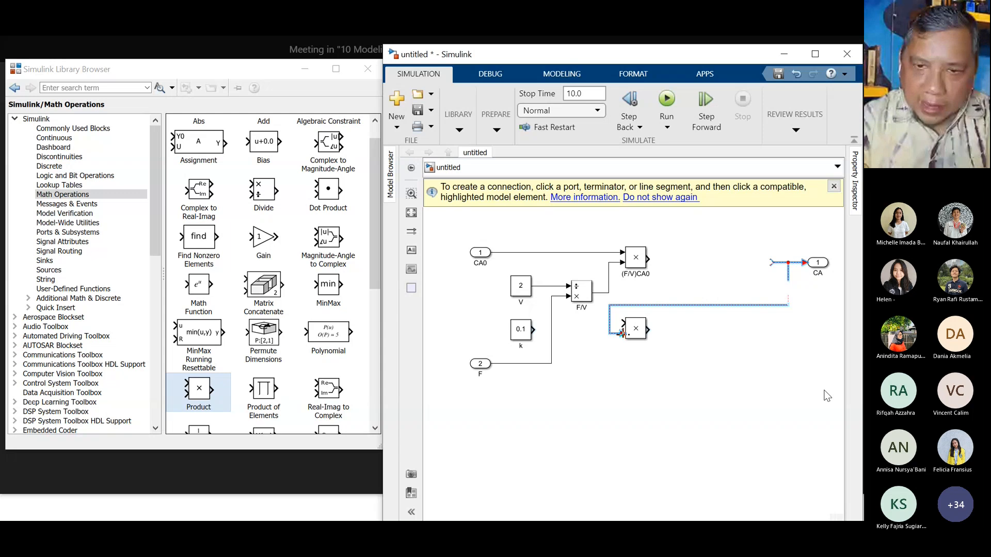
left_click_drag(609, 294, 617, 321)
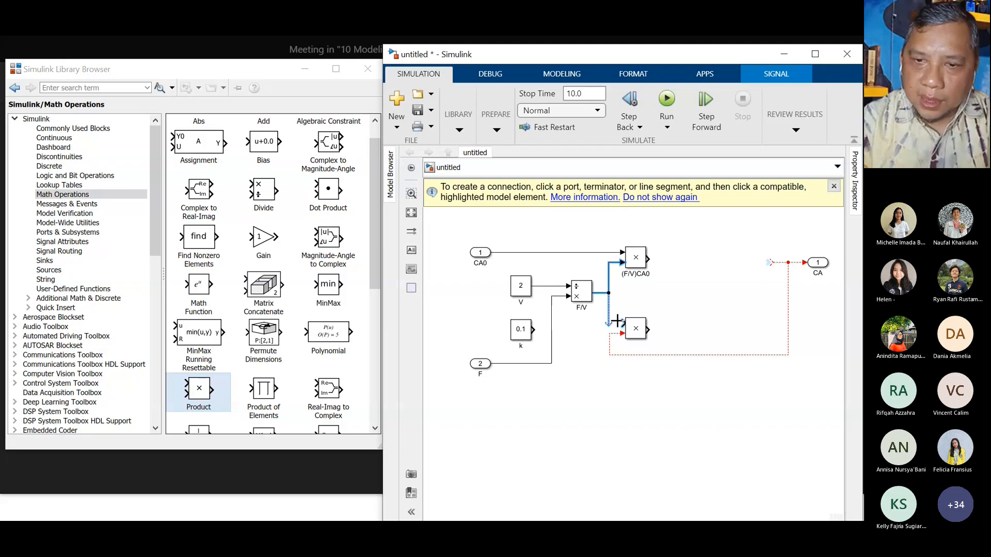
left_click(635, 331)
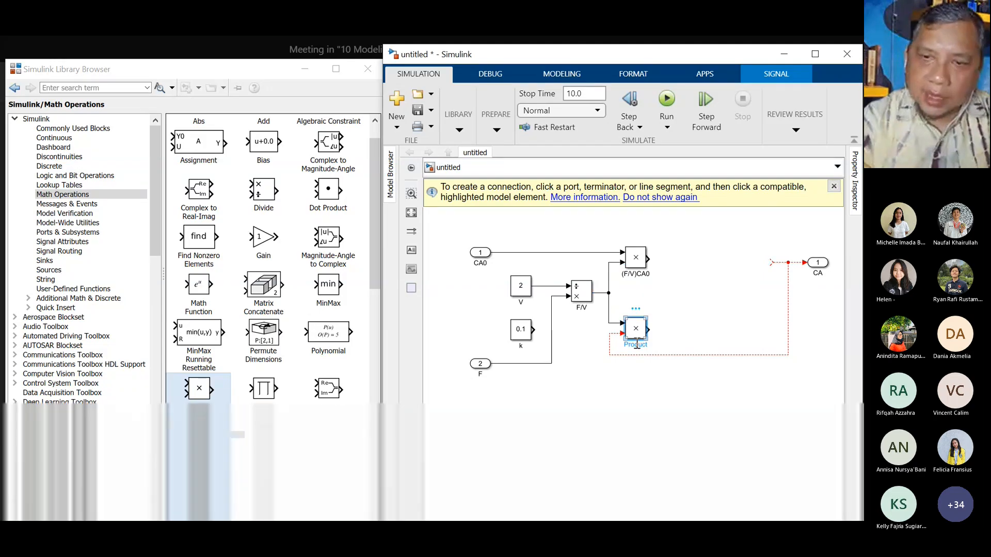
key("BackSpace")
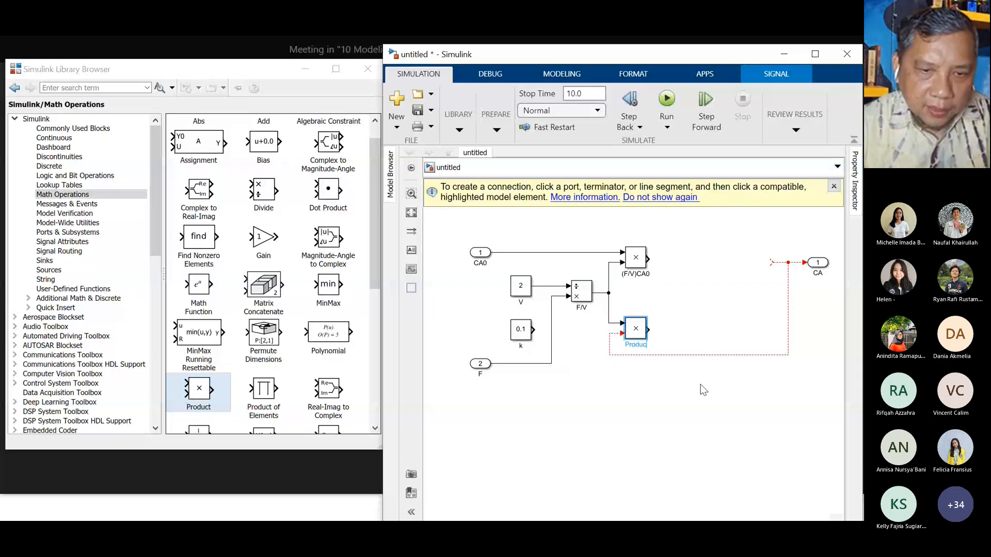
Switch to the PowerPoint slide, circle the kCA term in the boxed equation, and return to the Simulink model.
key("alt+Tab")
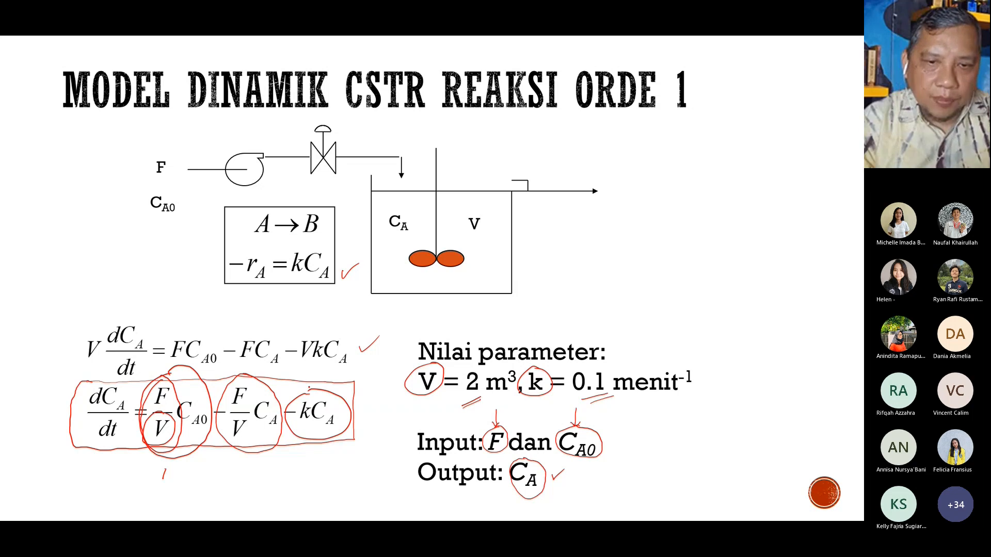
key("super")
mouse_move(480, 514)
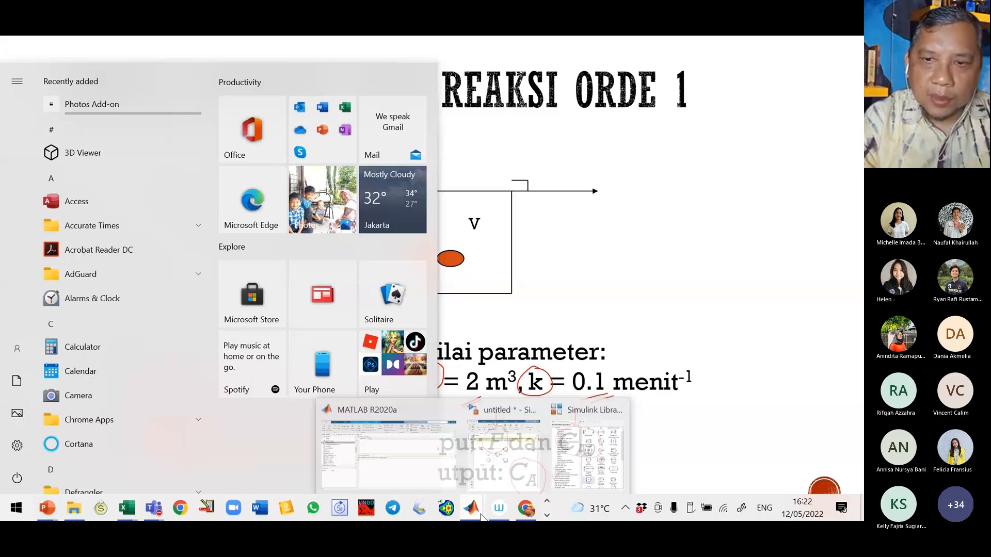
left_click(504, 449)
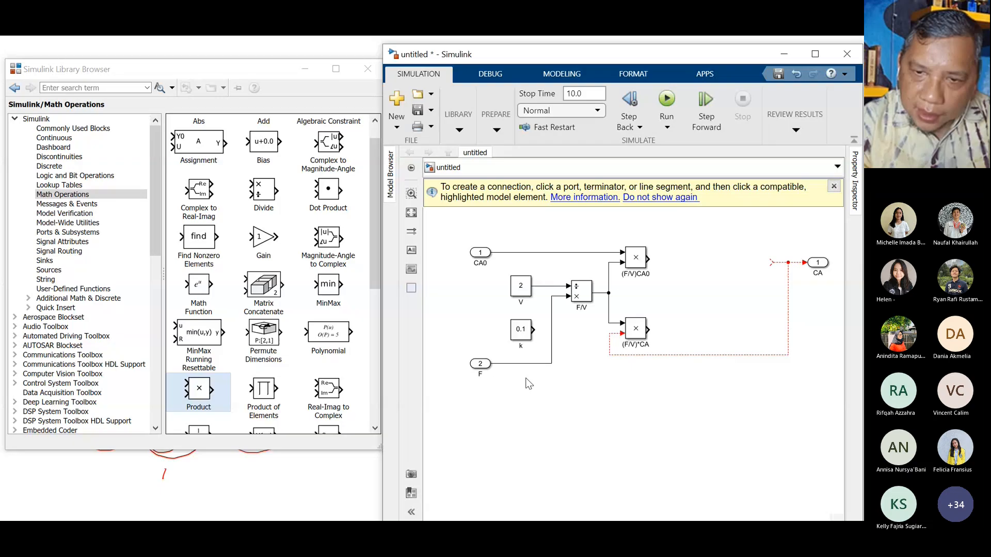
Move the k constant below input F and place a third Product block fed by k and a branch of the CA line.
left_click_drag(519, 336, 518, 394)
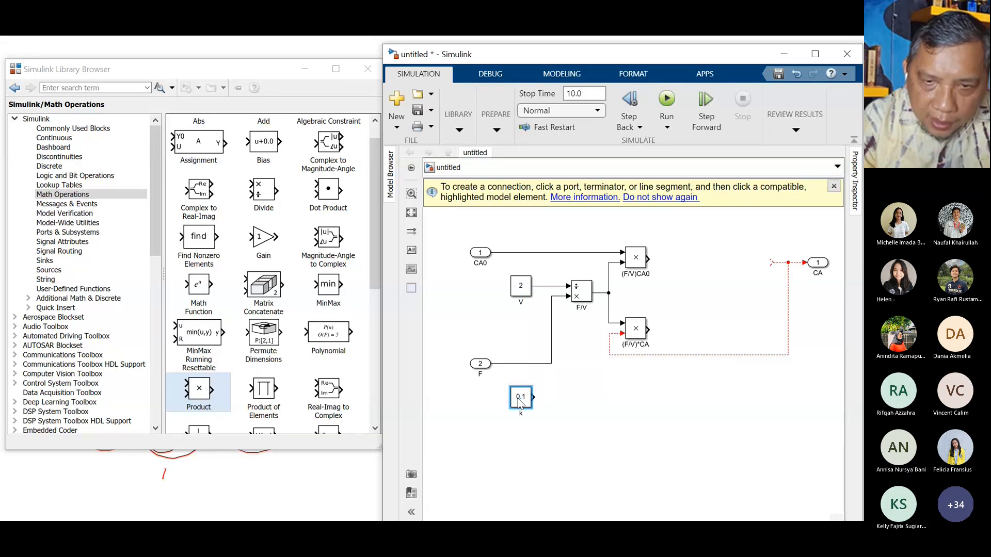
left_click_drag(197, 394, 629, 400)
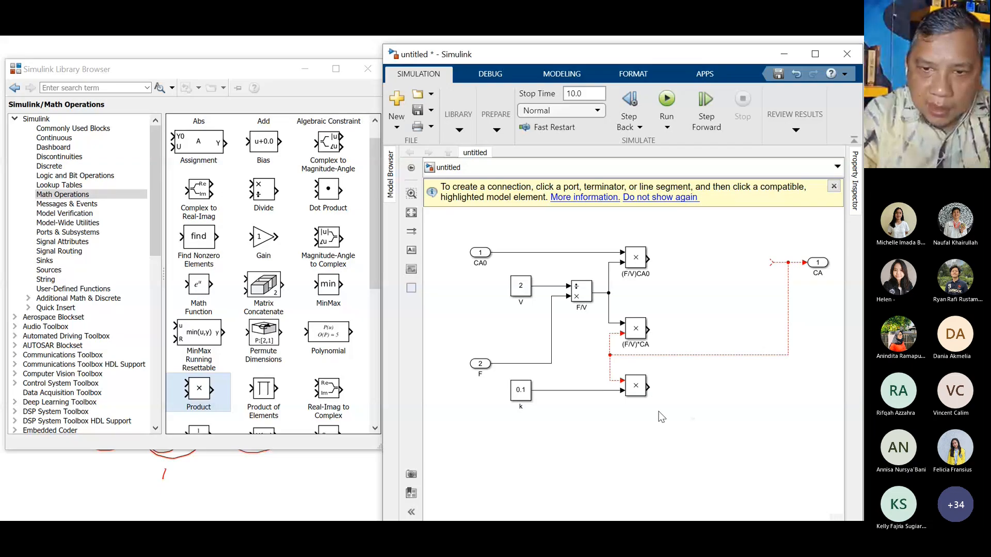
Rename the new lowest Product block kCA.
left_click(636, 386)
double_click(636, 402)
type("kCA")
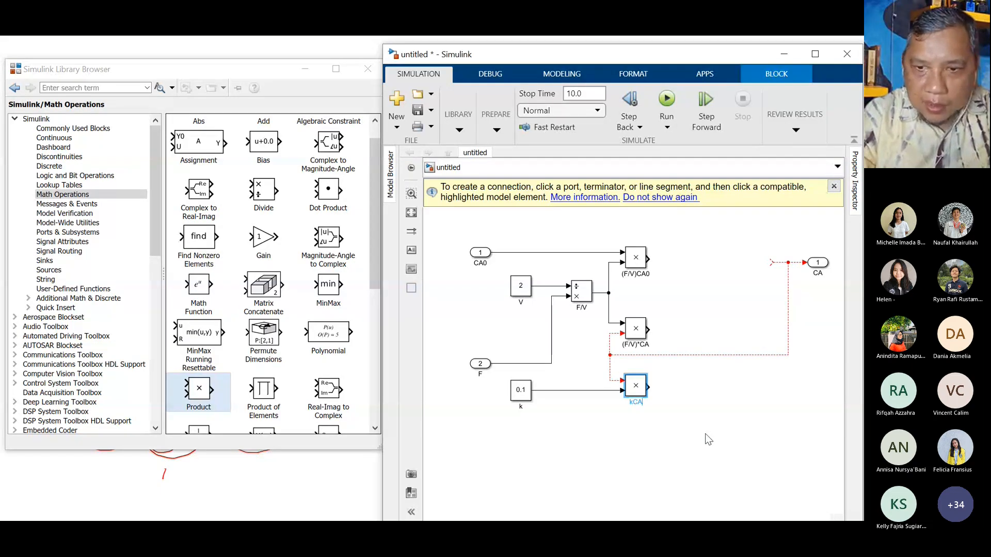
left_click(693, 441)
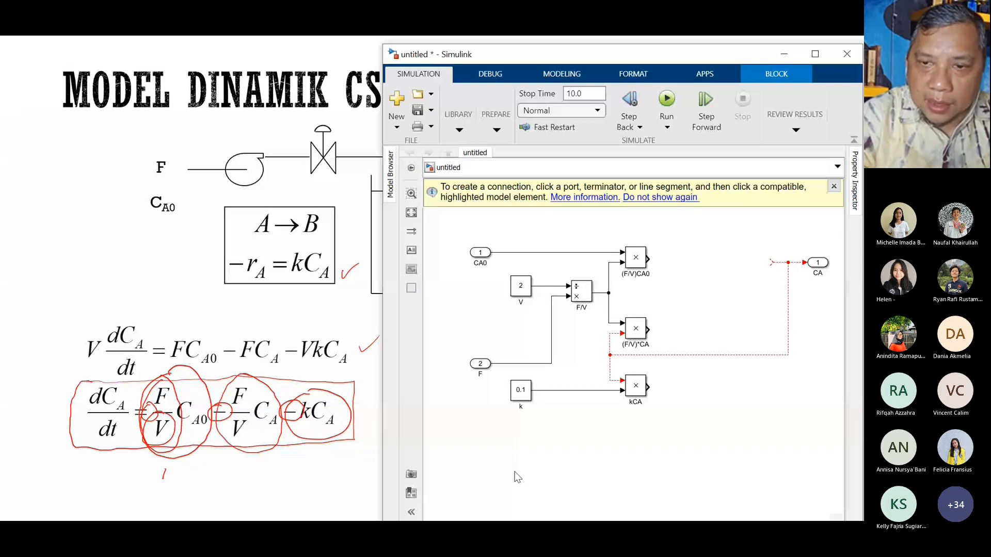
Place a three-input Add block with signs +, −, − and connect the (F/V)CA0, (F/V)*CA and kCA outputs to it in that order.
left_click(515, 472)
left_click_drag(263, 131, 701, 264)
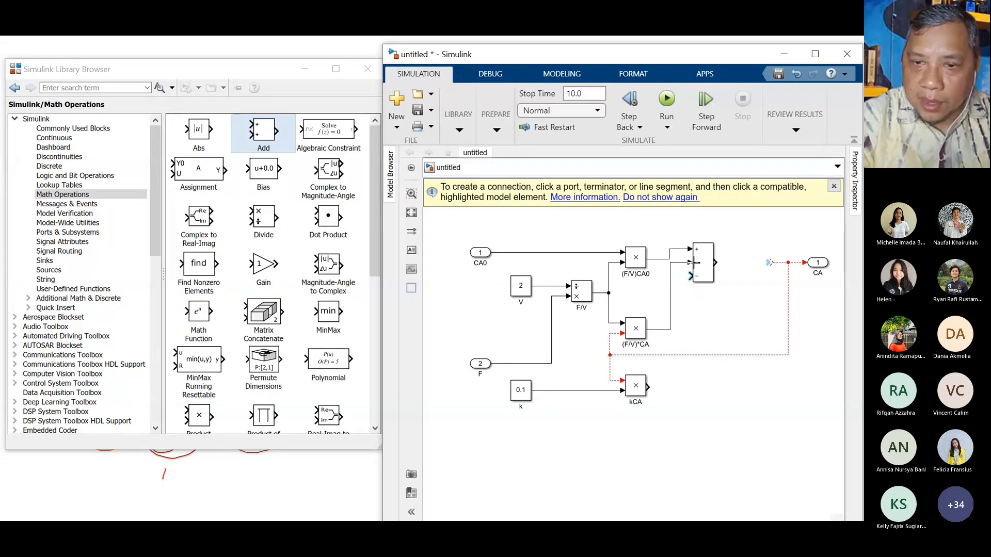
left_click(690, 276)
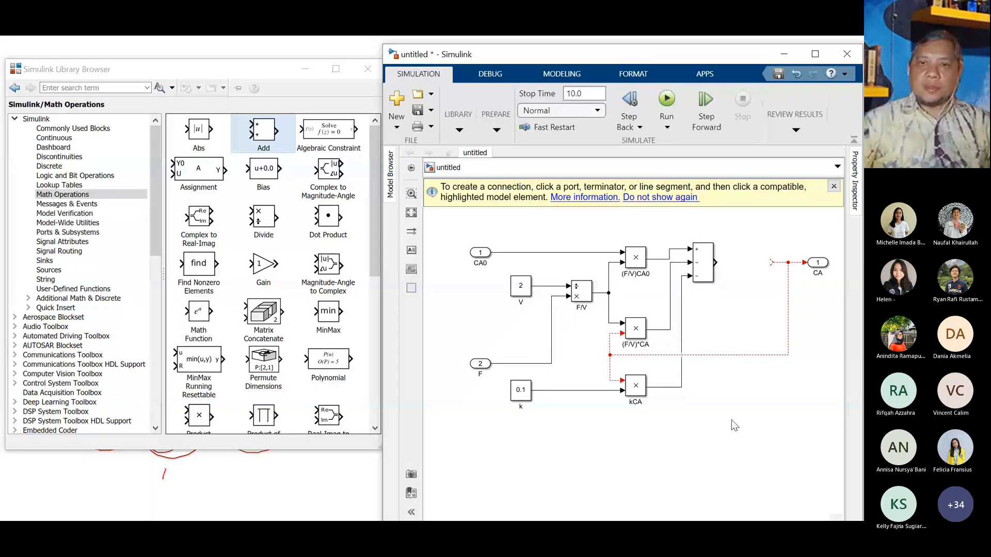
Straighten the upper signal lines by moving the (F/V)CA0 block and the CA0 input port slightly upward.
left_click(632, 265)
left_click_drag(632, 266, 634, 255)
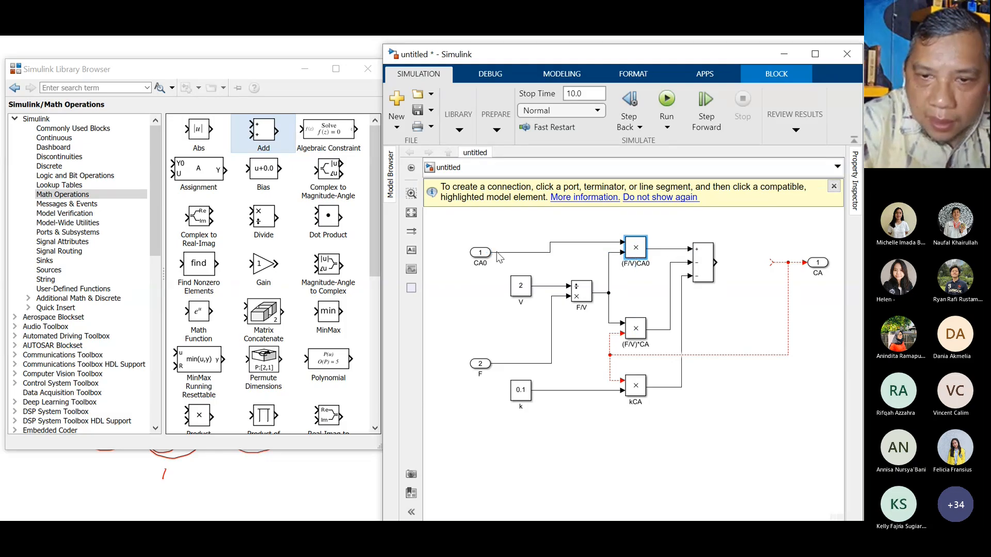
left_click_drag(481, 252, 474, 242)
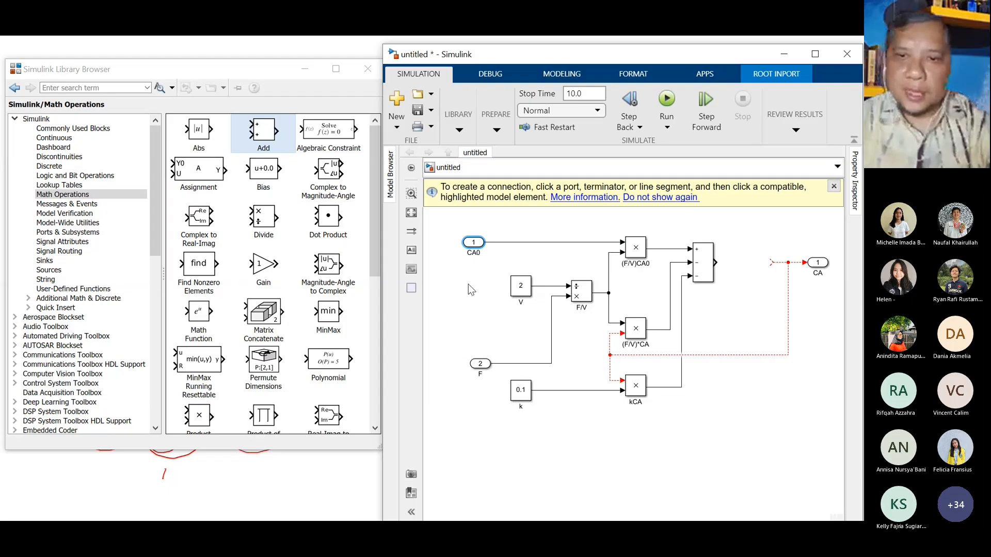
left_click(468, 284)
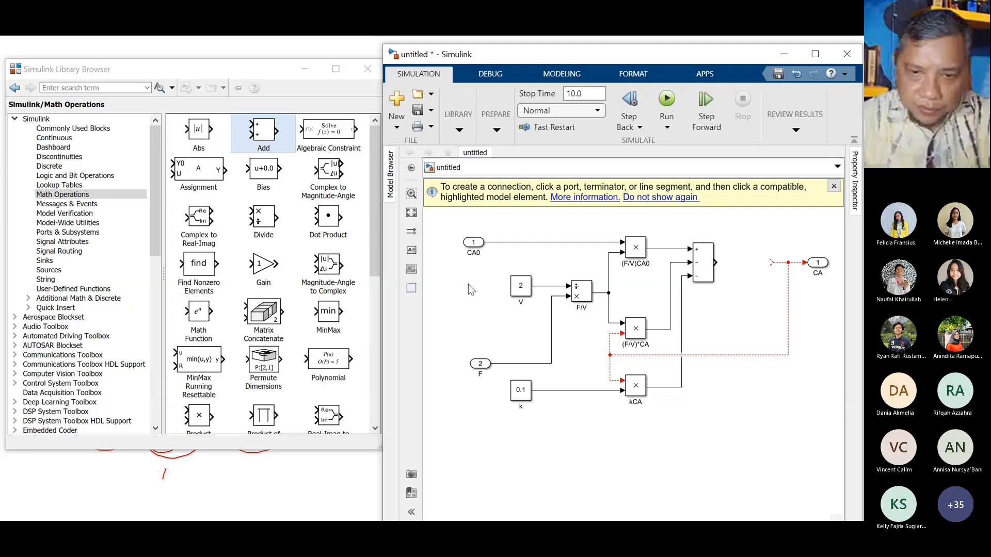
Switch to the PowerPoint slide and erase all ink on it.
right_click(501, 165)
mouse_move(568, 338)
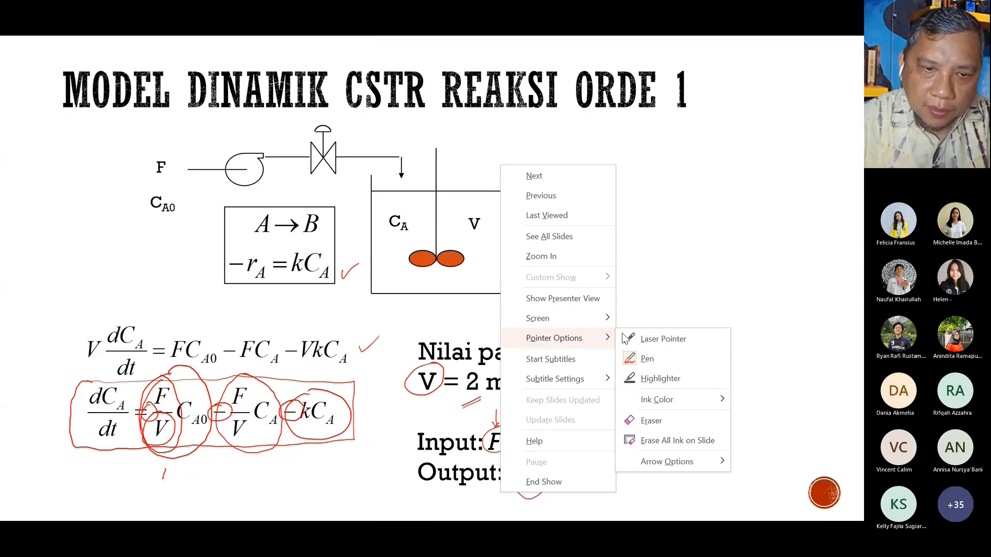
left_click(677, 440)
Circle the right-hand side of the dCA/dt equation with the pen and draw an integral sign below it.
right_click(366, 381)
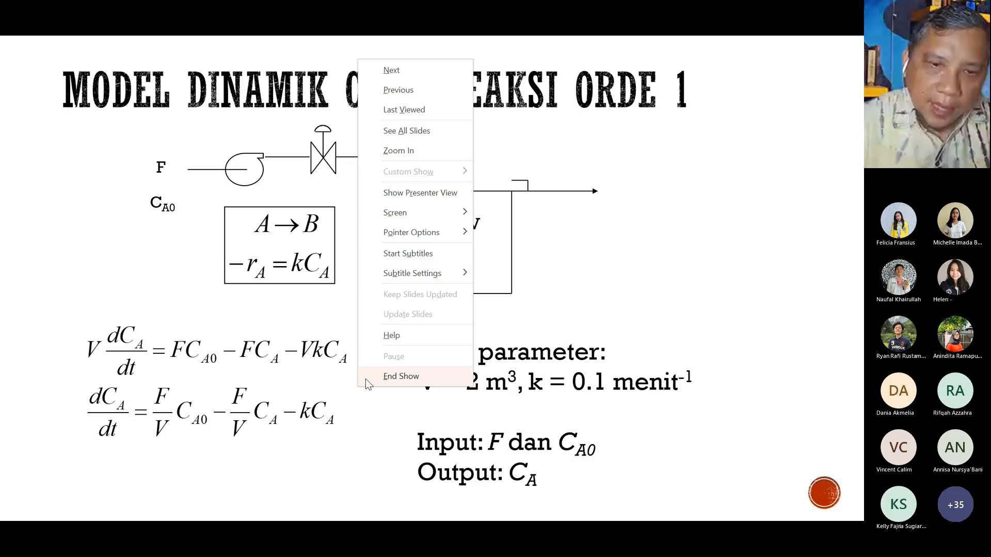
left_click(156, 390)
mouse_move(158, 381)
left_mouse_down()
mouse_move(150, 415)
mouse_move(173, 449)
mouse_move(331, 442)
mouse_move(245, 376)
mouse_move(160, 382)
left_mouse_up()
mouse_move(258, 461)
left_mouse_down()
mouse_move(239, 494)
mouse_move(216, 497)
left_mouse_up()
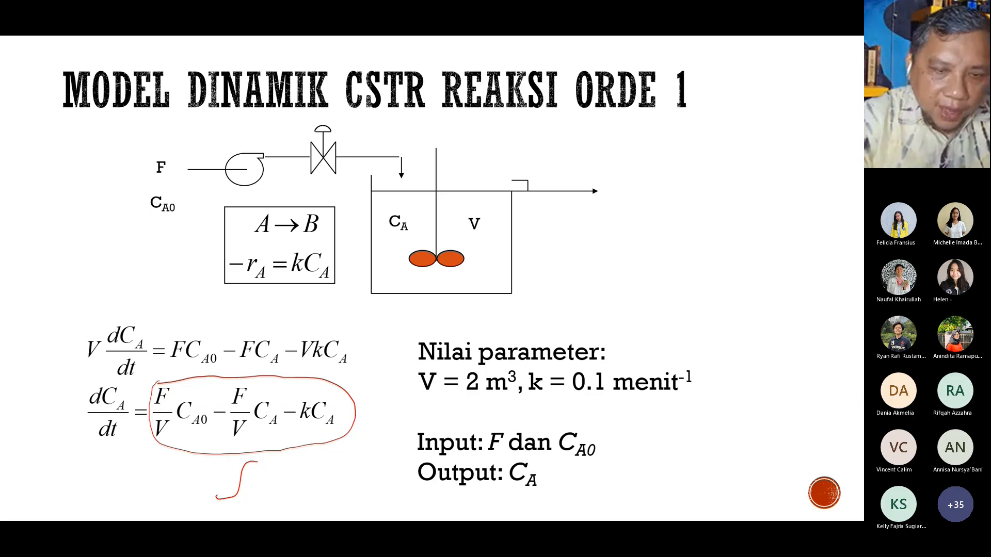
Return to the Simulink model and bring the Simulink Library Browser up beside it.
key("super")
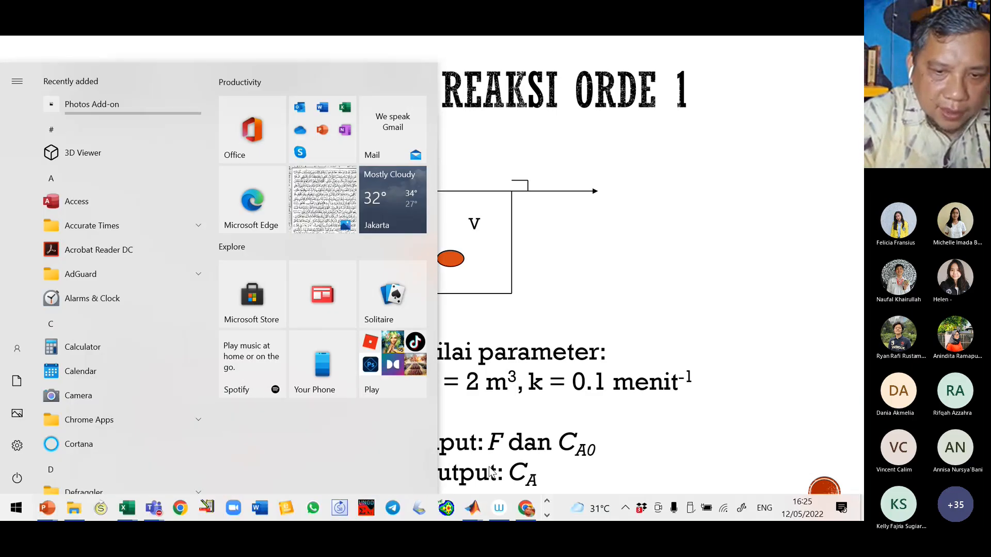
left_click(483, 511)
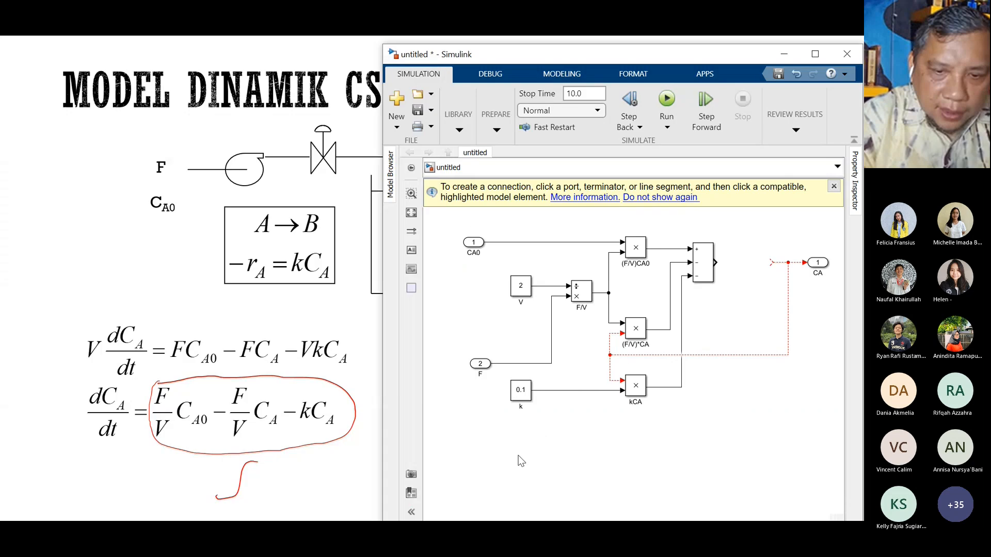
key("super")
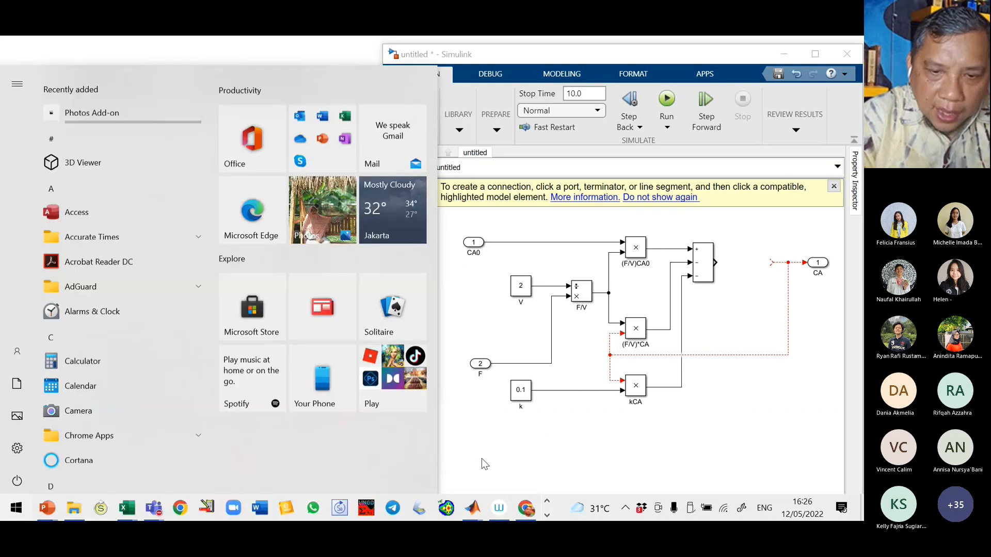
mouse_move(472, 508)
left_click(597, 453)
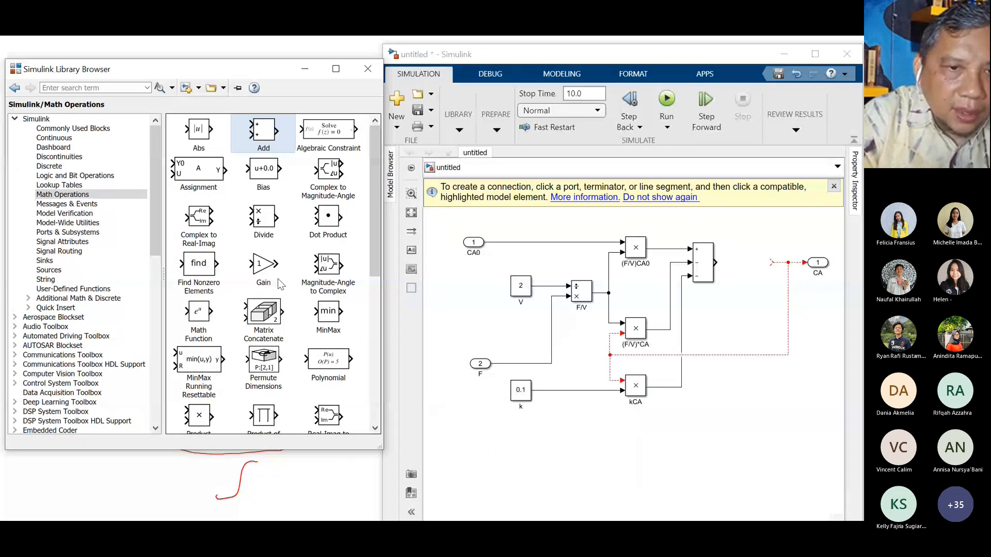
Place an Integrator from Commonly Used Blocks after the Add block, and connect it to the Add output and the open CA line.
scroll(273, 304, "down", 3)
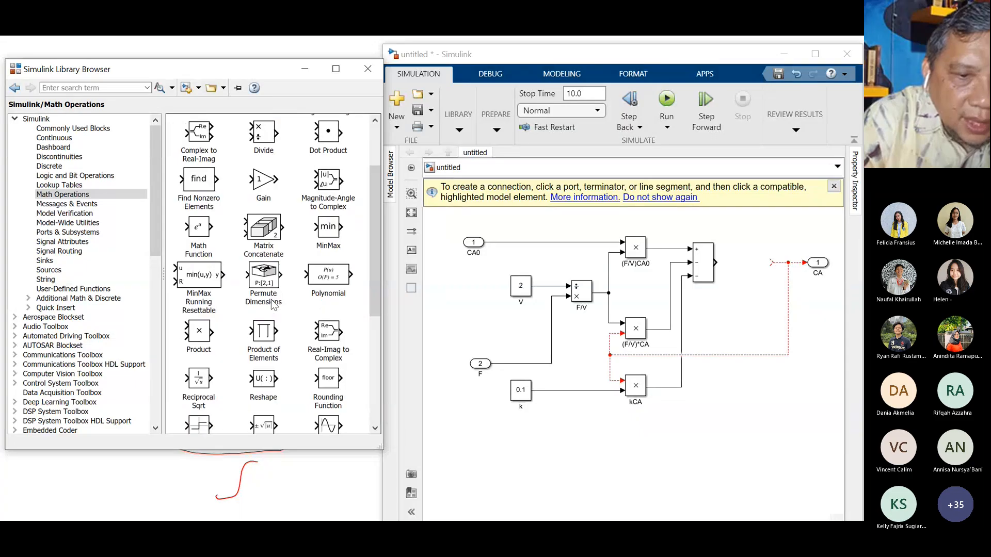
scroll(273, 305, "down", 2)
scroll(273, 304, "down", 2)
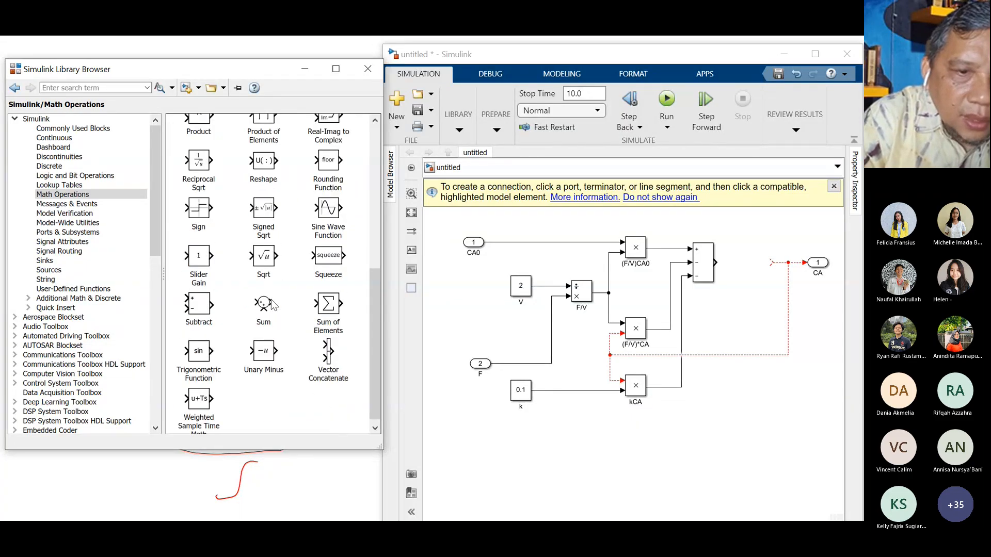
scroll(273, 304, "up", 4)
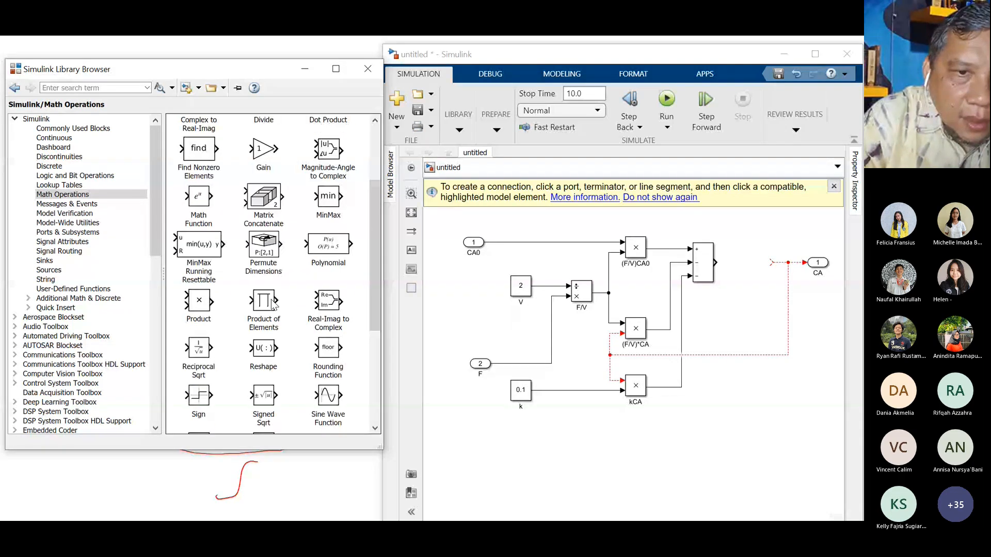
scroll(273, 304, "up", 3)
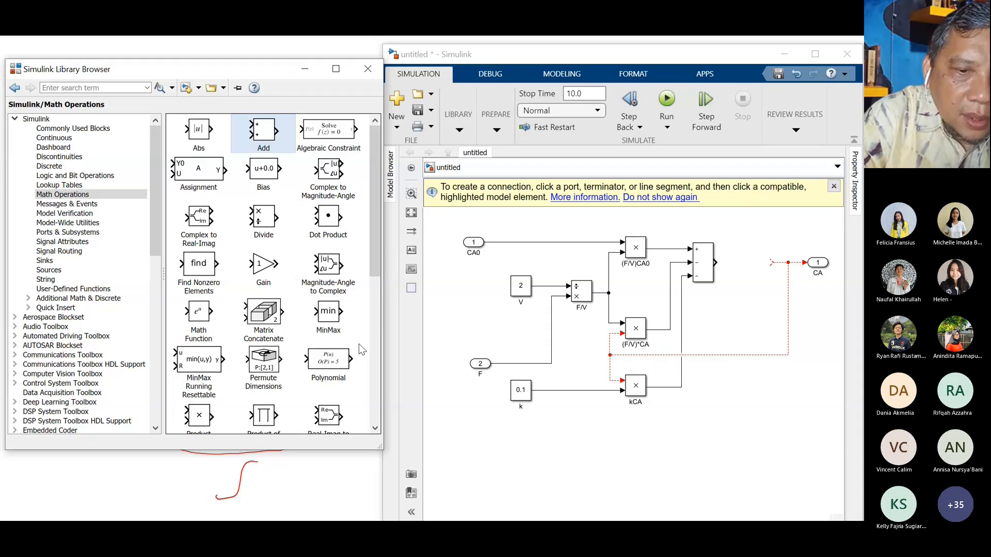
scroll(358, 344, "down", 5)
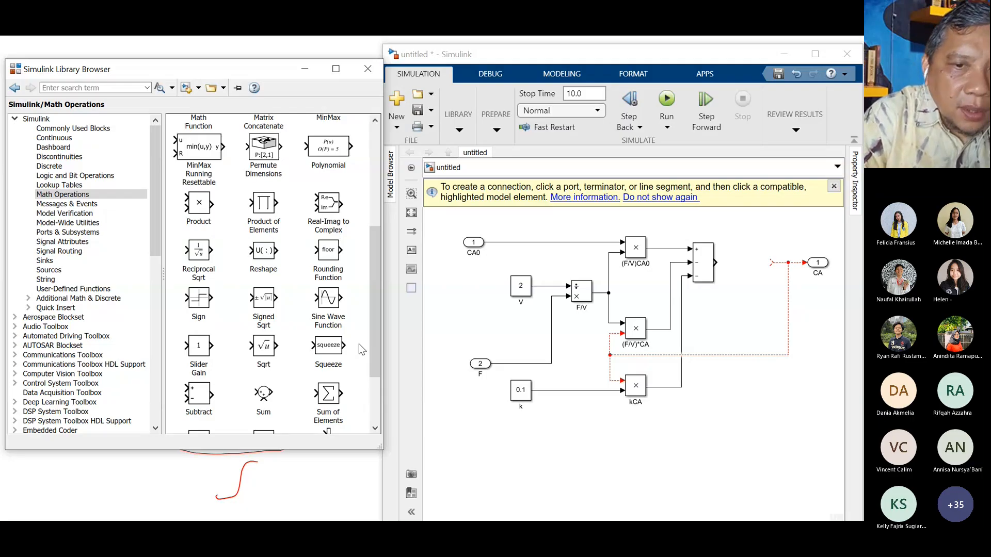
left_click(73, 129)
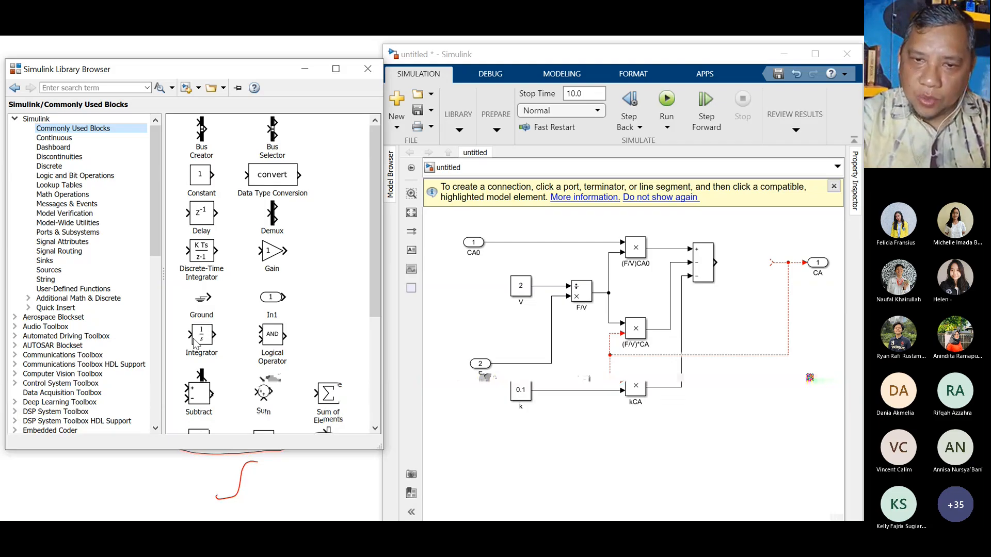
left_click_drag(195, 342, 743, 263)
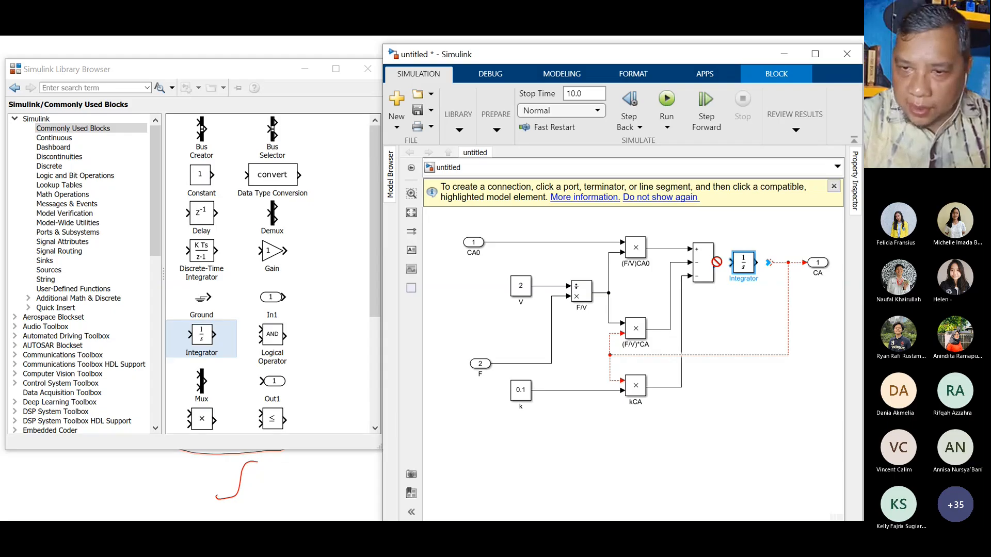
left_click(763, 263)
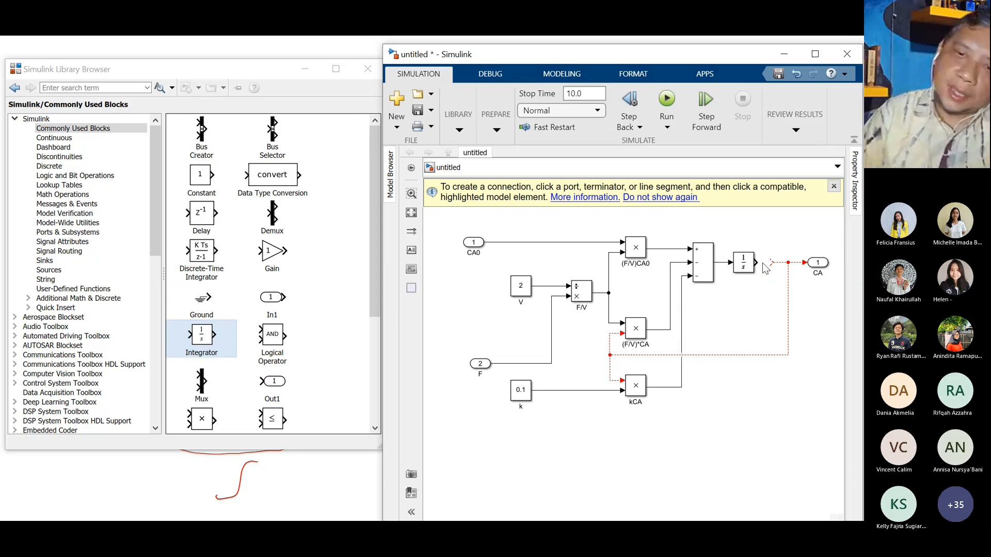
left_click(763, 262)
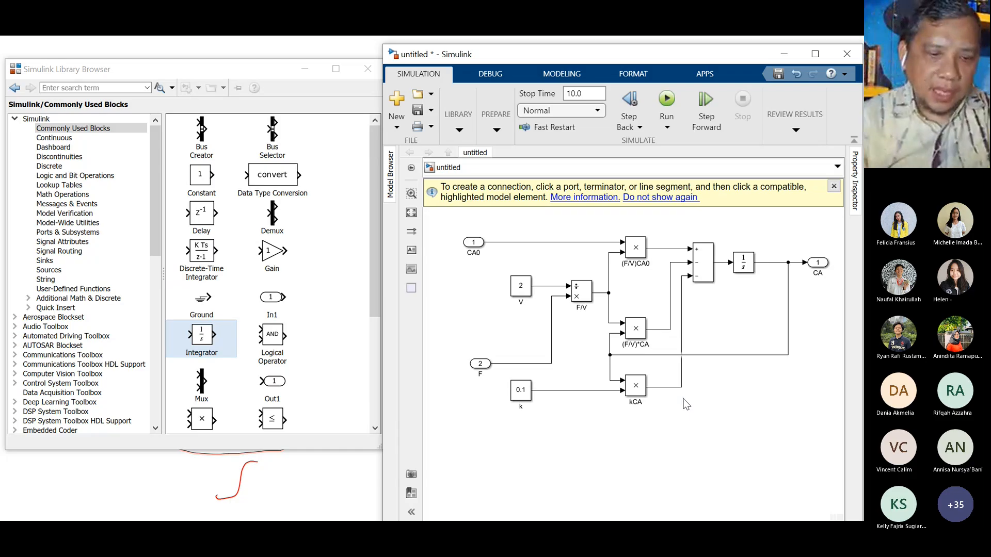
Save the model as cstrio in the MATLAB documents folder.
key("ctrl+s")
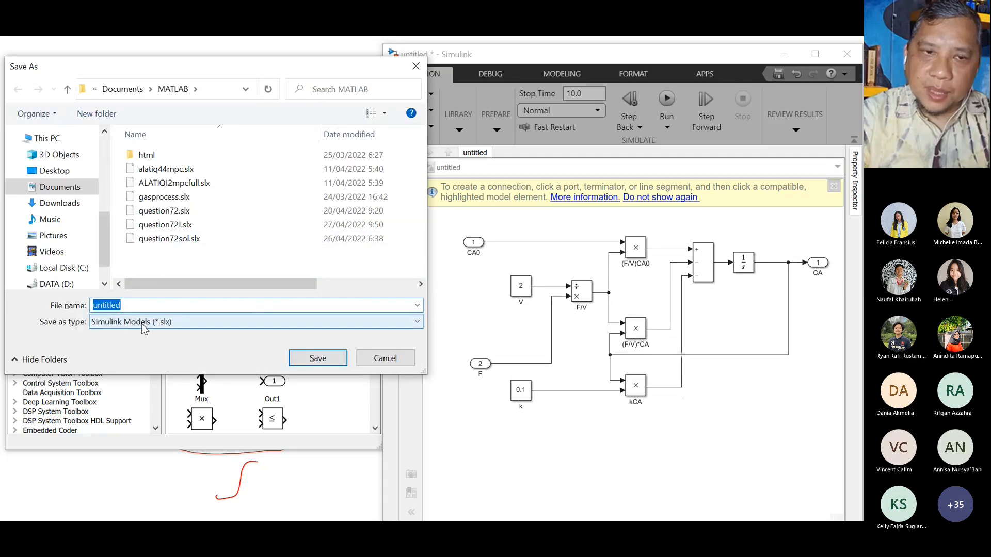
type("cstrio")
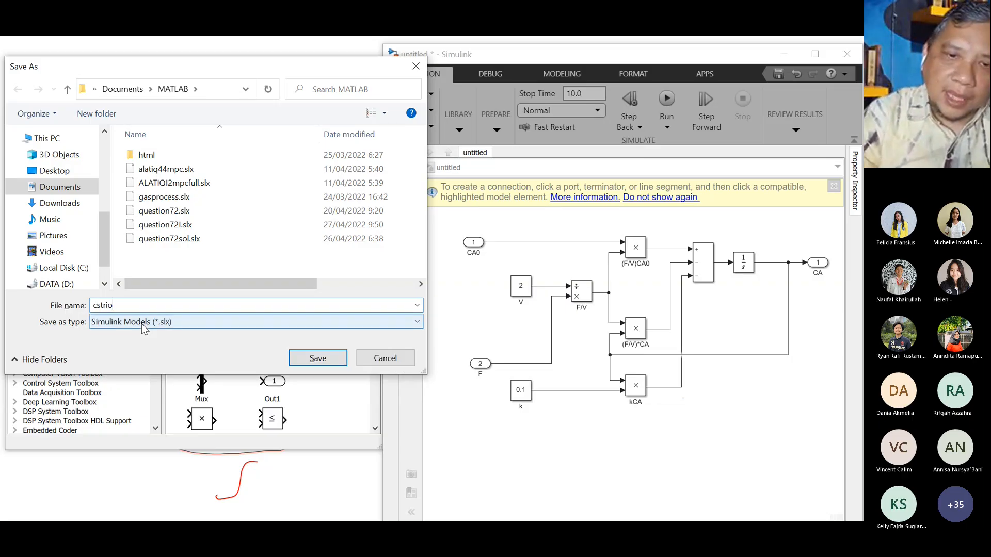
left_click(313, 358)
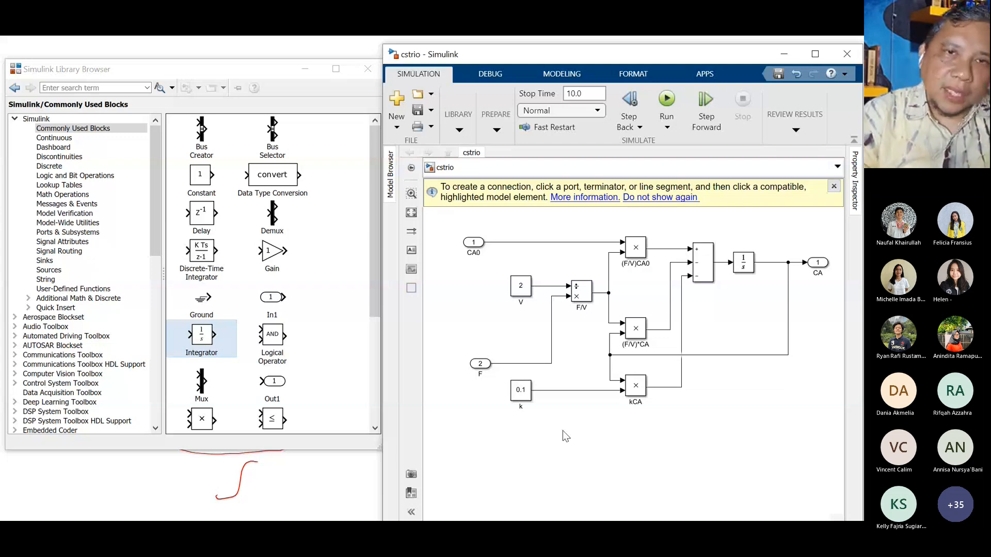
Create a new blank model and arrange its window beside the Library Browser.
left_click(396, 99)
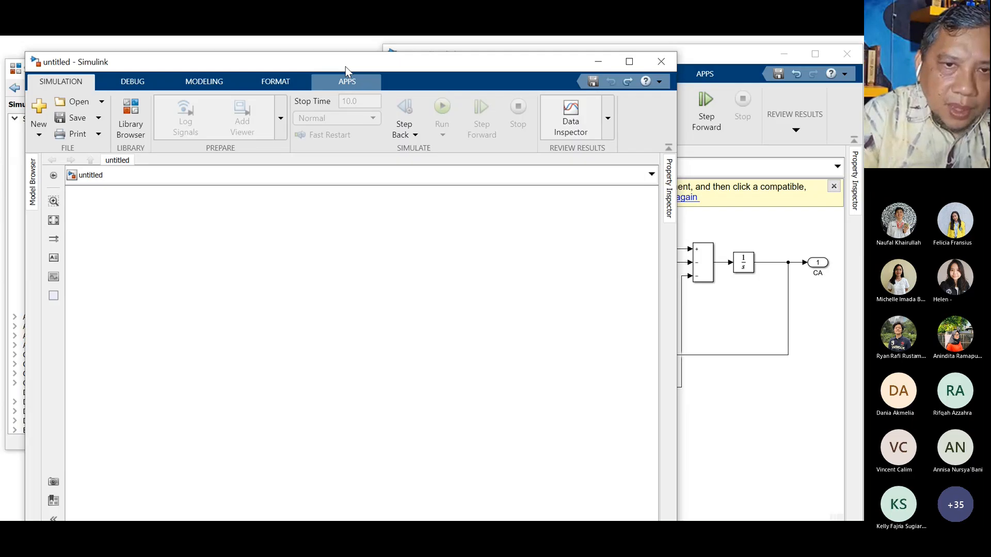
left_click_drag(346, 67, 530, 59)
left_click_drag(210, 273, 375, 273)
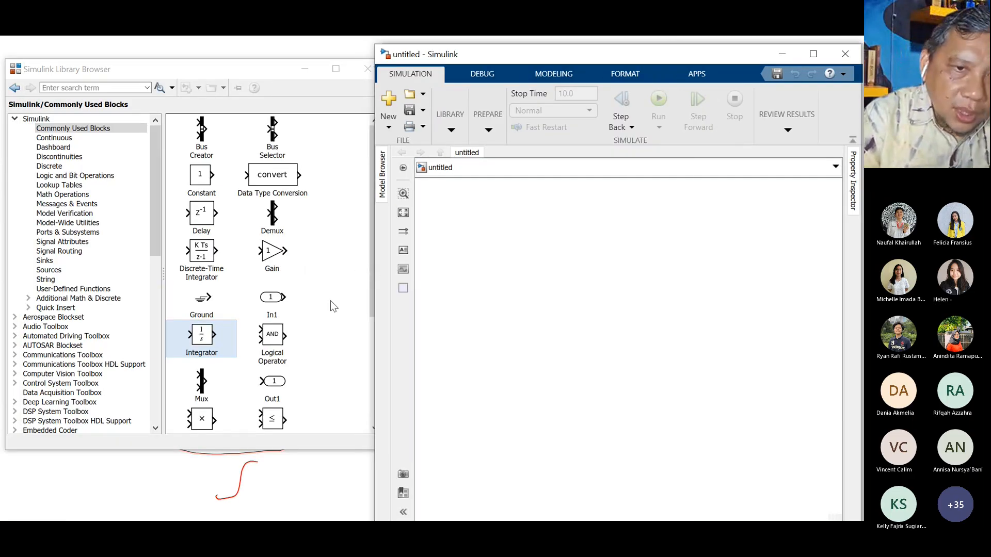
Place a Subsystem block from Commonly Used Blocks in the new model and open it.
scroll(331, 304, "down", 5)
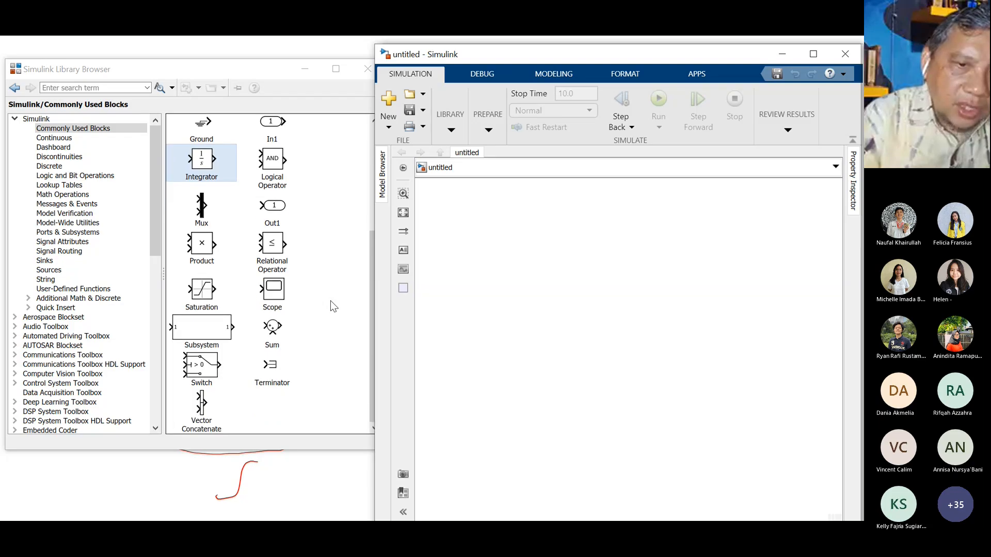
left_click(96, 133)
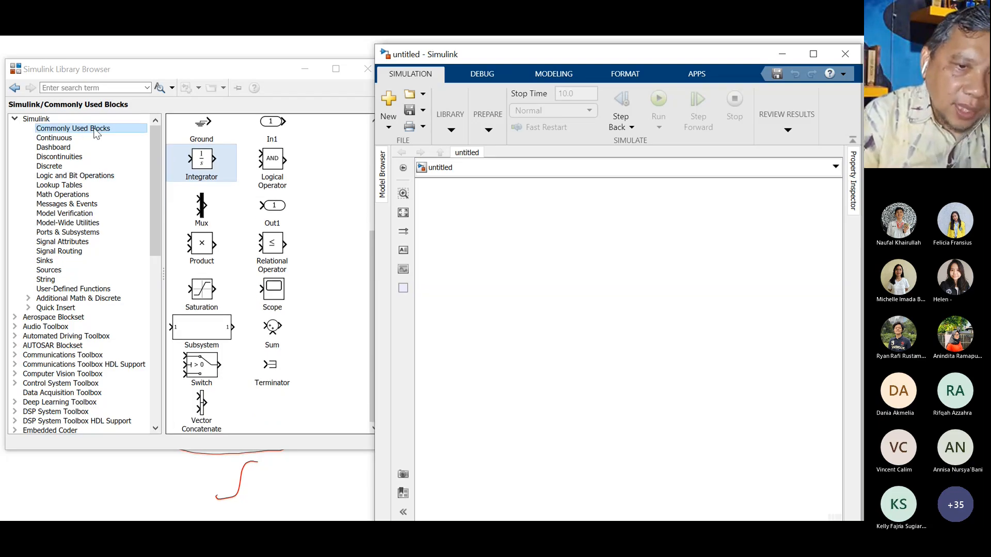
left_click(216, 333)
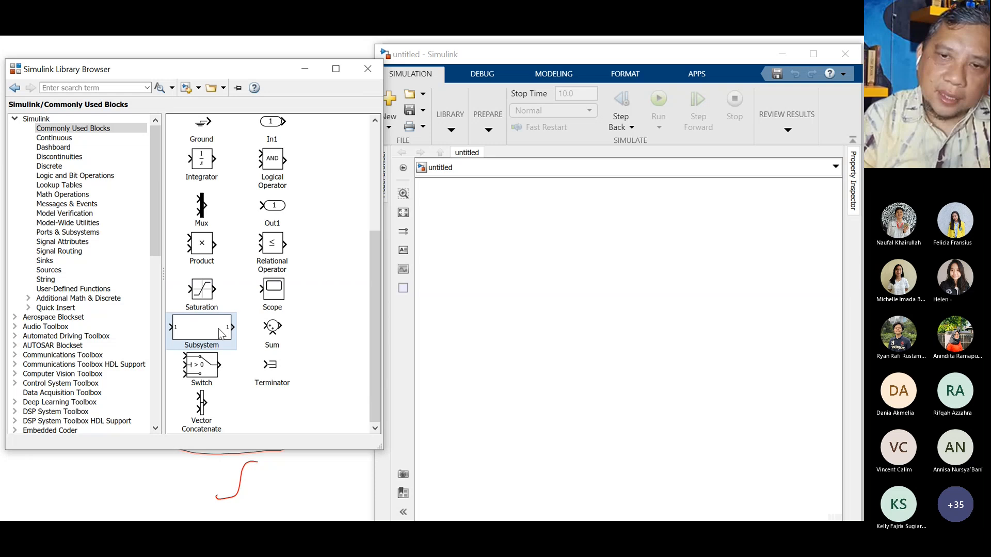
left_click_drag(221, 333, 614, 238)
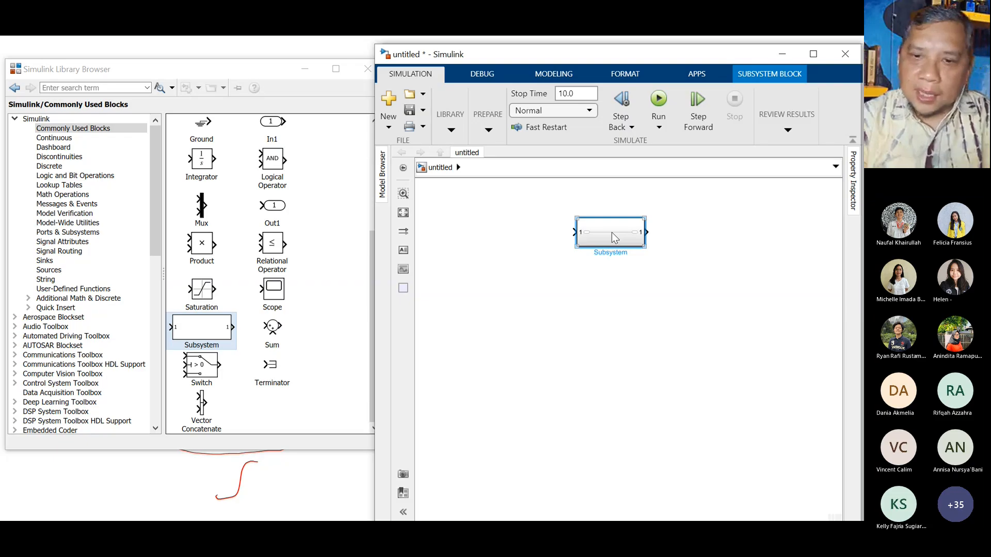
double_click(613, 238)
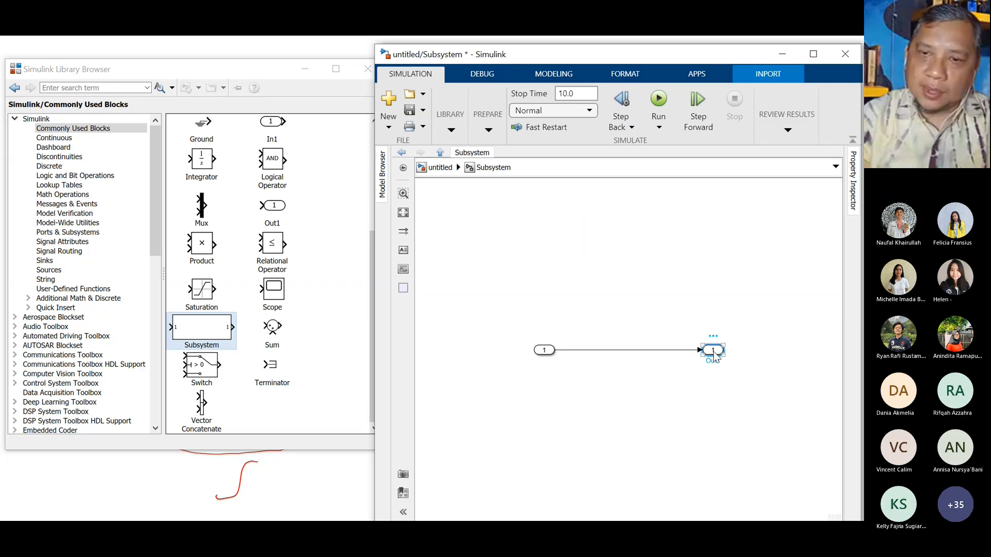
Replace the subsystem's default input-output pair with the copied CSTR diagram and position it in the canvas.
left_click_drag(492, 320, 753, 416)
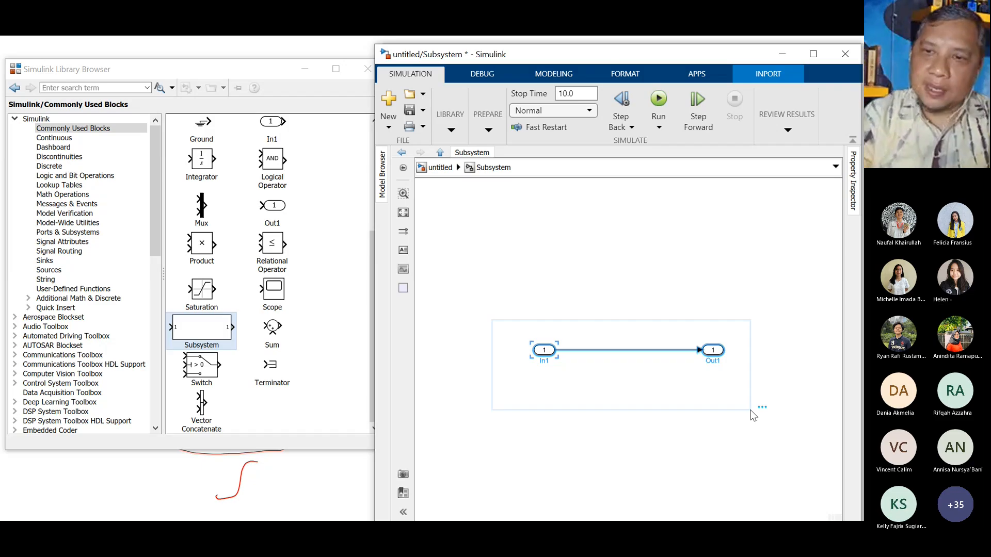
key("Delete")
key("ctrl+v")
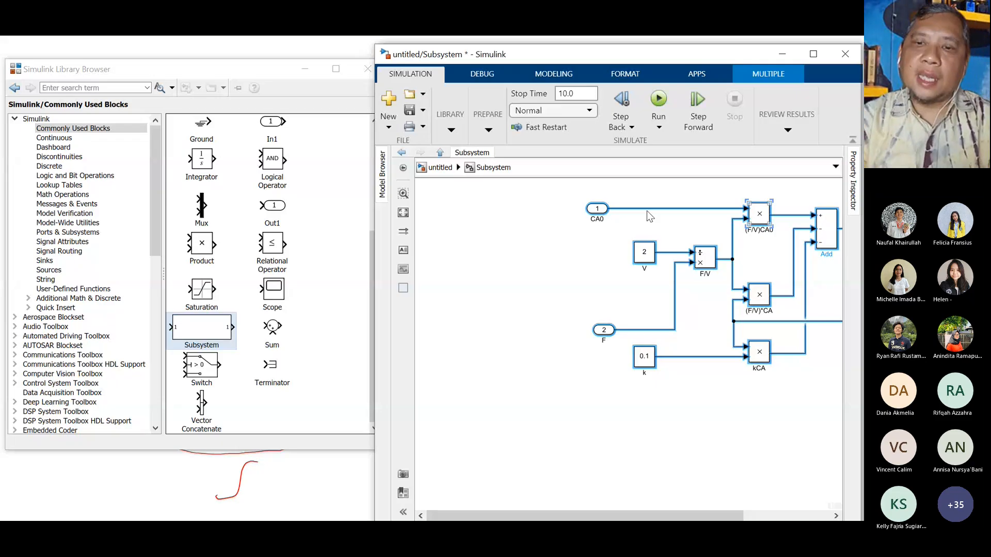
left_click_drag(646, 211, 515, 200)
left_click(643, 410)
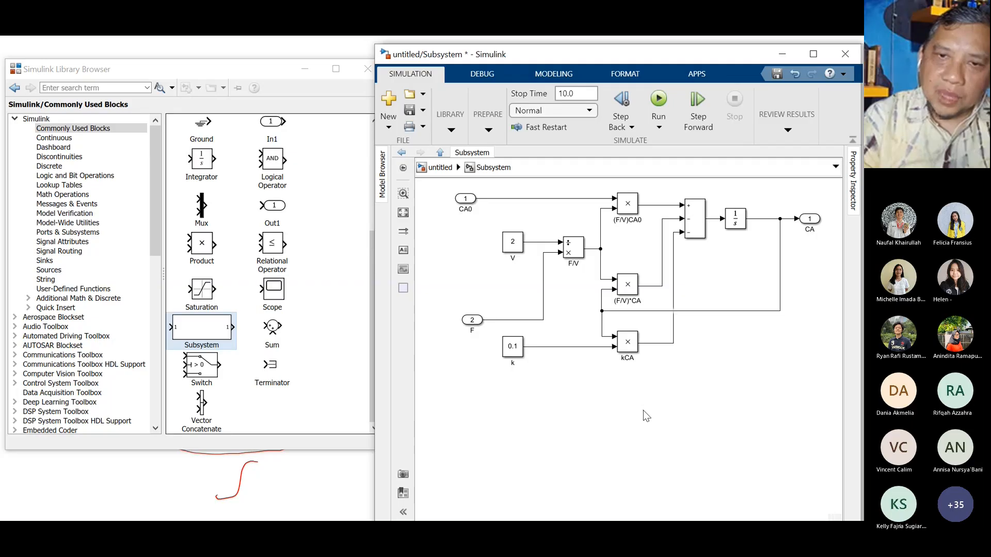
Return to the parent model and rename the subsystem block as CSTR Model.
left_click(440, 154)
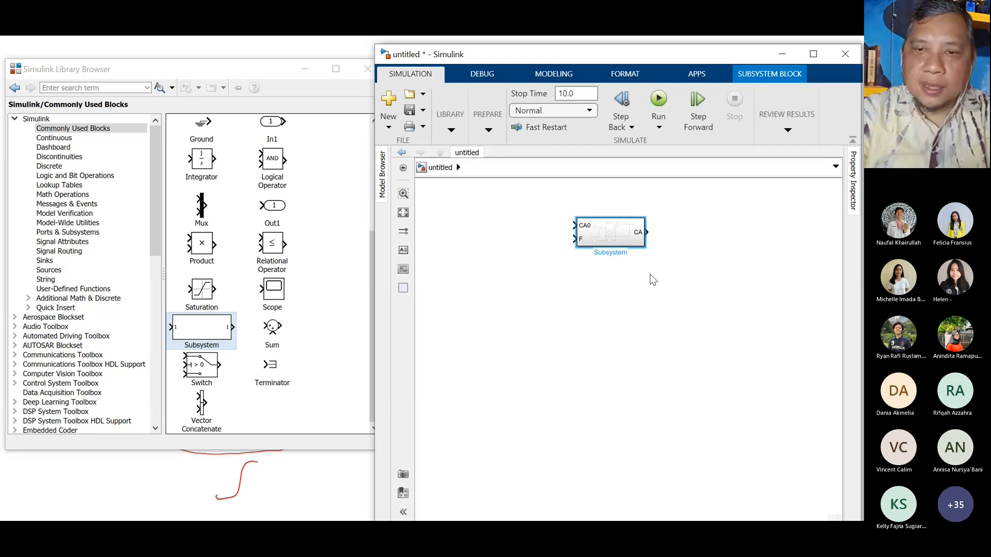
key("F2")
type("CSTR Model")
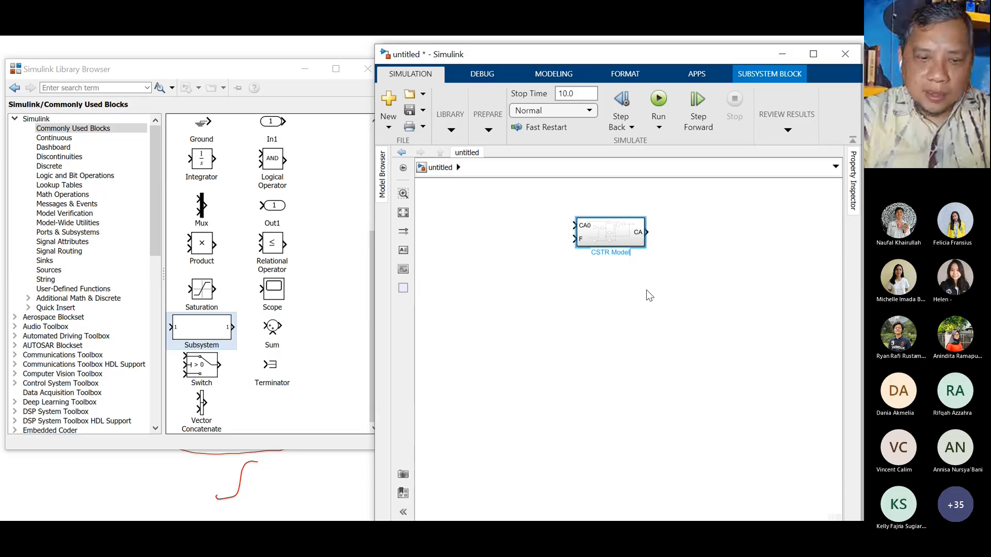
left_click(630, 317)
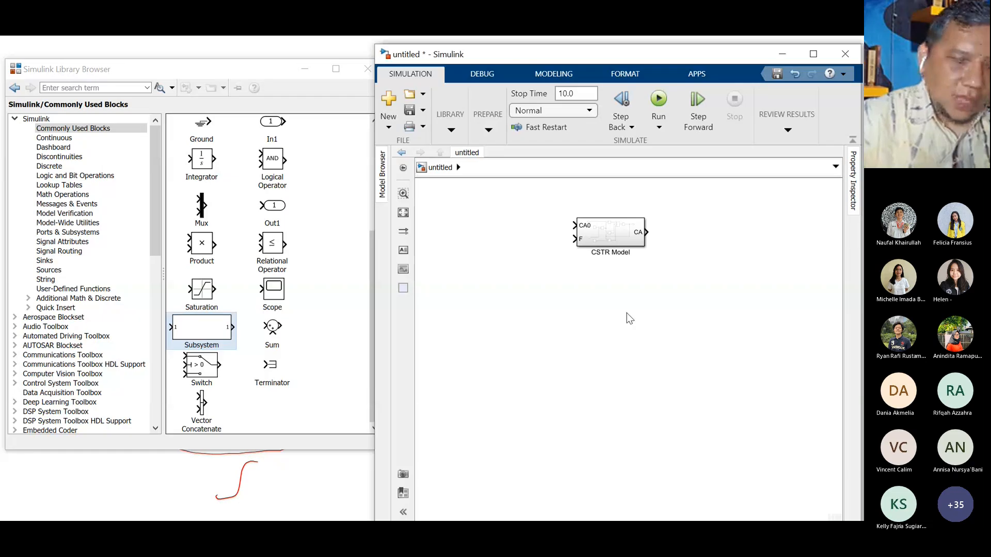
Examine the diagram inside the CSTR Model subsystem and return to the parent model.
left_click(603, 238)
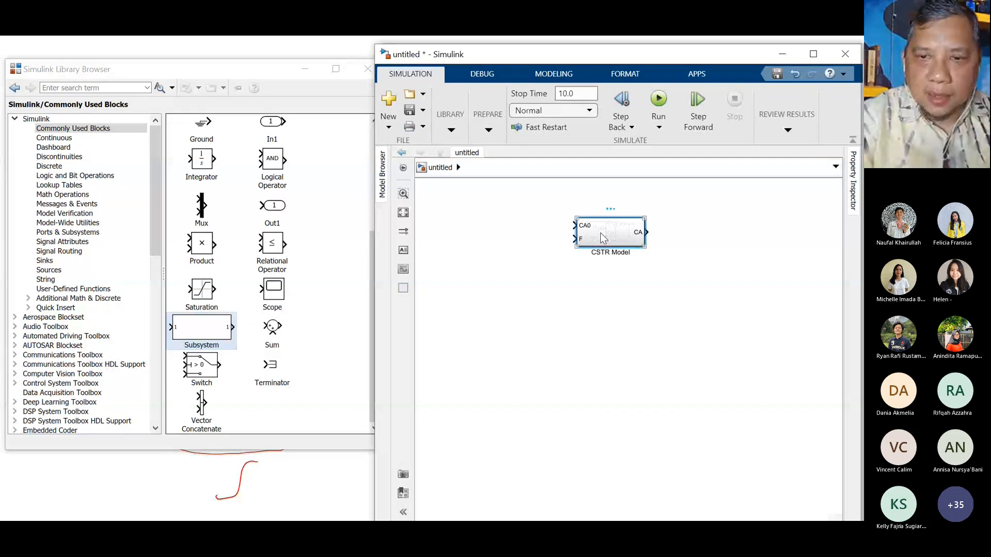
double_click(603, 237)
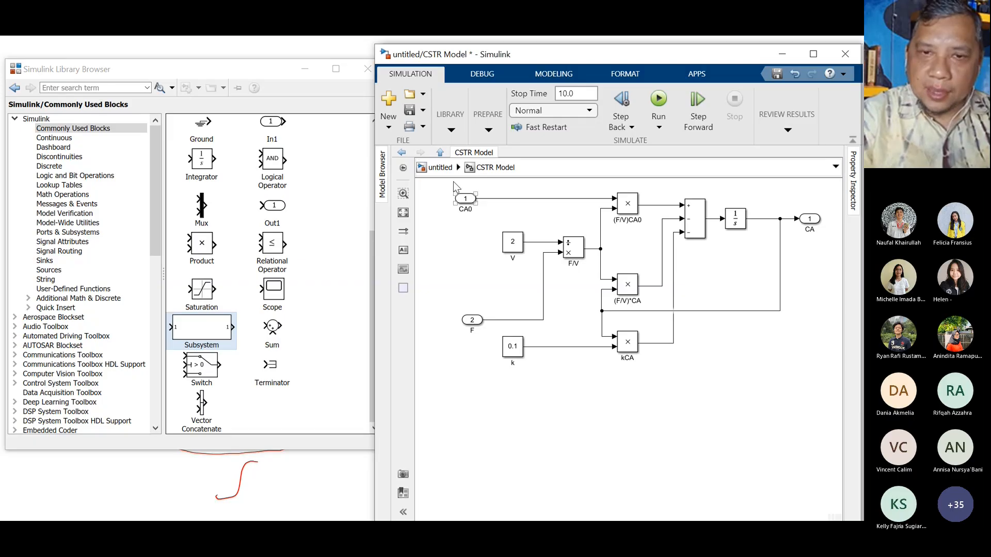
left_click(439, 169)
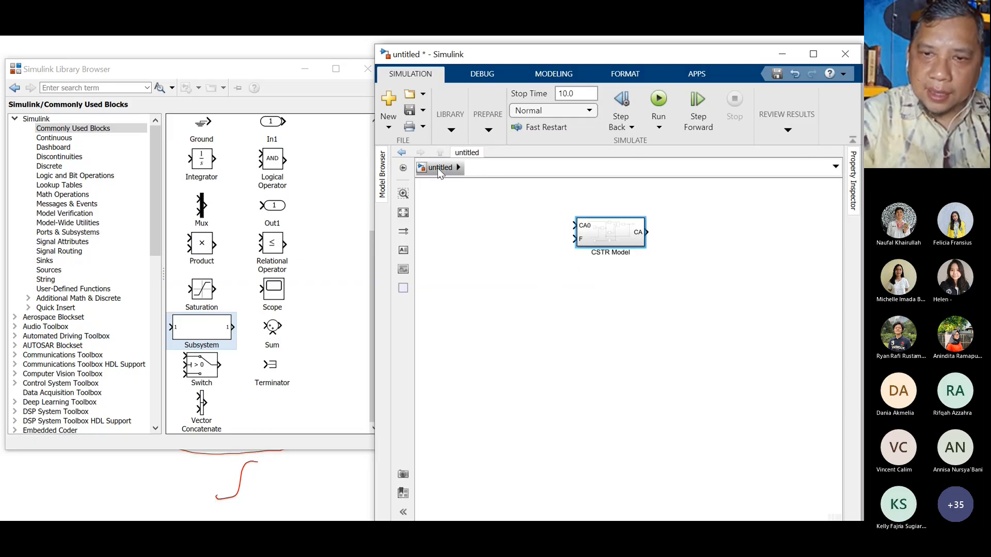
left_click(578, 308)
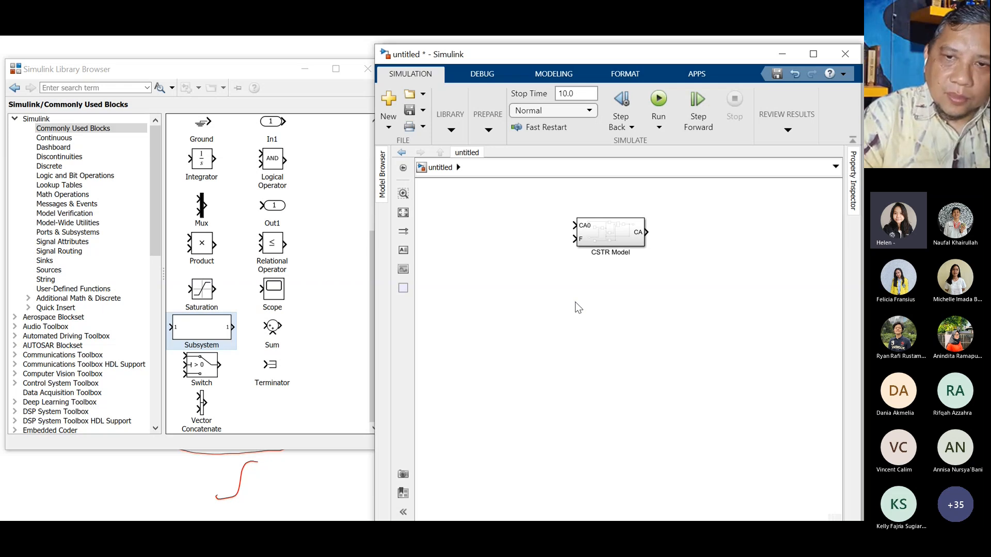
left_click(614, 234)
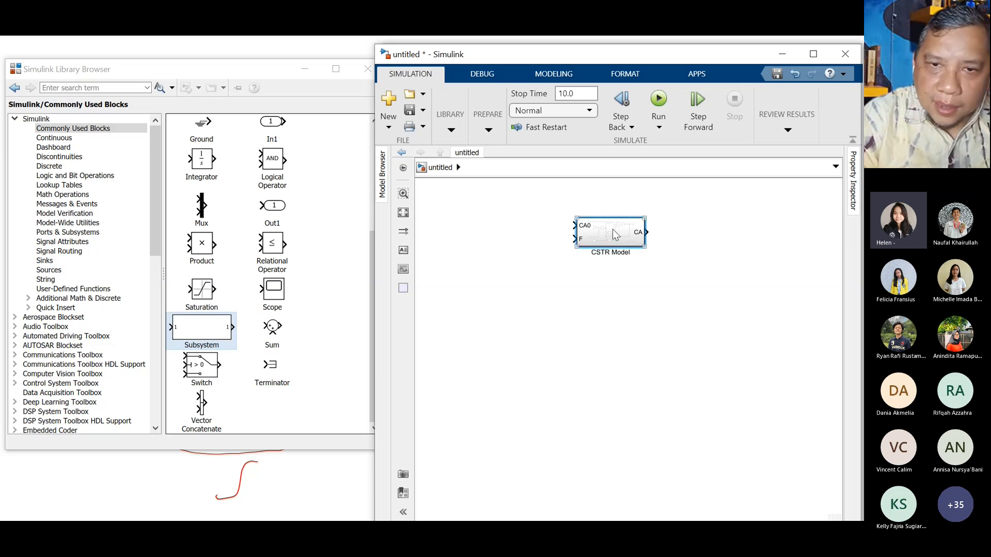
double_click(614, 234)
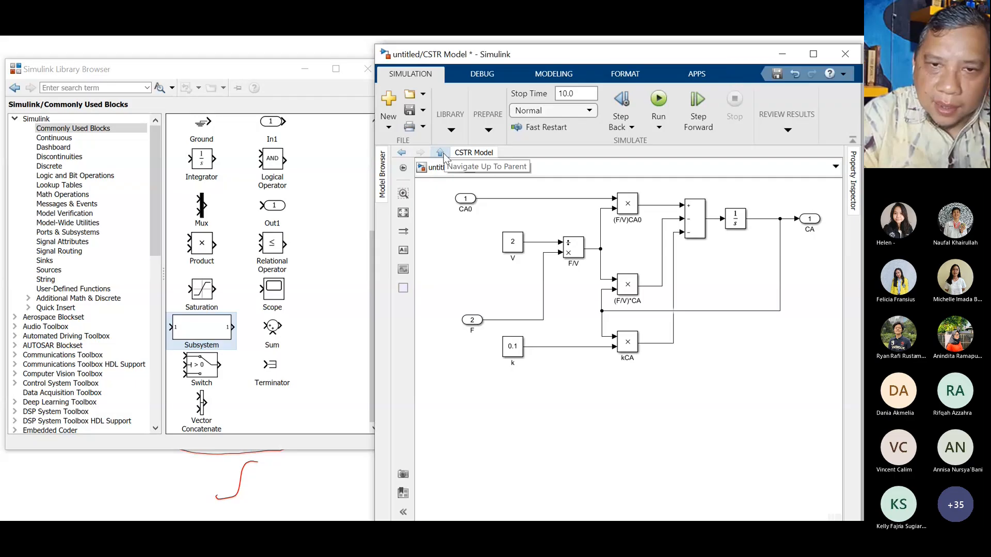
left_click(400, 152)
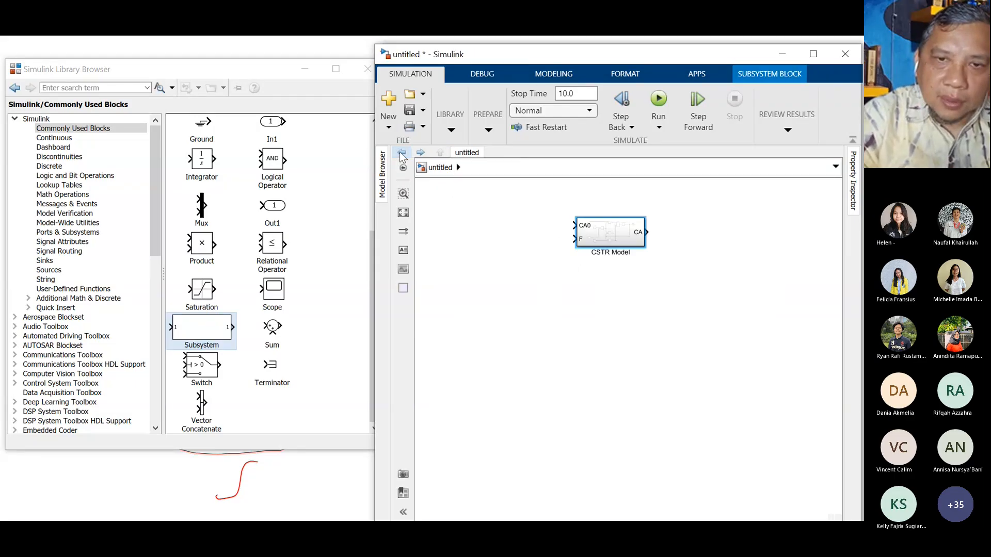
double_click(609, 229)
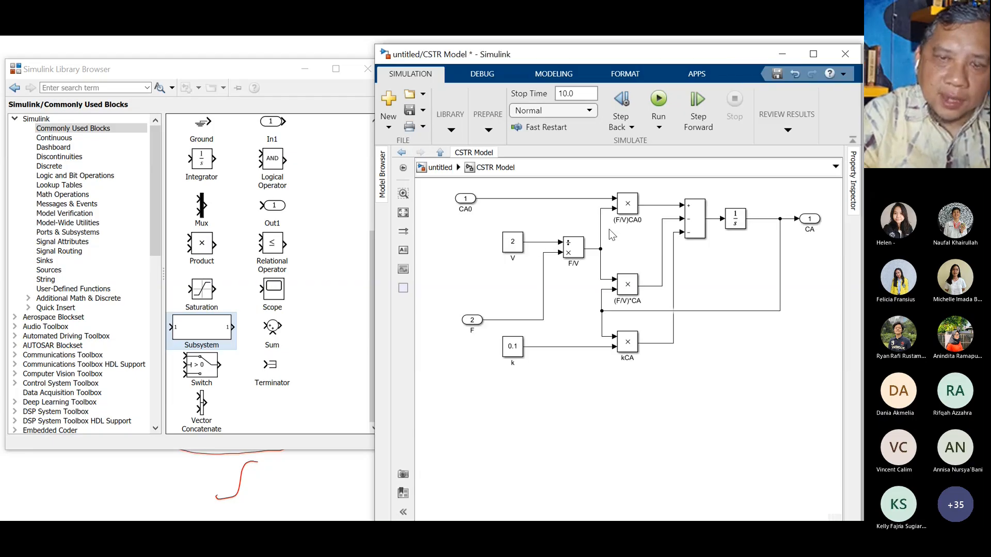
left_click(441, 154)
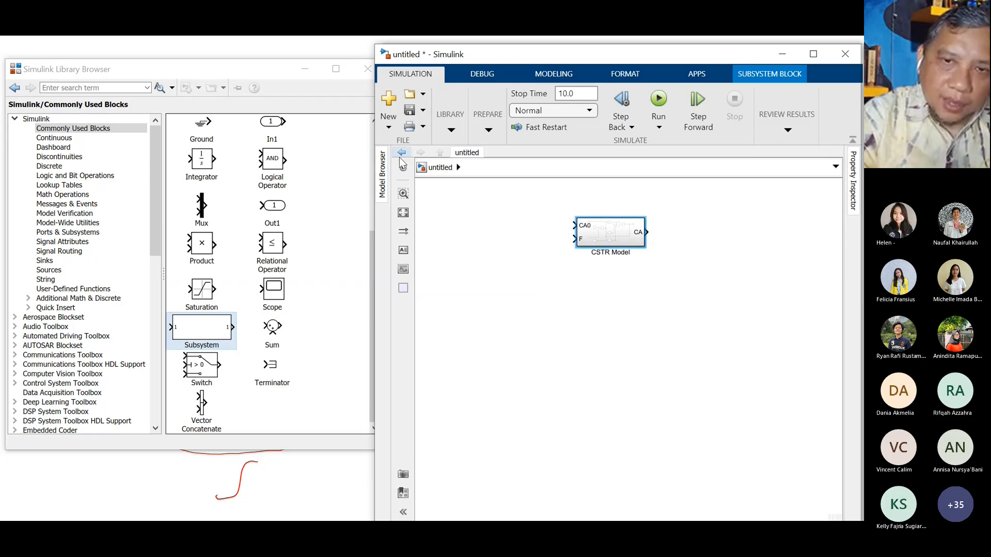
left_click(556, 214)
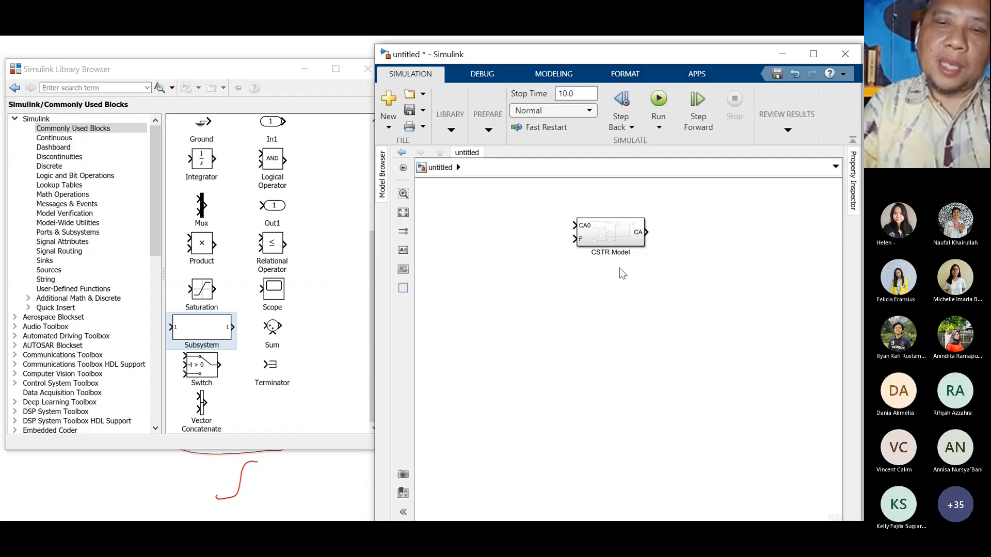
Add two Step sources named Step CA0 and Step F, and connect them to the CA0 and F inputs of CSTR Model.
left_click(49, 271)
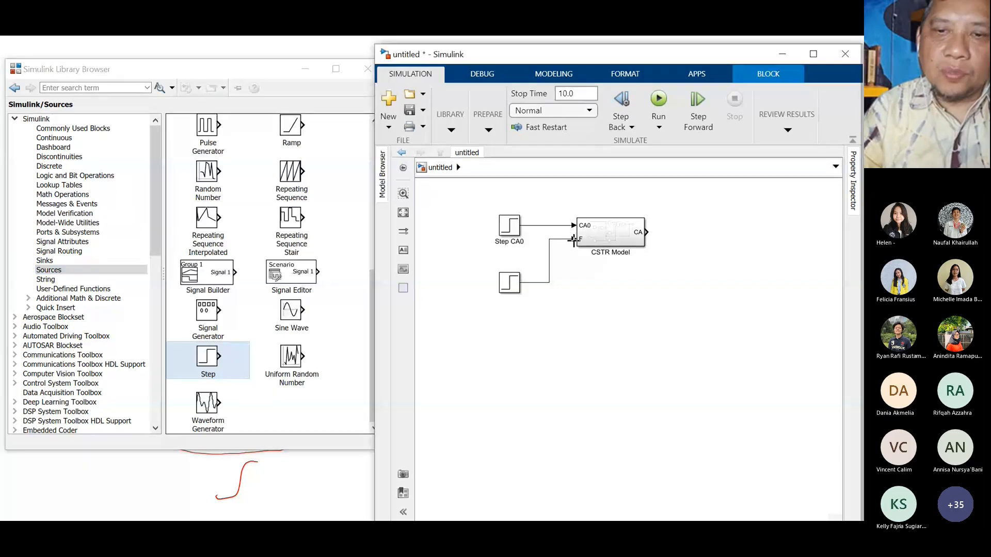
left_click(511, 290)
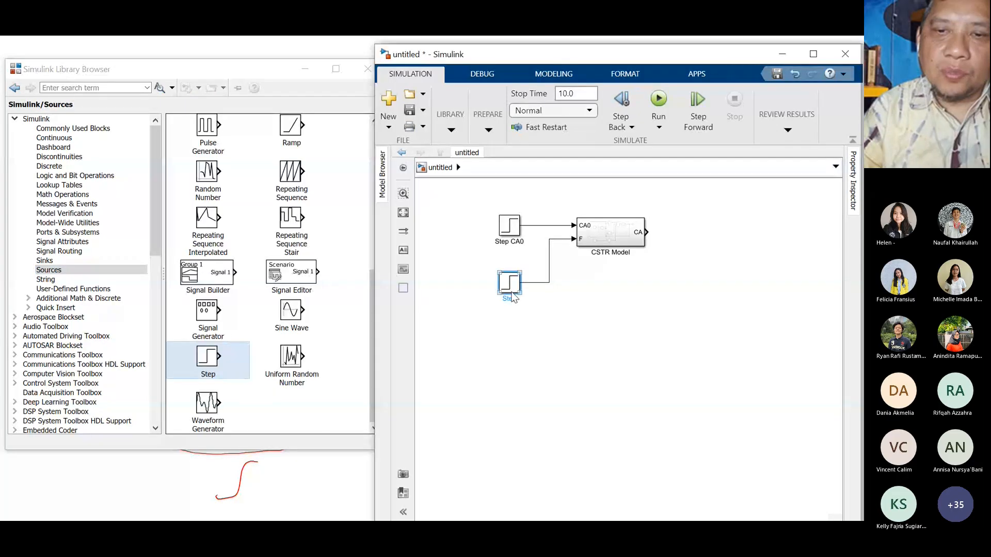
type("F")
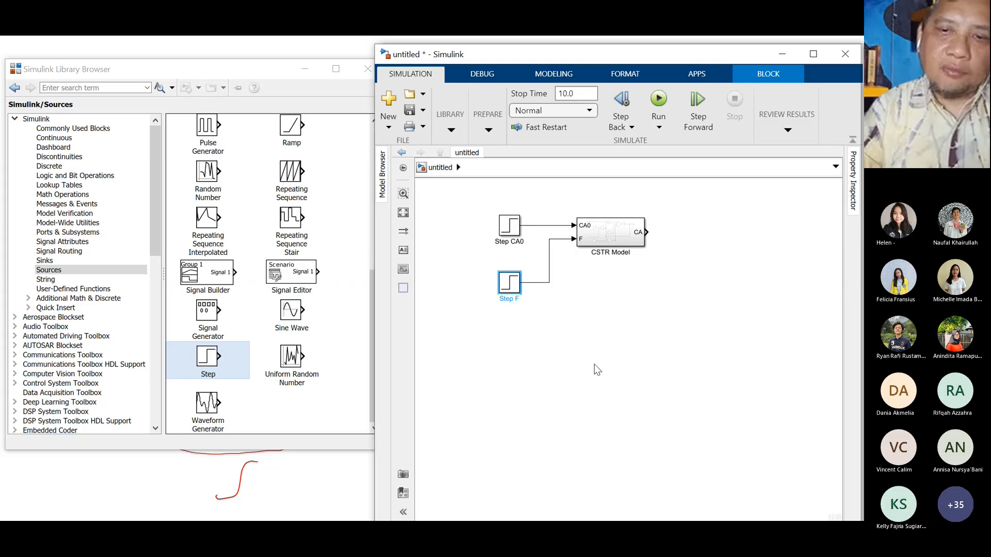
left_click(594, 364)
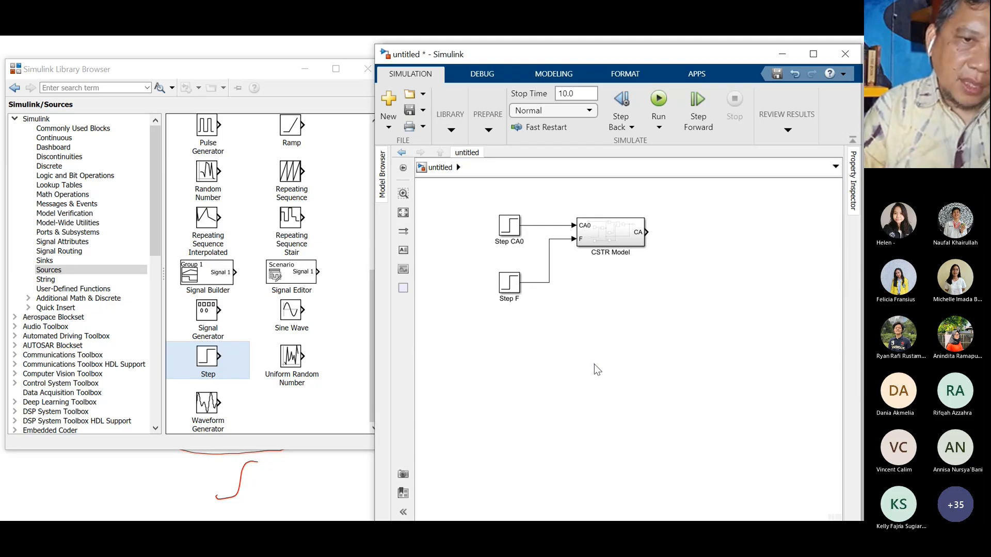
Place a Scope from Sinks after CSTR Model, connect it to the CA output, and rename it CA.
left_click(45, 260)
left_click_drag(270, 175, 708, 232)
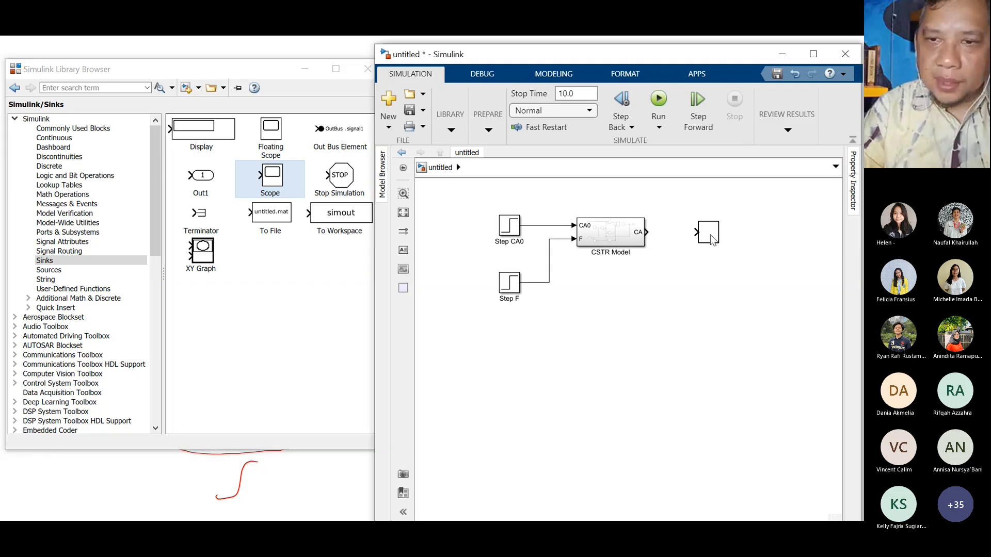
left_click_drag(647, 232, 721, 232)
left_click(713, 239)
key("BackSpace")
key("BackSpace")
key("BackSpace")
key("BackSpace")
key("BackSpace")
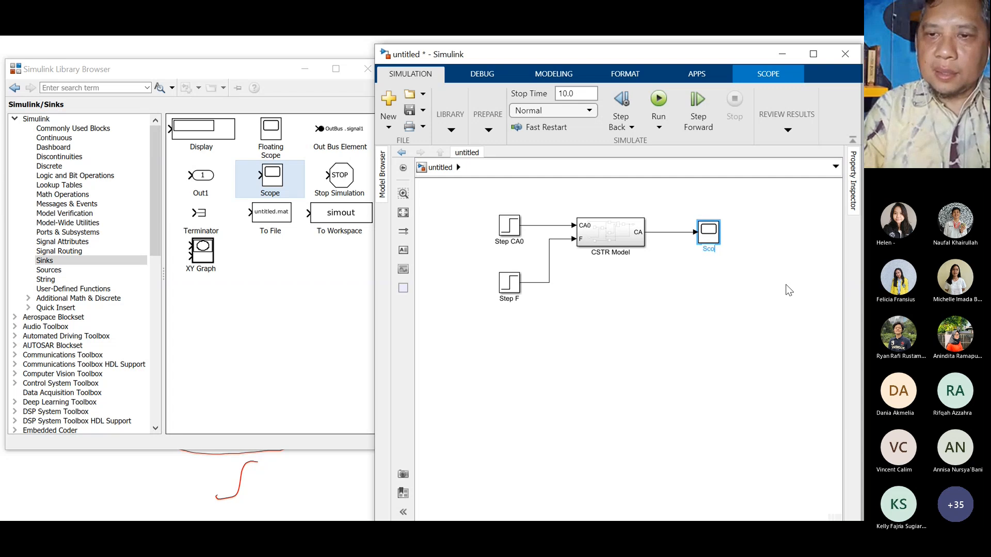
type("CA")
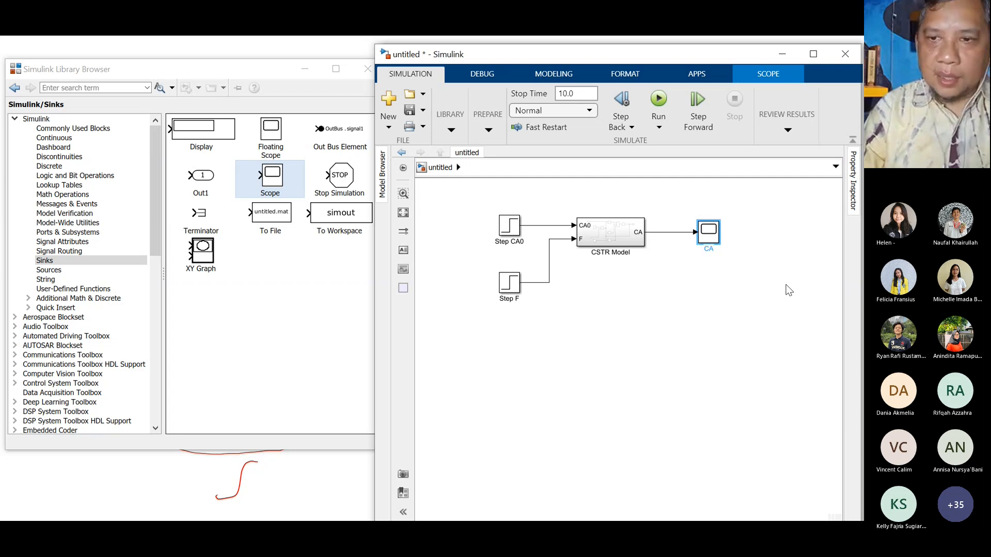
left_click(786, 289)
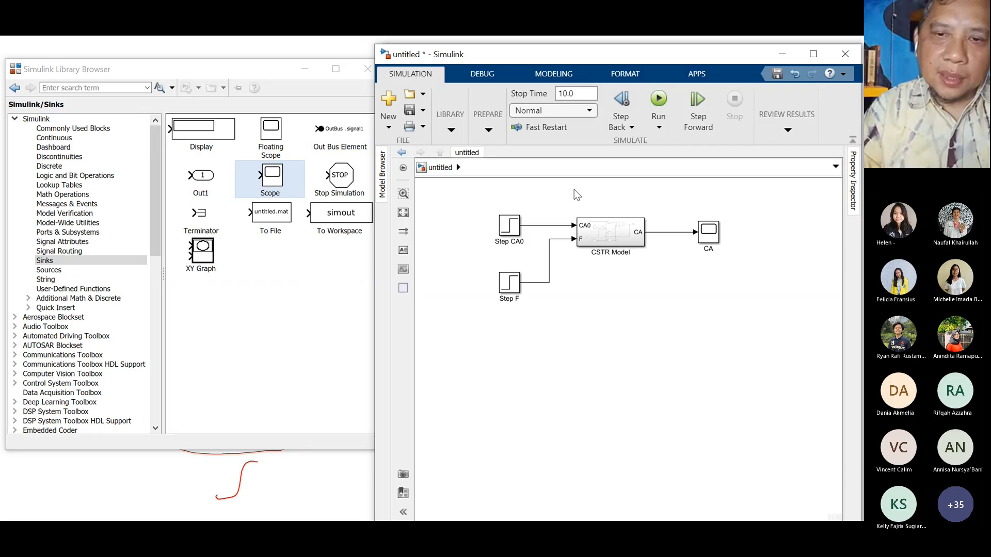
Set the step time of Step CA0 and Step F to 0, and the initial value of Step F to 1.
double_click(510, 232)
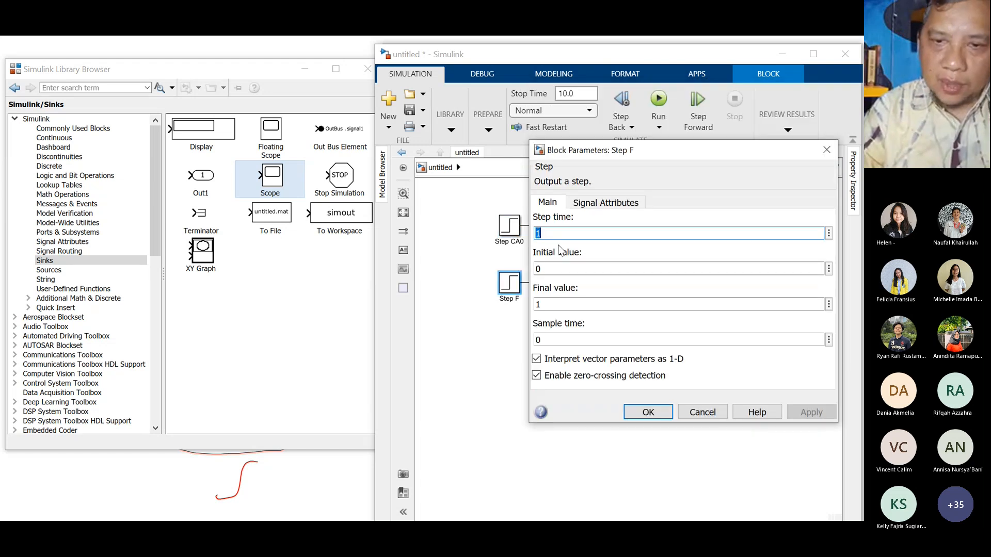
type("0")
key("Tab")
type("1")
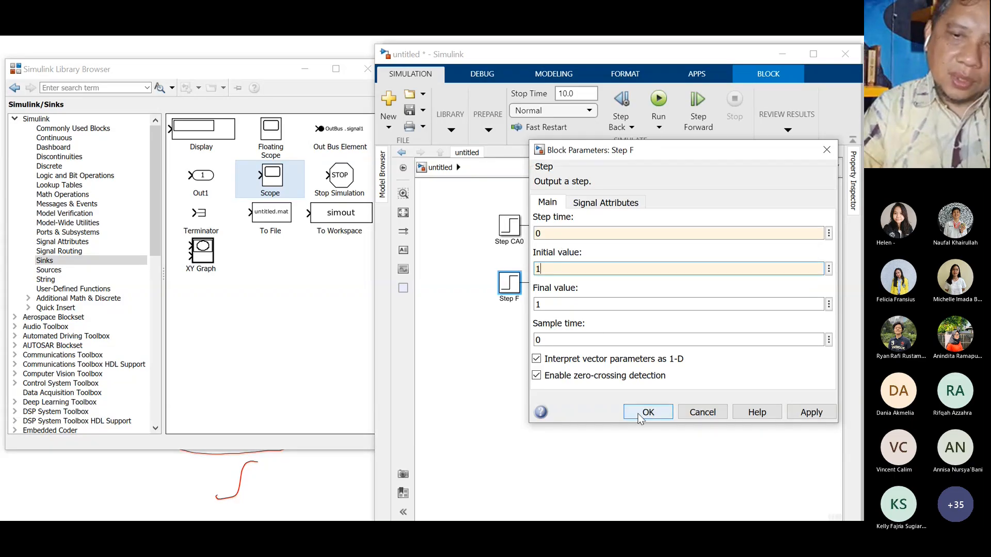
left_click(640, 413)
left_click(576, 320)
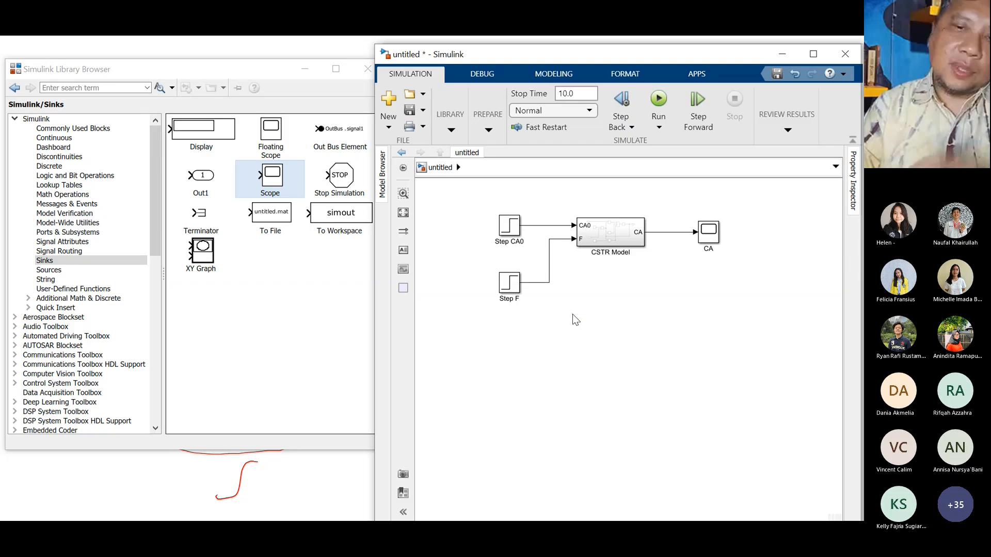
Check the step time, initial value and final value settings of Step CA0 and Step F.
left_click(517, 232)
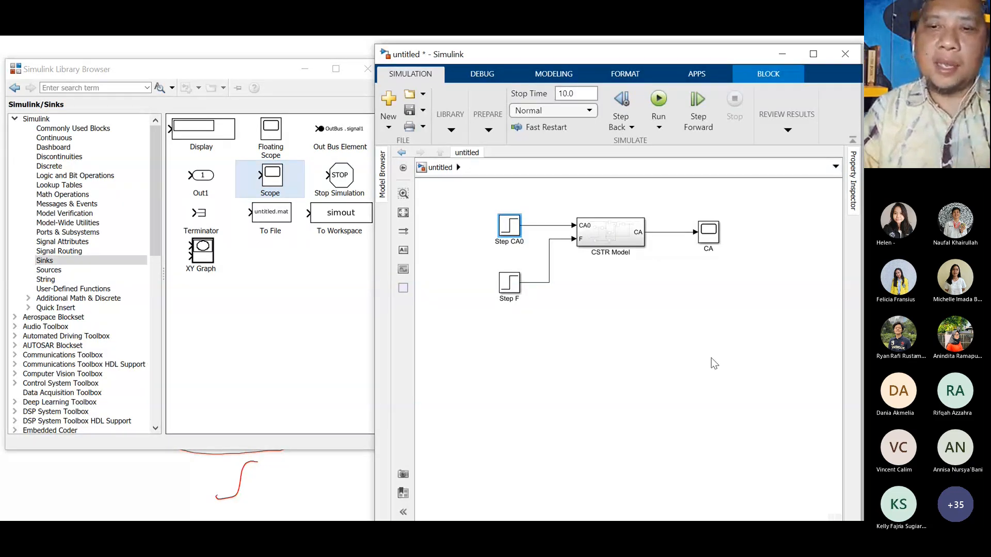
left_click(568, 93)
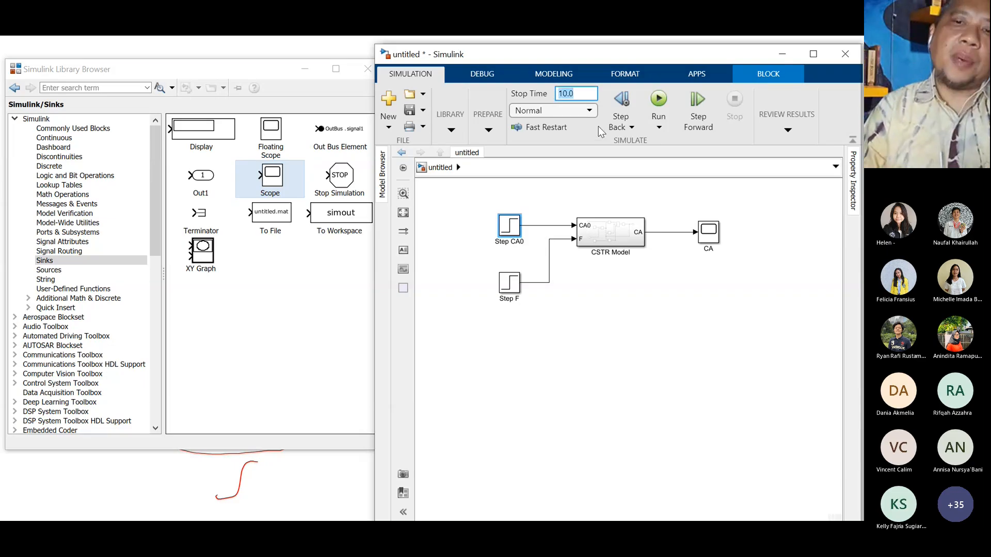
left_click(645, 326)
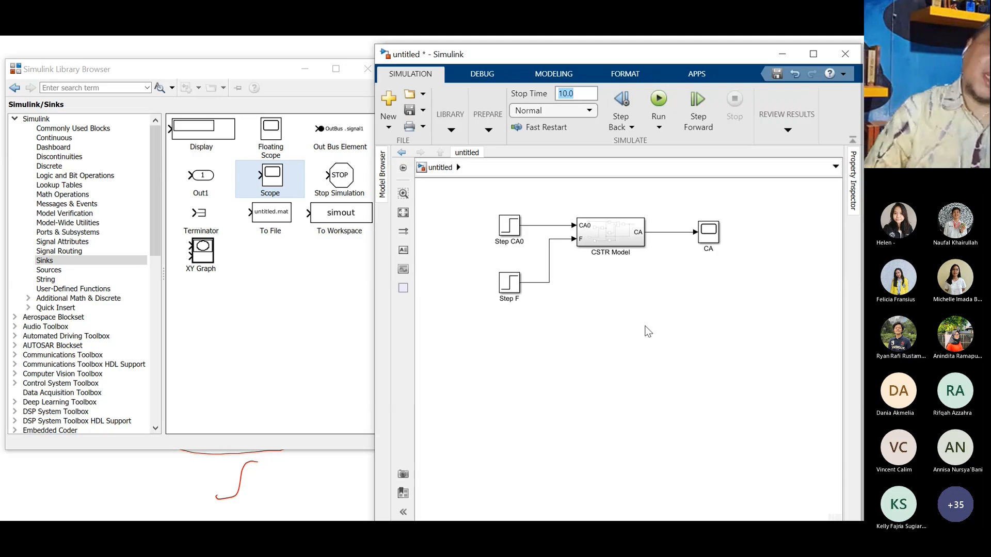
left_click(509, 232)
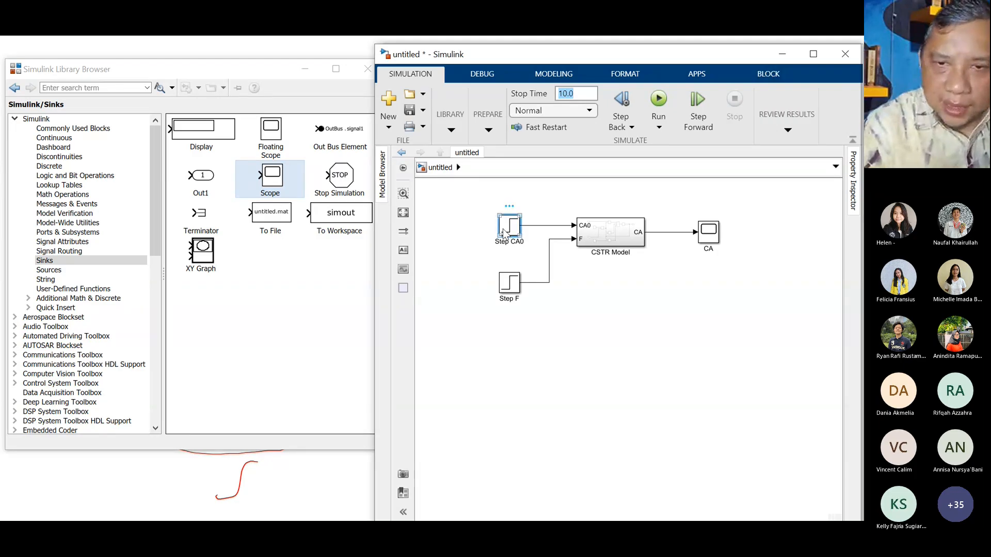
double_click(509, 227)
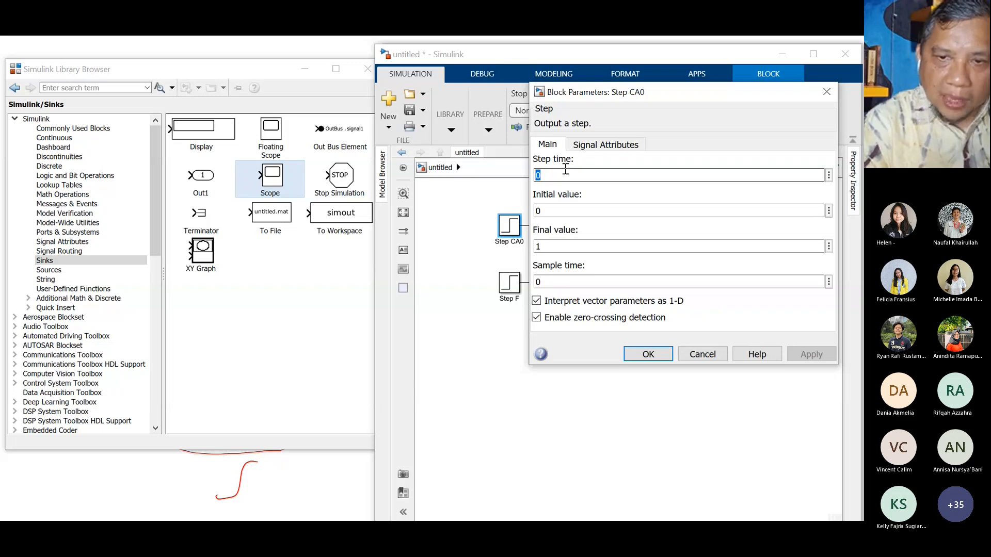
double_click(543, 247)
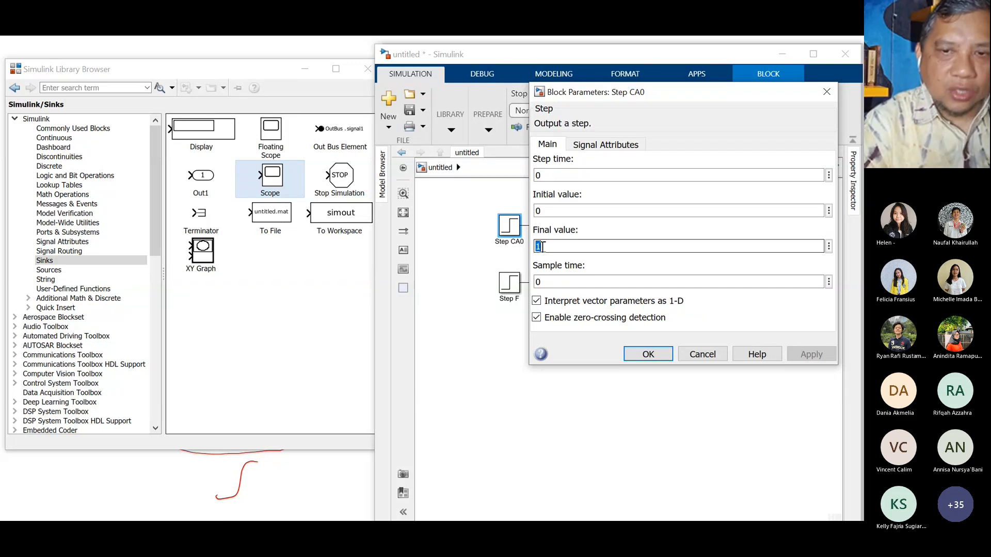
left_click(659, 358)
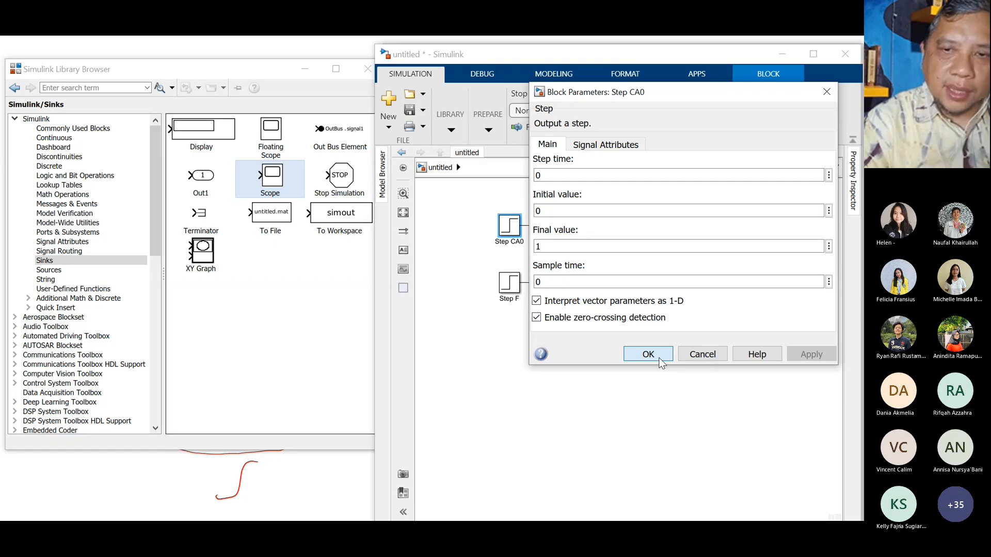
double_click(509, 283)
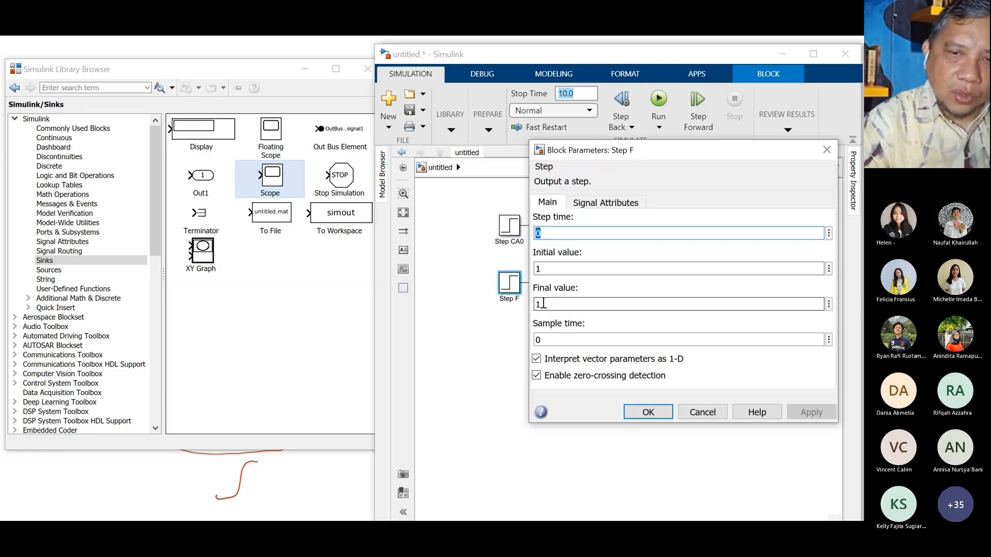
left_click(645, 411)
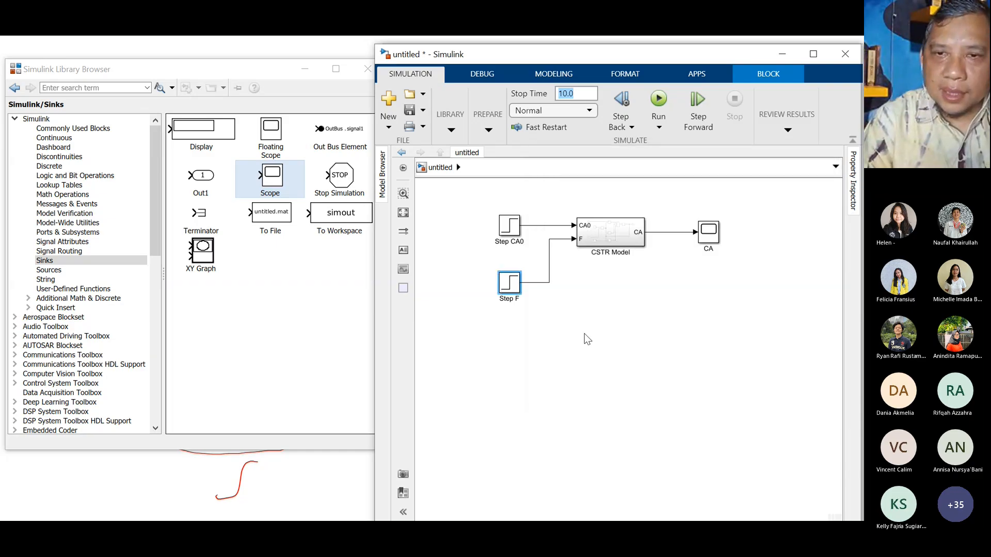
Run the simulation and view the CA response in the CA scope.
left_click(659, 99)
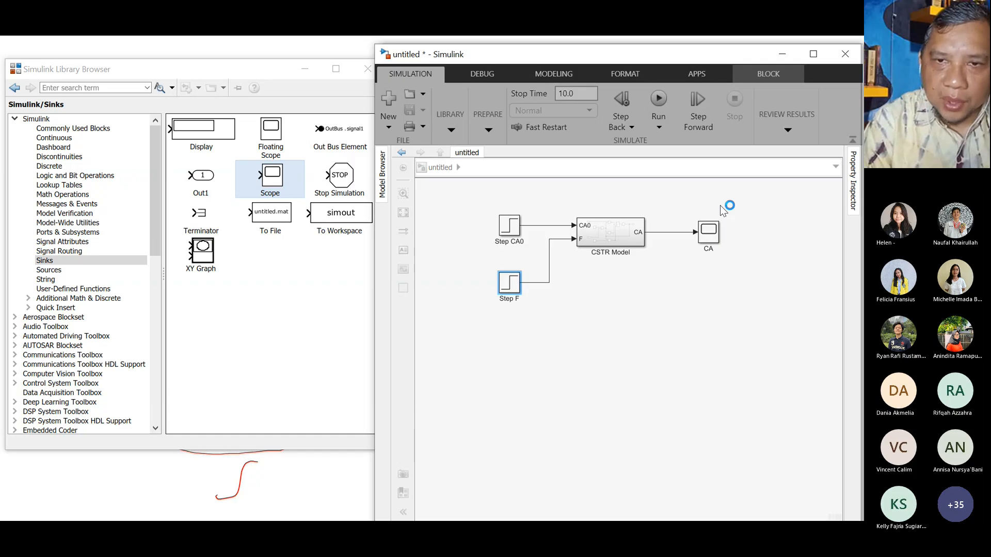
left_click(714, 237)
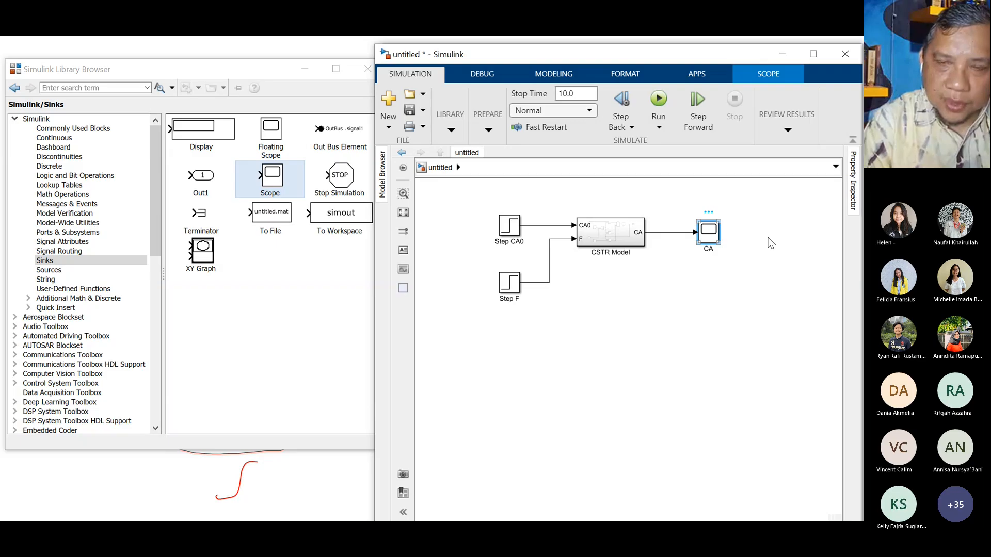
double_click(711, 238)
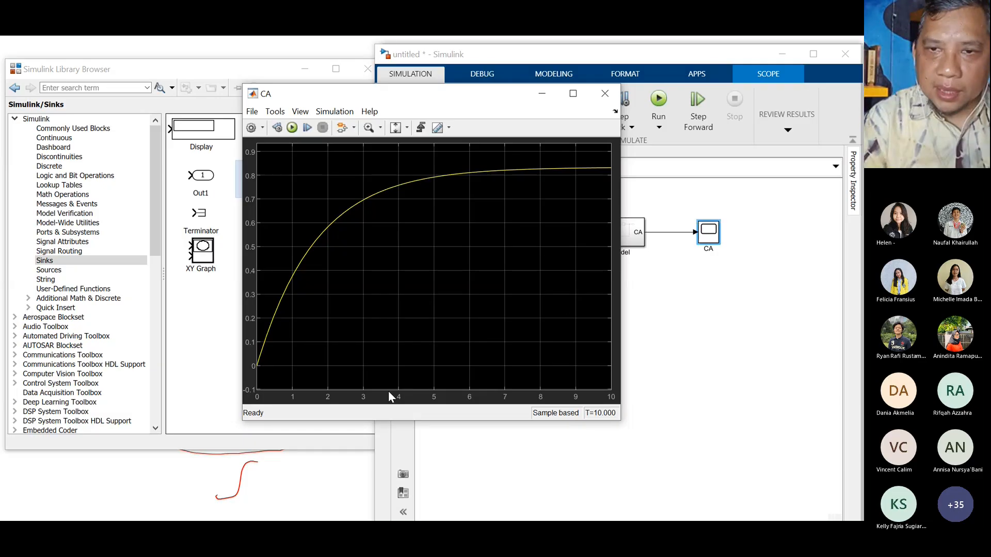
left_click(604, 93)
Set the simulation stop time to 30 and run the model again.
left_click(578, 92)
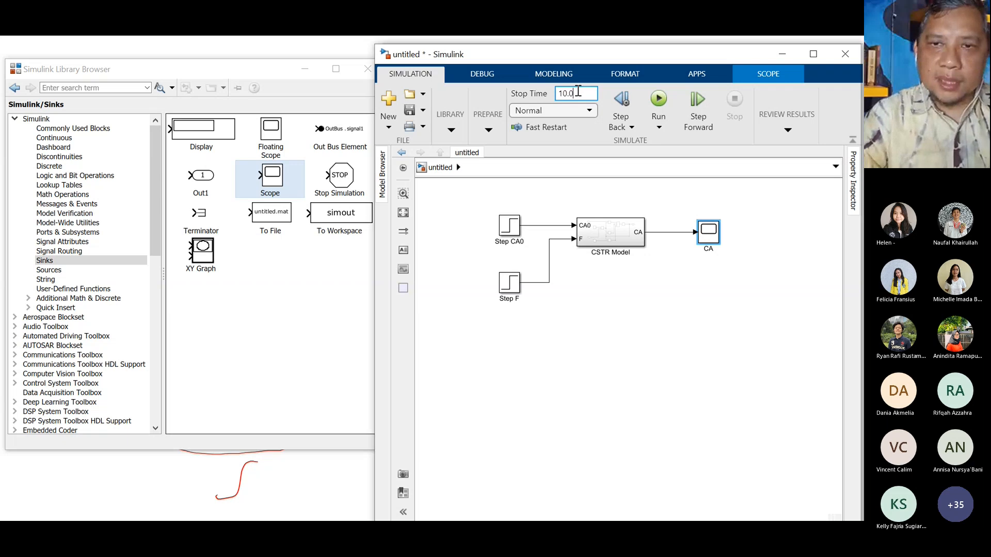
key("BackSpace")
key("BackSpace")
key("BackSpace")
key("BackSpace")
type("30")
left_click(662, 105)
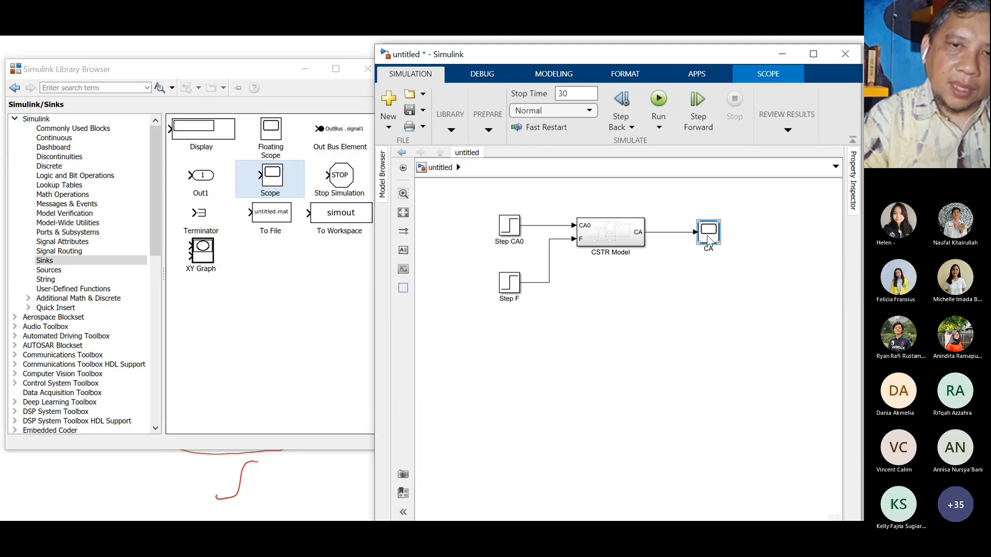
Open the CA scope, scale its X and Y axes limits to the response, and close it after viewing.
double_click(708, 240)
left_click(406, 128)
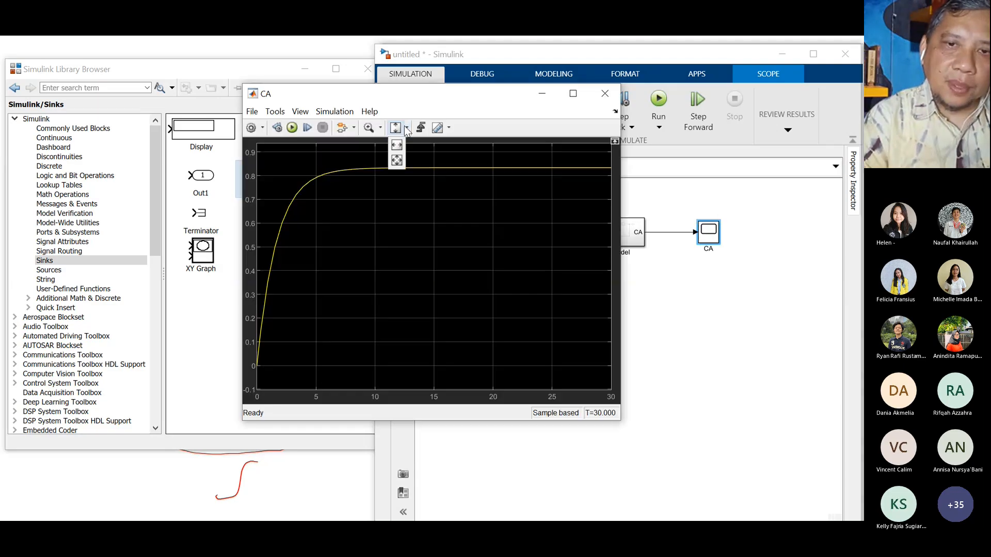
left_click(396, 160)
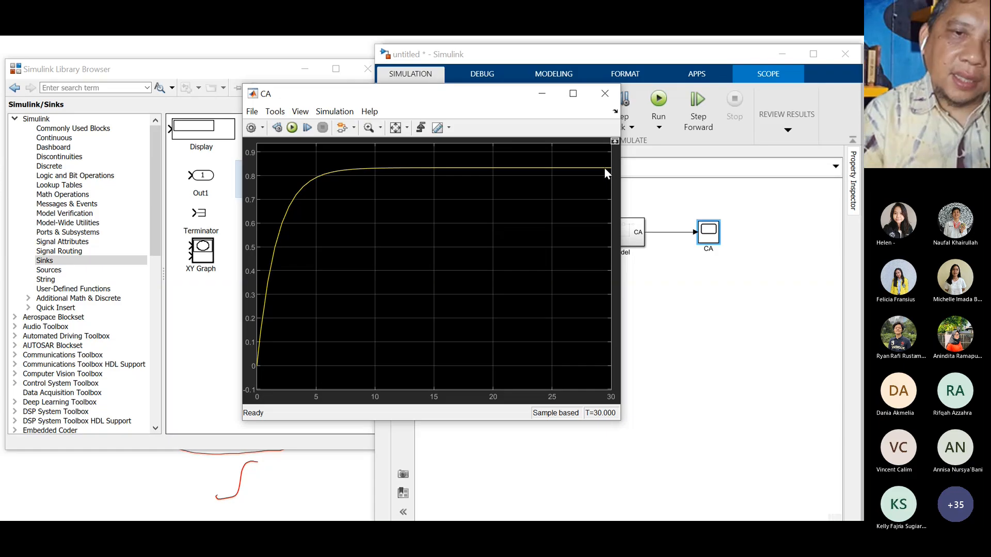
left_click(606, 95)
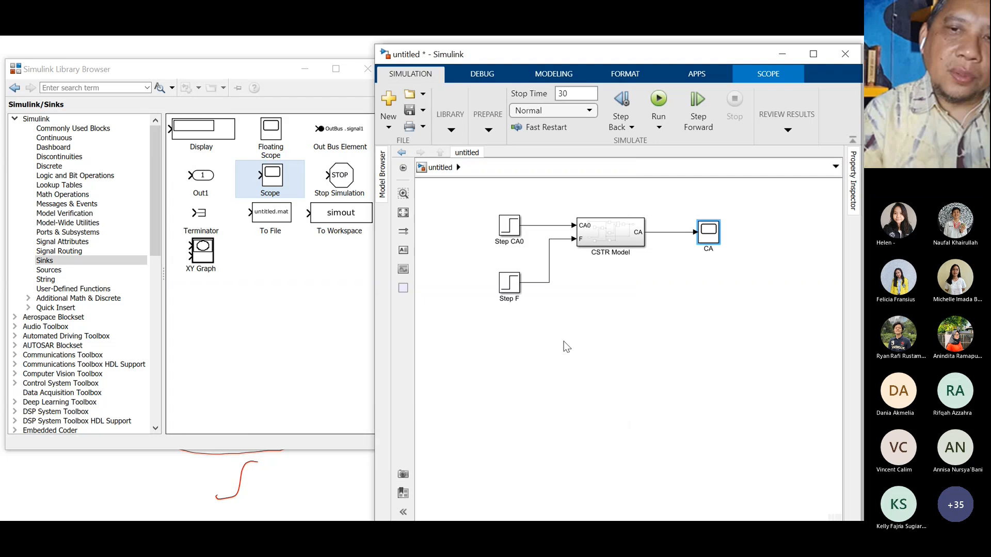
double_click(712, 232)
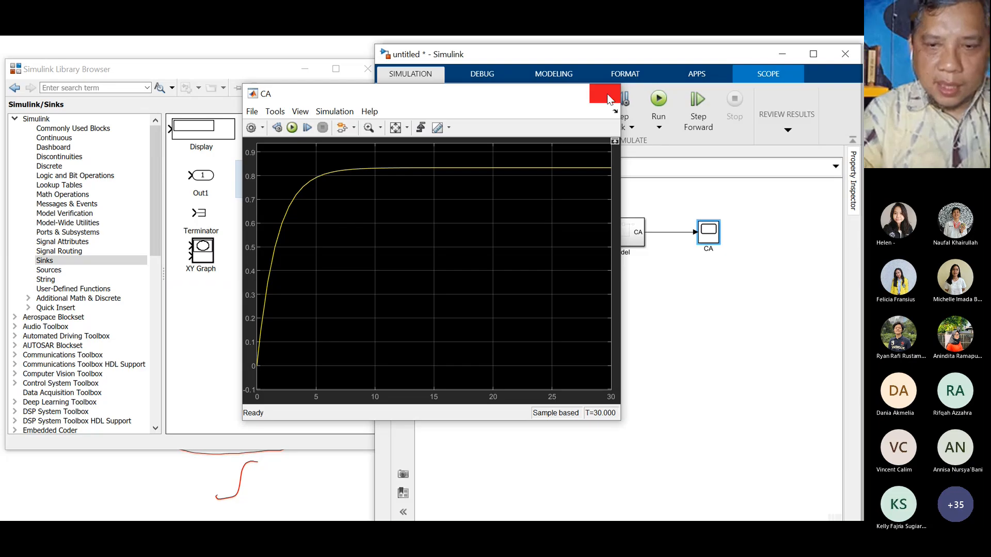
left_click(607, 94)
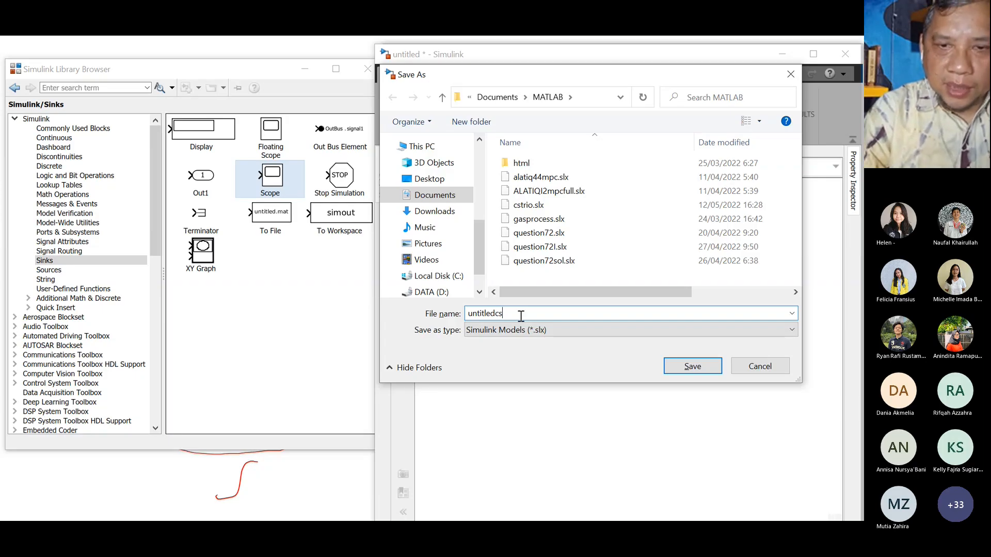
Save the model as cstrdynsim in the Documents MATLAB folder.
key("BackSpace")
key("BackSpace")
key("BackSpace")
key("BackSpace")
key("BackSpace")
key("BackSpace")
key("BackSpace")
key("BackSpace")
key("BackSpace")
key("BackSpace")
type("cstrdynsim")
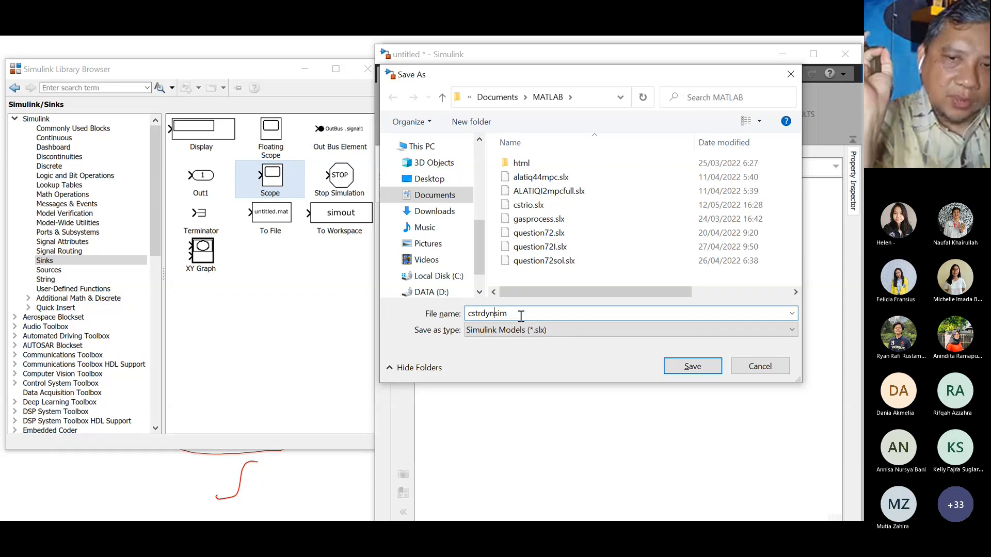
key("Return")
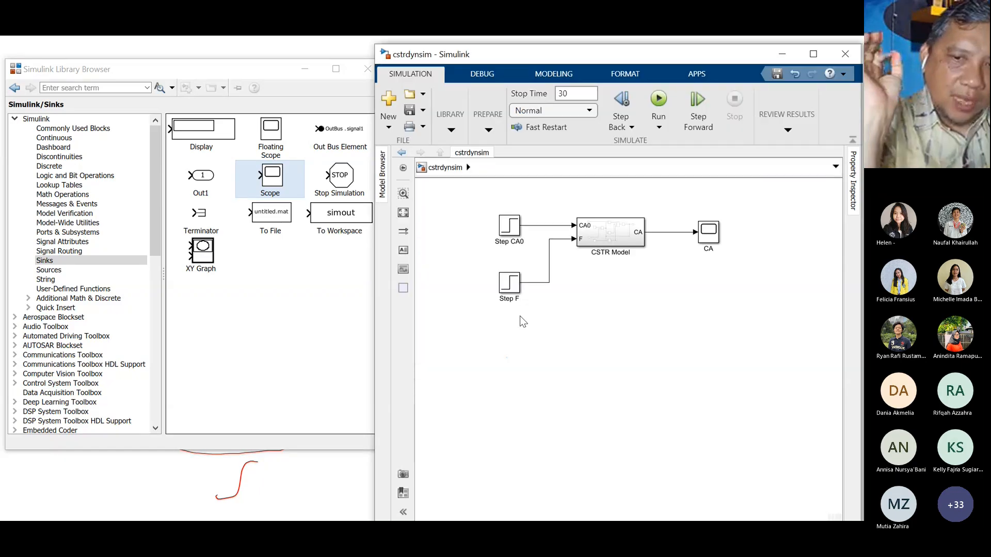
Switch to the PowerPoint slideshow and advance to the slide on the CA response to a step change in CA0.
left_click(278, 486)
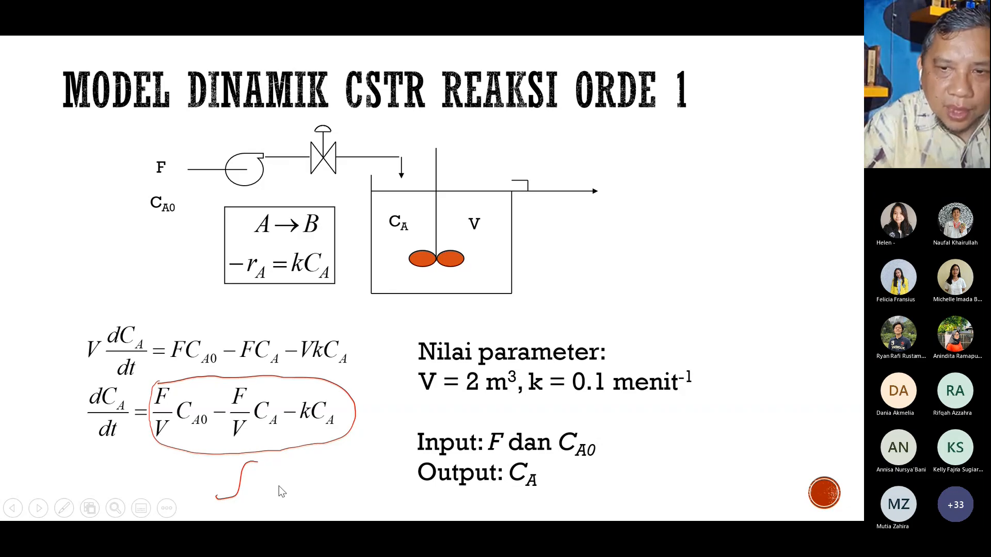
left_click(281, 491)
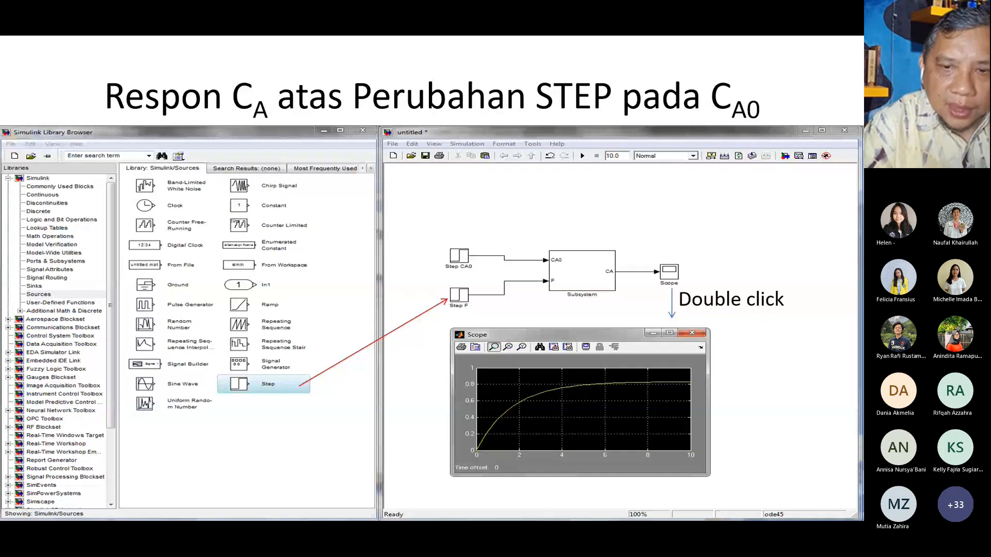
key("Right")
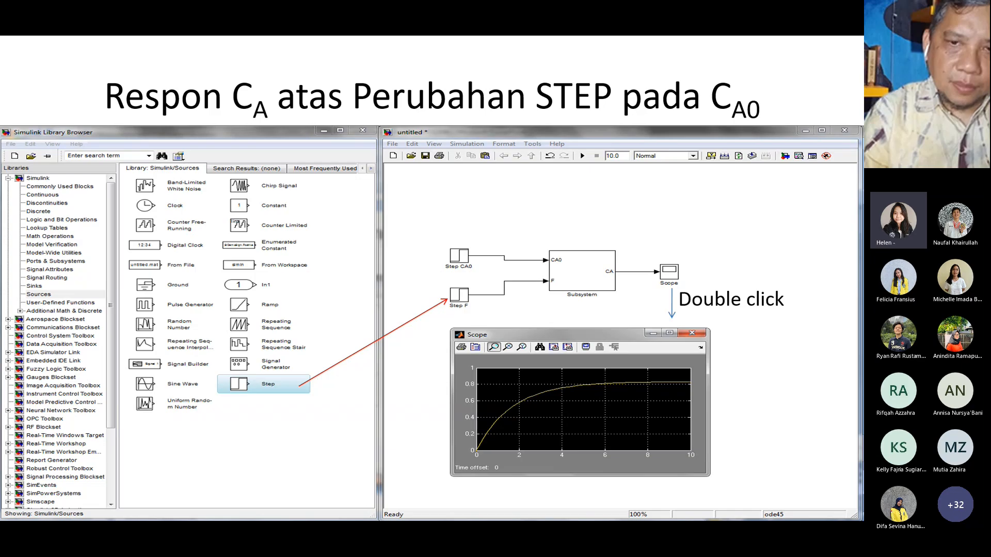
Switch back to the Simulink model and review the CA response in its scope.
key("alt+Tab")
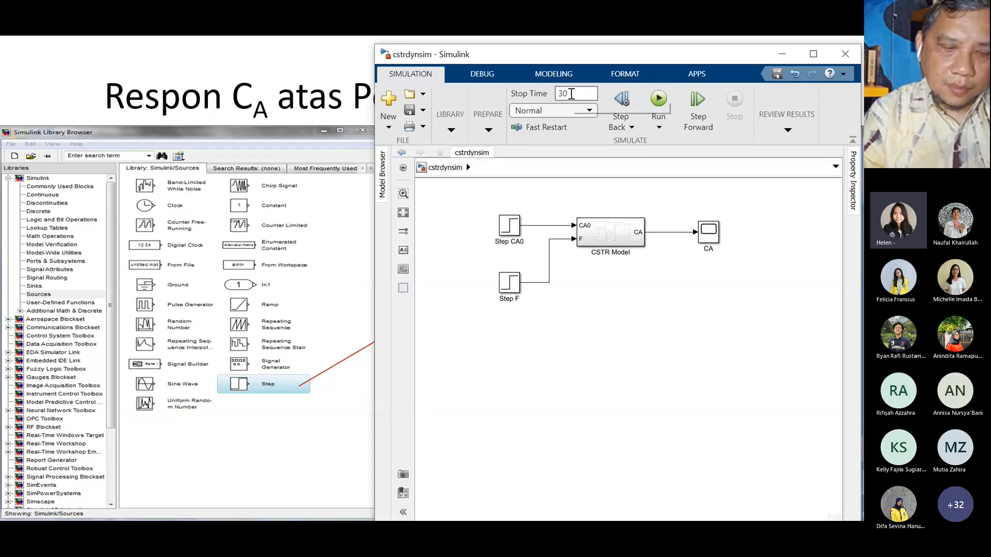
key("super")
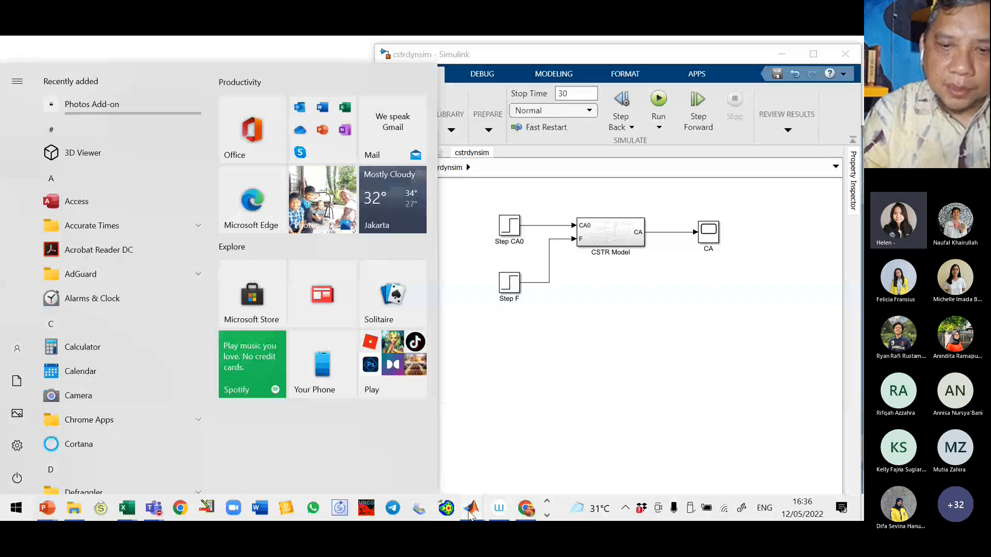
left_click(470, 511)
double_click(710, 233)
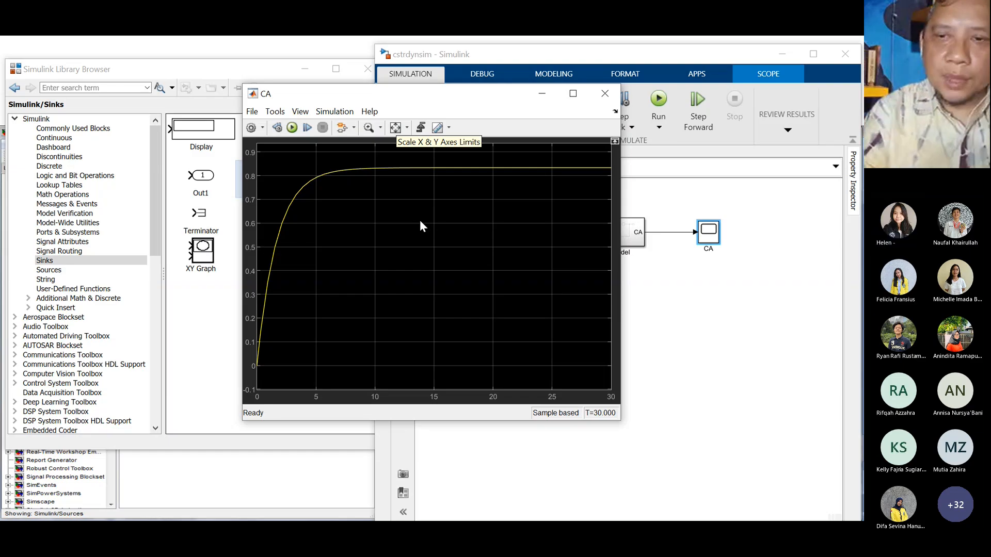
left_click(638, 337)
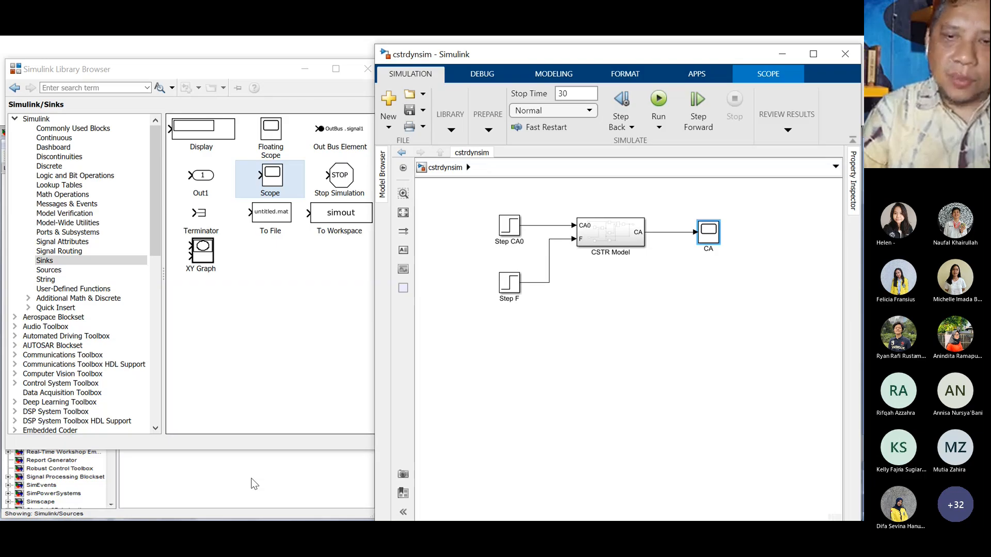
Return to the PowerPoint slideshow and sketch a feedback control loop with SP, C, V, P and S above the example model.
key("alt+Tab")
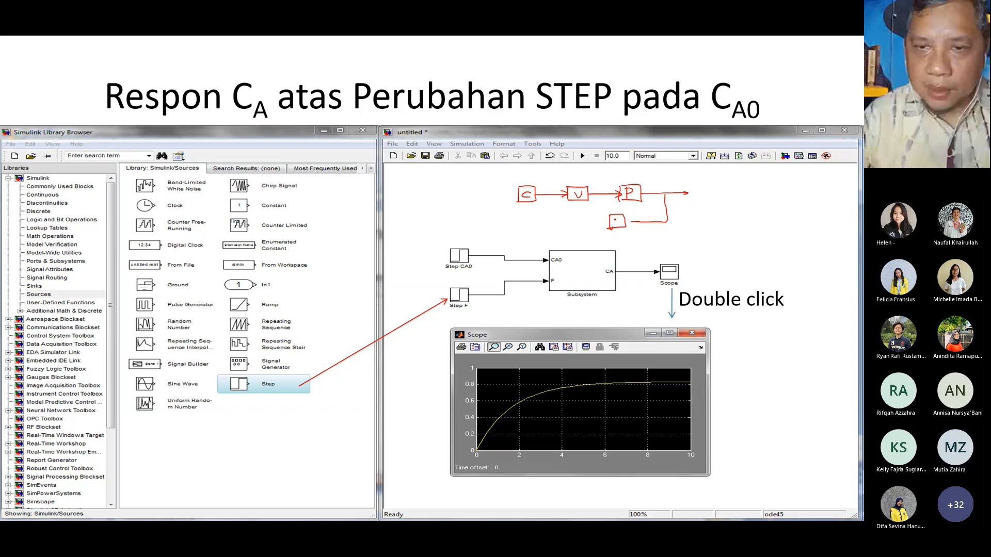
mouse_move(619, 217)
left_mouse_down()
mouse_move(613, 225)
mouse_move(636, 226)
left_mouse_up()
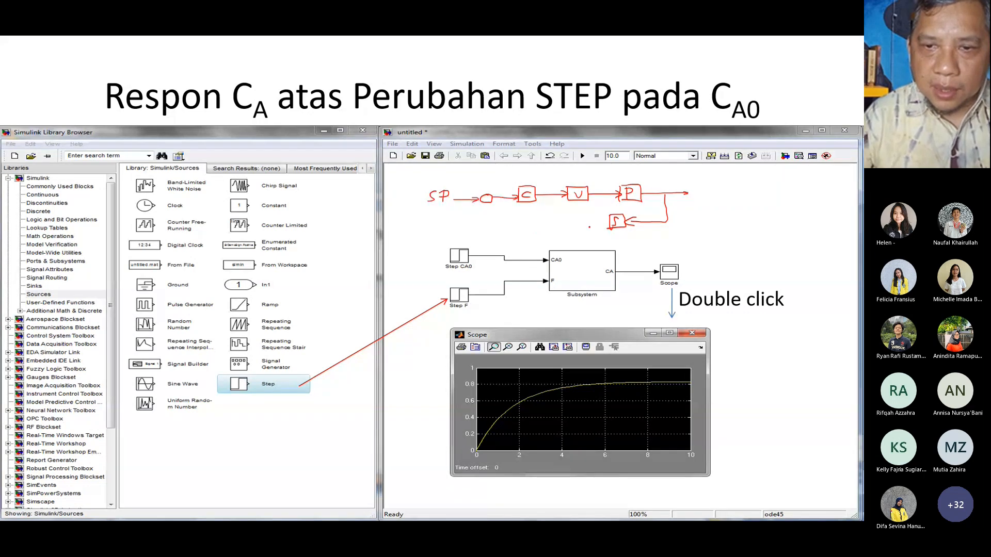
mouse_move(611, 224)
left_mouse_down()
mouse_move(484, 224)
mouse_move(483, 205)
mouse_move(499, 208)
left_mouse_up()
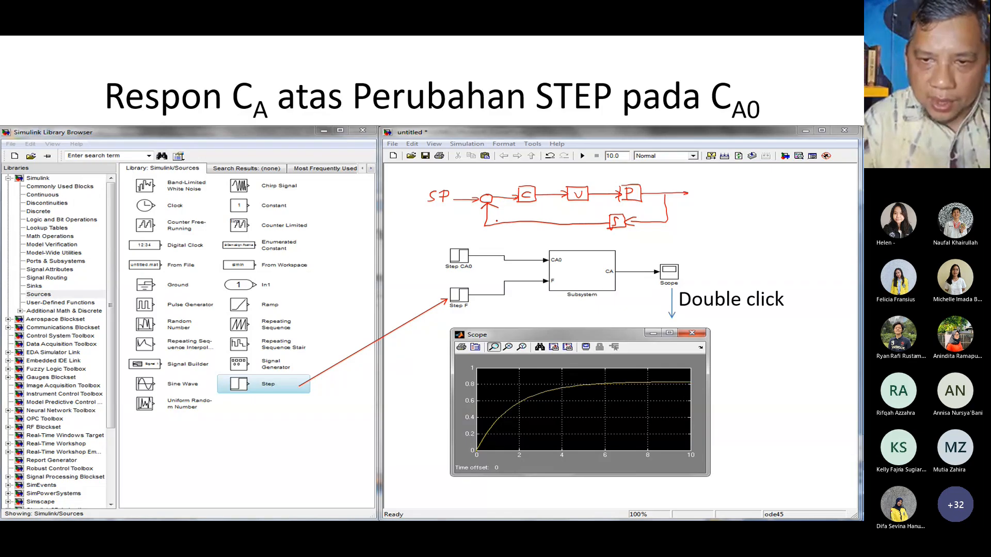
Advance to the Open-loop Response slide, underline Gv(s) and Gs(s), and circle the transfer function 1/(s+1).
key("Right")
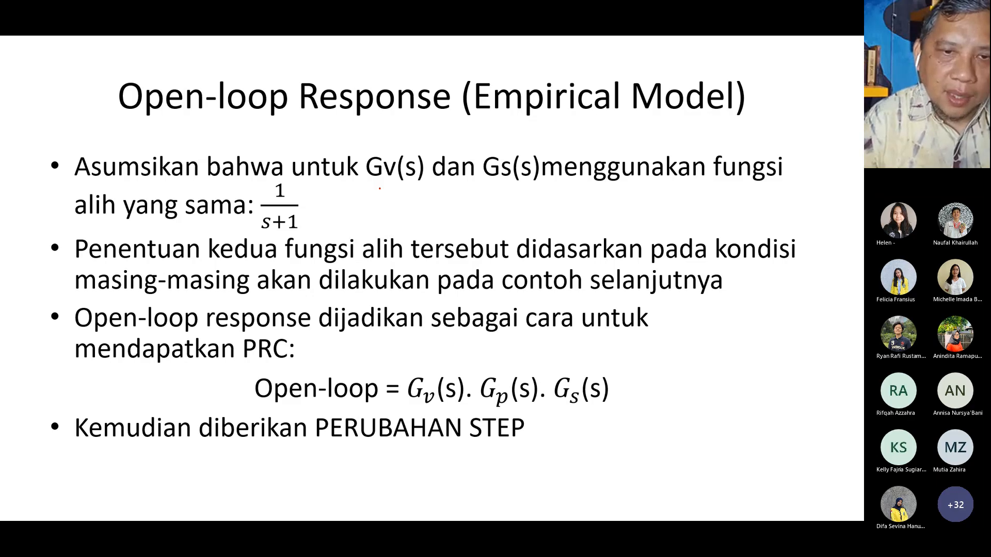
left_click_drag(380, 188, 416, 182)
left_click_drag(497, 182, 525, 182)
left_click_drag(286, 178, 289, 179)
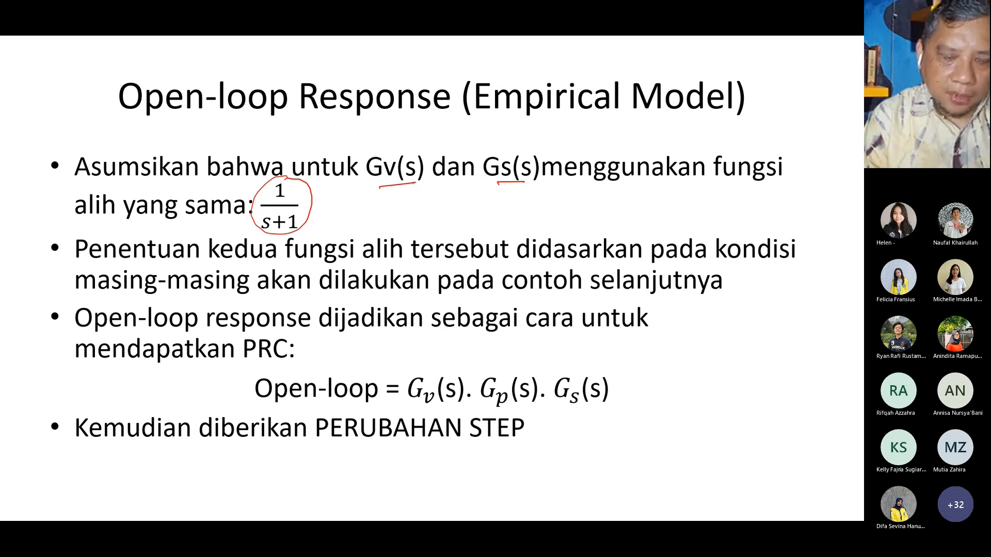
Switch to the Simulink model, delete the Step CA0 block, and shift the remaining blocks right to free space before the CSTR Model.
key("super")
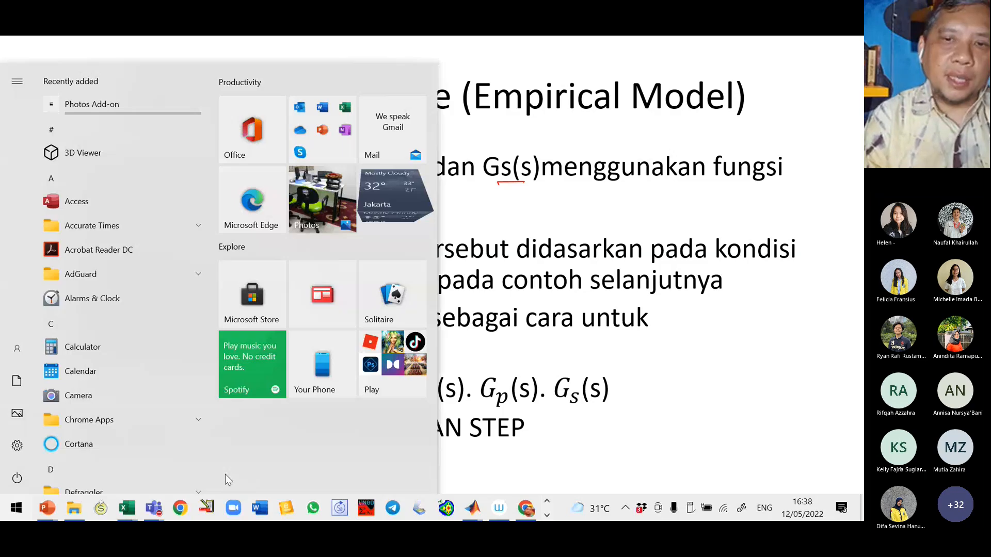
left_click(472, 508)
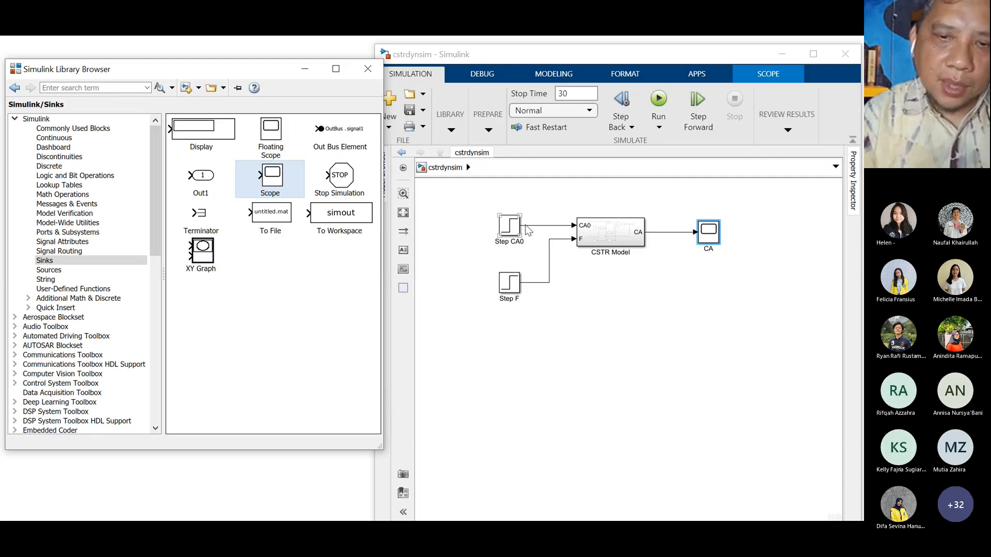
left_click(515, 230)
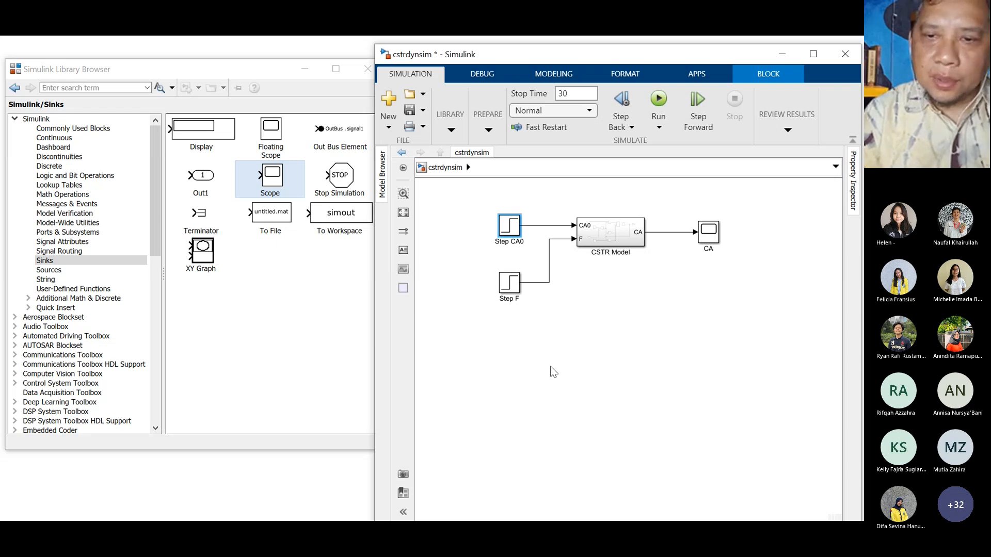
key("Delete")
key("ctrl+a")
left_click_drag(610, 229, 722, 228)
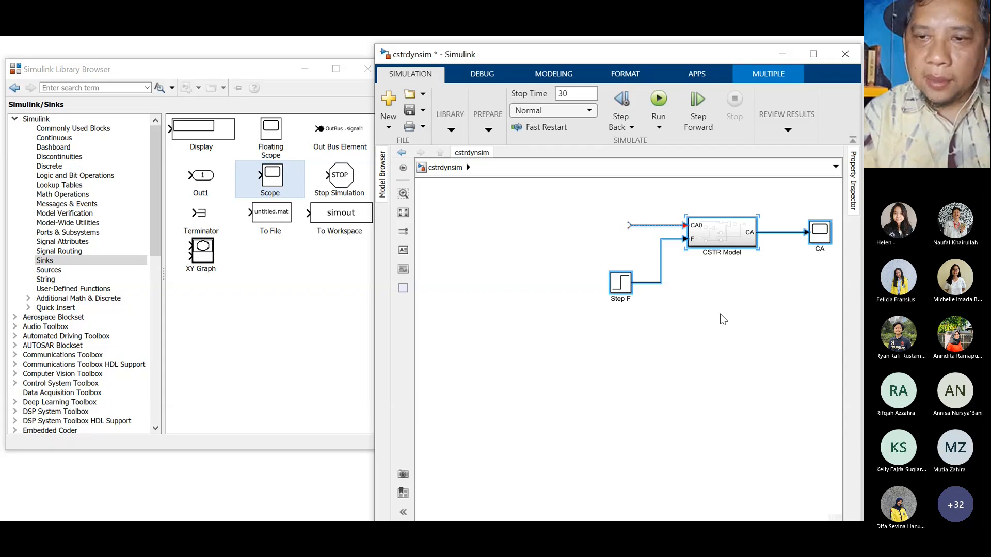
left_click(724, 319)
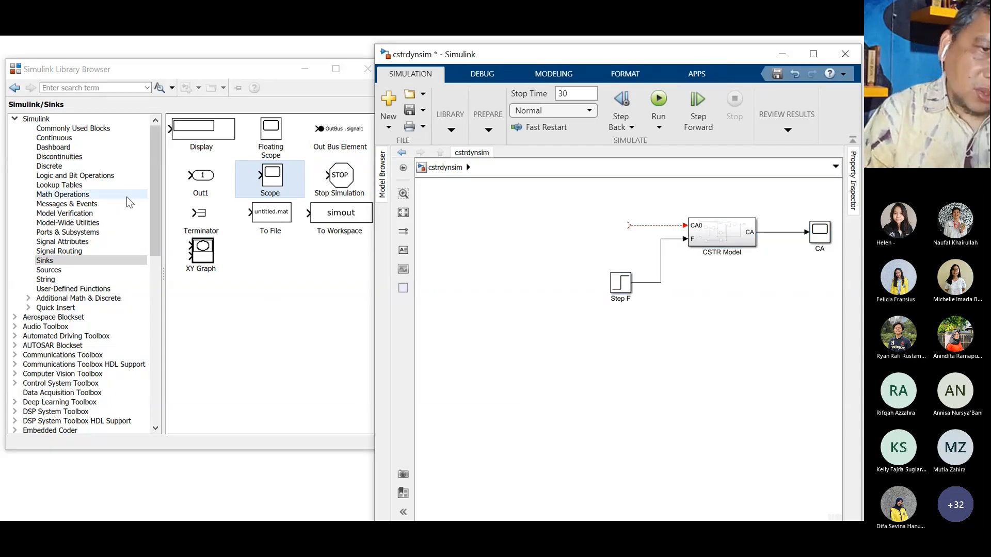
Add a PID Controller block from the Continuous library in the space before the CSTR Model and name it Gc.
left_click(61, 139)
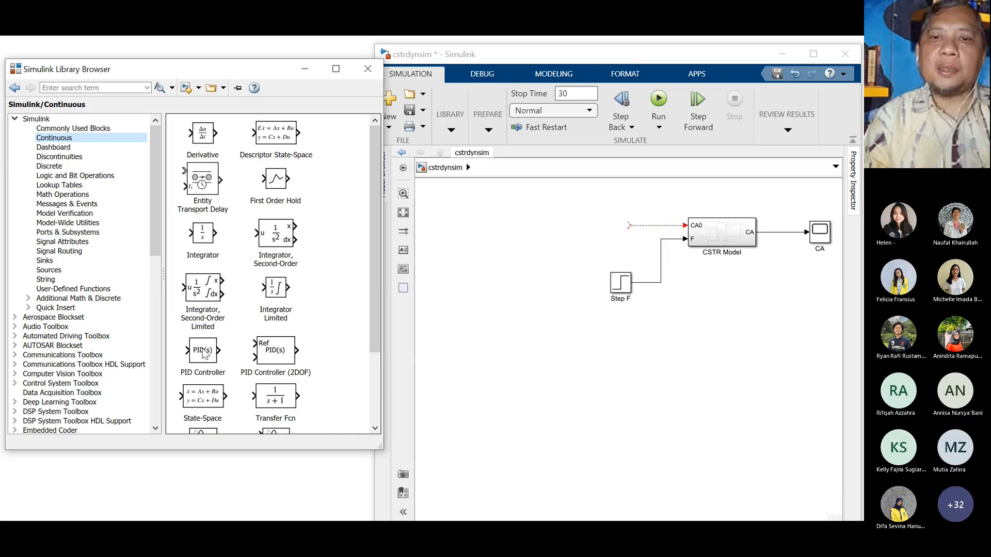
left_click_drag(204, 355, 518, 232)
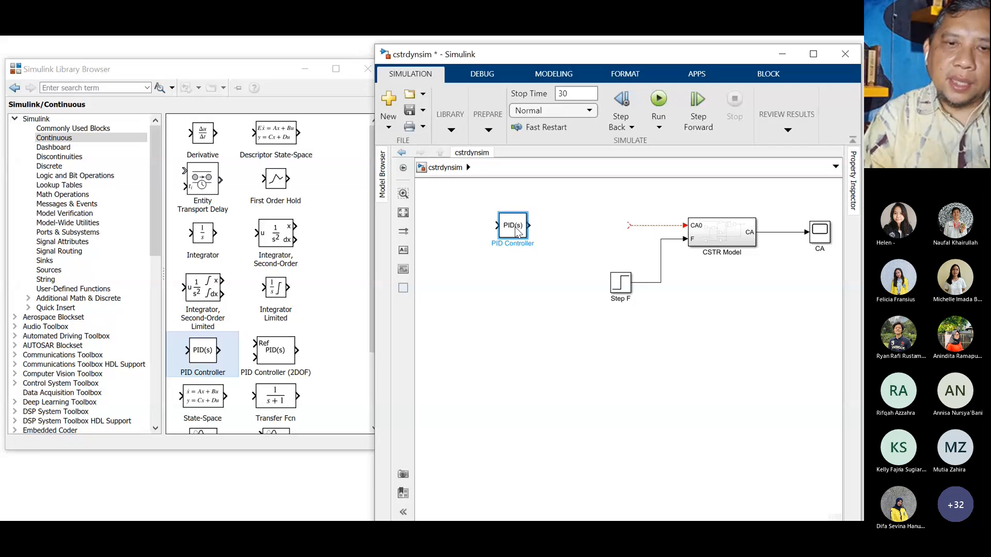
left_click(517, 231)
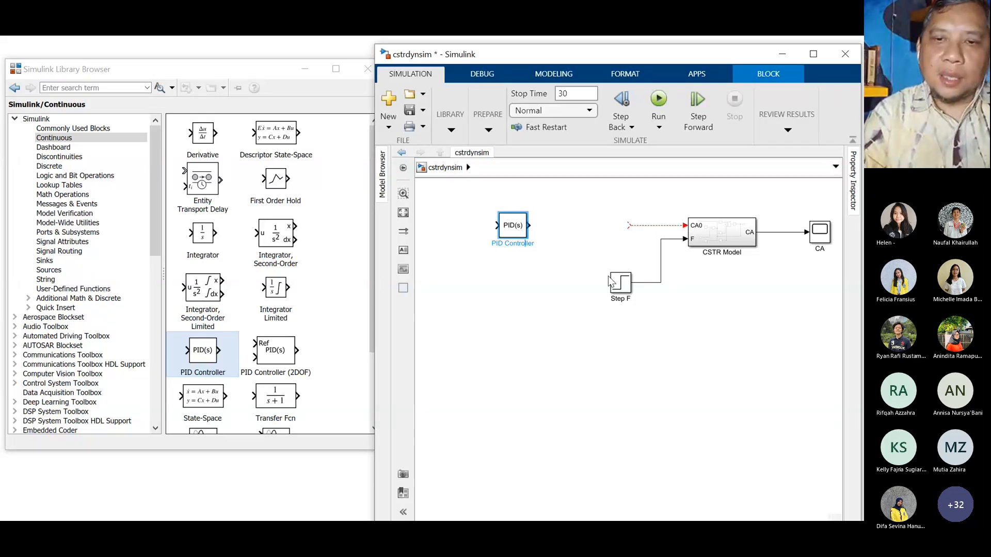
key("BackSpace")
key("BackSpace")
key("BackSpace")
key("BackSpace")
key("BackSpace")
key("BackSpace")
key("BackSpace")
key("BackSpace")
key("BackSpace")
key("BackSpace")
key("BackSpace")
key("BackSpace")
key("BackSpace")
key("BackSpace")
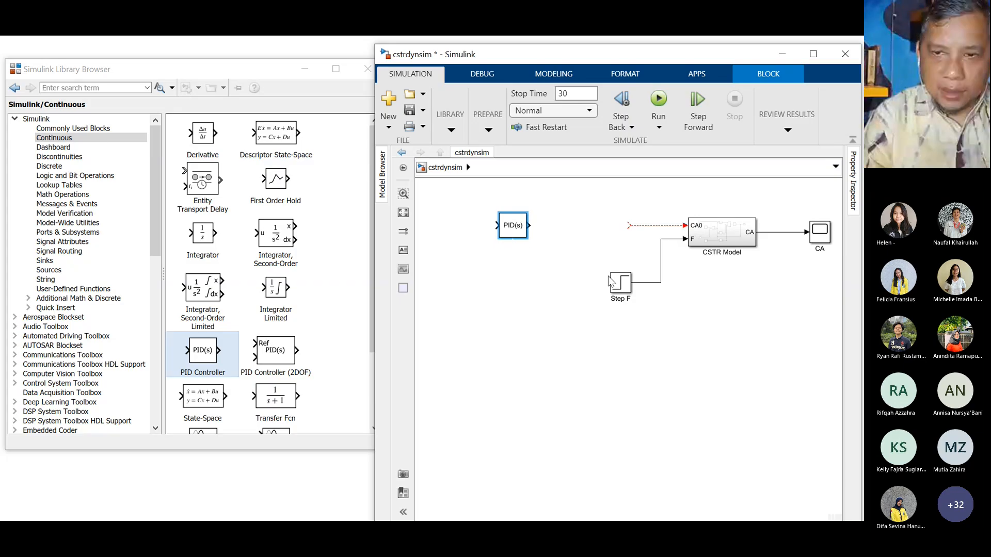
type("Gc")
left_click(724, 331)
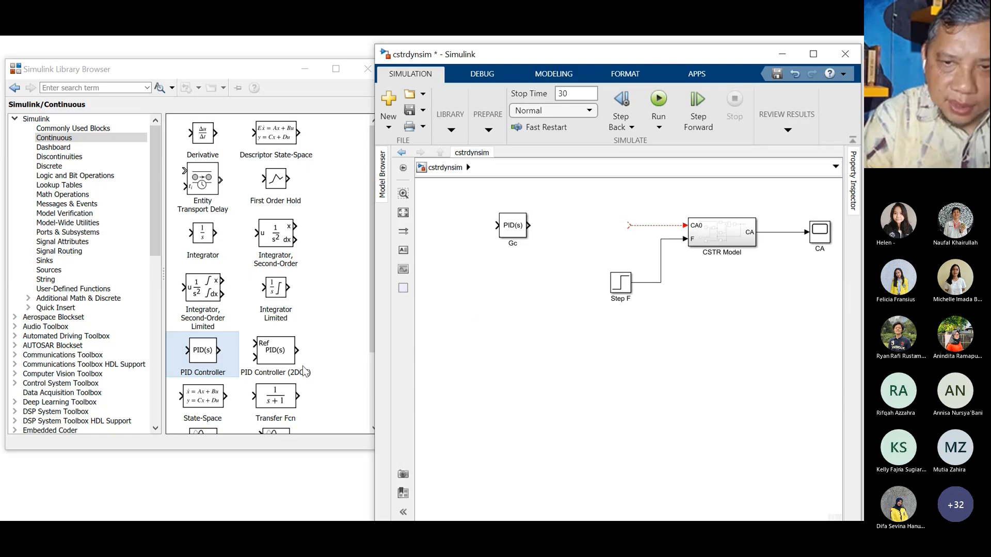
Insert a 1/(s+1) Transfer Fcn block named Gv, wired between Gc and the CSTR Model's CA0 input.
left_click_drag(279, 400, 581, 230)
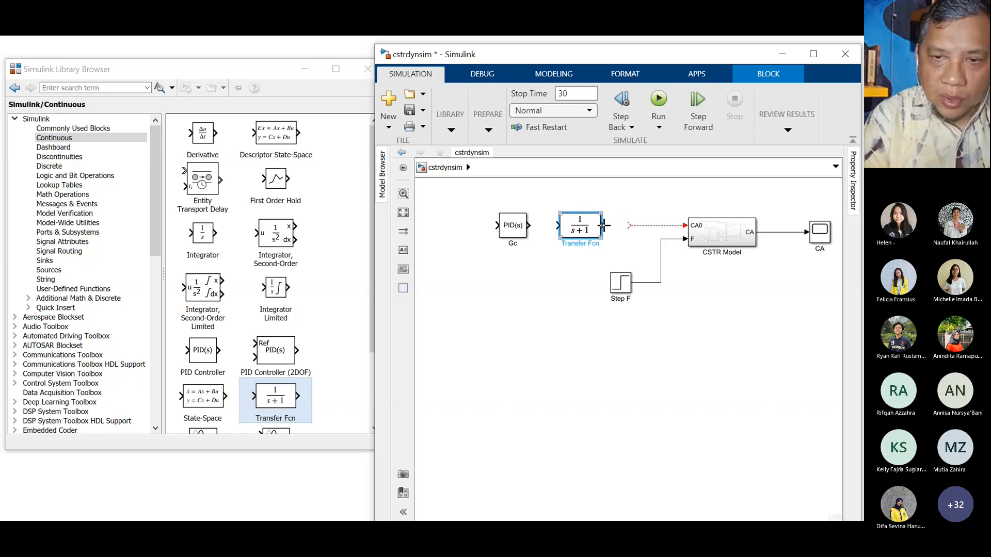
left_click_drag(603, 225, 629, 225)
left_click_drag(528, 226, 558, 225)
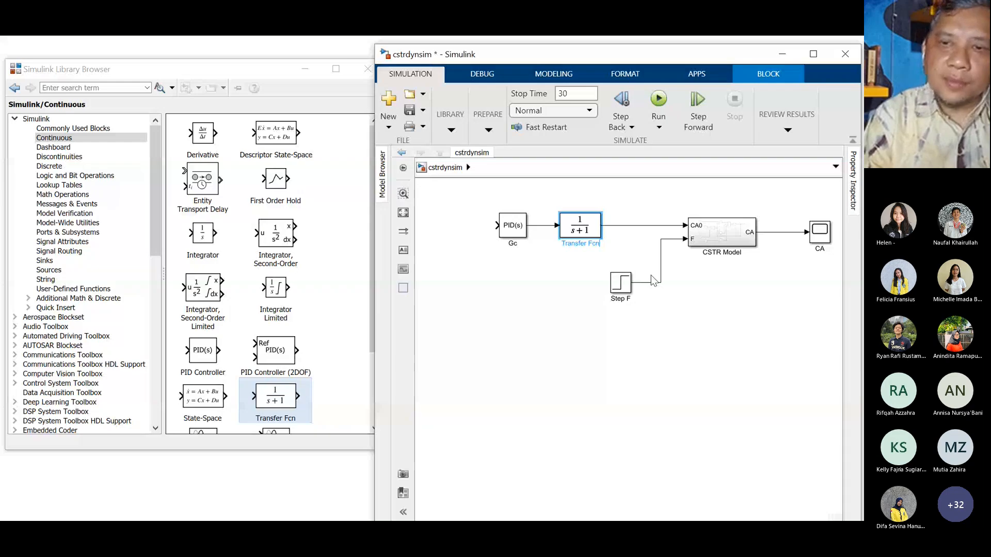
left_click_drag(587, 227, 613, 227)
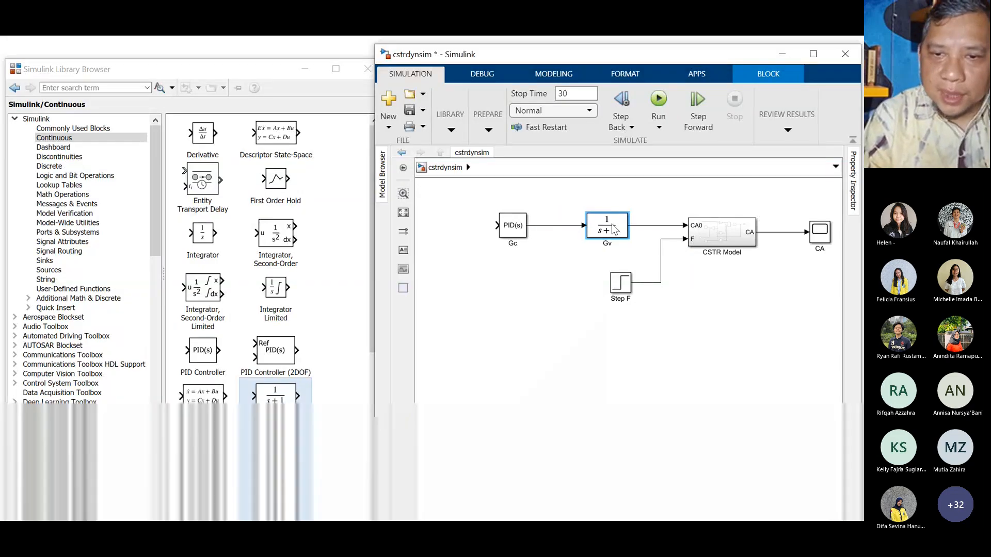
left_click(698, 396)
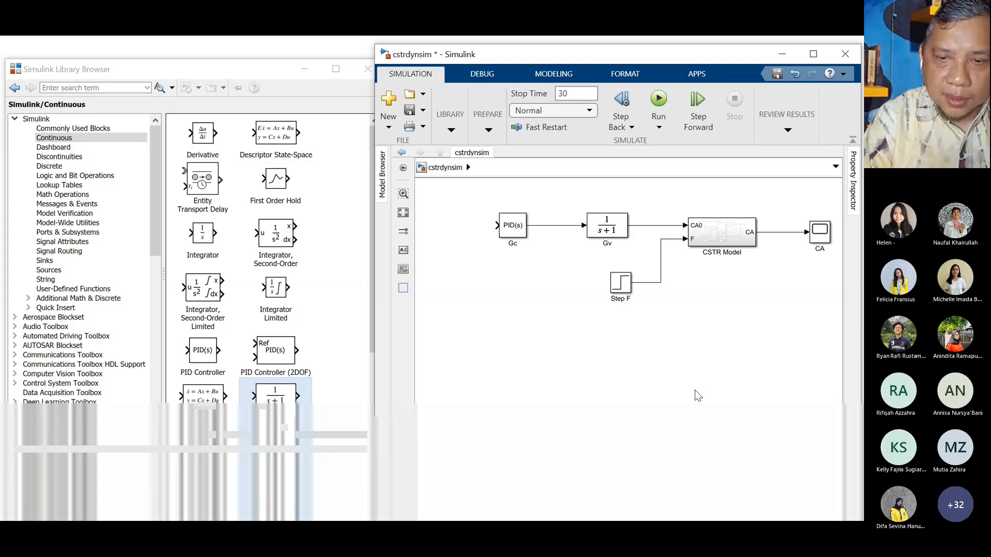
Add a Sum block from the Math Operations library ahead of Gc and connect its output to Gc's input.
key("super")
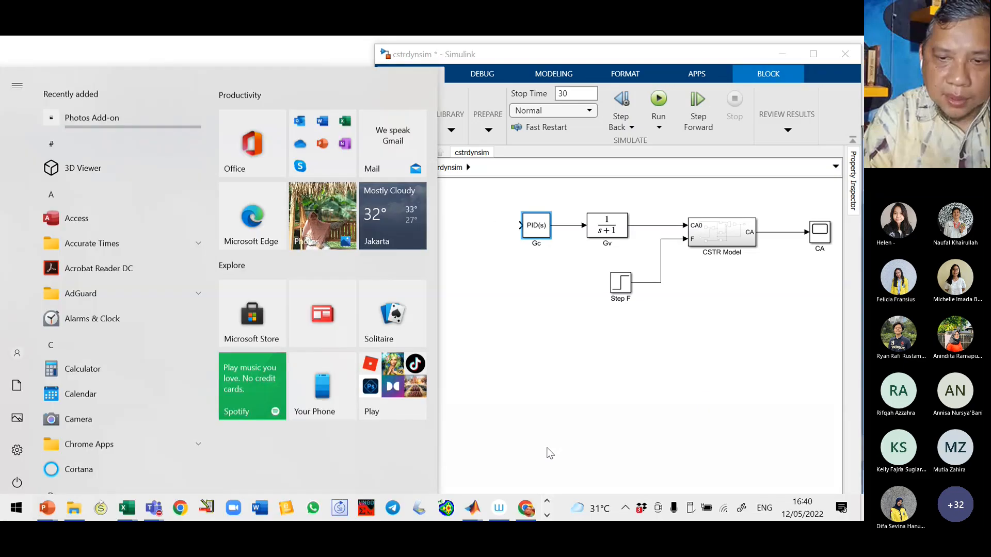
mouse_move(472, 509)
left_click(550, 453)
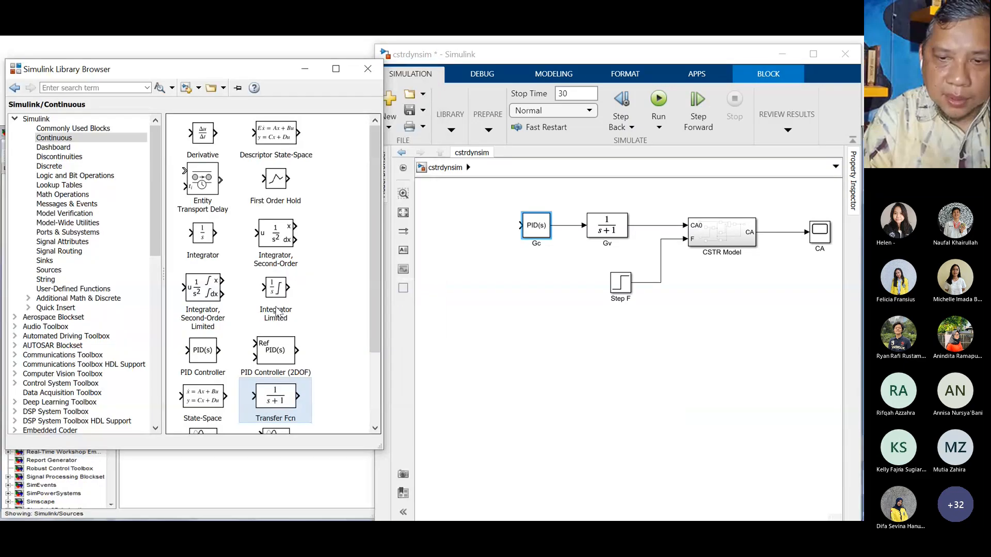
scroll(261, 291, "down", 2)
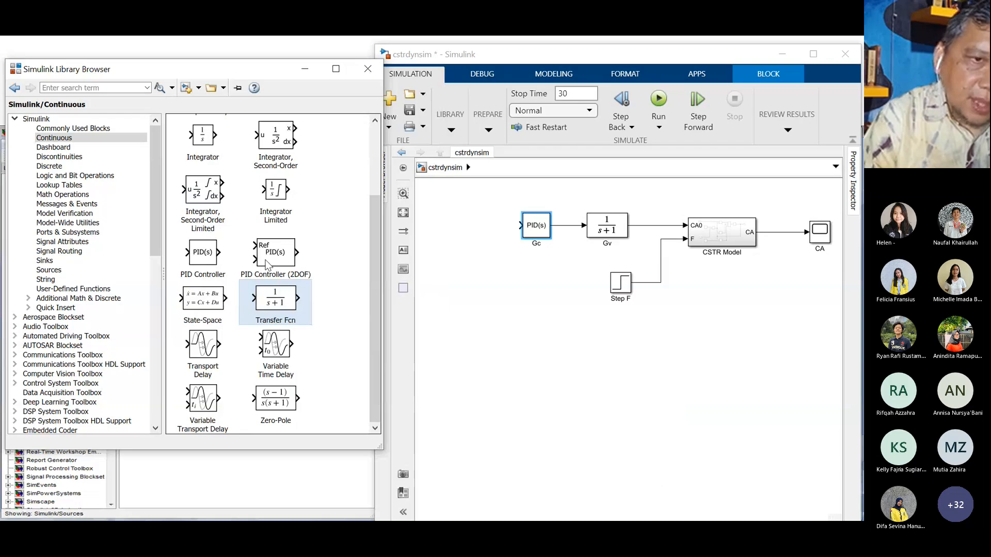
left_click(74, 196)
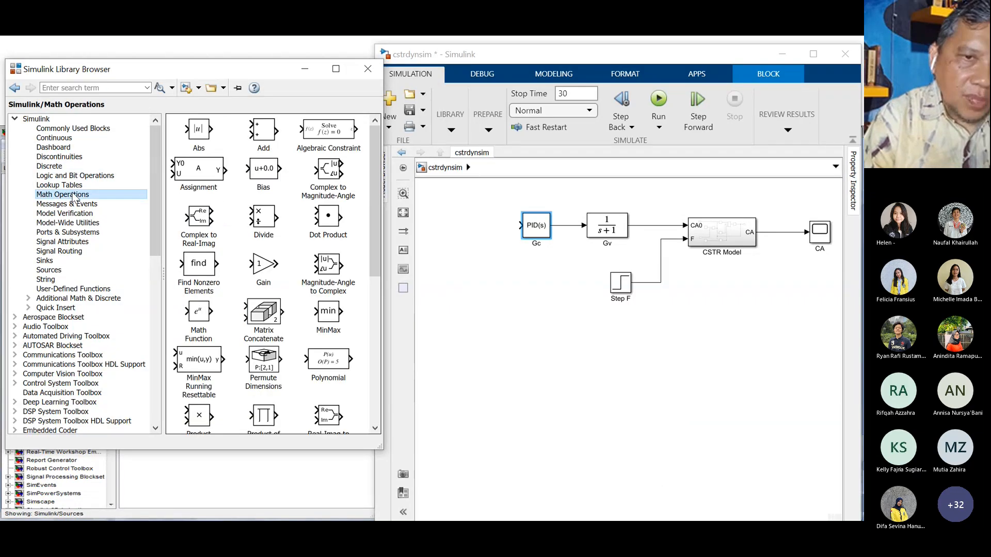
scroll(263, 239, "down", 5)
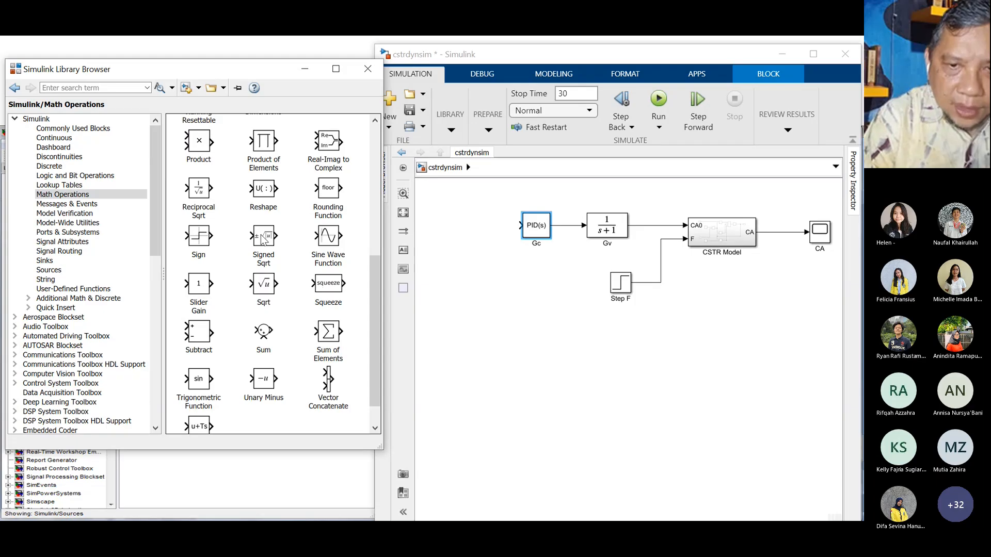
left_click_drag(263, 330, 489, 225)
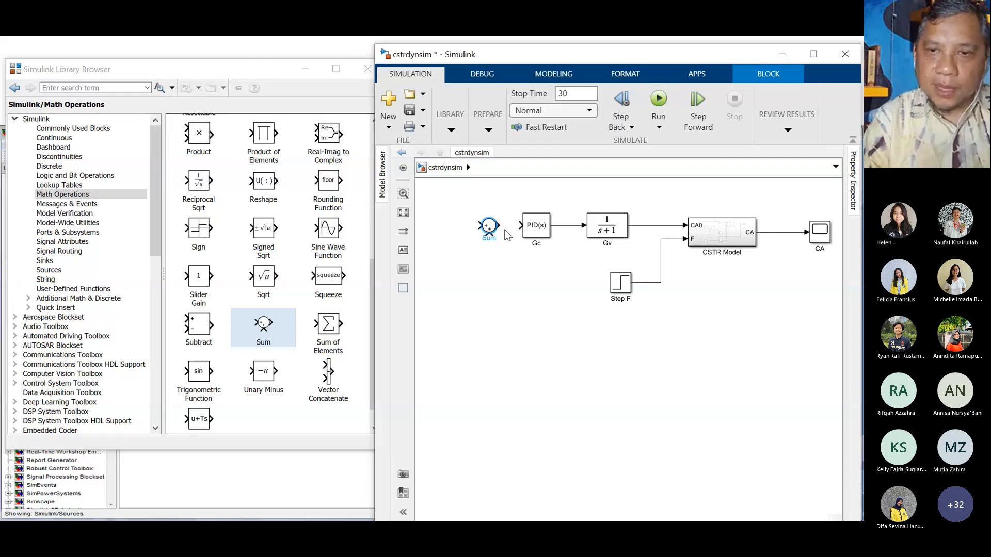
left_click_drag(499, 225, 521, 226)
Copy Gv below Step F as the feedback transfer function Gs, and connect the Step SP source to the Sum block.
left_click_drag(610, 230, 614, 345)
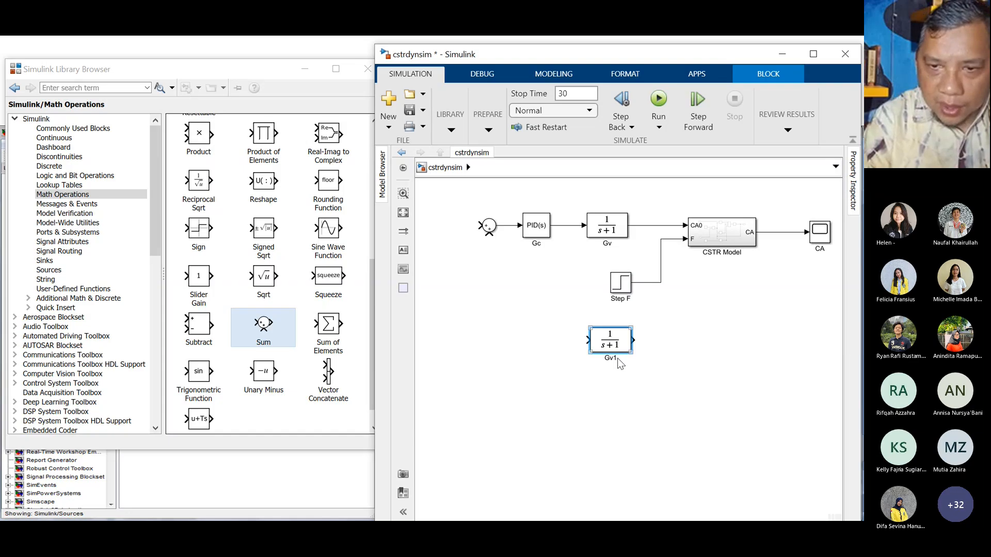
double_click(614, 358)
type("Gs")
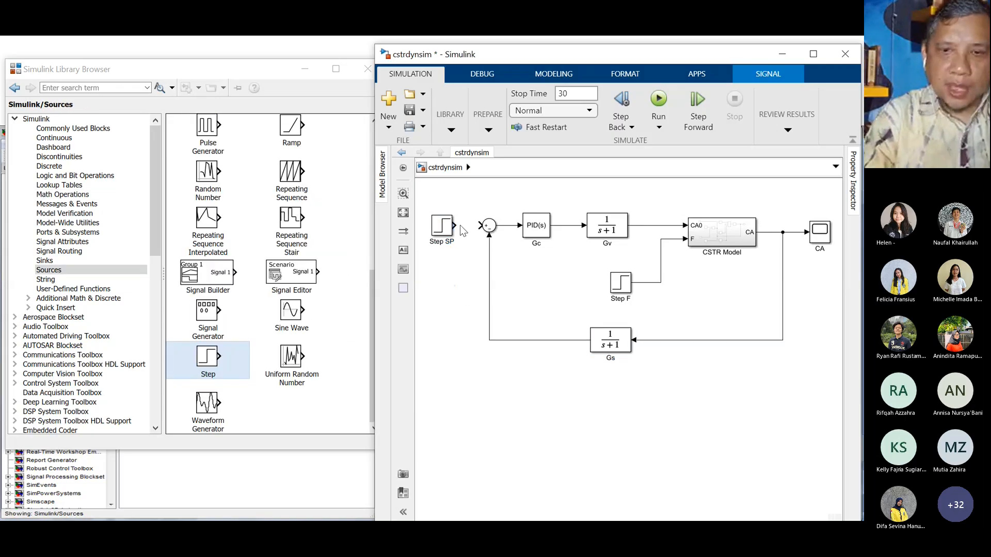
left_click_drag(455, 225, 479, 226)
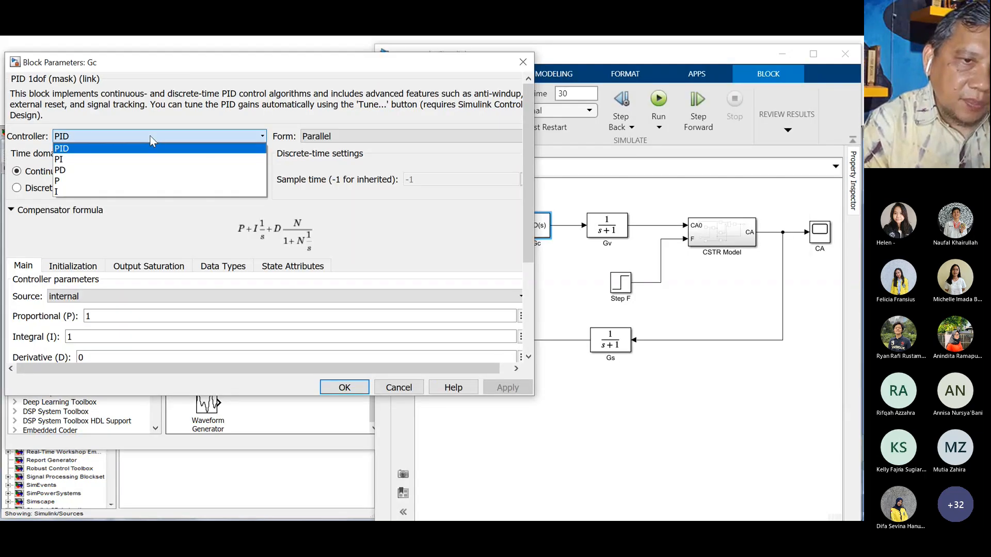
Set the Gc controller type to PI and review its proportional, integral and tuning settings.
left_click(65, 159)
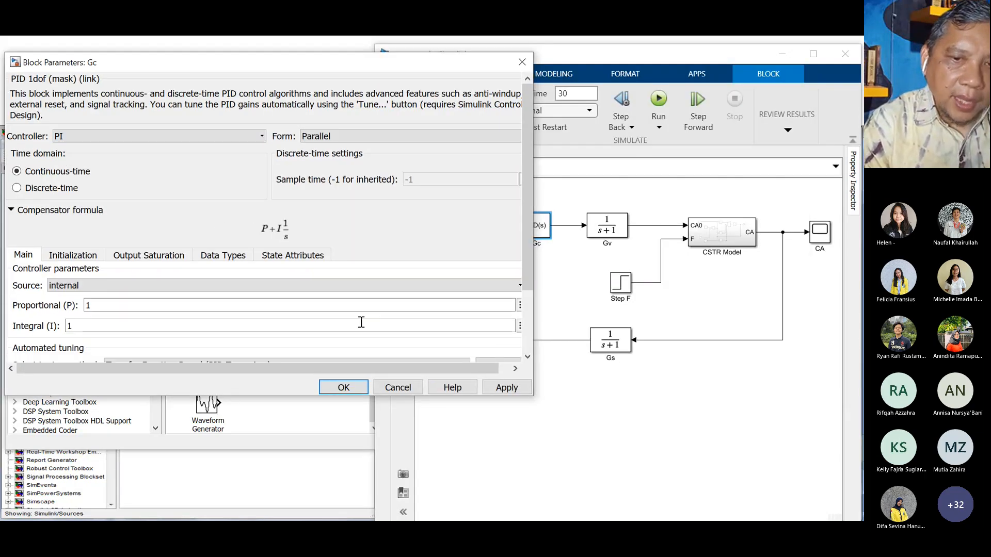
left_click(344, 387)
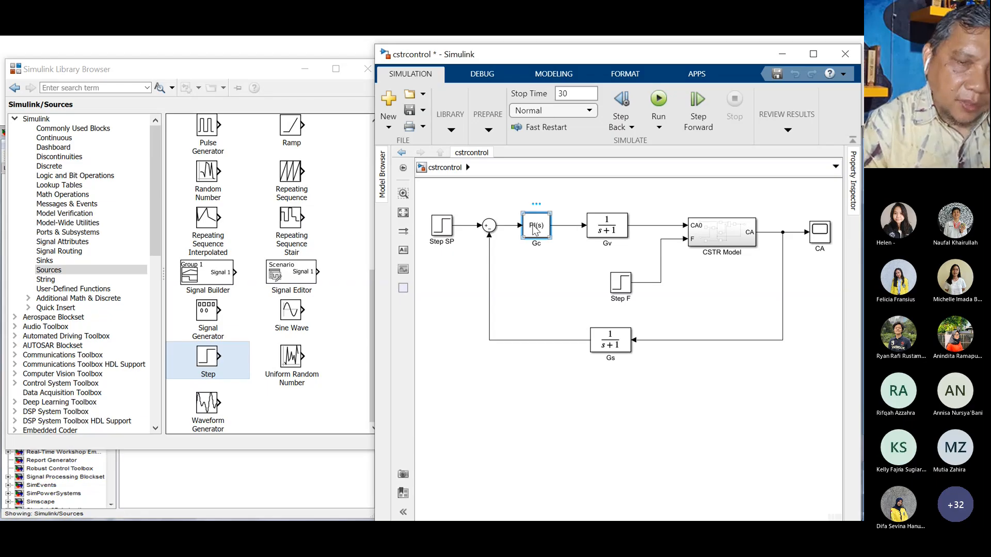
double_click(535, 227)
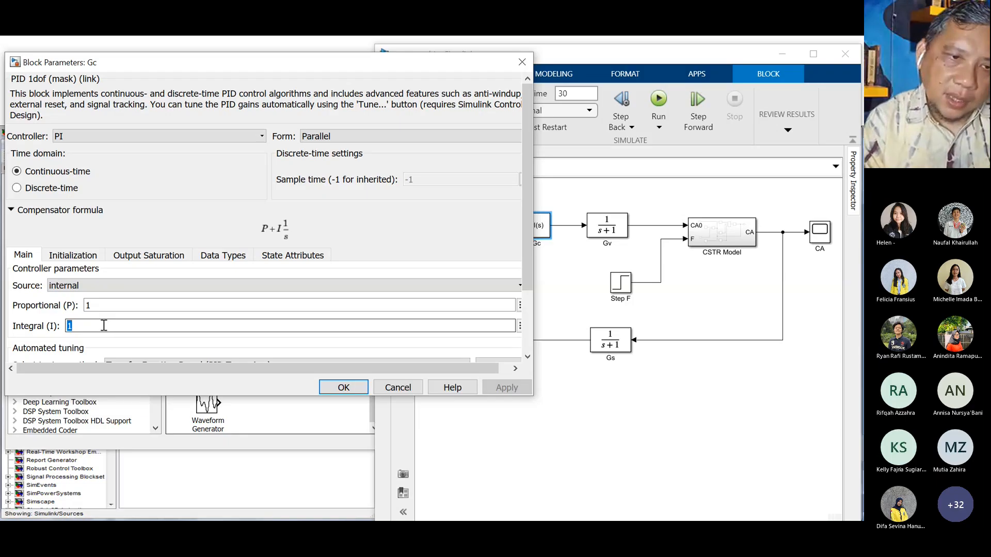
double_click(99, 303)
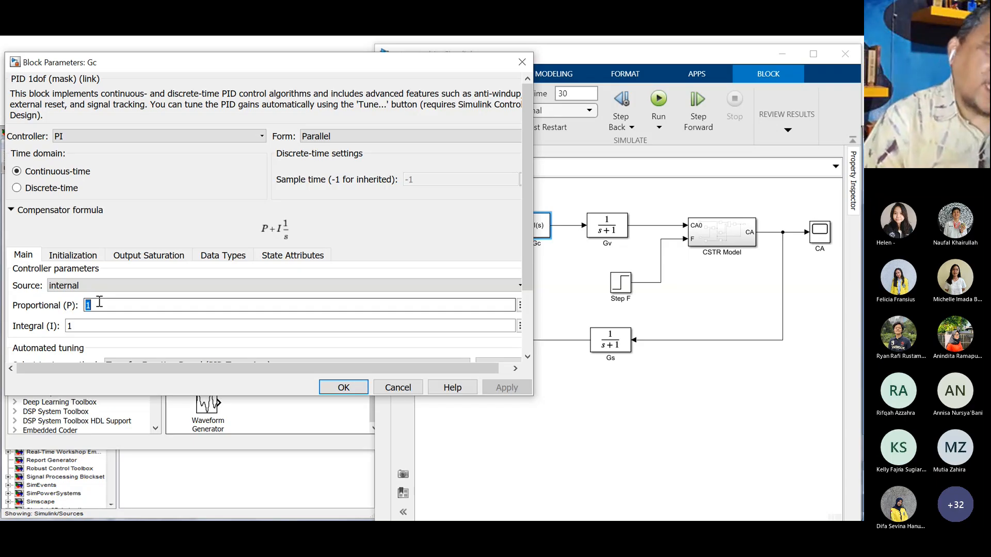
double_click(87, 323)
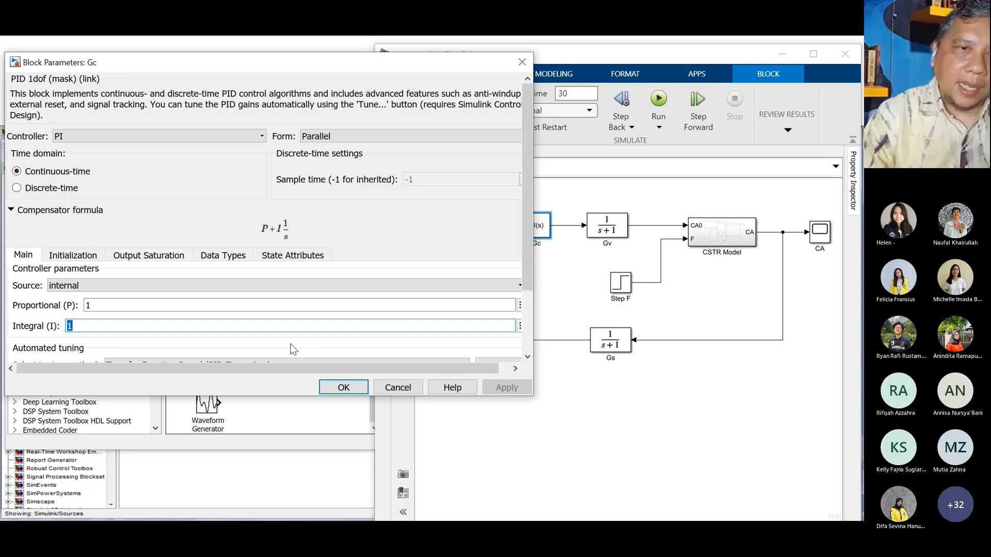
scroll(293, 350, "down", 3)
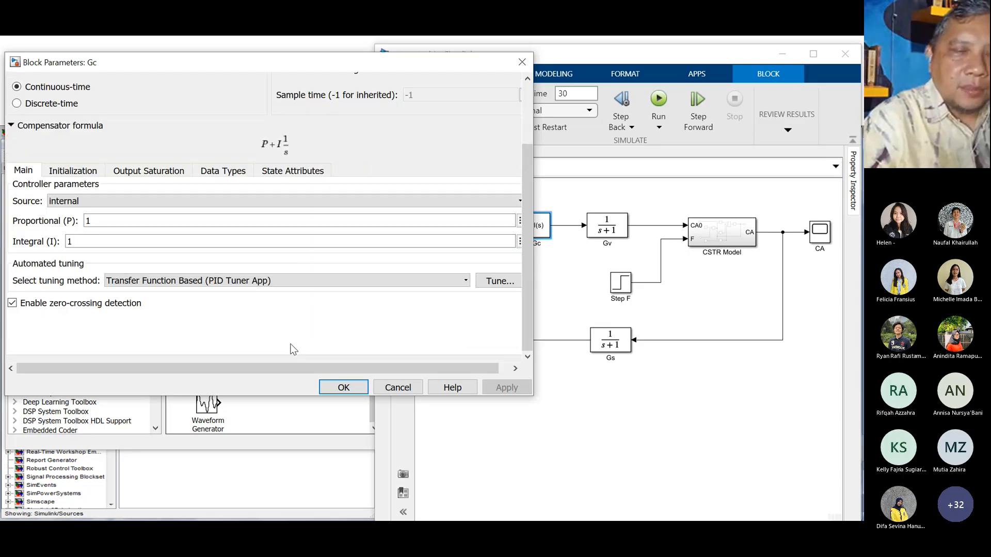
scroll(291, 348, "up", 2)
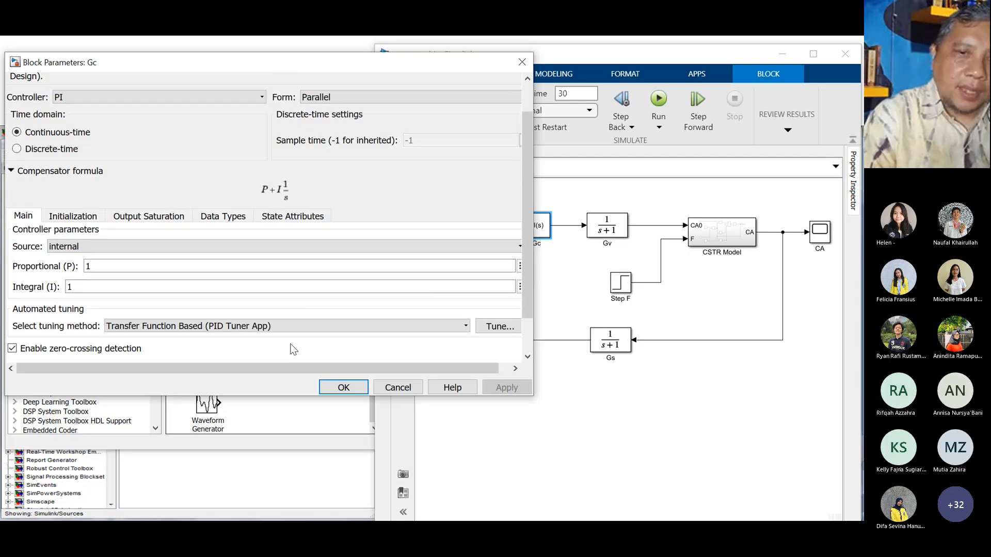
left_click(344, 387)
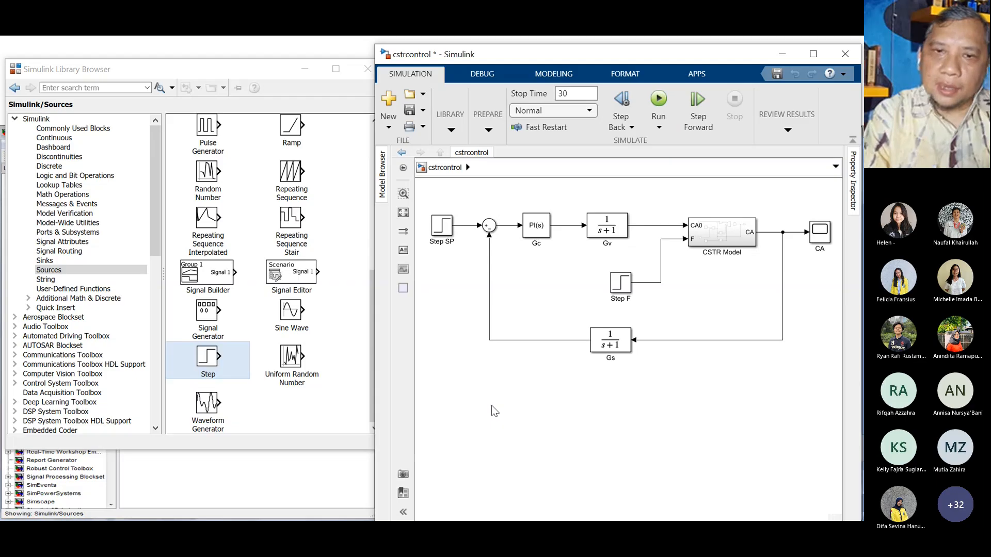
Simulate the closed loop with Step SP's step time set to 0 and review the CA response in its scope.
double_click(821, 233)
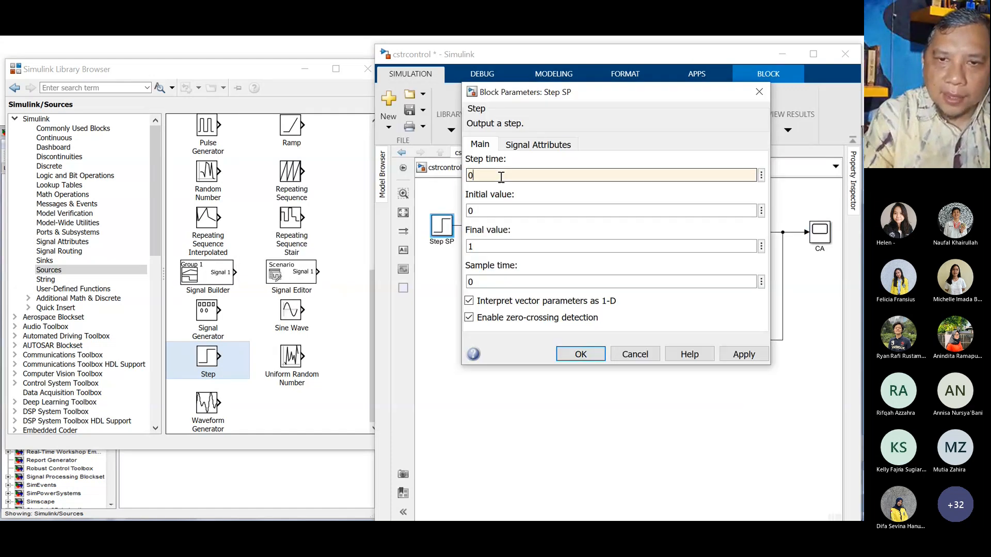
left_click(581, 356)
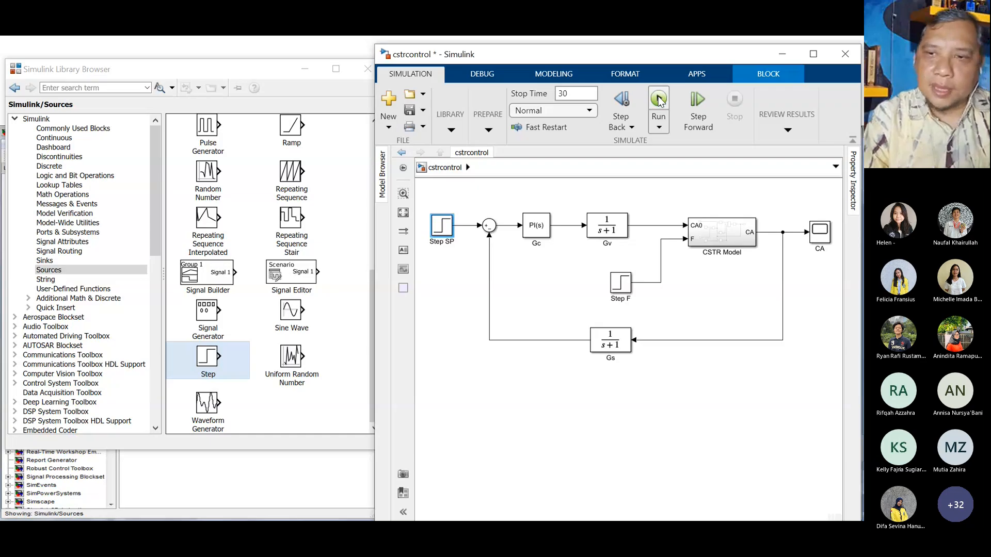
double_click(824, 240)
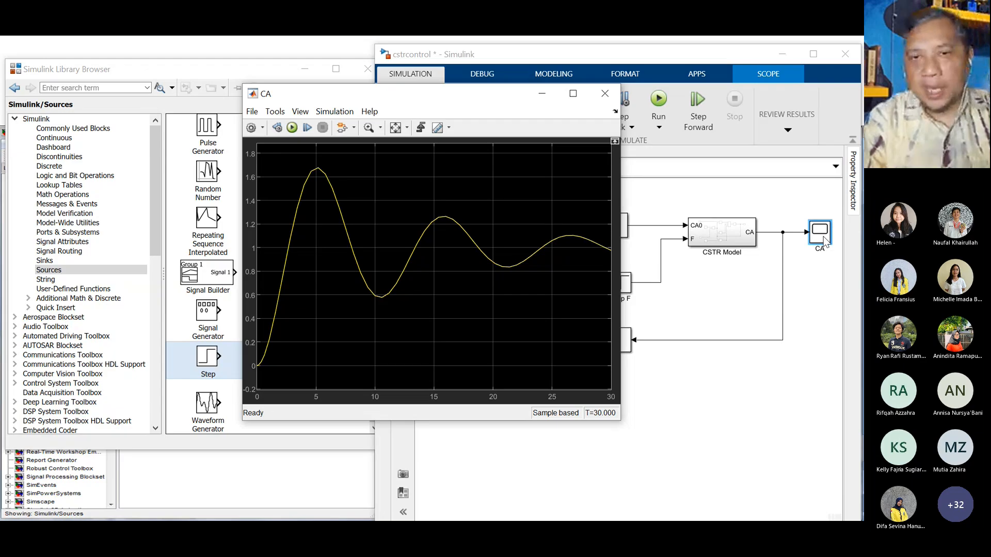
left_click(604, 95)
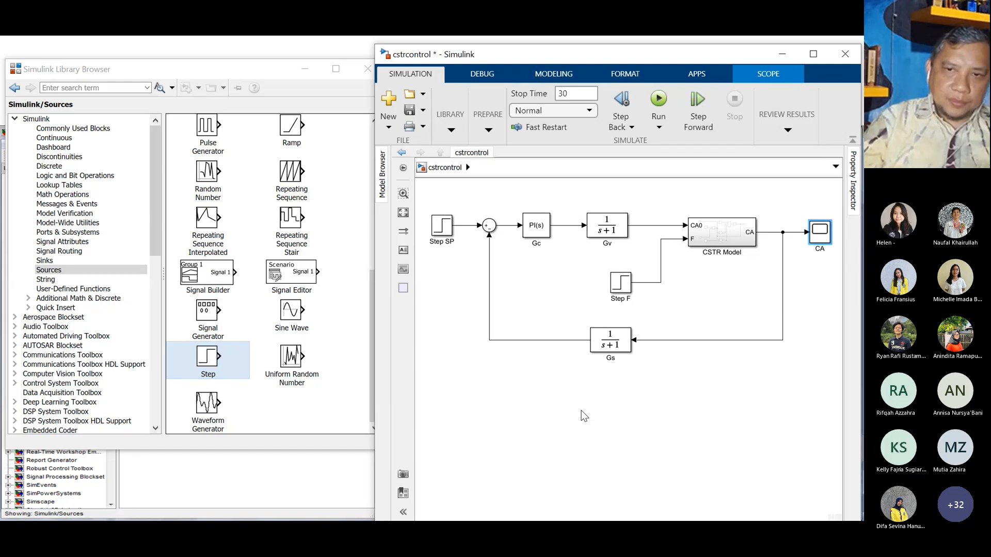
Switch to the Teams meeting and look through its participant list.
key("super")
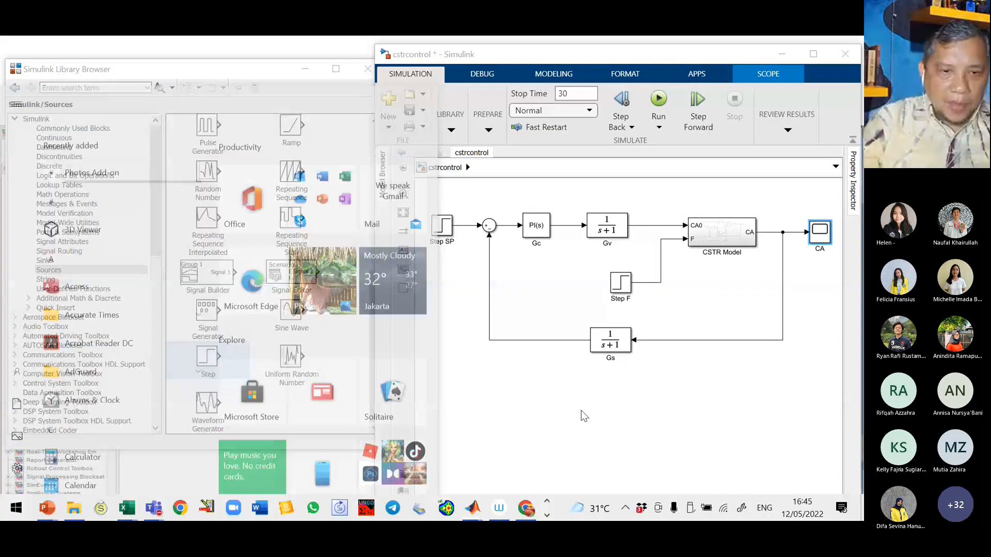
mouse_move(152, 509)
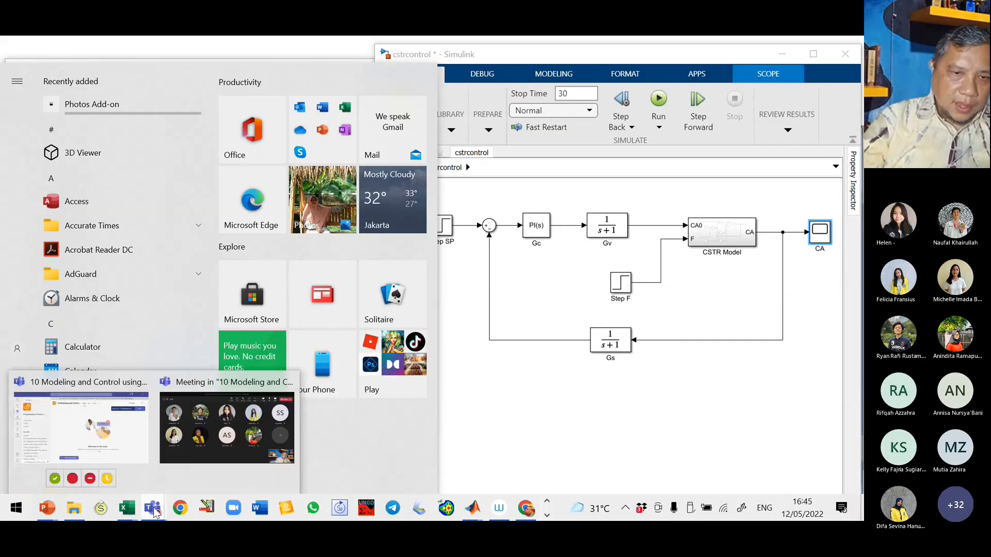
left_click(234, 441)
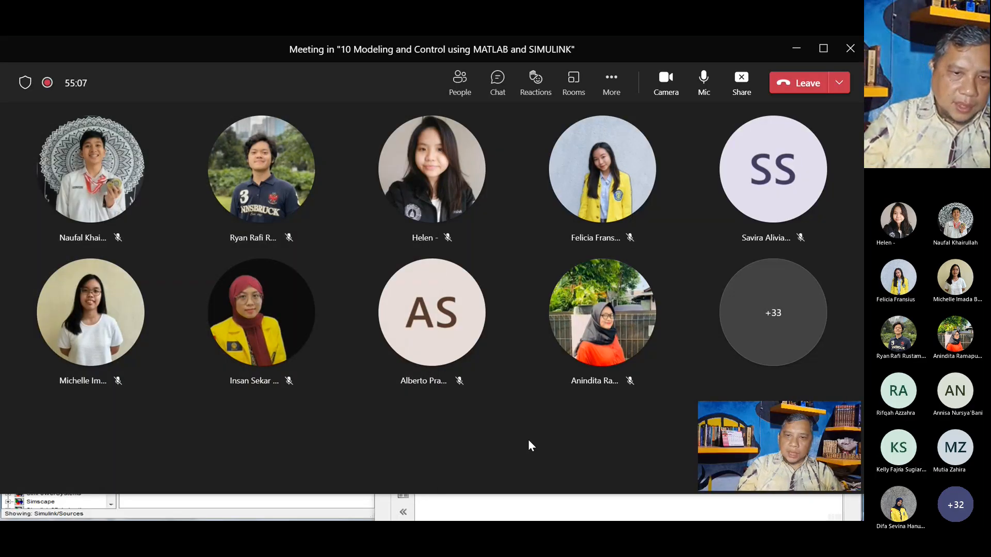
left_click(459, 82)
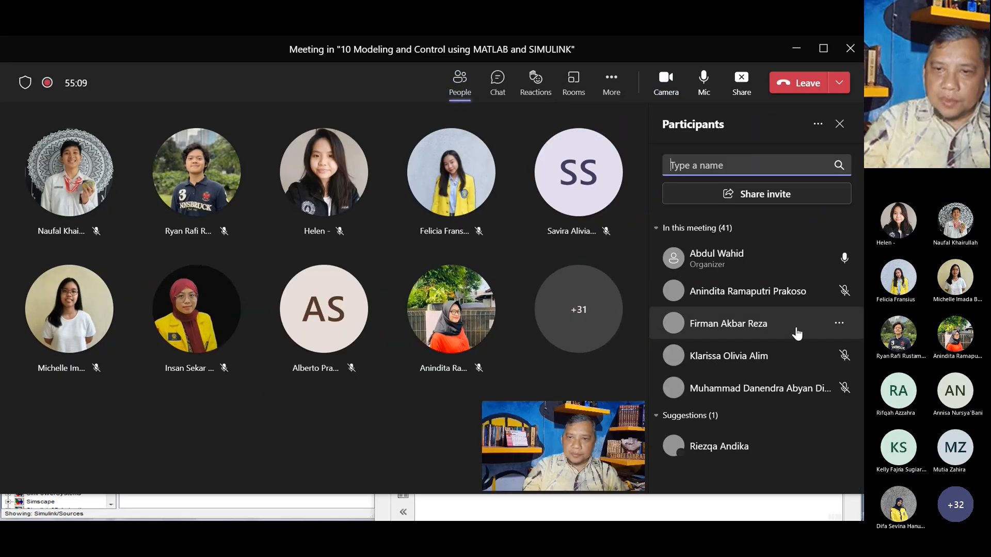
scroll(779, 401, "down", 3)
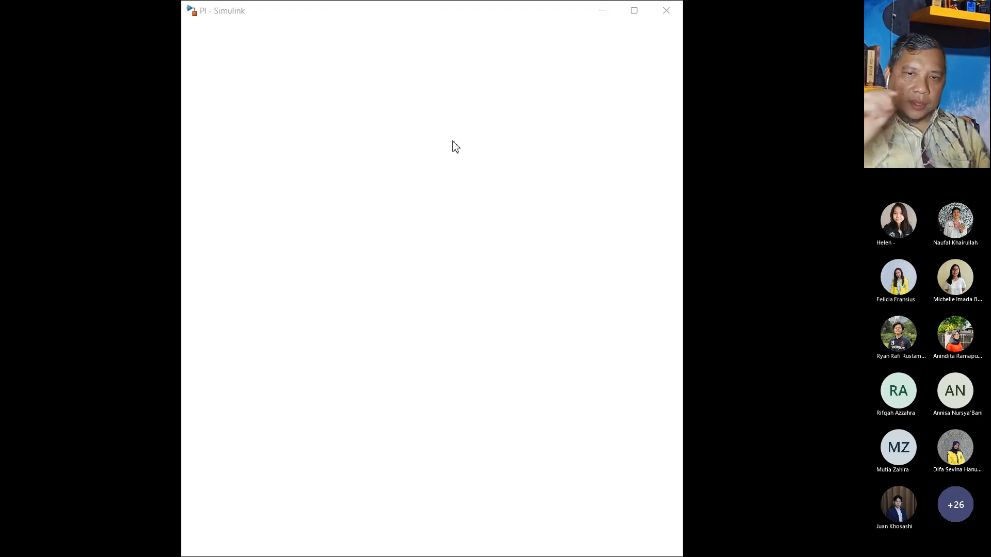
Maximize the PI model window and review the CA response in its scope.
left_click(634, 12)
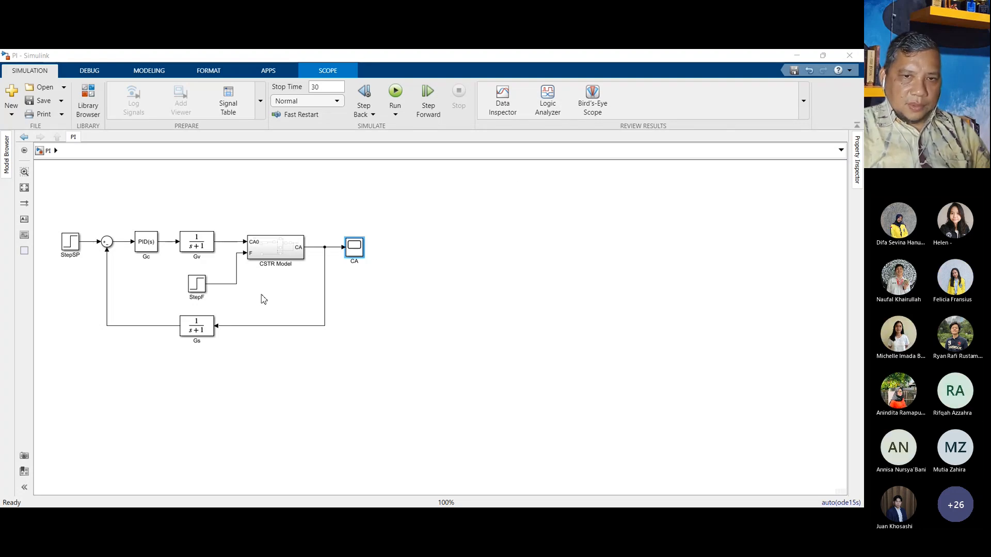
left_click(331, 75)
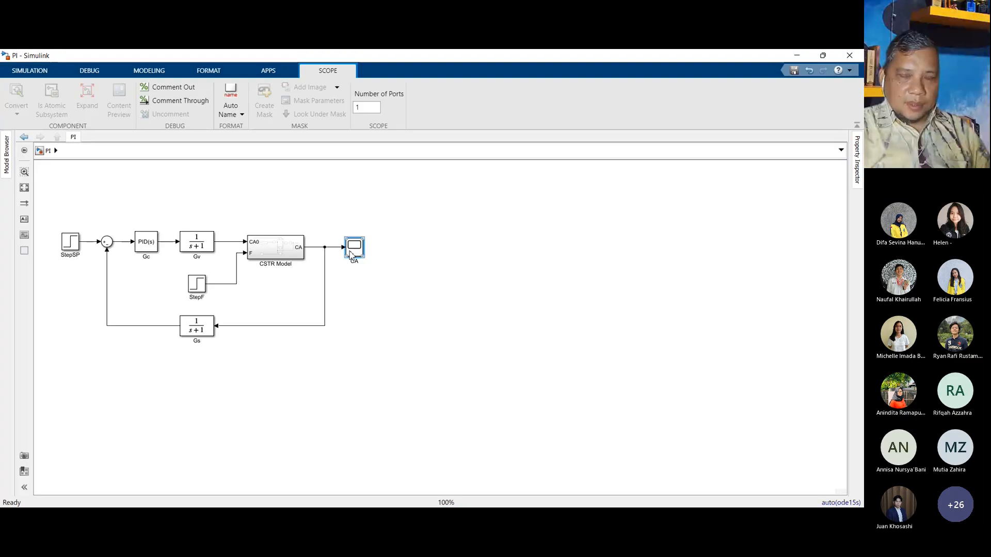
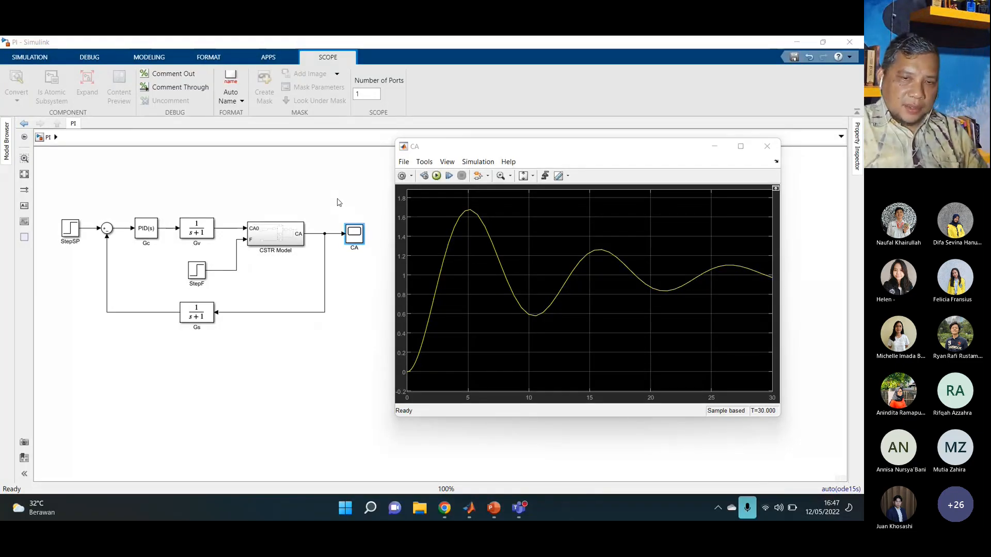
left_click(338, 202)
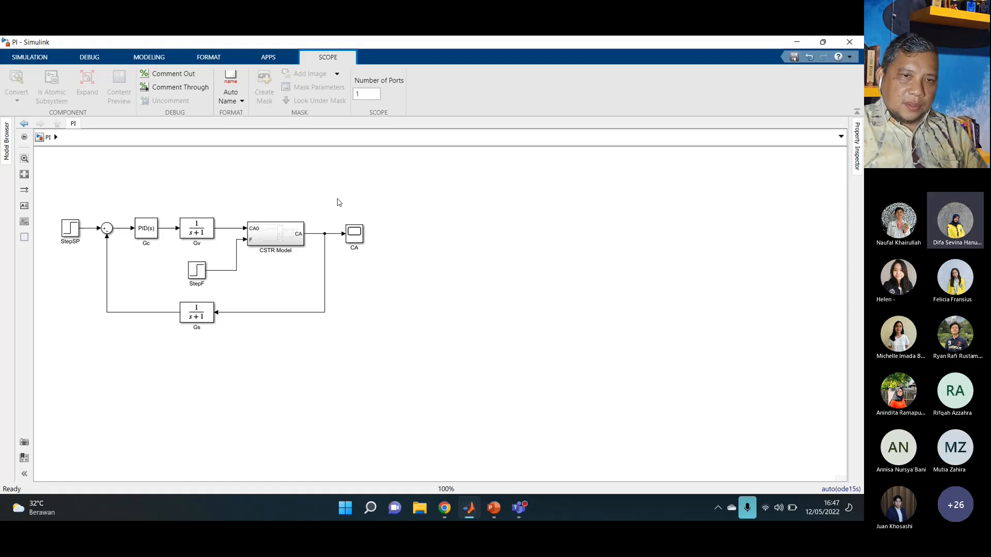
double_click(354, 234)
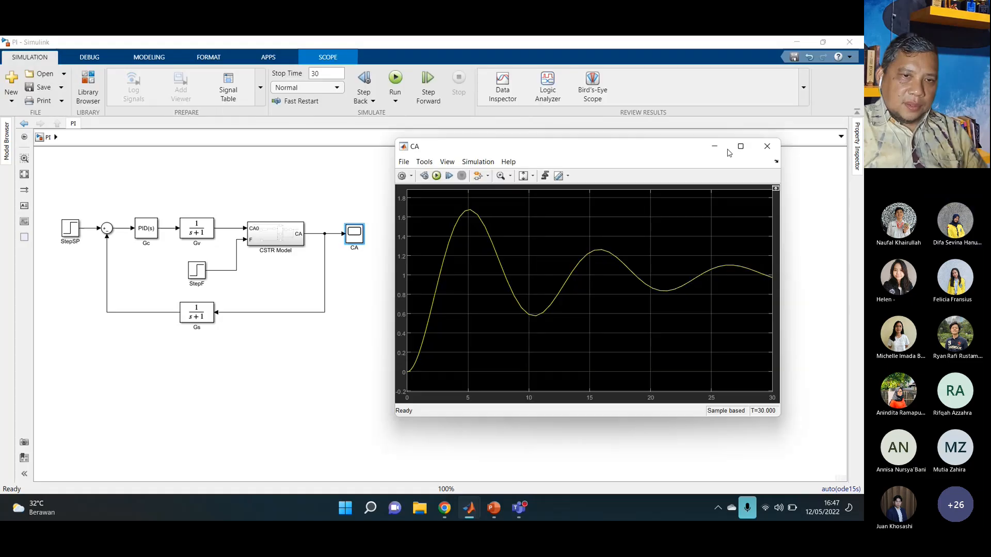
left_click(767, 146)
Review the Gc block's PID controller gains, filter coefficient and automated tuning options.
left_click(147, 231)
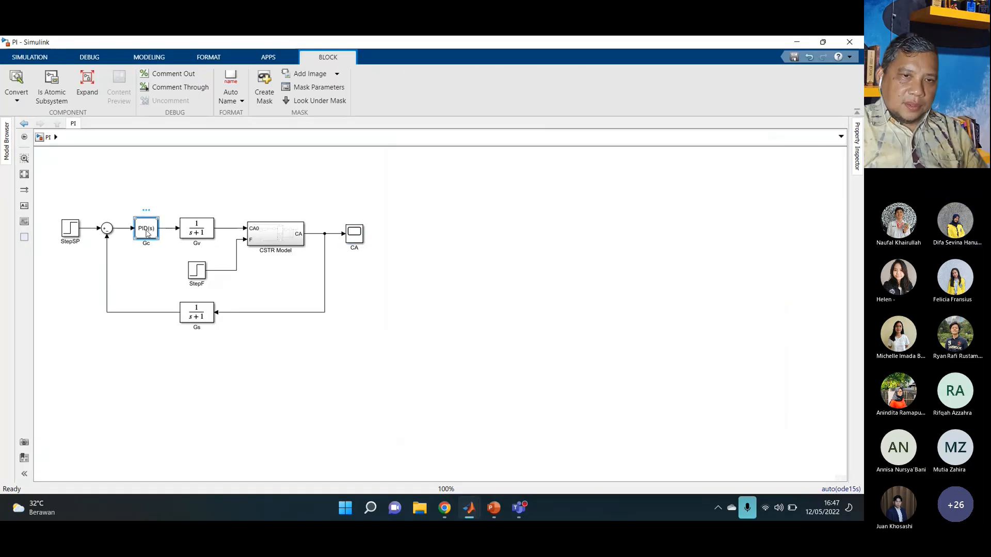
double_click(147, 233)
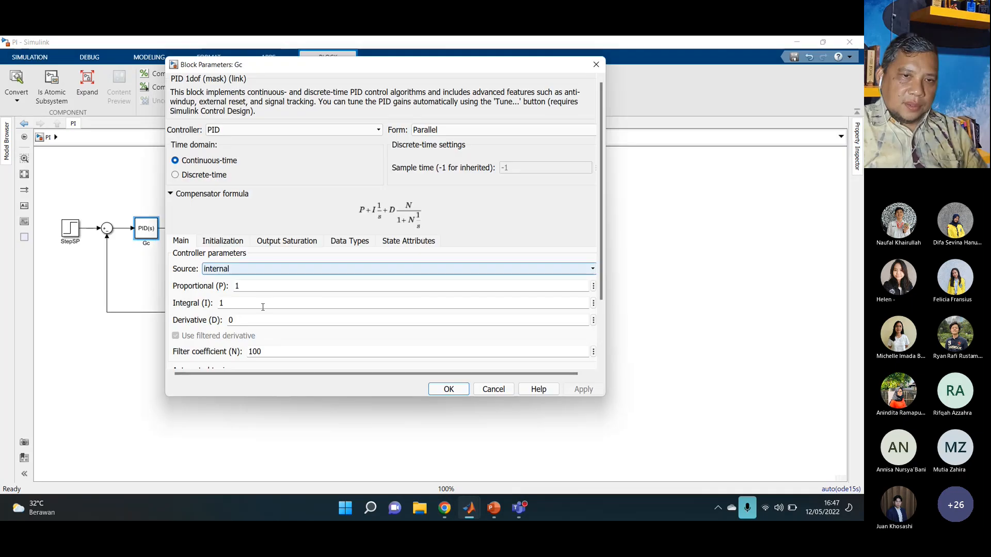
scroll(260, 325, "down", 2)
scroll(260, 325, "down", 3)
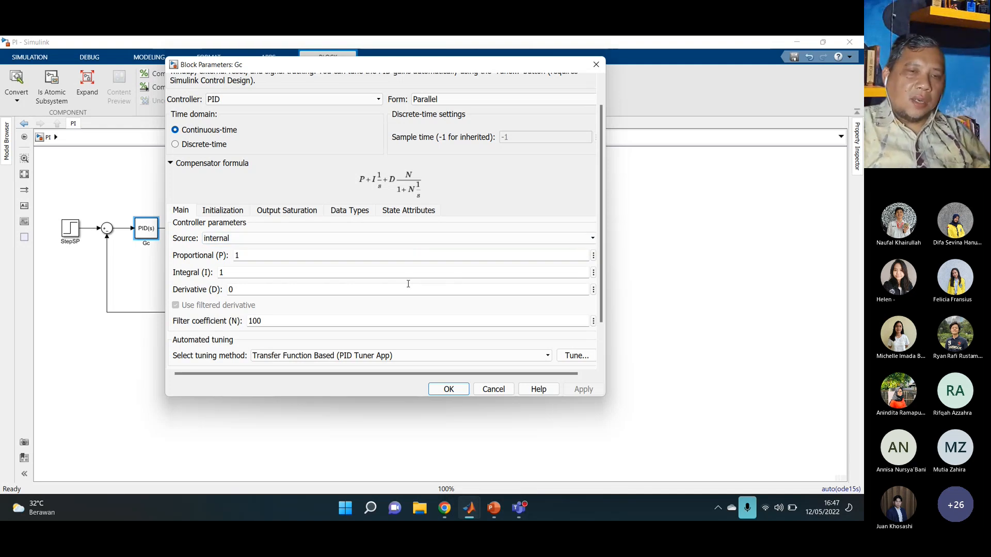
scroll(405, 282, "up", 1)
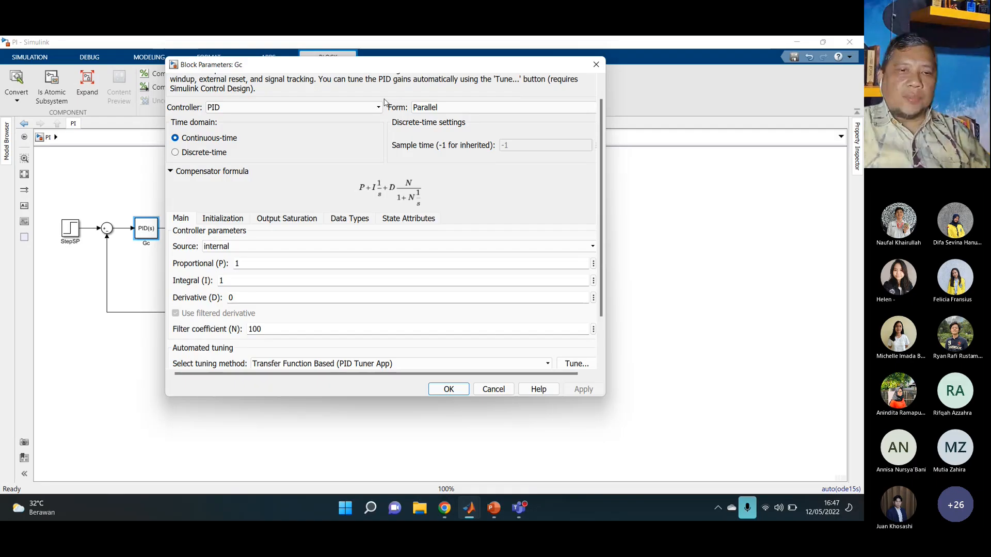
left_click(597, 68)
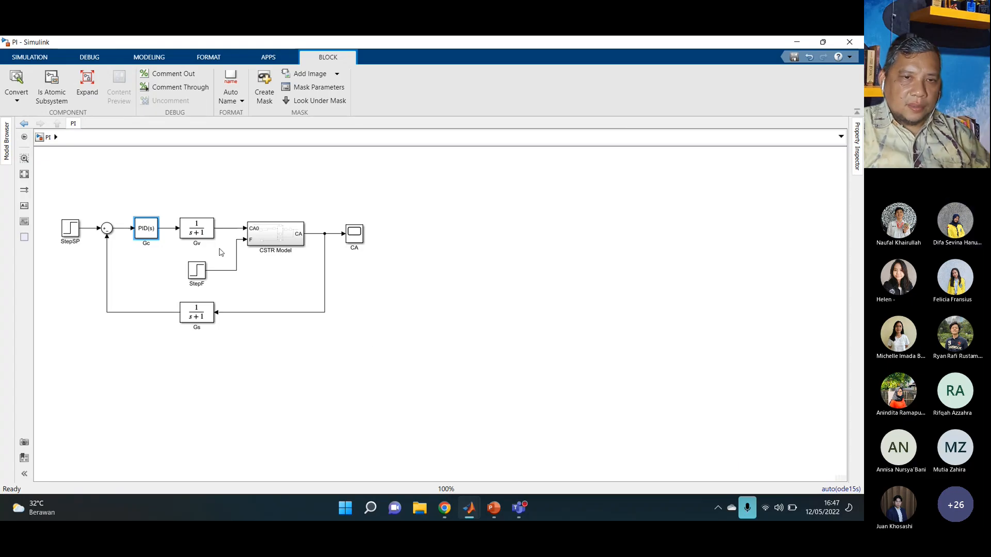
Set the Gc controller type to PI and apply the change so the block can be tuned.
double_click(149, 231)
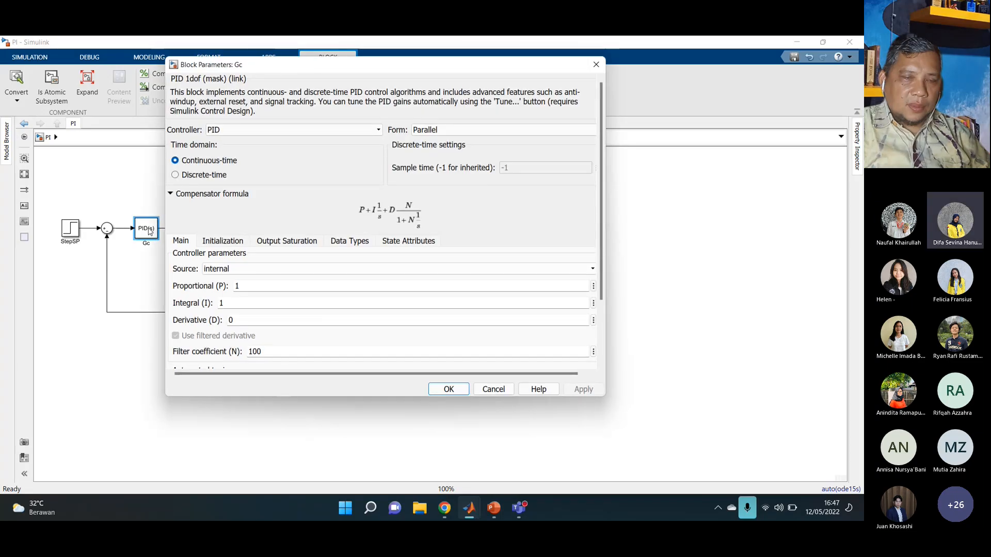
left_click(380, 132)
left_click(356, 150)
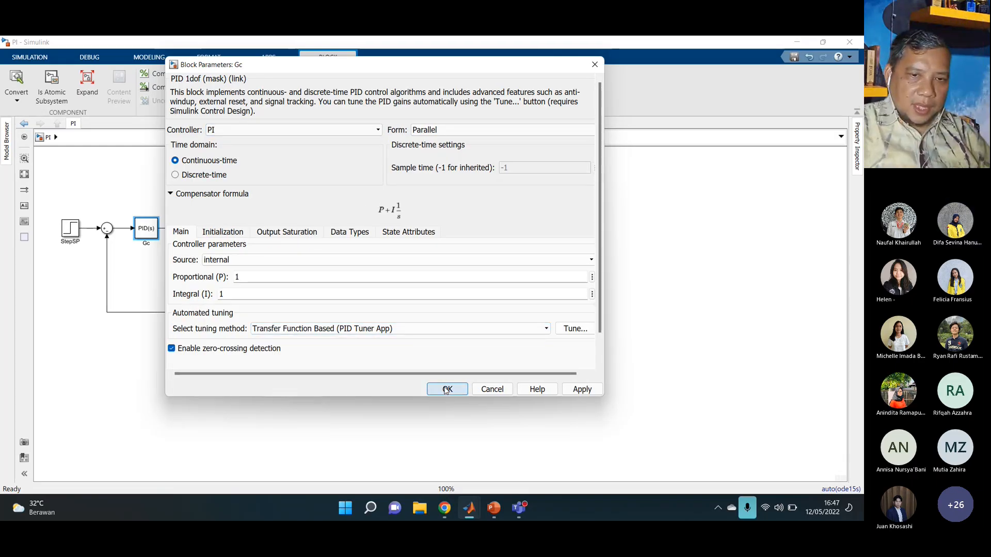
left_click(571, 329)
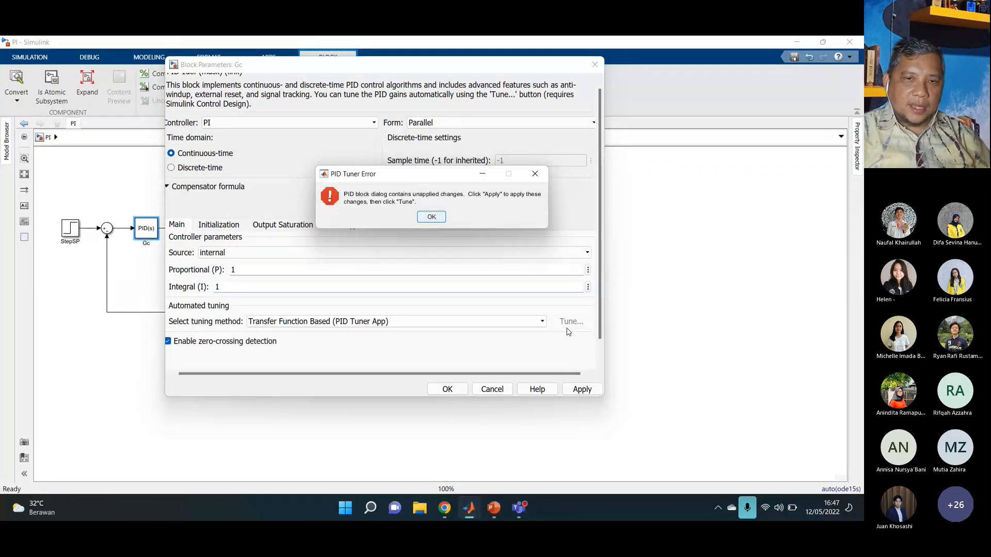
left_click(433, 219)
left_click(579, 391)
Tune Gc with the transfer-function-based PID Tuner and update the block with the tuned gains P = 1.22 and I = 0.4532.
left_click(573, 323)
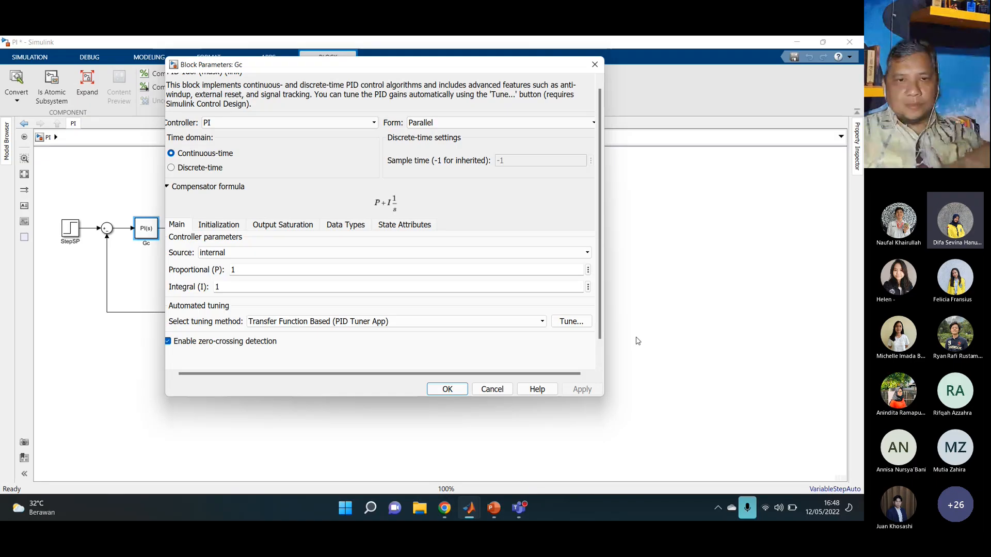
left_click(587, 324)
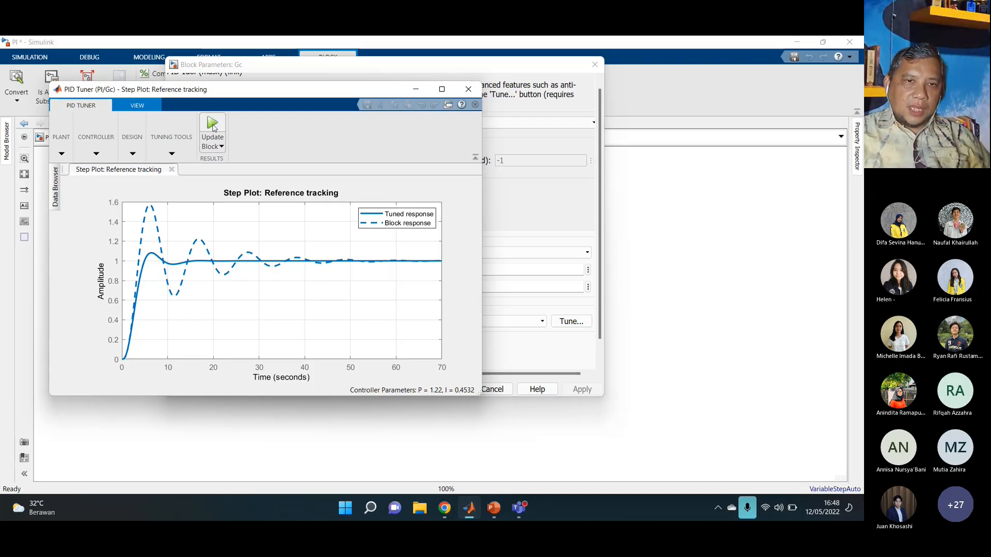
left_click(219, 146)
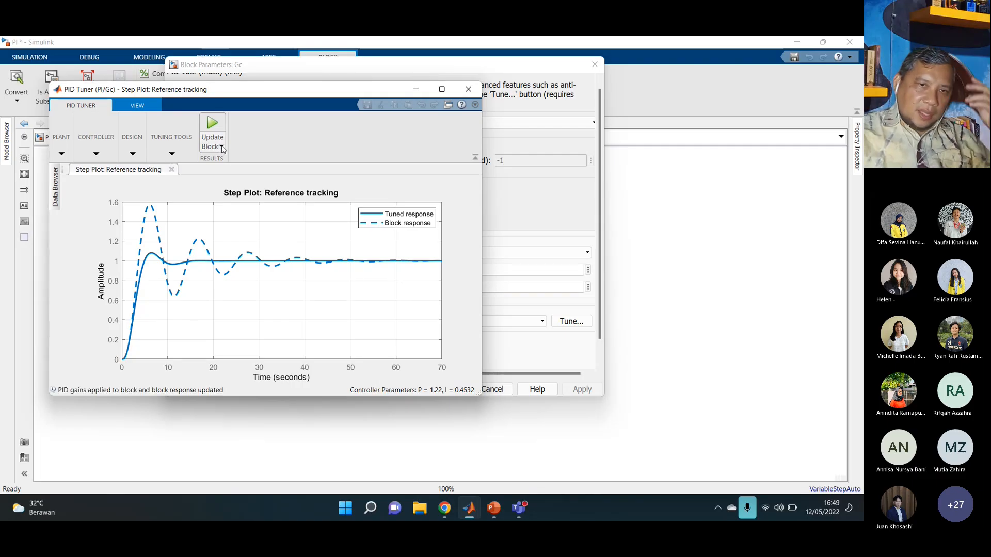
left_click(222, 147)
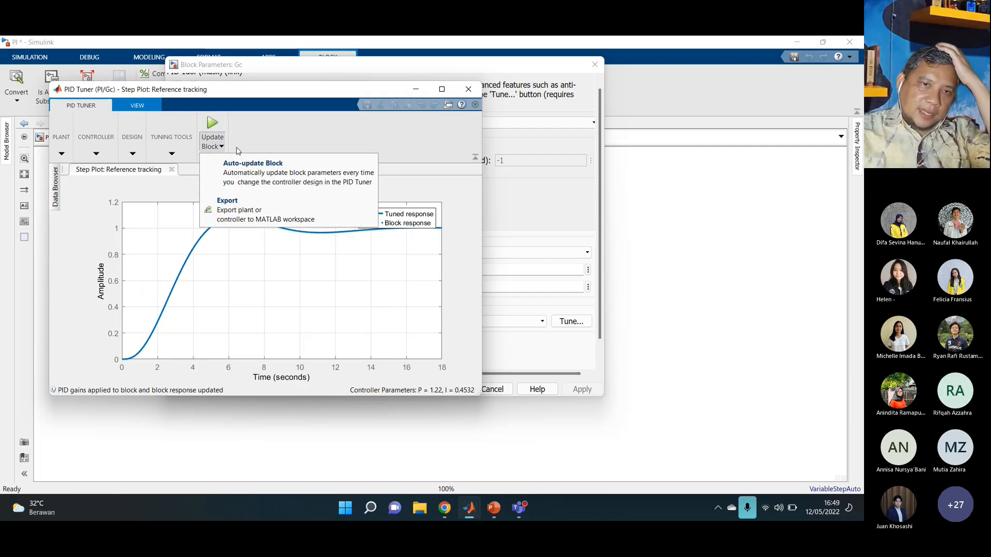
left_click(263, 141)
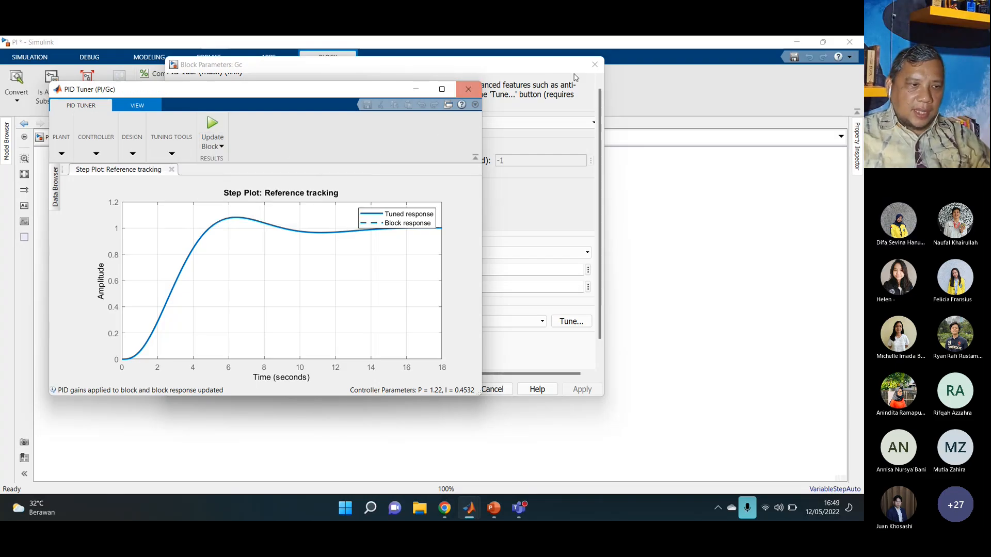
left_click(468, 89)
left_click(594, 65)
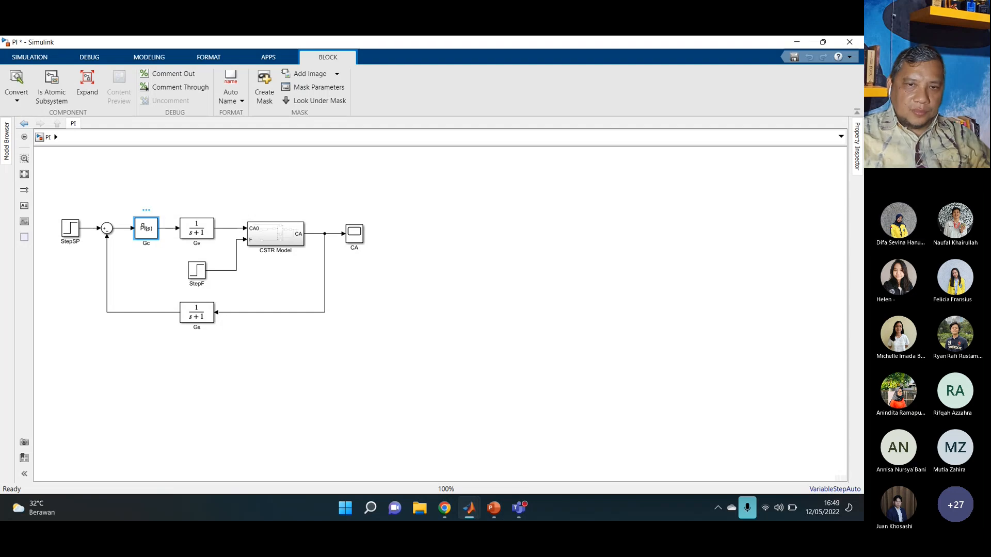
Examine the tuned proportional and integral gains in Gc's parameters, keeping the loop diagram in view.
key("Return")
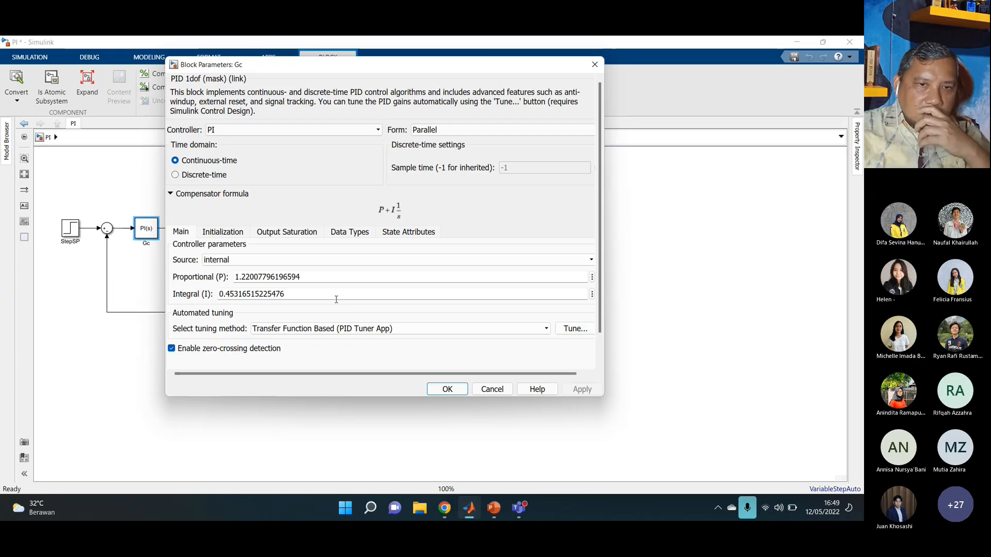
left_click_drag(523, 68, 758, 63)
left_click(355, 235)
double_click(355, 236)
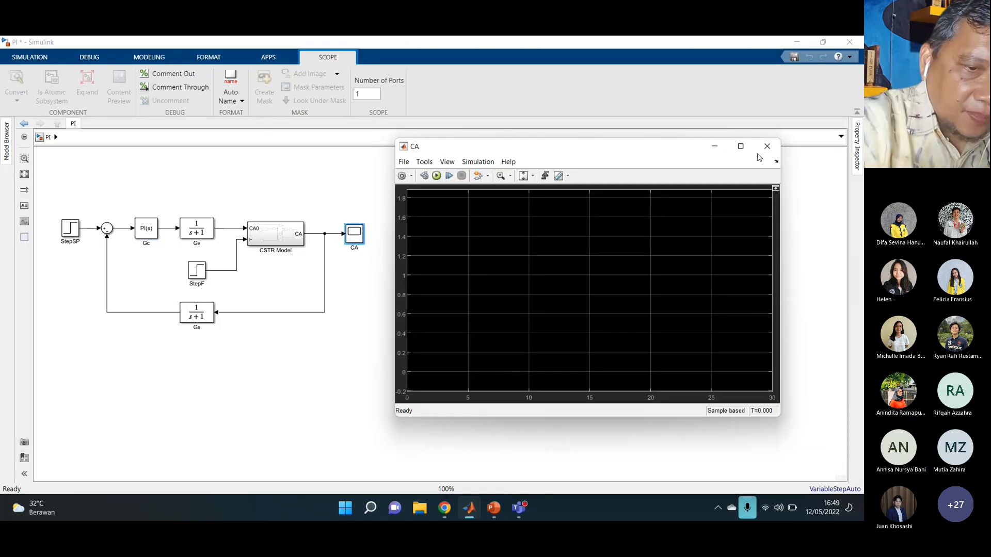
left_click(767, 146)
left_click(146, 232)
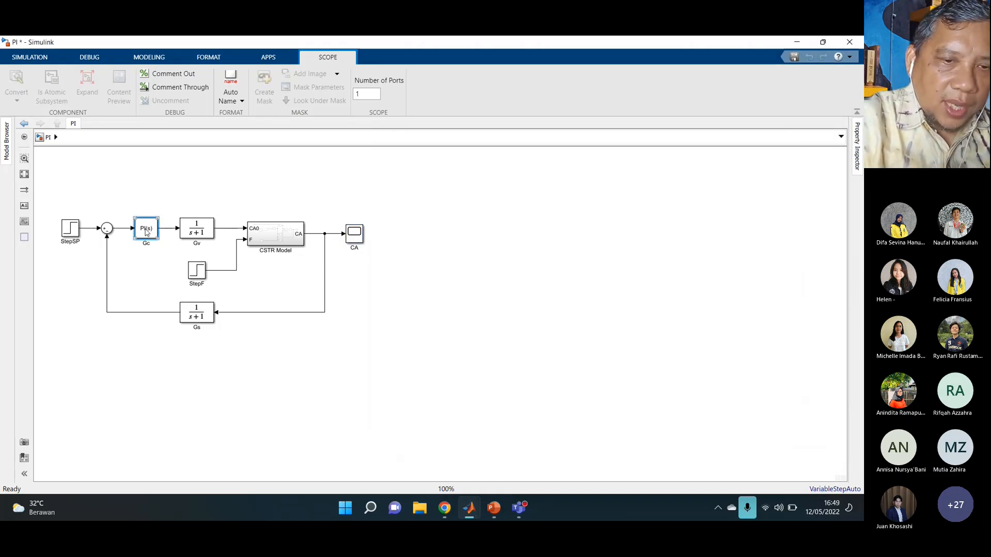
double_click(146, 231)
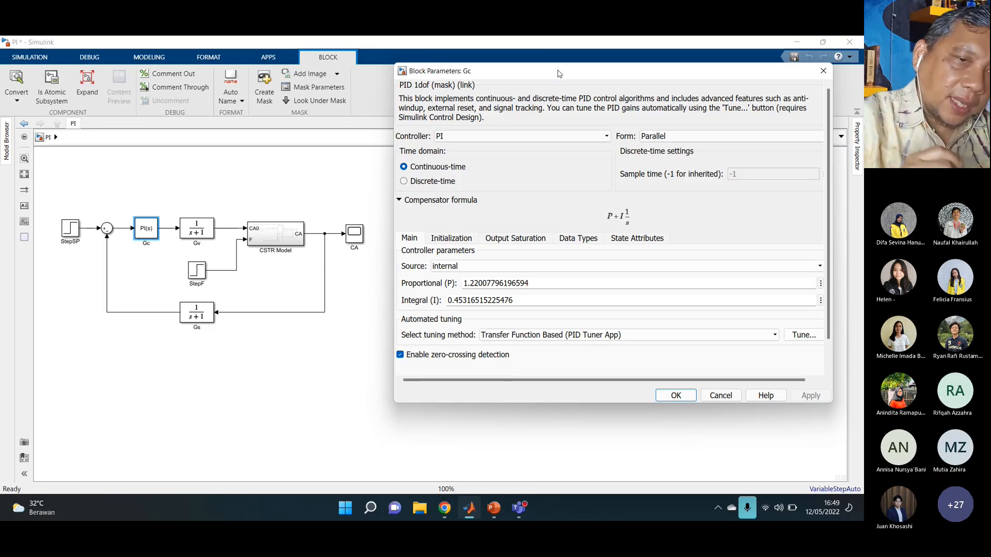
left_click_drag(562, 77, 547, 79)
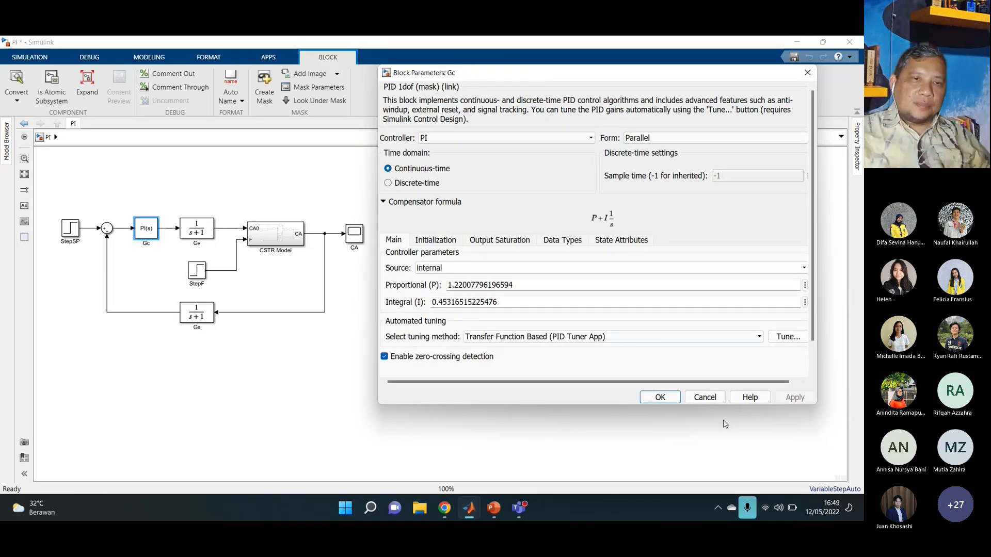
left_click(809, 73)
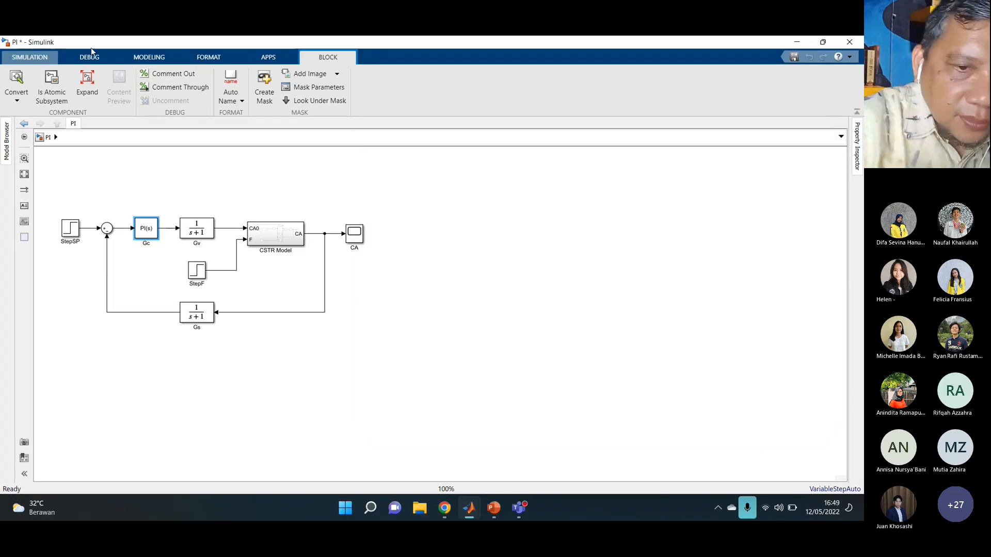
Simulate the PI model with the tuned gains and inspect the CA response in a widened scope window.
left_click(30, 57)
left_click(395, 82)
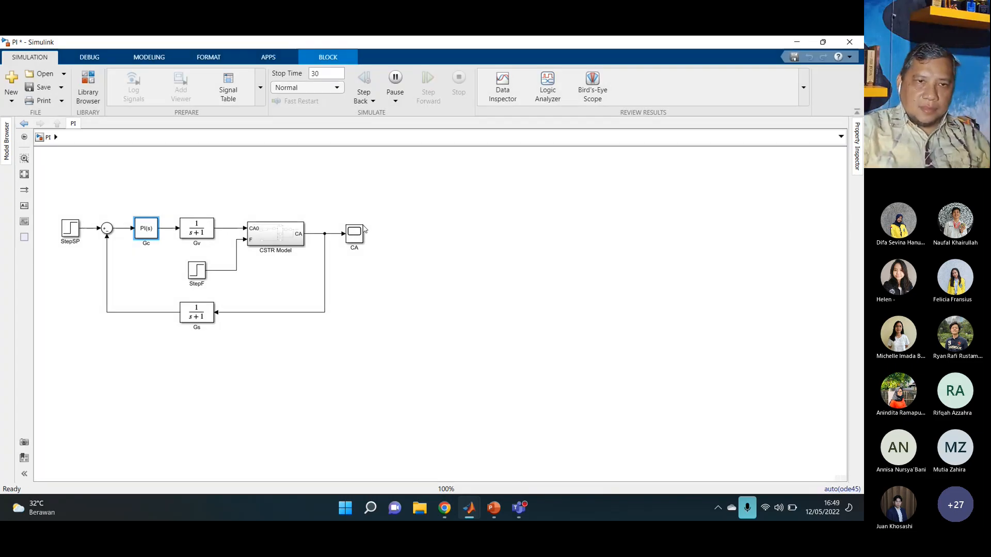
double_click(358, 235)
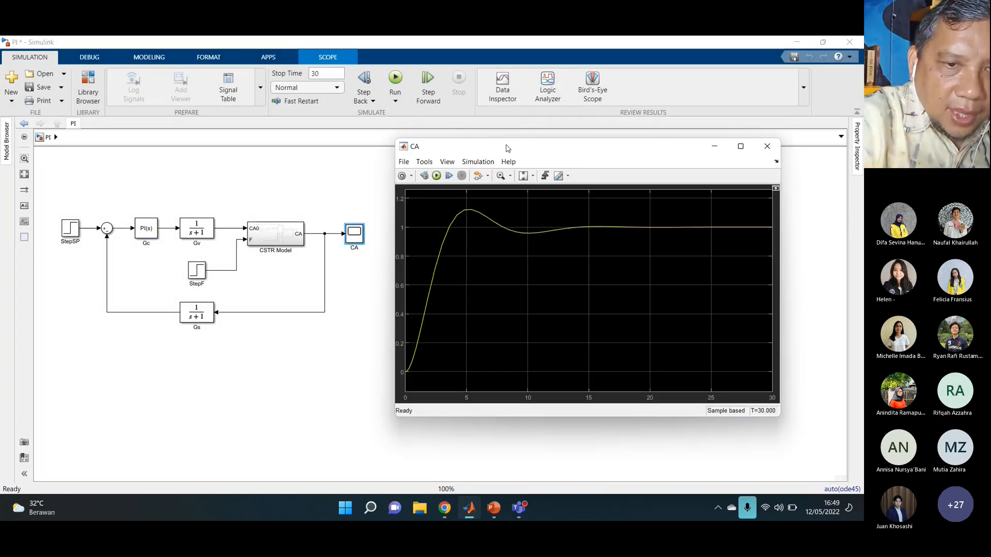
left_click_drag(507, 146, 496, 135)
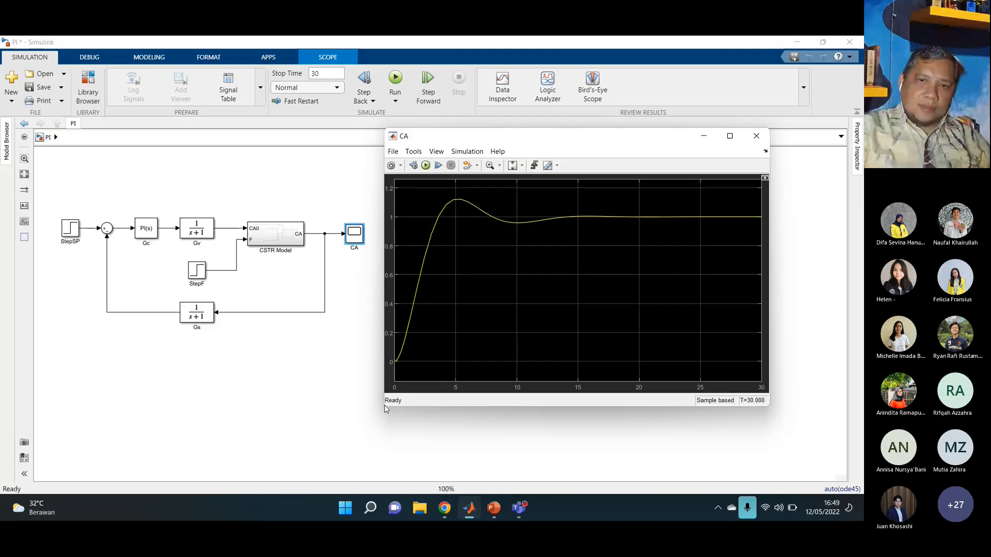
left_click_drag(385, 408, 329, 408)
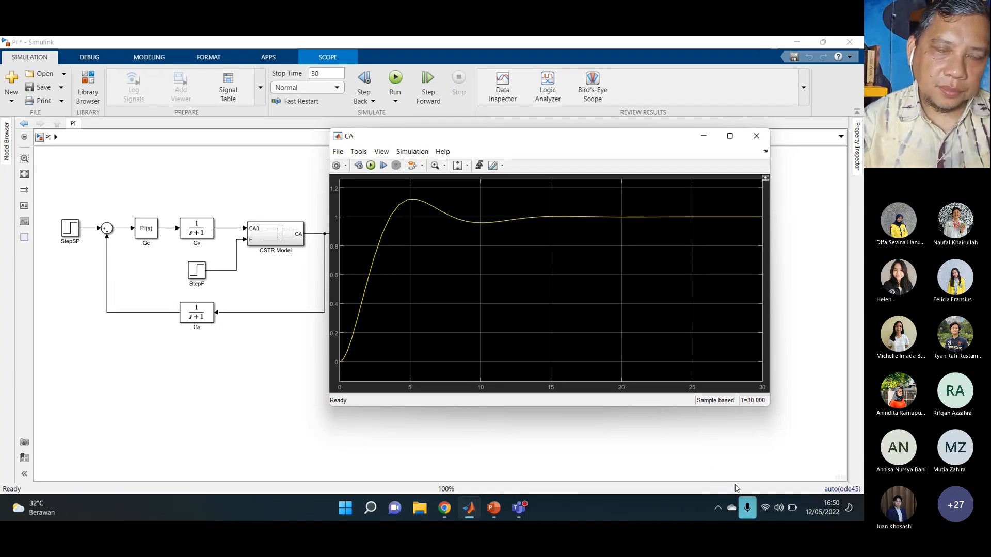
left_click(766, 473)
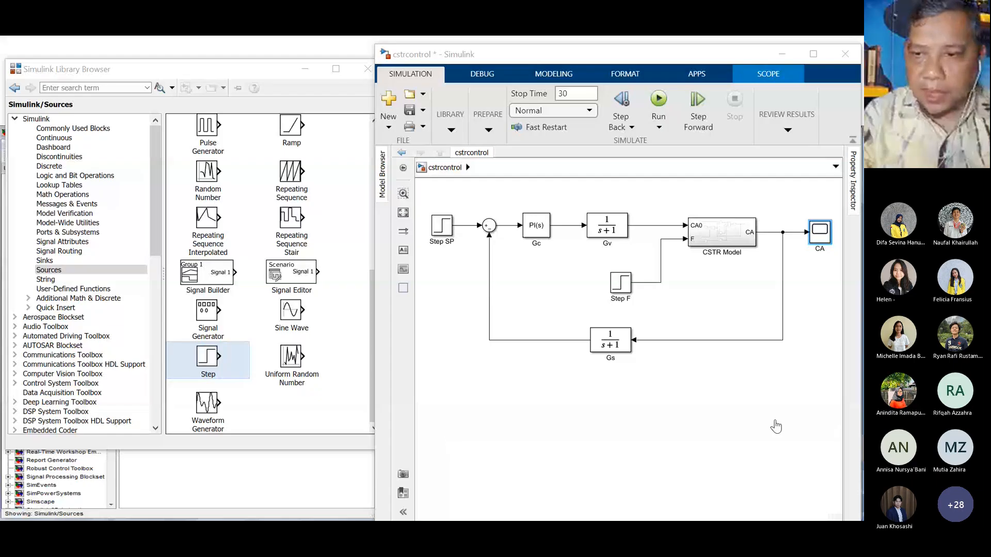
left_click(729, 238)
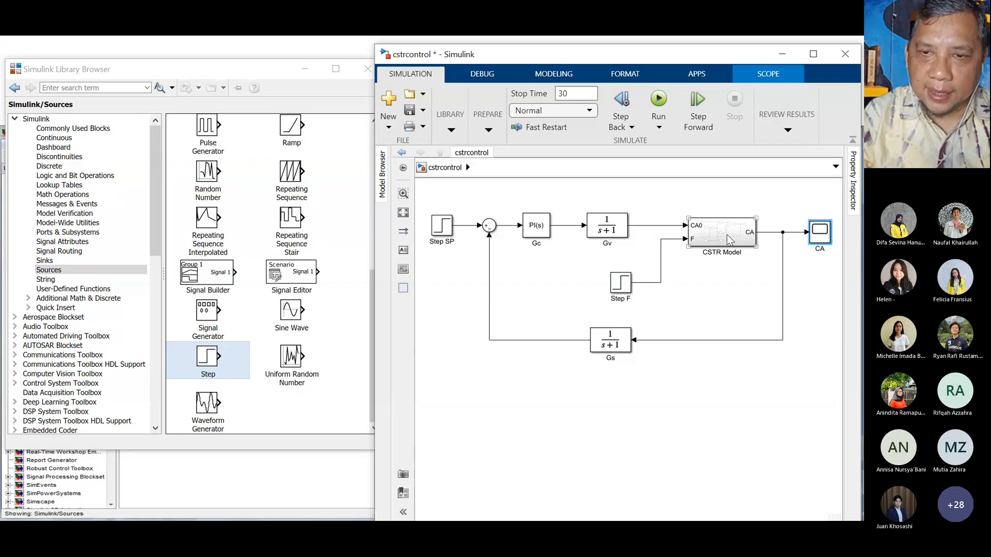
left_click(602, 351)
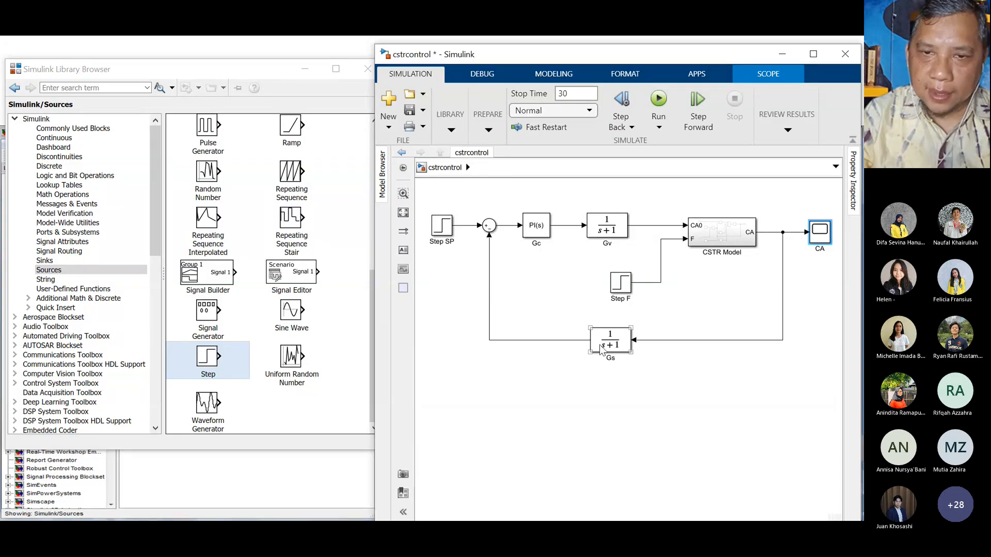
left_click(540, 221)
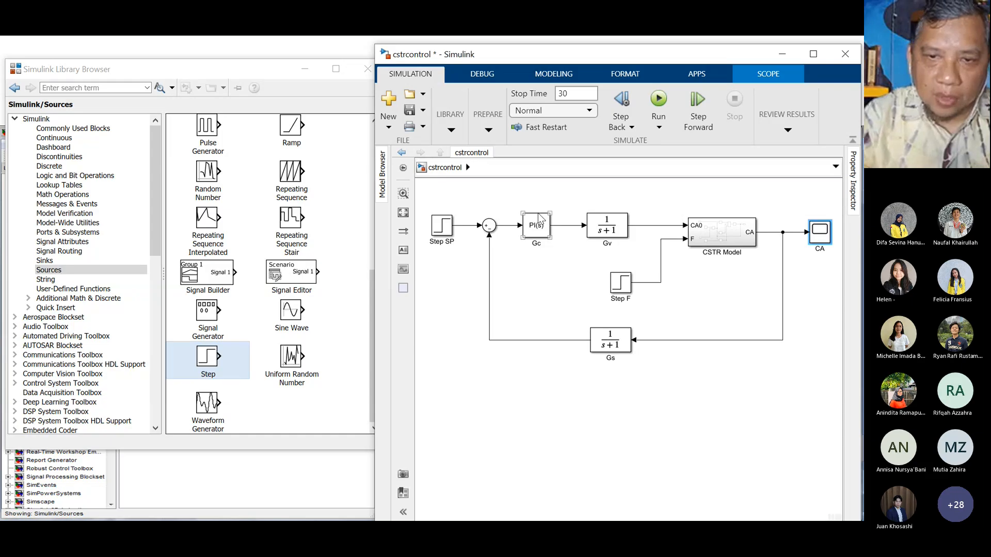
Delete the Gc controller, the sum junction and the loose line between them from the cstropenloop model.
left_click(537, 231)
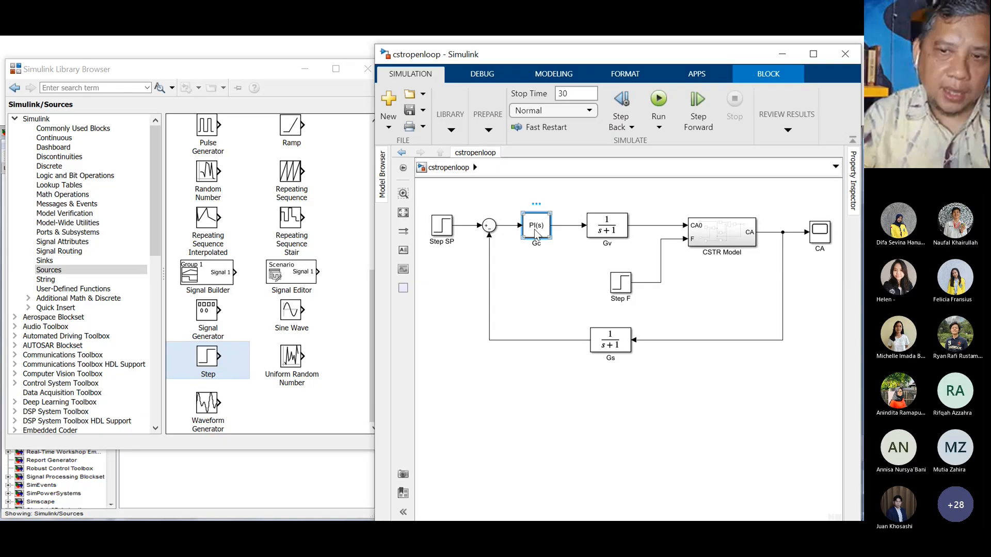
key("Delete")
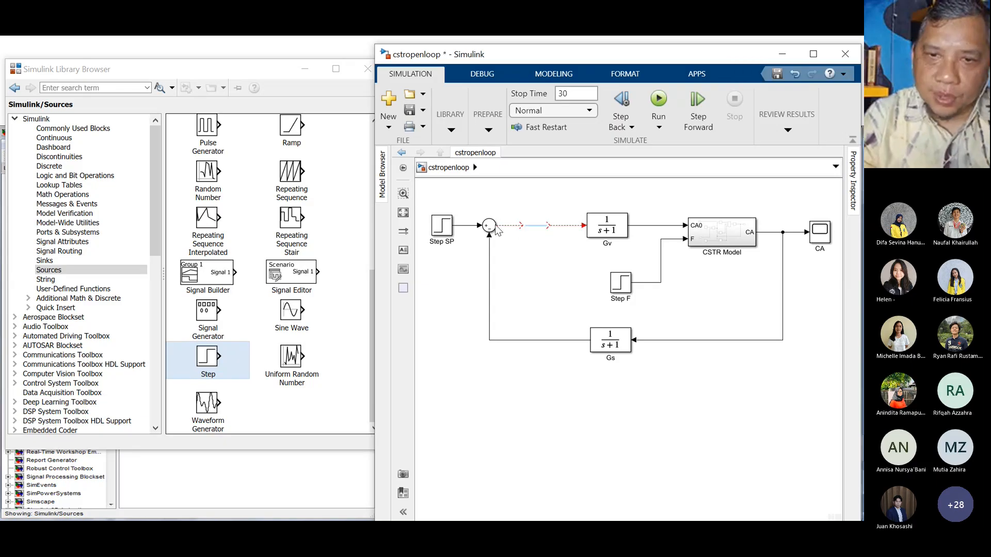
left_click(490, 227)
key("Delete")
left_click(504, 230)
key("Delete")
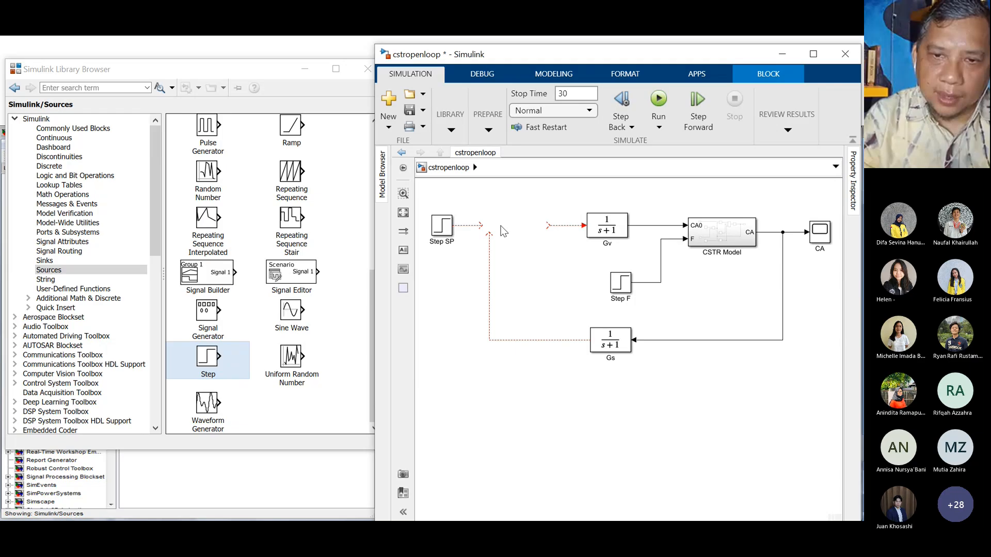
Place the Gs block in series between Step SP and Gv, and connect its input and output lines.
key("ctrl+z")
left_click_drag(480, 227, 497, 225)
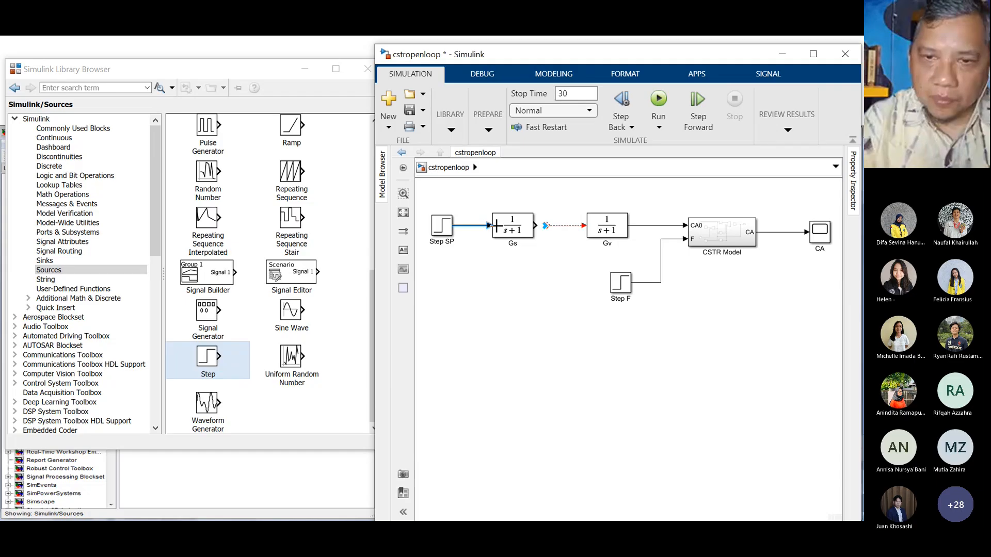
left_click_drag(497, 226, 513, 225)
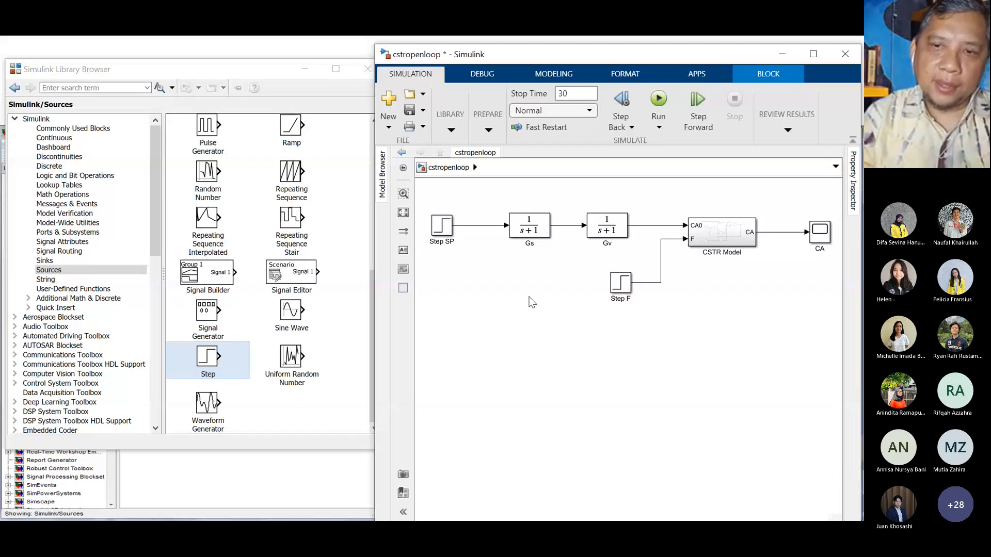
Simulate the open-loop model and inspect the CA response in its scope, renaming the Step SP source as Step MV.
left_click(721, 233)
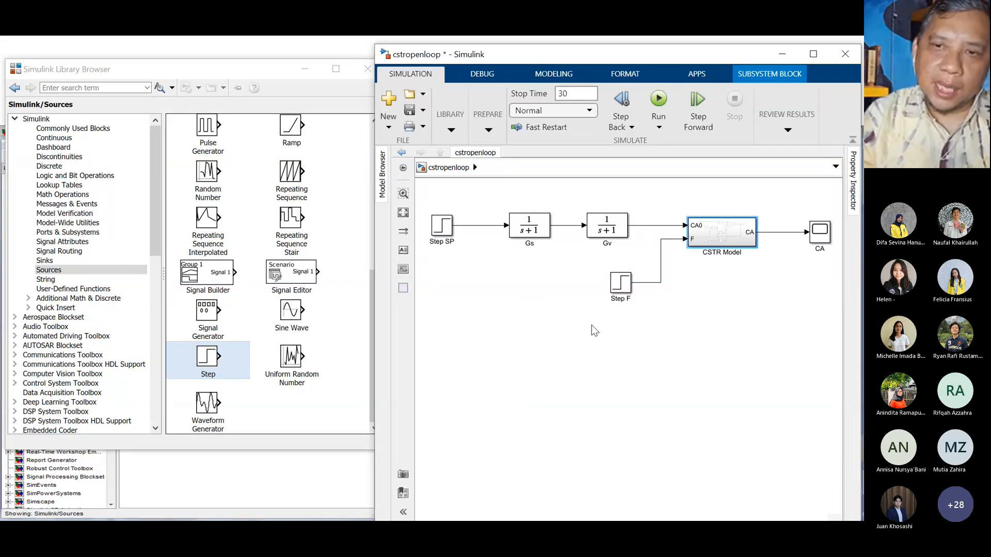
left_click(661, 96)
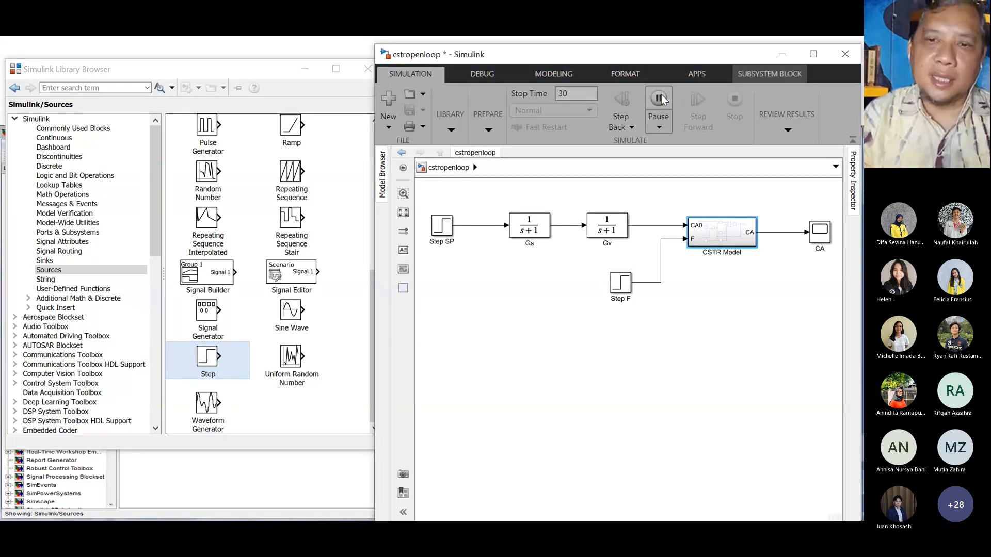
left_click(445, 231)
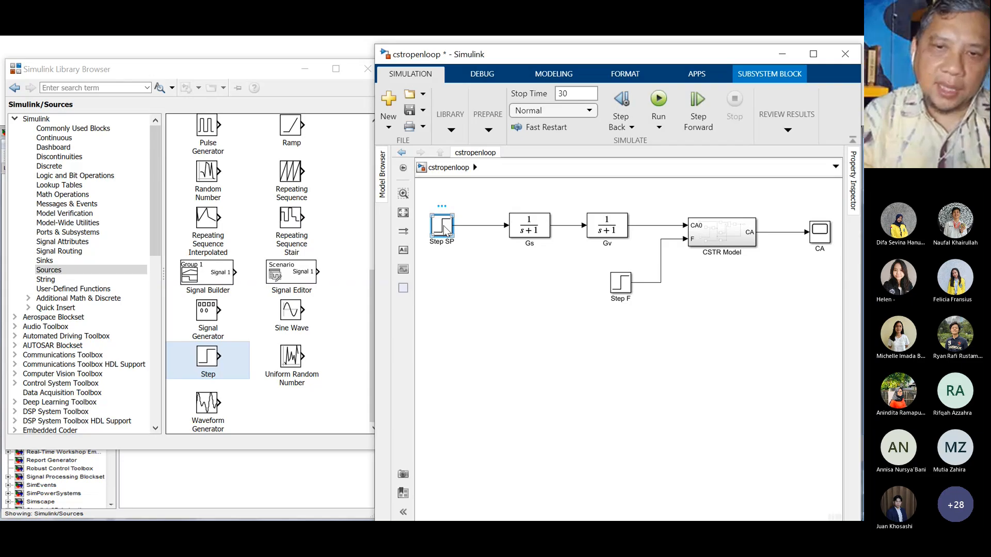
double_click(445, 231)
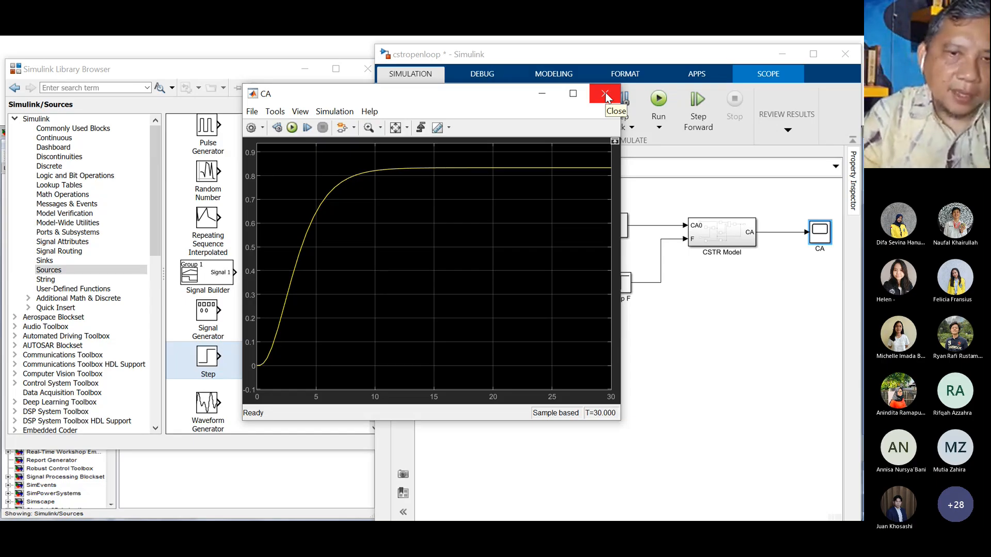
left_click(605, 94)
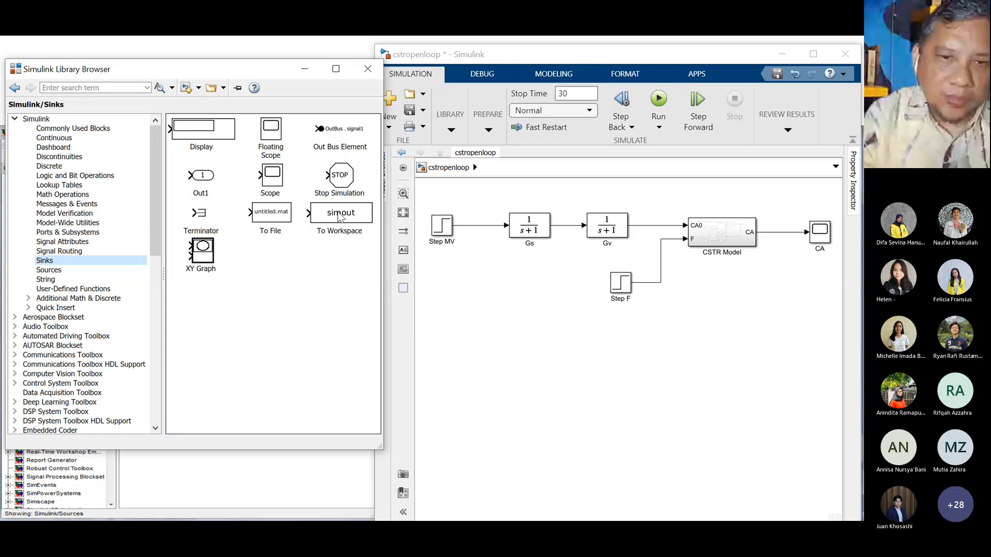
Add a To Workspace block from the Sinks library below the CA scope.
left_click_drag(340, 218, 803, 309)
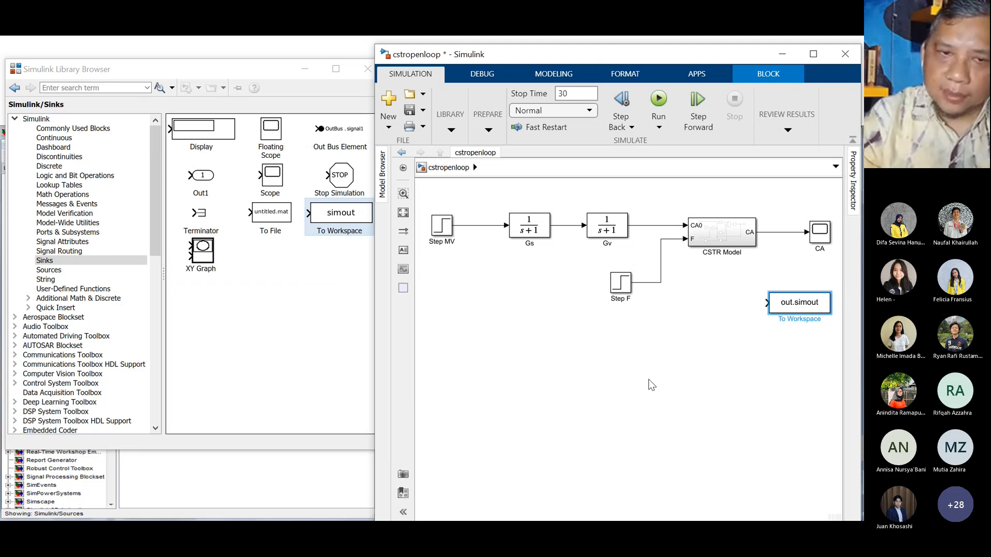
key("Delete")
left_click(46, 253)
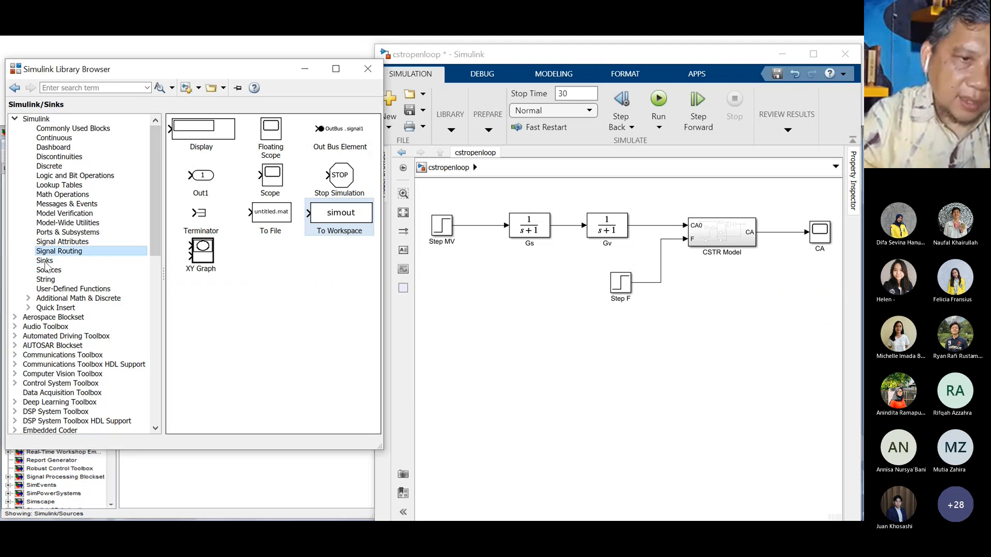
left_click(44, 261)
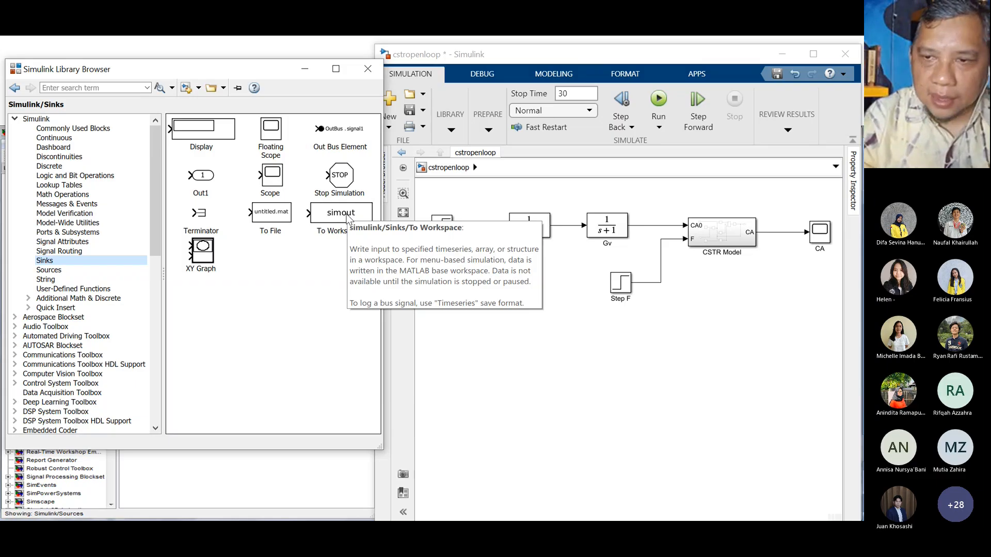
left_click_drag(348, 217, 802, 286)
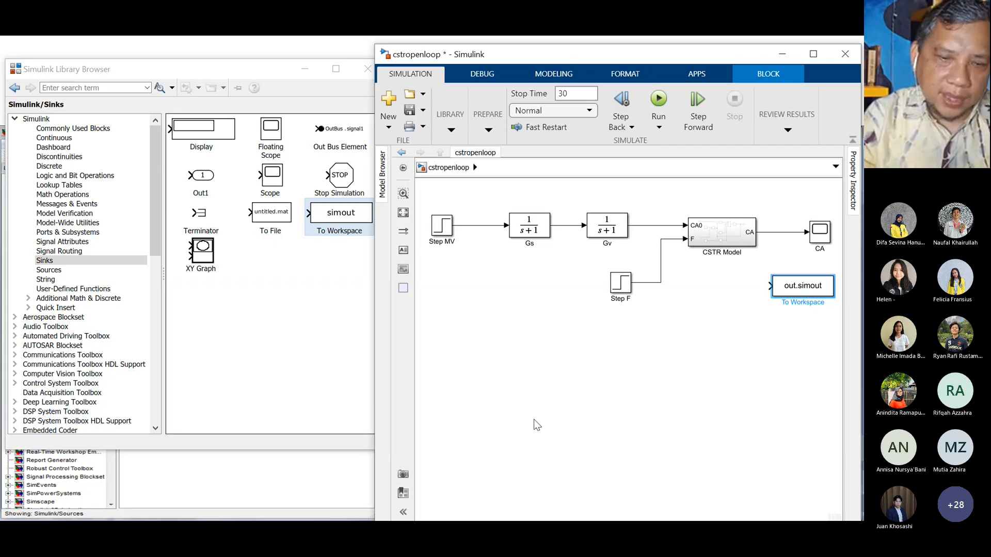
Switch to the main MATLAB window, examine the workspace variables, and return to the cstropenloop model.
left_click(285, 497)
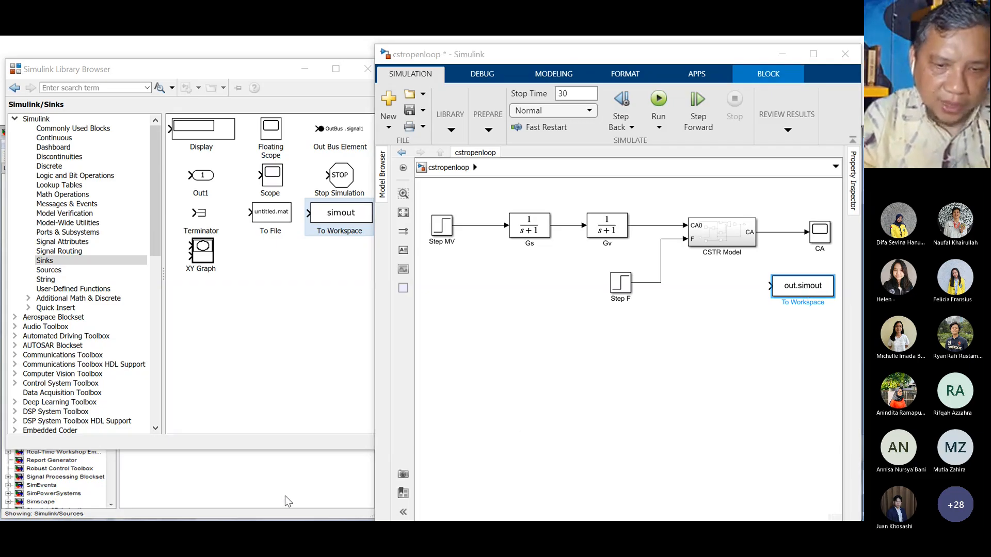
key("super")
mouse_move(476, 512)
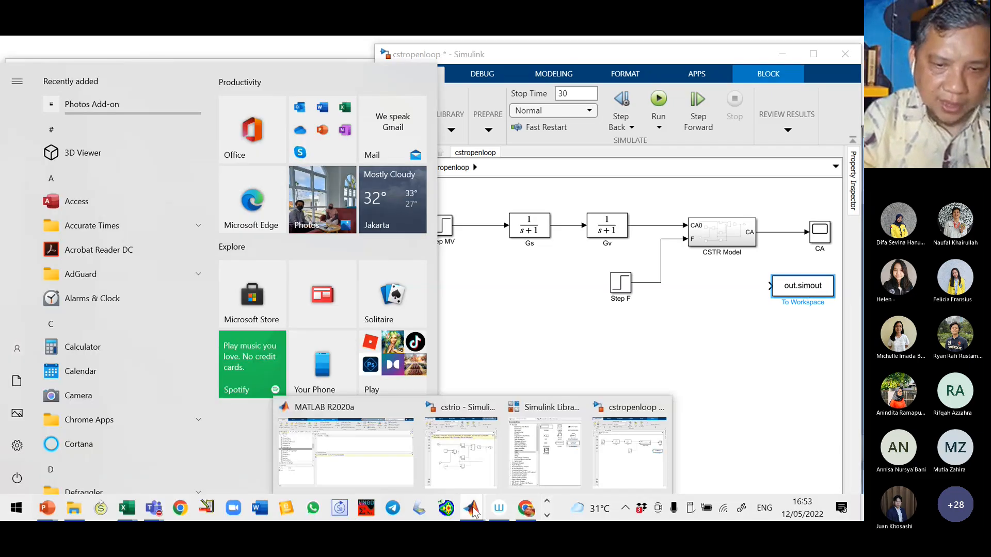
left_click(363, 453)
left_click(18, 362)
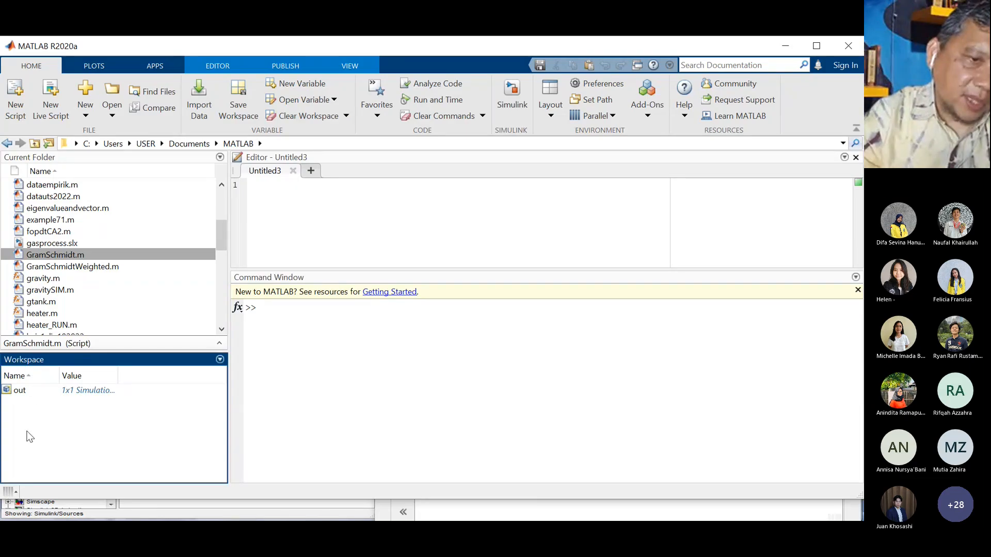
left_click(175, 516)
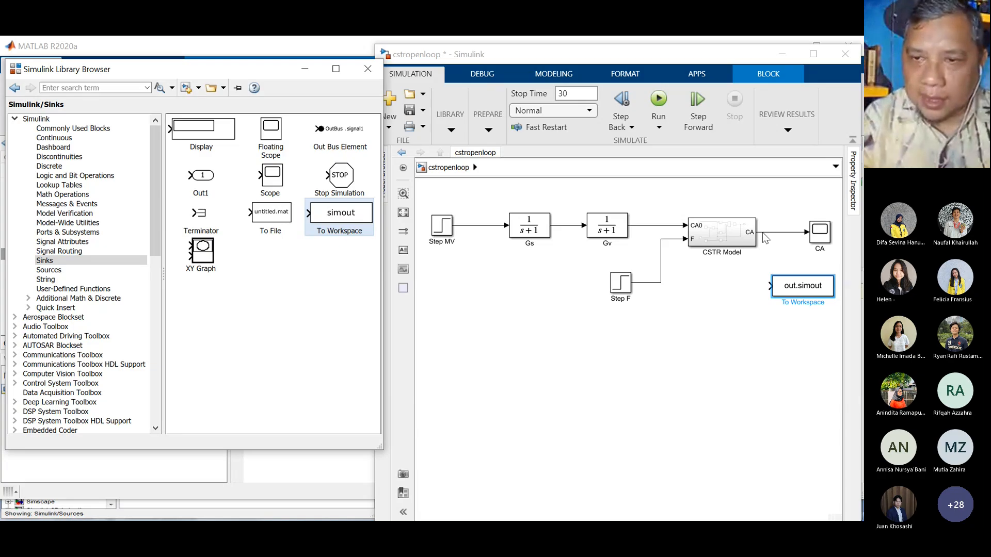
Branch the CSTR Model's CA output to the To Workspace block and set the simulation stop time to 15.
mouse_move(763, 233)
left_mouse_down()
mouse_move(762, 283)
mouse_move(774, 286)
left_mouse_up()
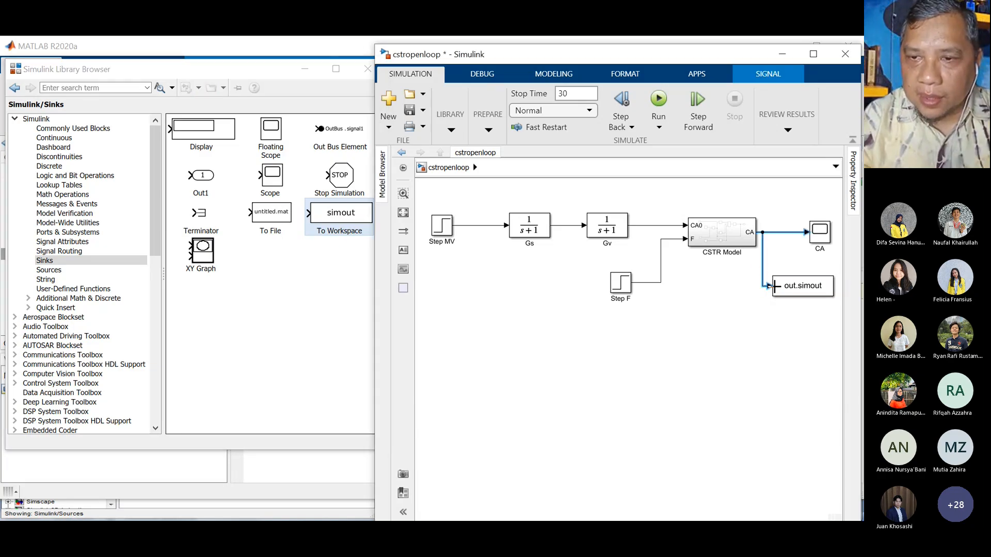
left_click(711, 359)
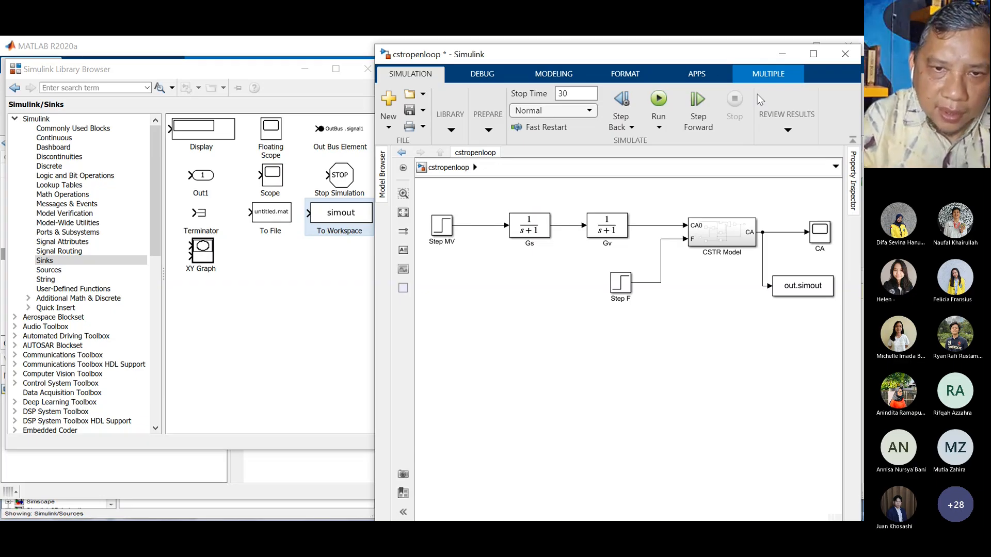
double_click(819, 233)
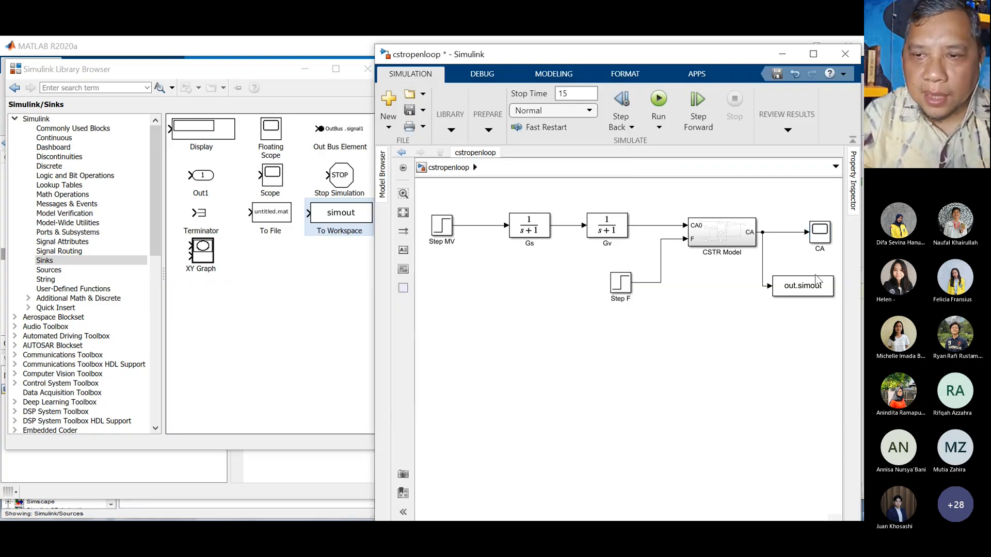
Set the To Workspace block's variable name to CA.
left_click(816, 291)
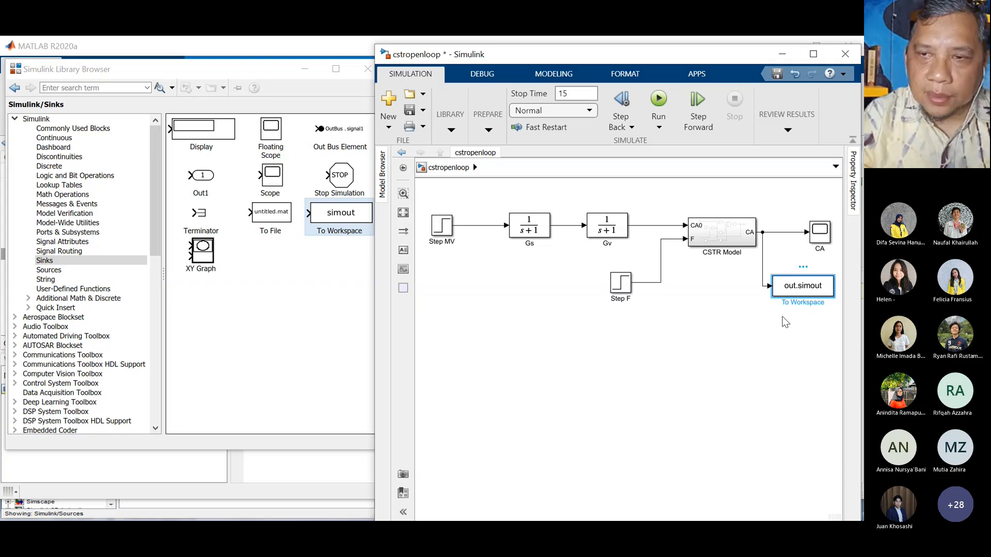
double_click(797, 287)
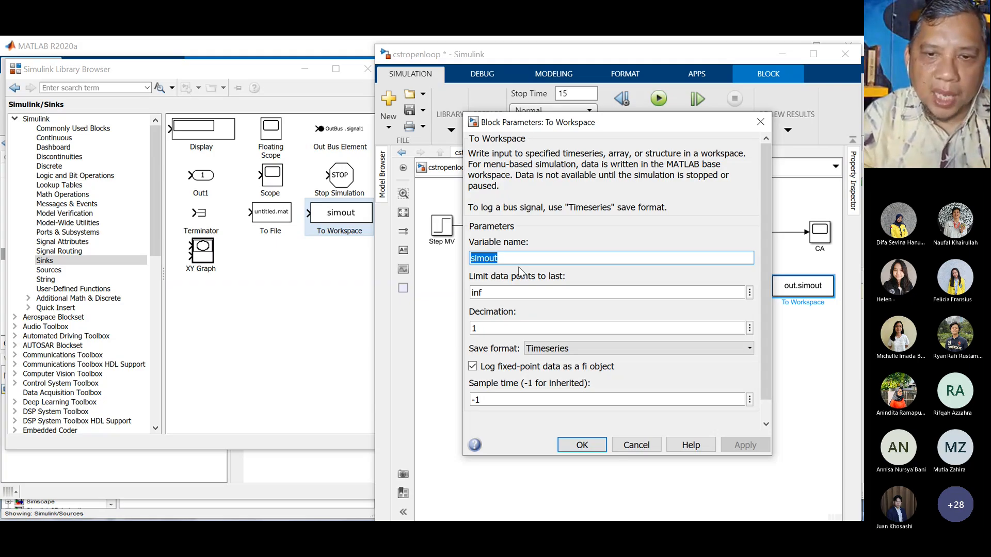
type("CA")
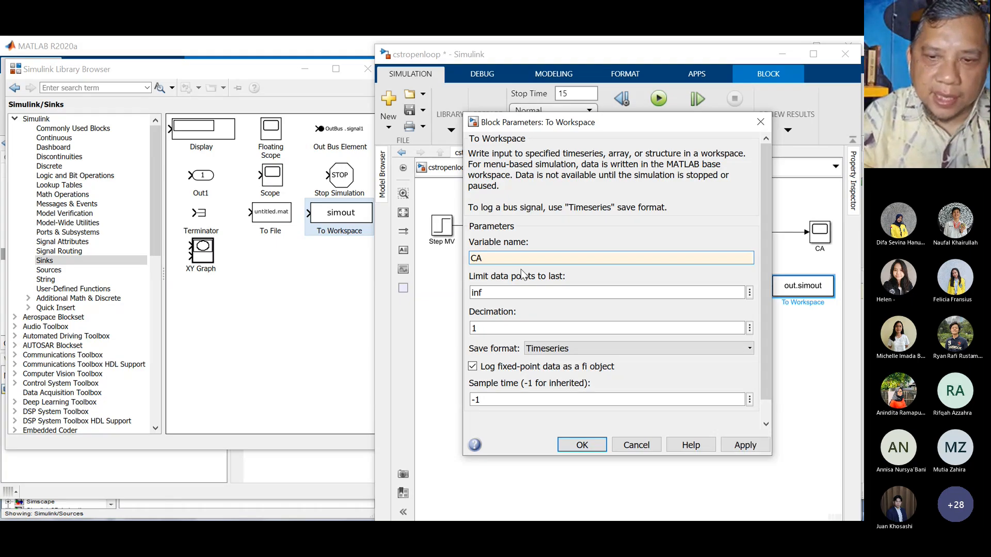
left_click(593, 449)
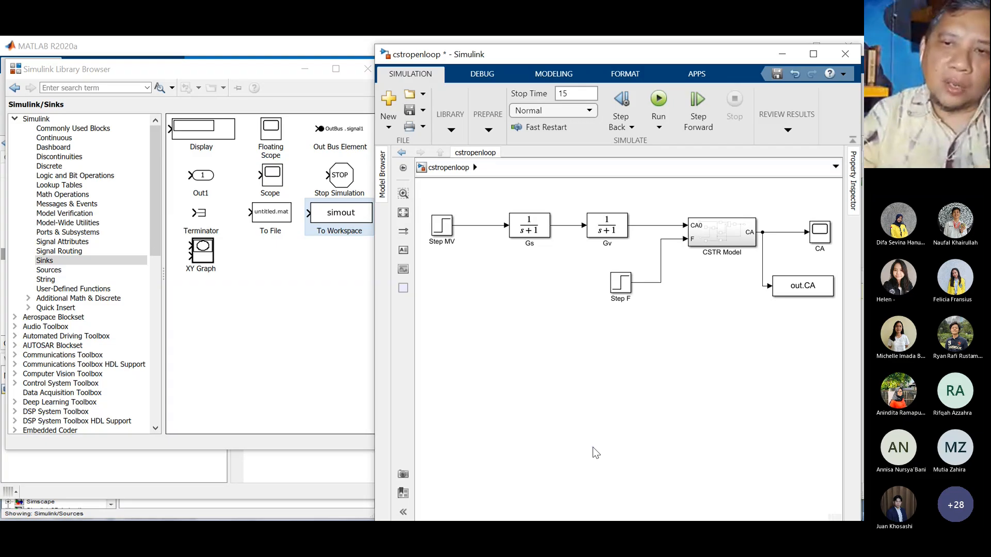
Run the open-loop simulation to log CA and check the response curve in the CA scope.
left_click(657, 102)
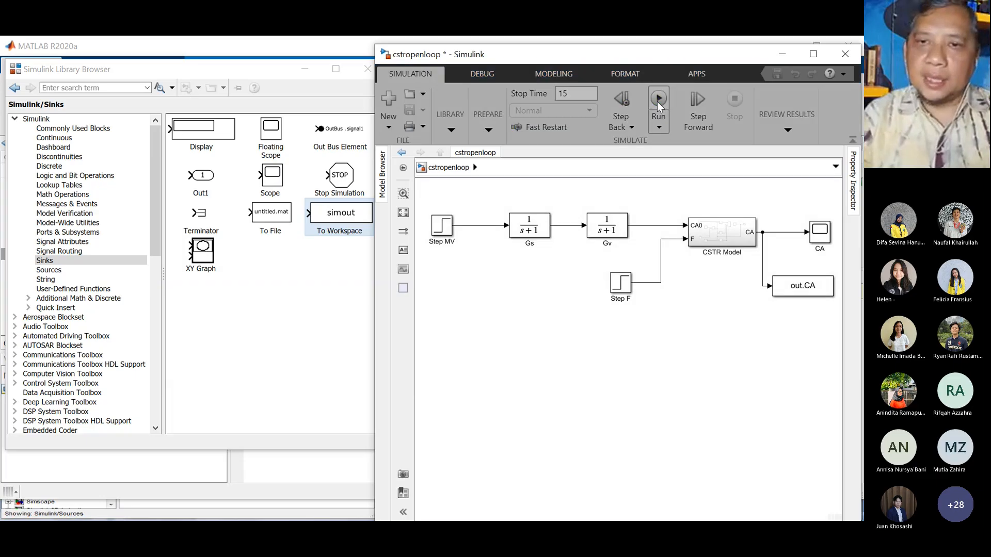
double_click(820, 233)
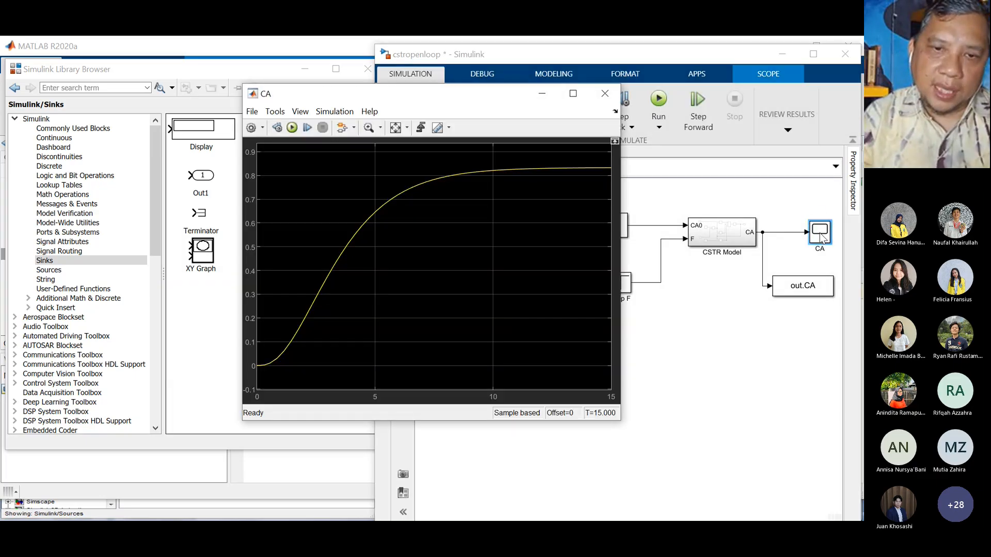
left_click(606, 95)
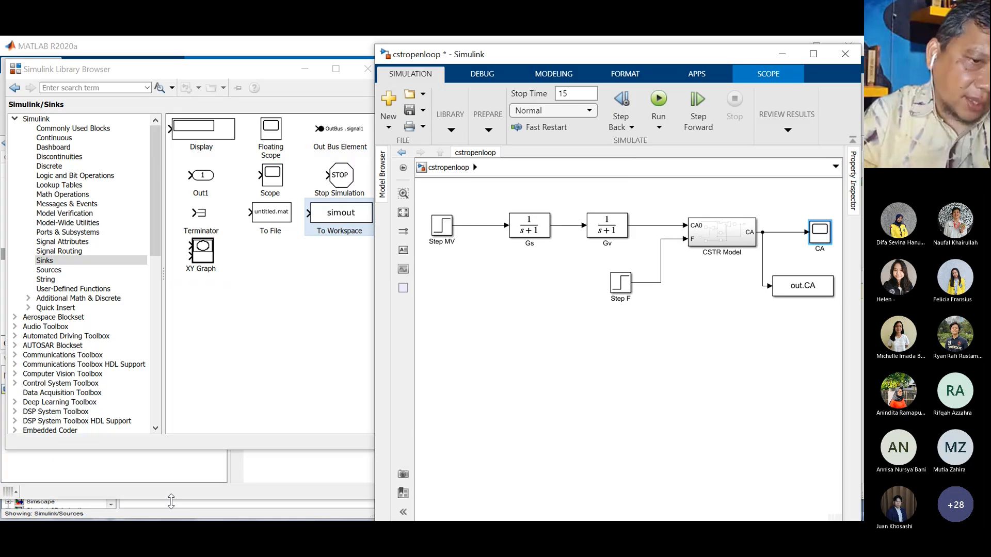
Switch to MATLAB and examine the logged CA time series inside the out variable in an enlarged window.
left_click(5, 390)
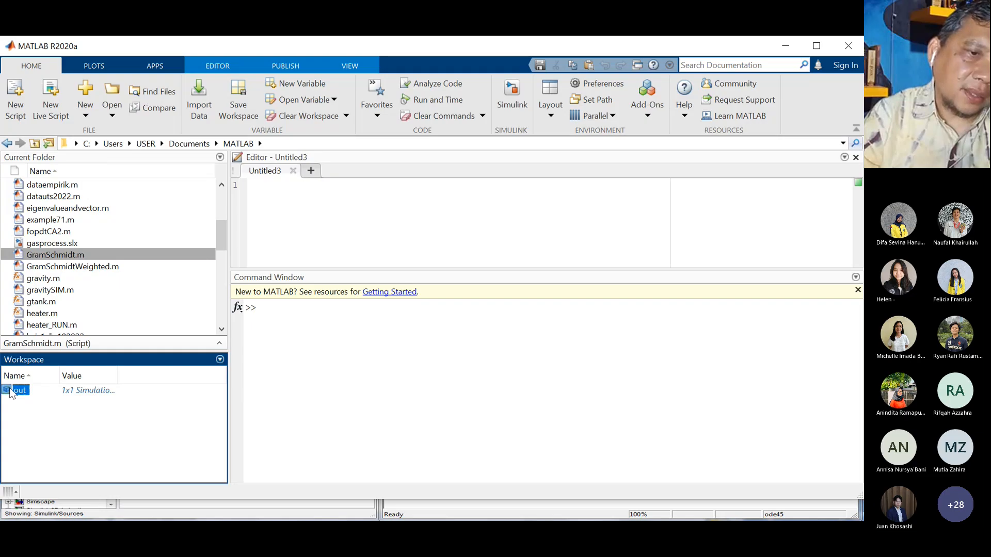
double_click(10, 392)
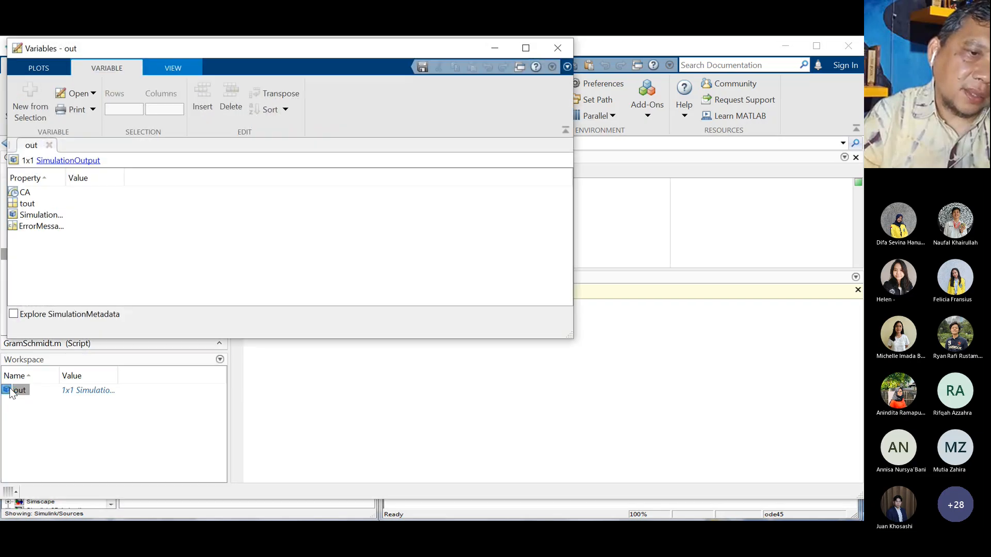
double_click(15, 193)
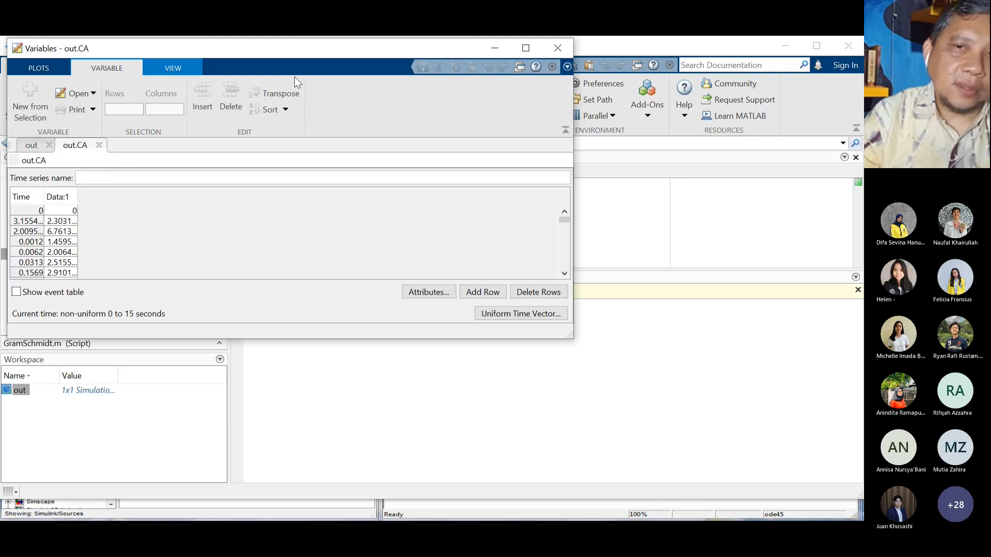
left_click(526, 49)
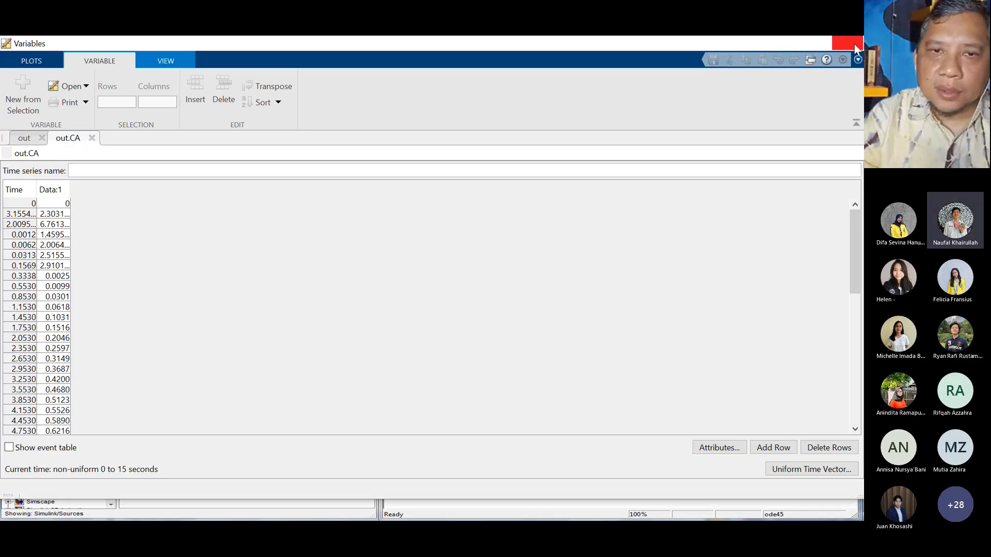
Close the enlarged Variables window showing the CA time series.
left_click(848, 43)
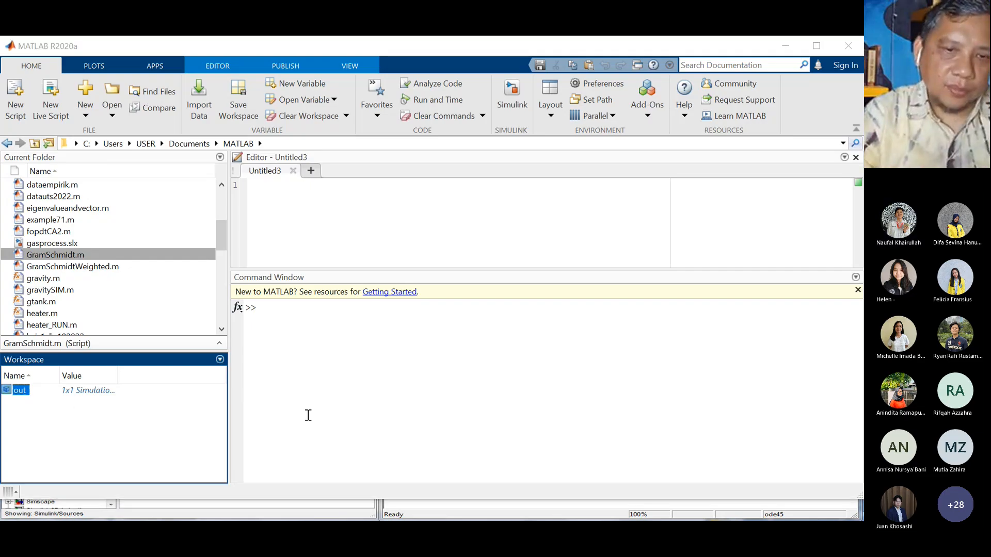
key("super")
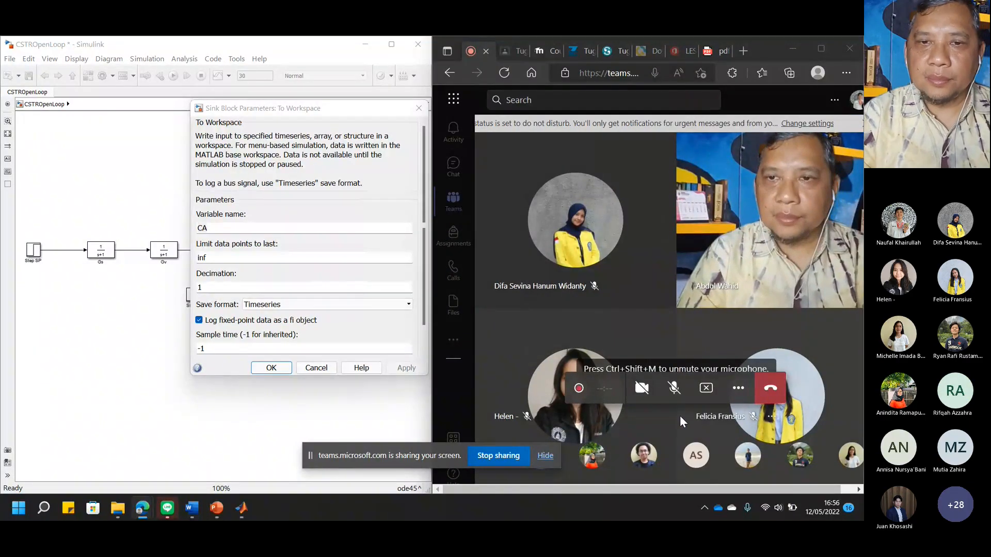
Unmute the microphone in the Teams meeting and minimize the browser window.
left_click(673, 398)
left_click(545, 456)
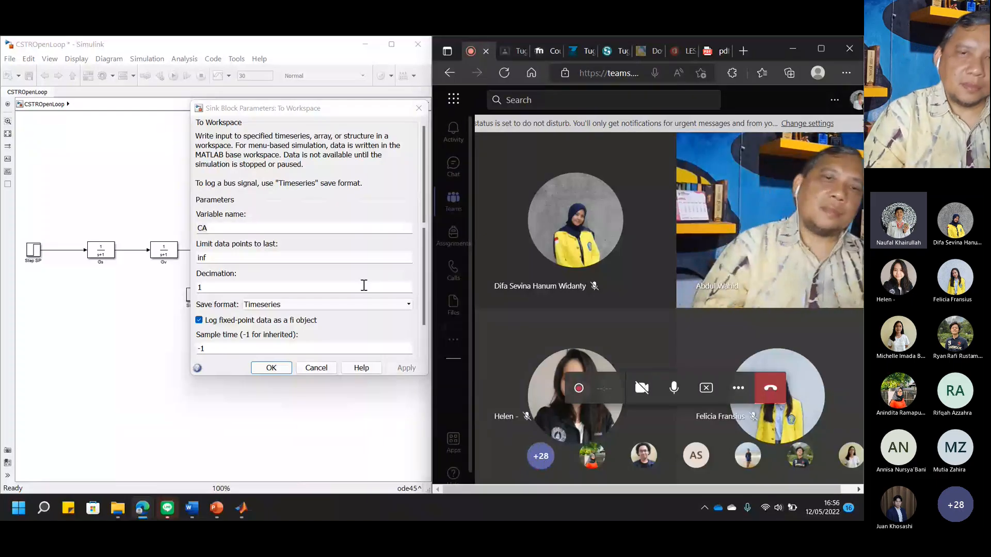
left_click(785, 50)
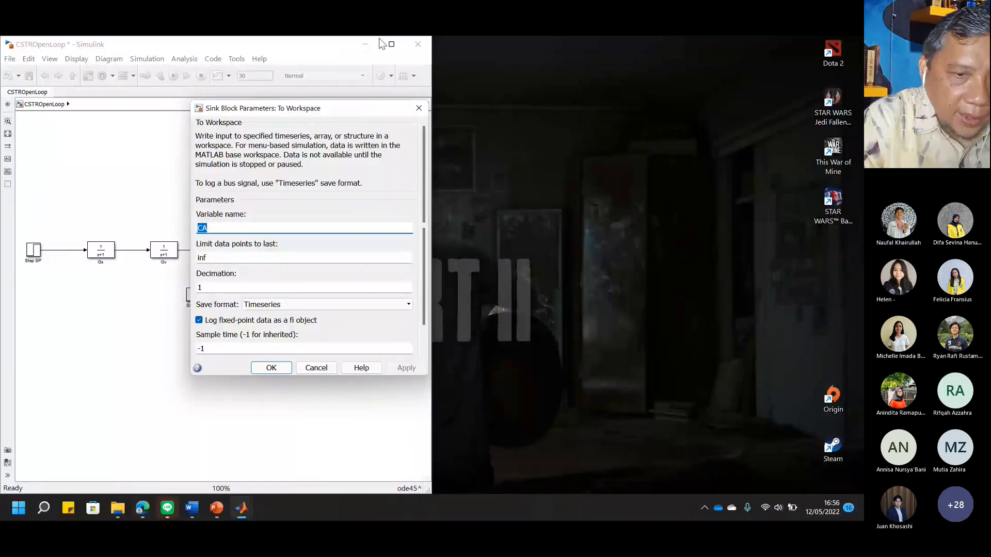
Maximize the CSTROpenLoop model window and run the open-loop simulation.
left_click(391, 44)
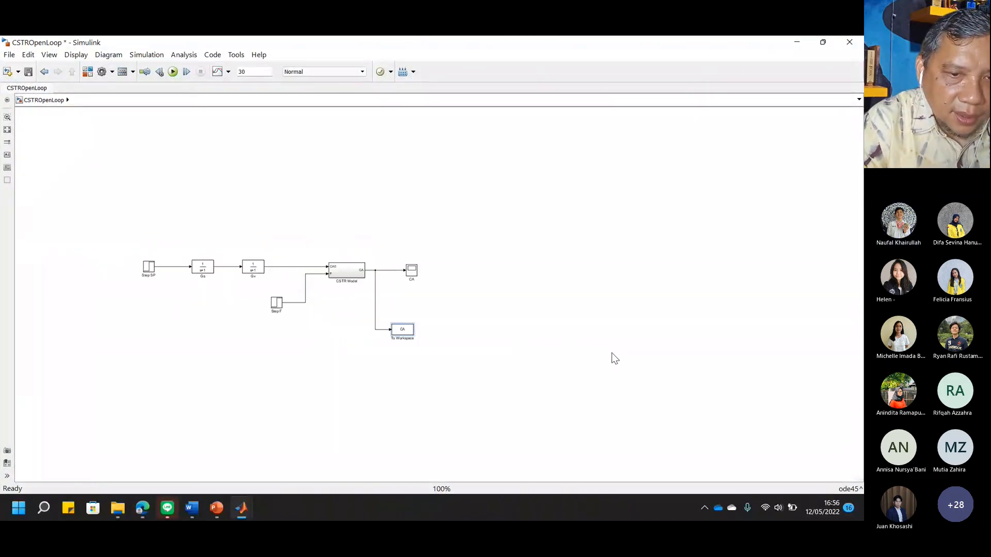
scroll(268, 337, "up", 2)
left_click(516, 334)
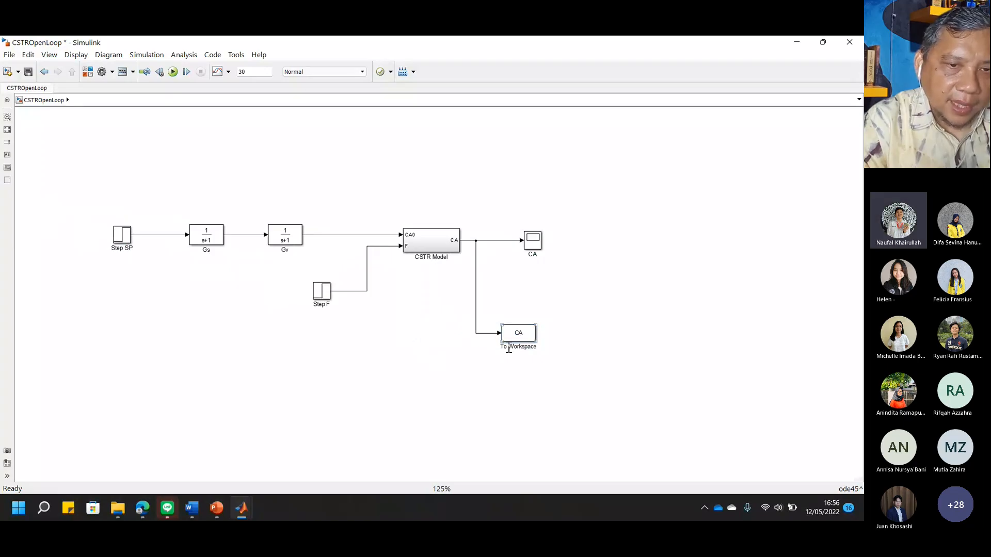
left_click(173, 72)
Switch to MATLAB R2015a, open the CA time series from the workspace and select all its time and data rows.
mouse_move(244, 505)
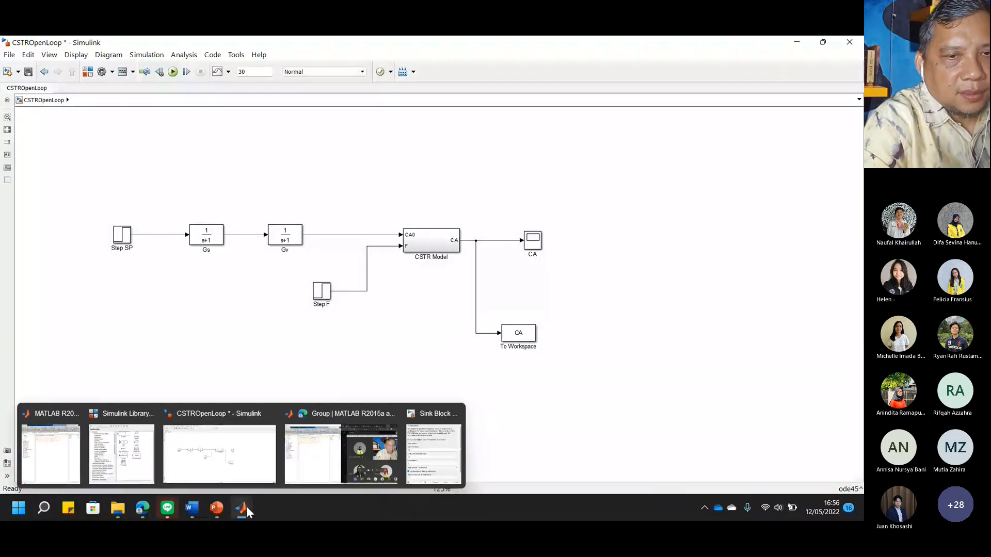
left_click(53, 460)
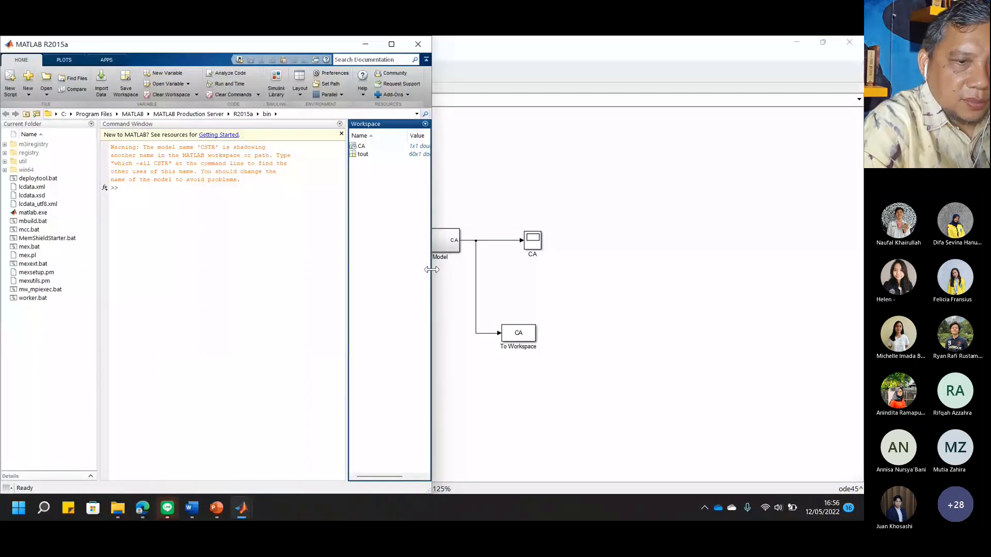
left_click_drag(432, 269, 612, 269)
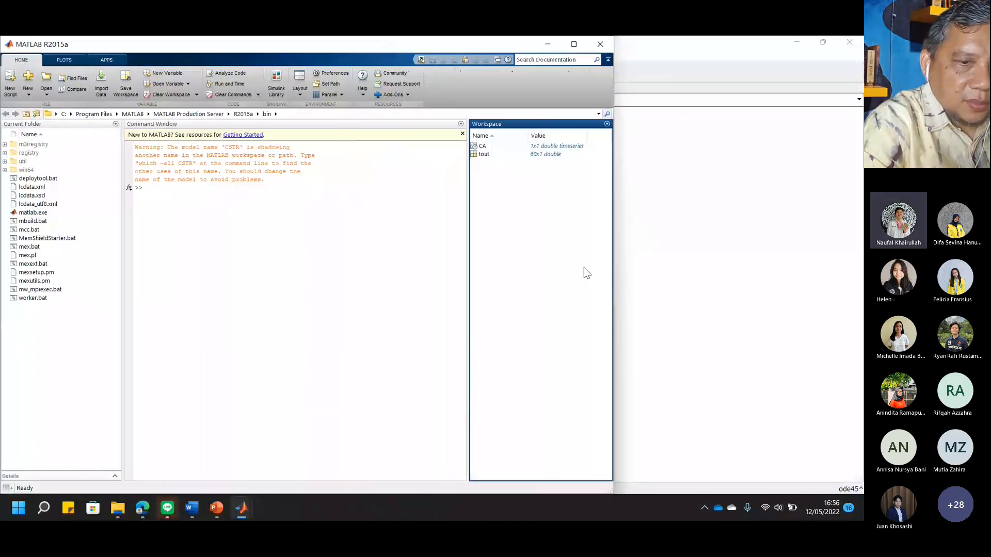
left_click(482, 147)
double_click(482, 147)
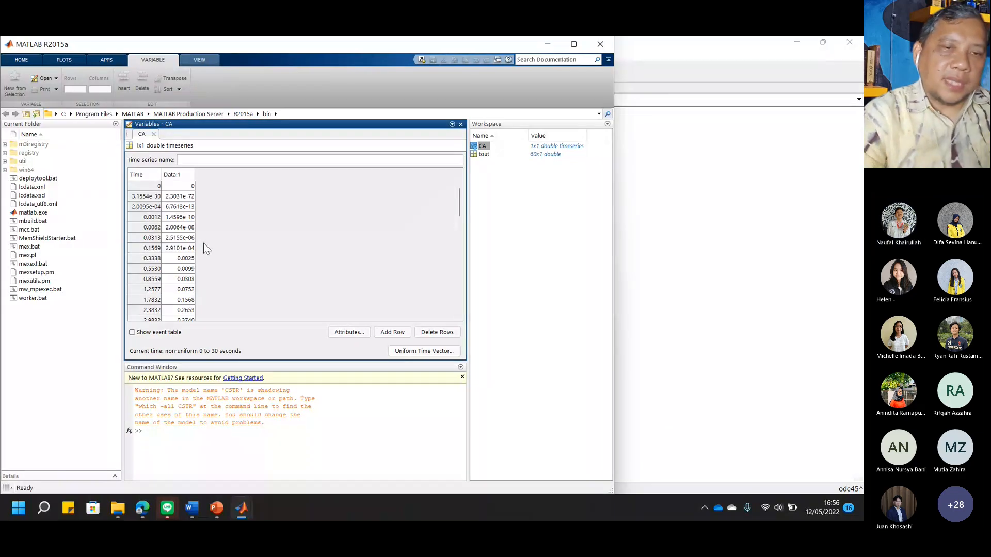
left_click_drag(174, 193, 191, 321)
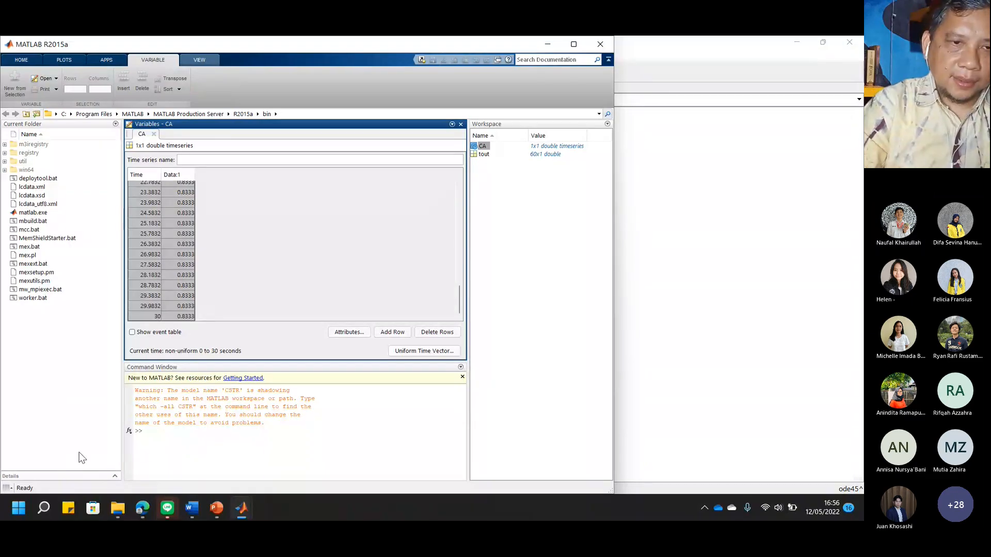
Create a blank Excel workbook and paste the copied CA time series starting at cell B3.
left_click(43, 509)
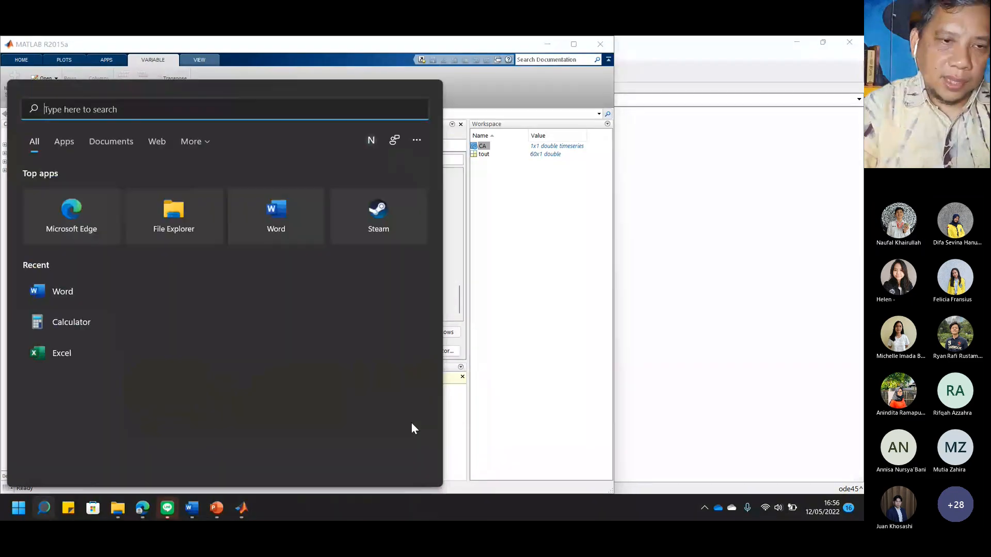
left_click(62, 353)
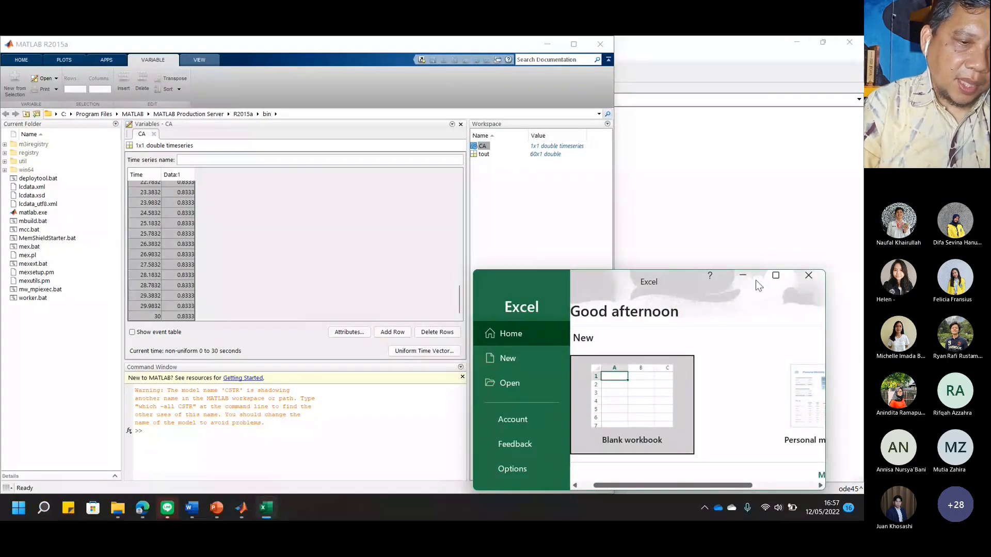
double_click(698, 276)
left_click(199, 179)
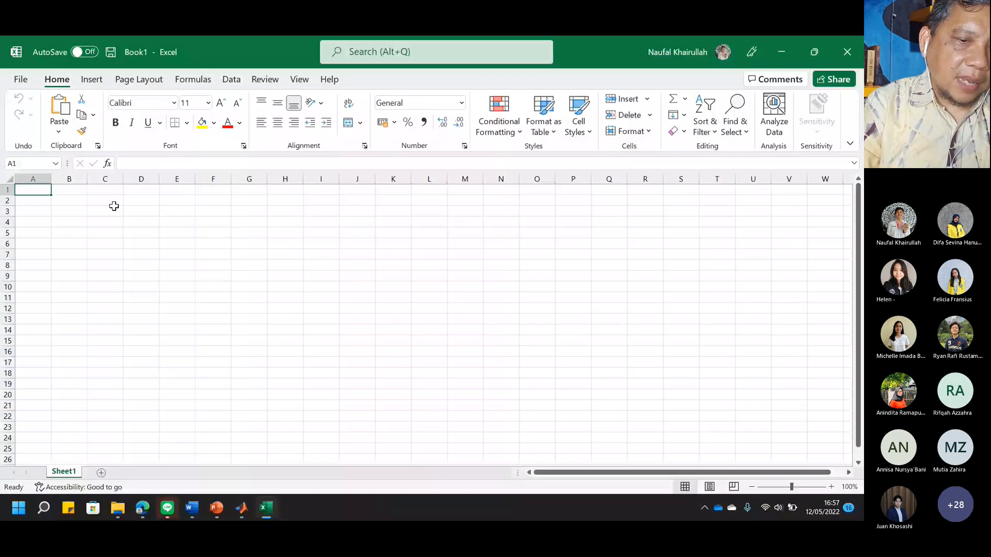
left_click(72, 213)
key("ctrl+v")
left_click(223, 279)
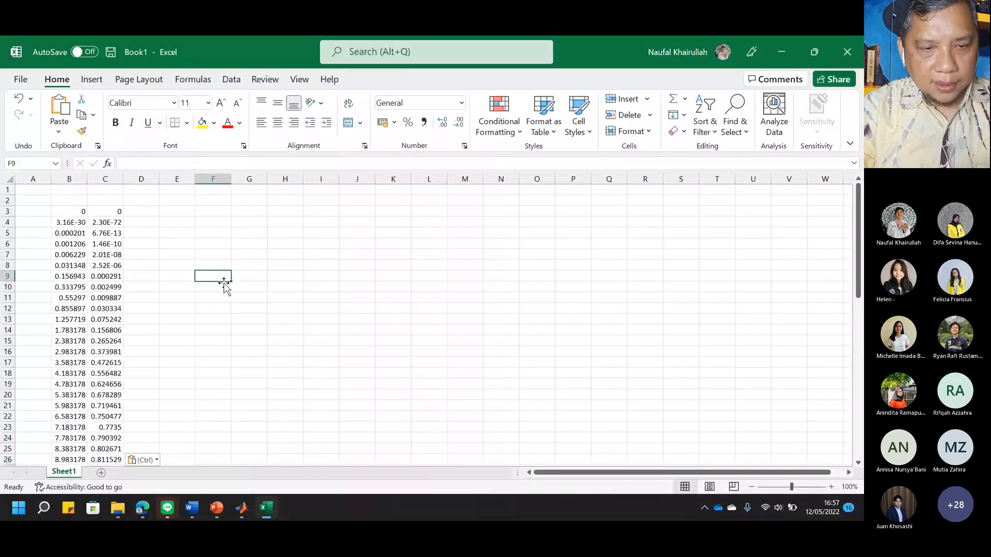
Center the pasted data in B3:C62 and apply all borders to it.
left_click(76, 212)
left_click_drag(84, 229, 115, 463)
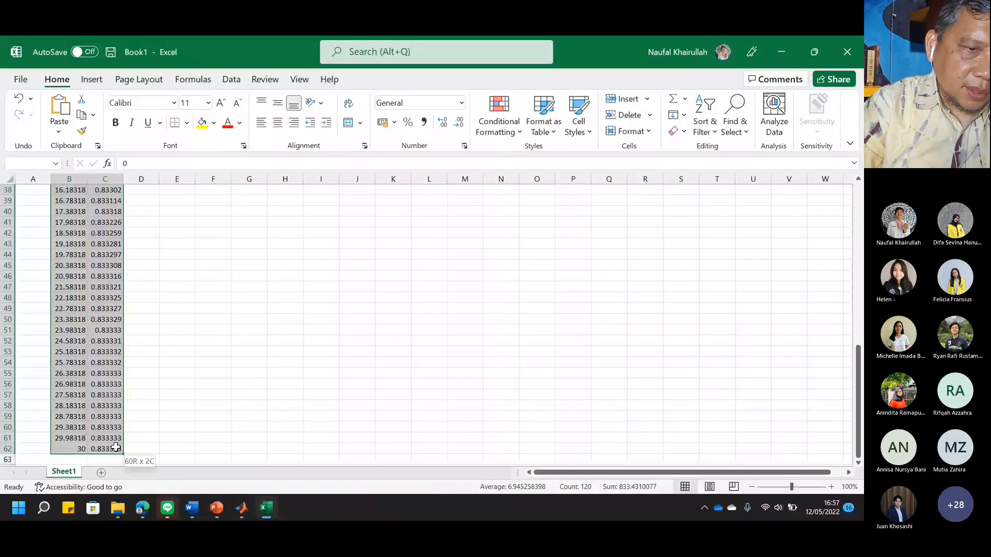
left_click(278, 123)
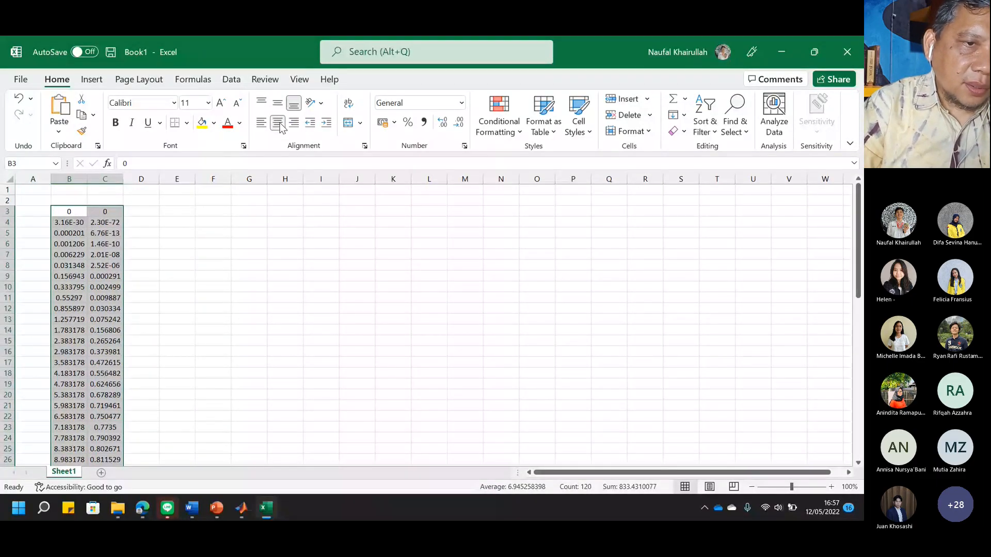
left_click(187, 123)
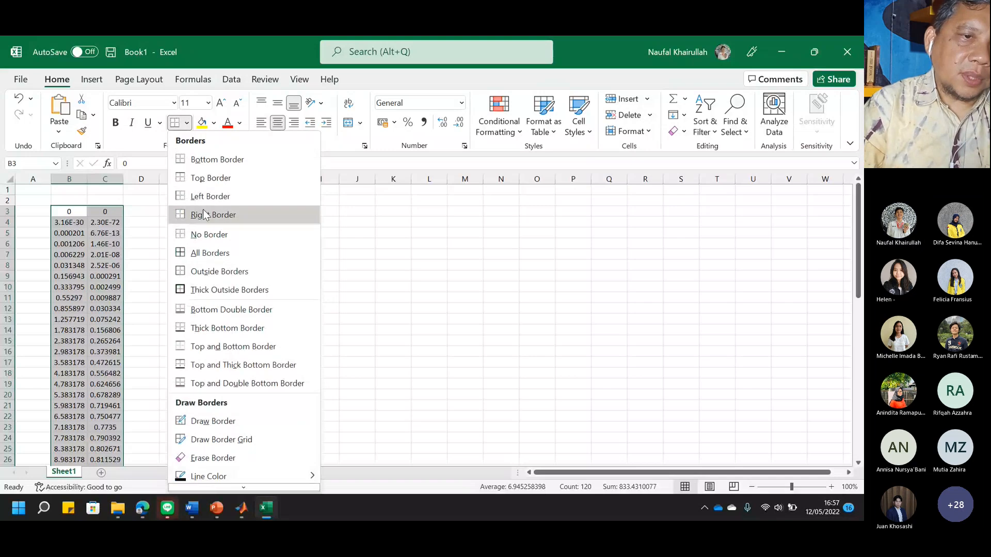
left_click(209, 250)
left_click(165, 247)
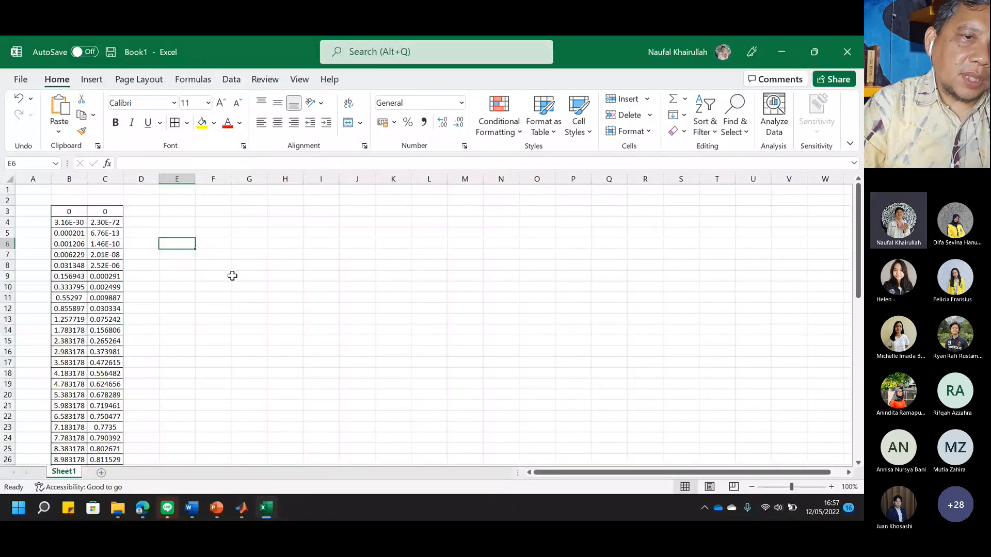
Arrange the Excel workbook side by side with the meeting browser window.
key("super+Left")
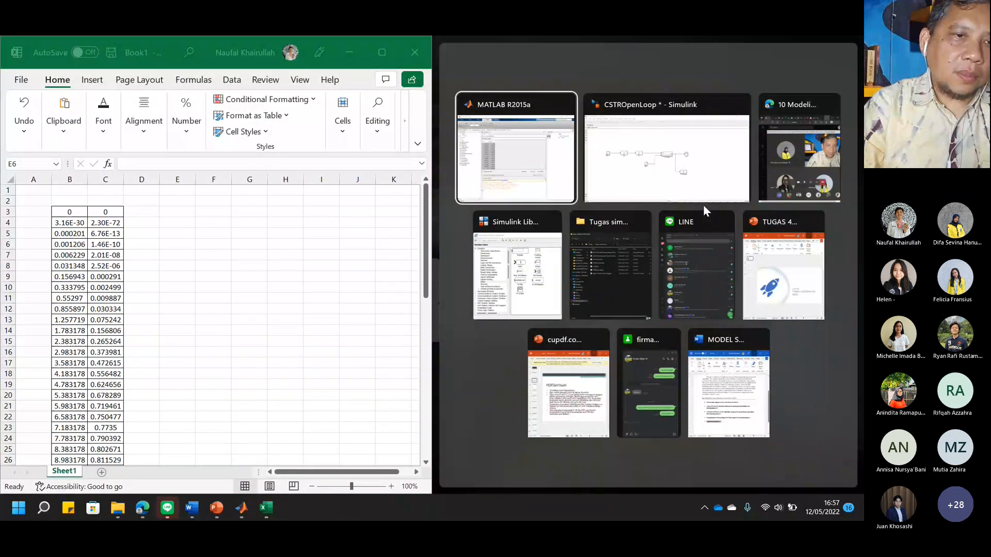
left_click(779, 161)
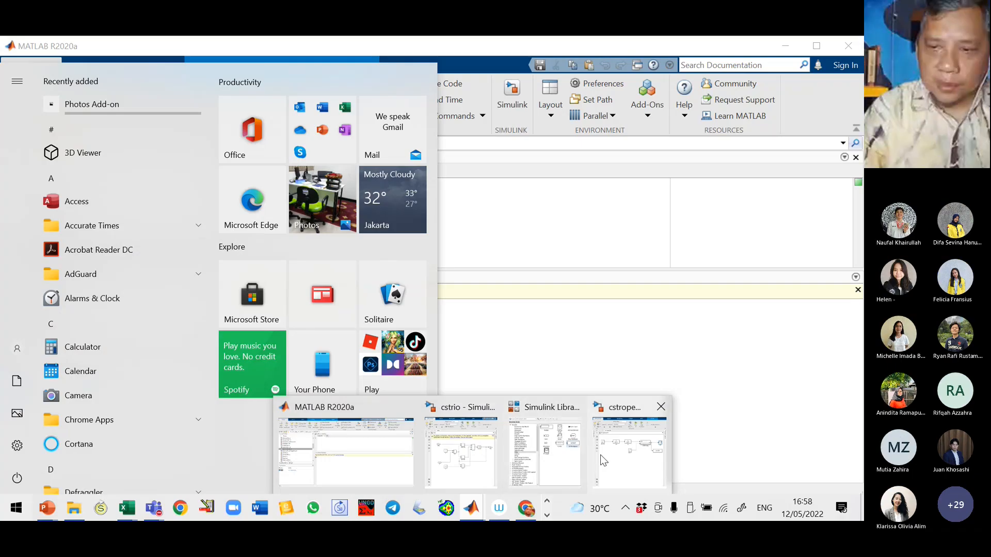
Switch to the cstropenloop model, set the simulation stop time to 20 and run it.
left_click(599, 454)
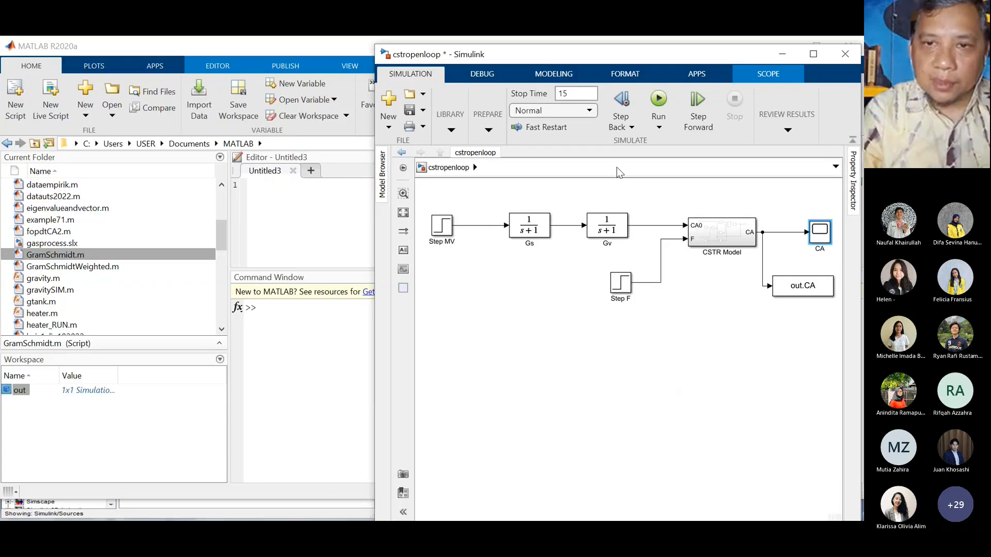
left_click(576, 94)
key("BackSpace")
key("BackSpace")
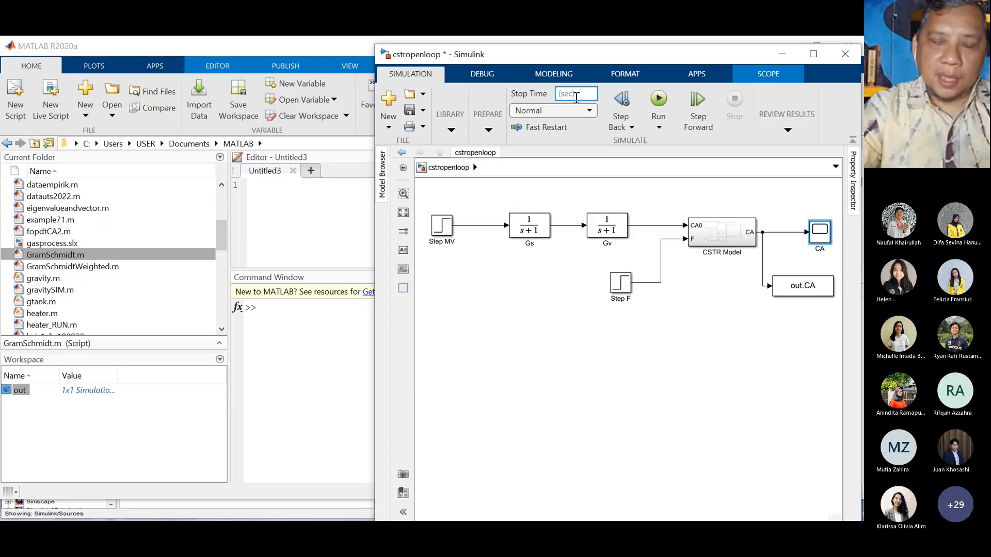
type("20")
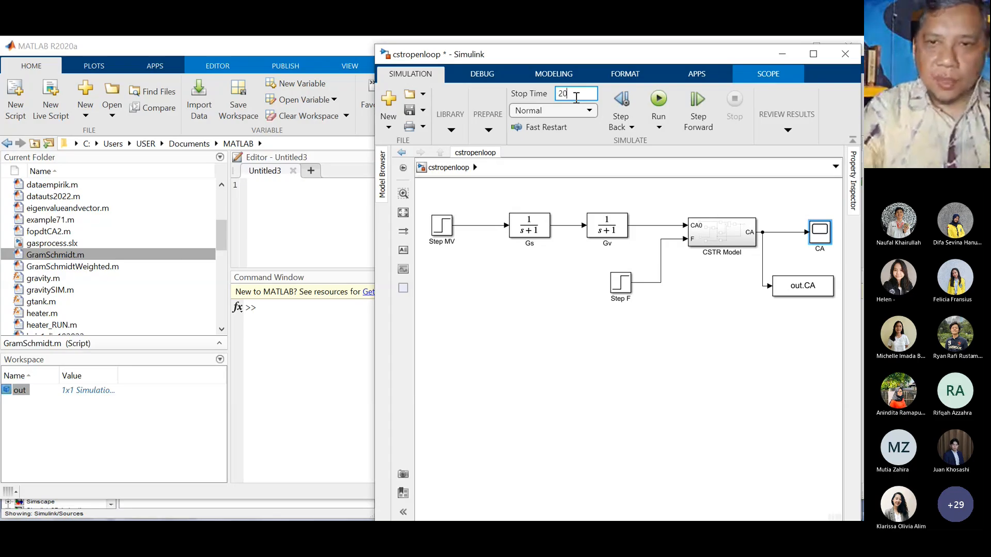
left_click(665, 99)
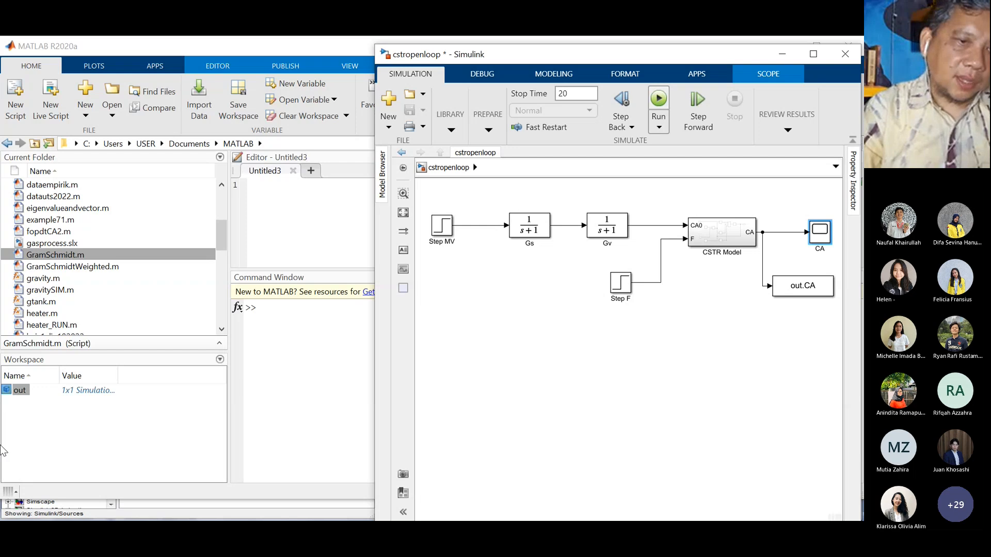
Open the CA time series inside the out variable in the MATLAB workspace and go to its first row.
left_click(10, 391)
double_click(11, 390)
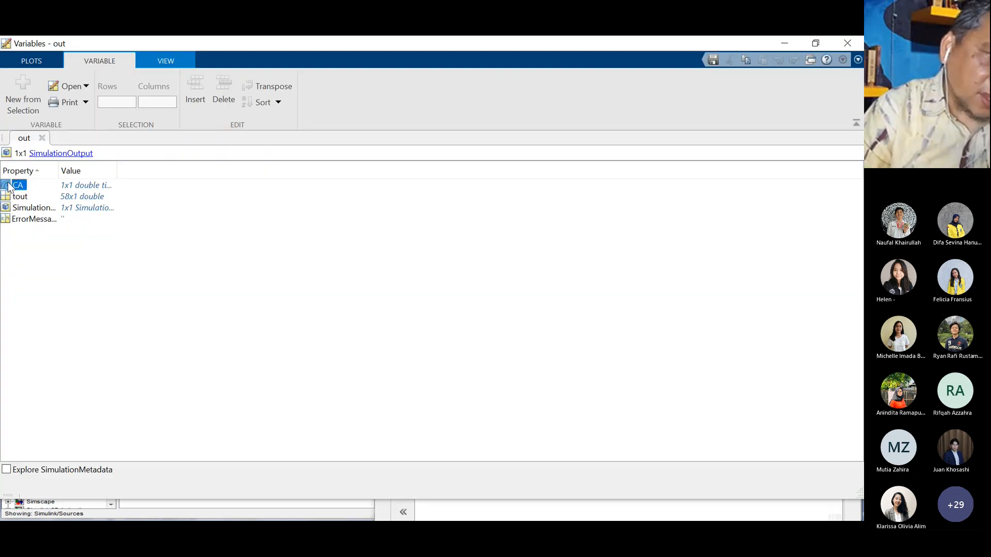
double_click(9, 185)
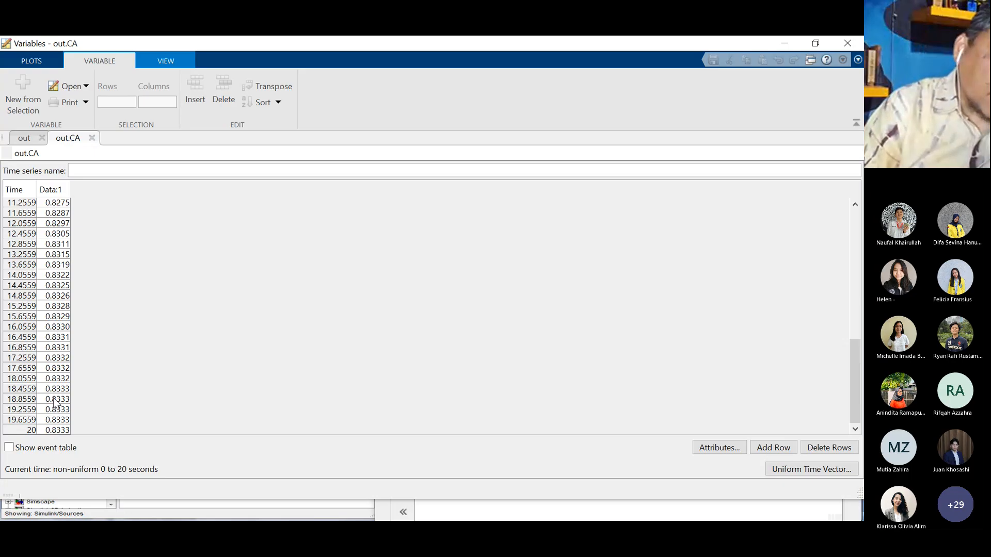
scroll(102, 324, "up", 3)
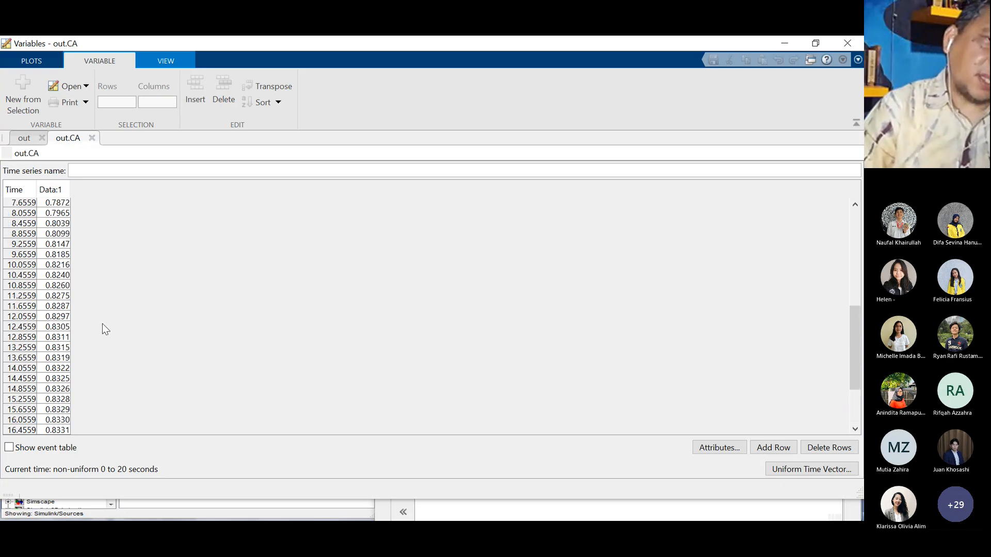
scroll(102, 324, "up", 9)
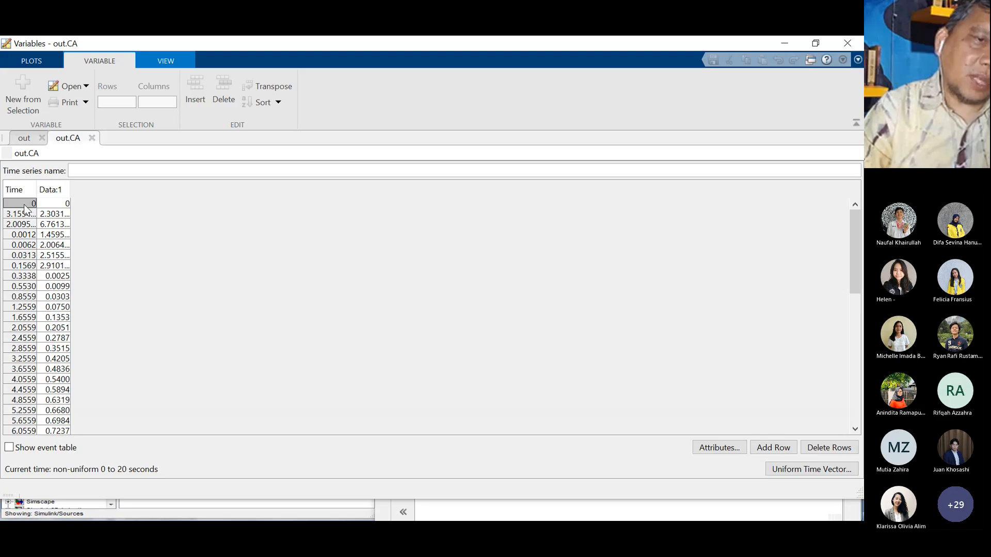
Select all time and data rows of the CA time series from time 0 to 20.
key("shift+Right")
key("shift+Down")
key("shift+Down")
key("shift+Down")
key("shift+Down")
key("shift+Down")
key("shift+Down")
key("shift+Down")
key("shift+Down")
key("shift+Down")
key("shift+Down")
key("shift+Down")
key("shift+Down")
key("shift+Down")
key("shift+Down")
key("shift+Down")
key("shift+Down")
key("shift+Down")
key("shift+Down")
key("shift+Down")
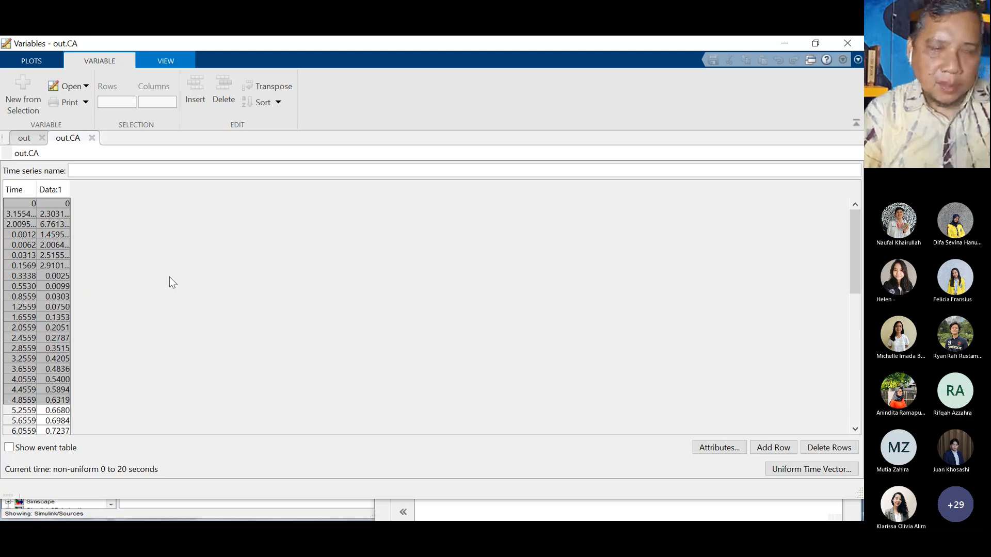
key("ctrl+shift+Down")
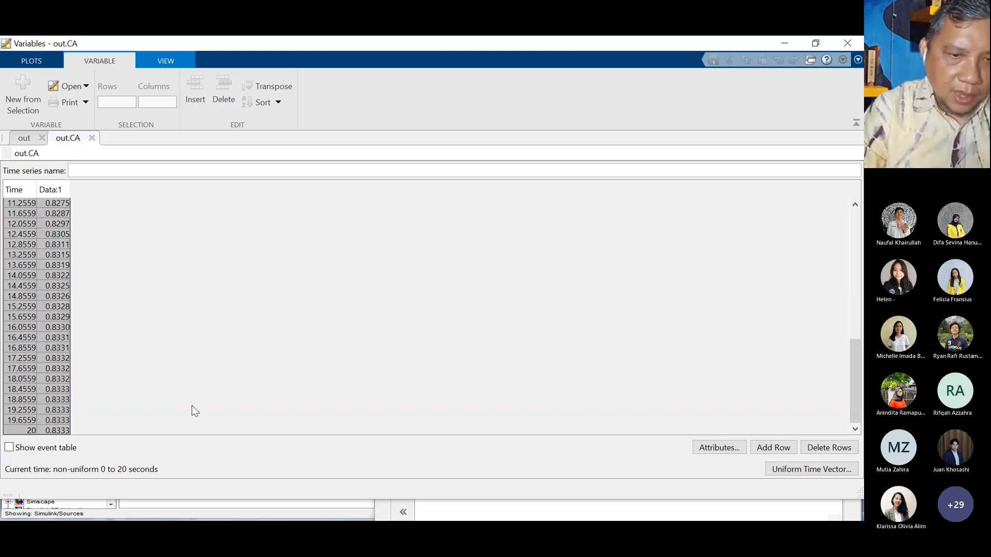
Switch to Excel and paste the copied CA time series into the blank sheet starting at cell A3.
key("super")
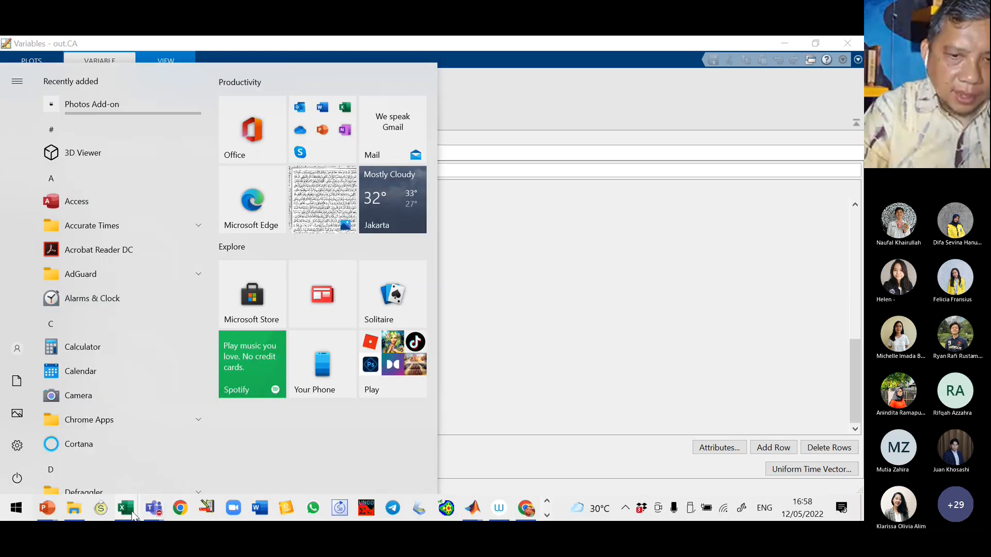
left_click(125, 509)
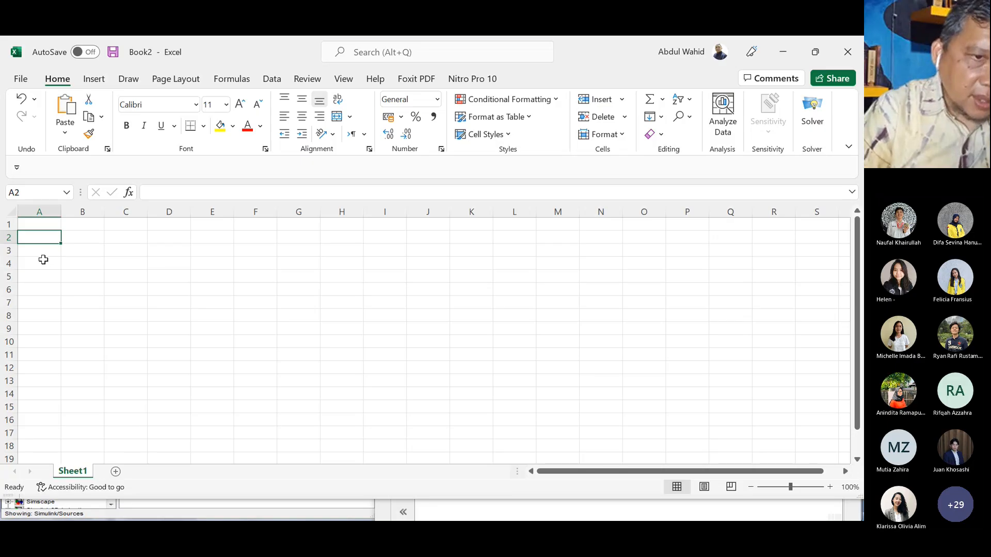
left_click(44, 253)
key("ctrl+v")
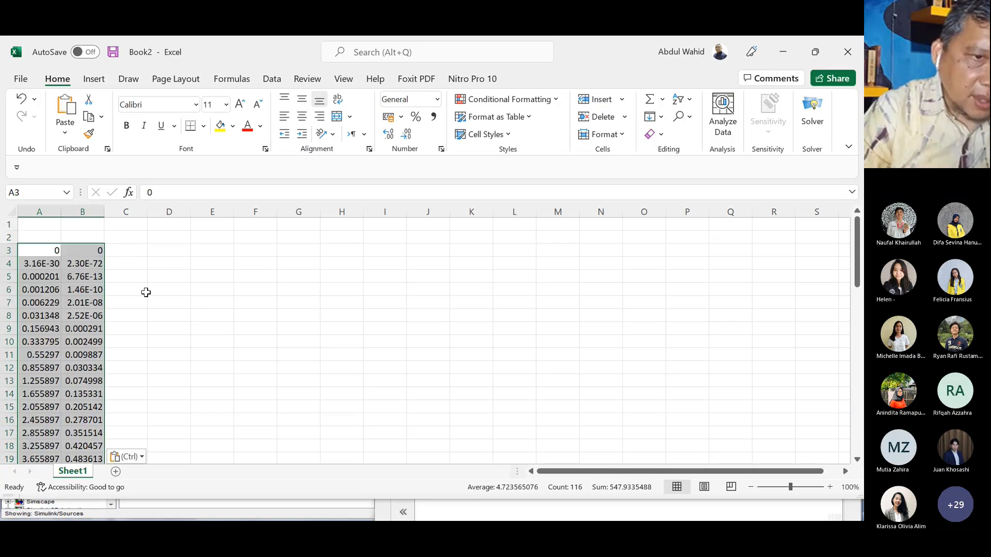
Label the pasted data columns with the headers t in A2 and CA in B2.
left_click(45, 237)
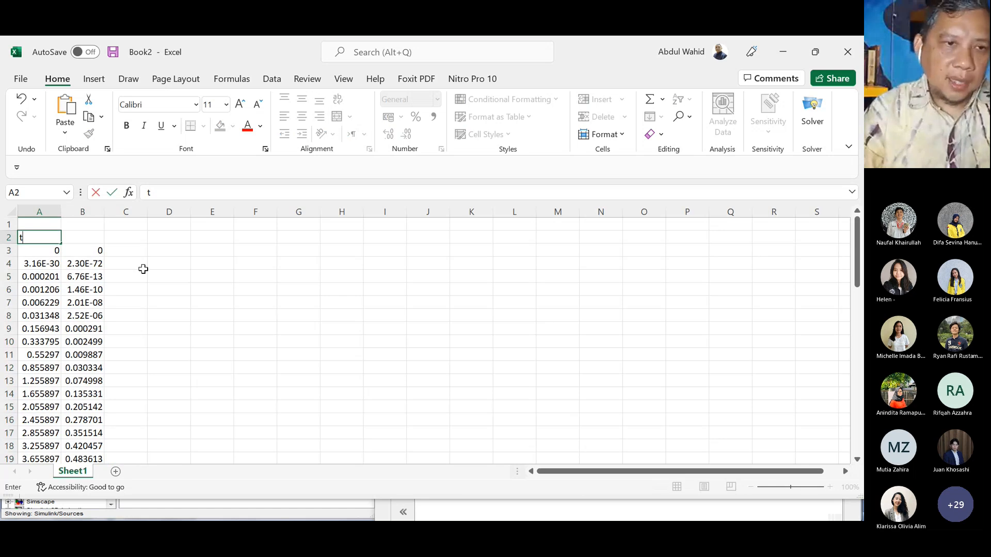
type("t")
key("Tab")
type("CA")
key("Tab")
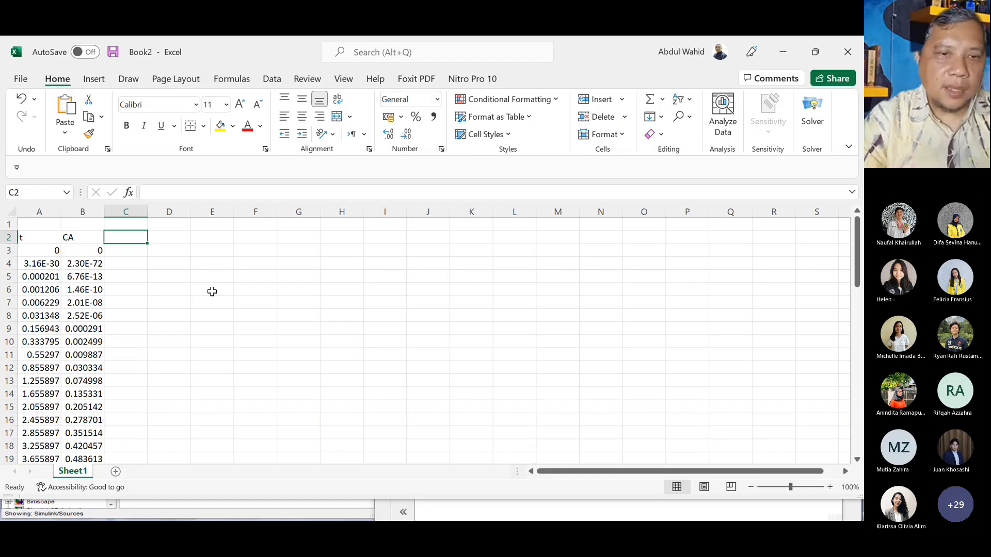
Enter the label Kp in D2 and put the final CA value from B60 in E2.
scroll(191, 344, "down", 5)
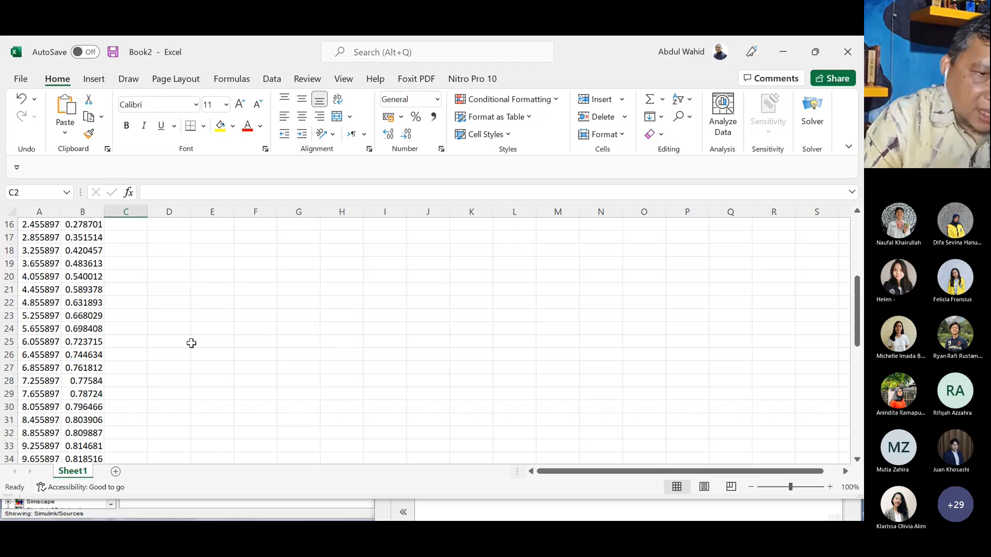
scroll(191, 344, "down", 13)
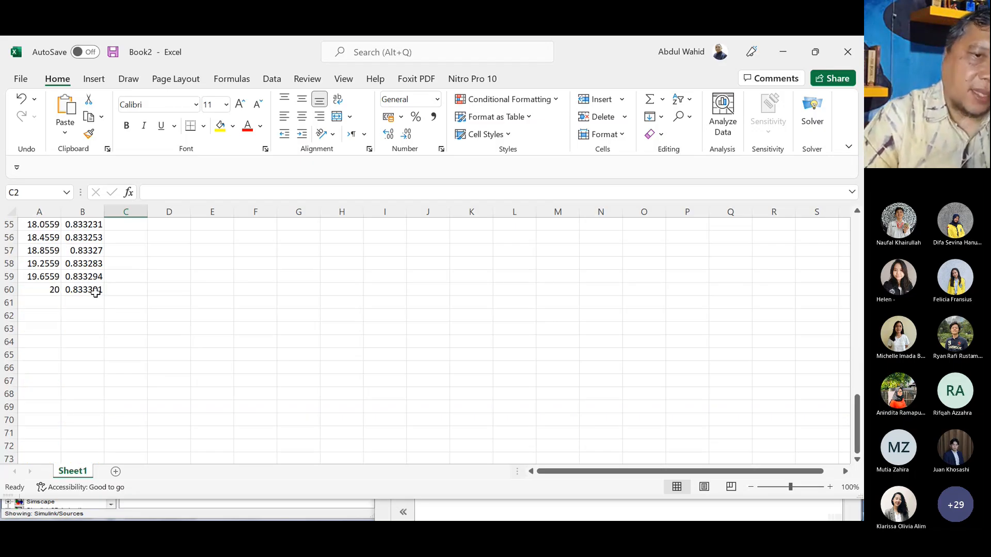
left_click(93, 290)
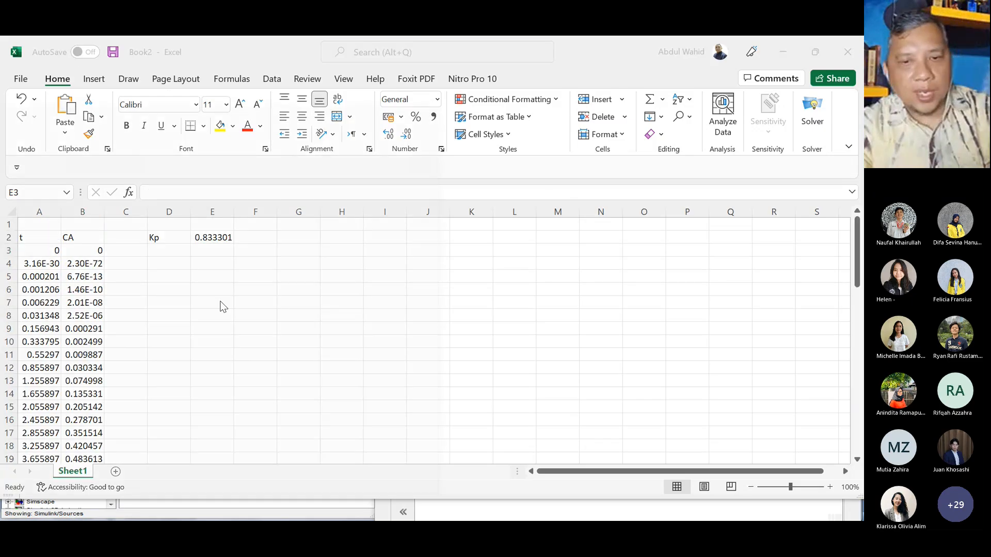
Bring the linear interpolation equation for x into the sheet as a text box and place it over columns H to K, fully below the column headers.
key("super")
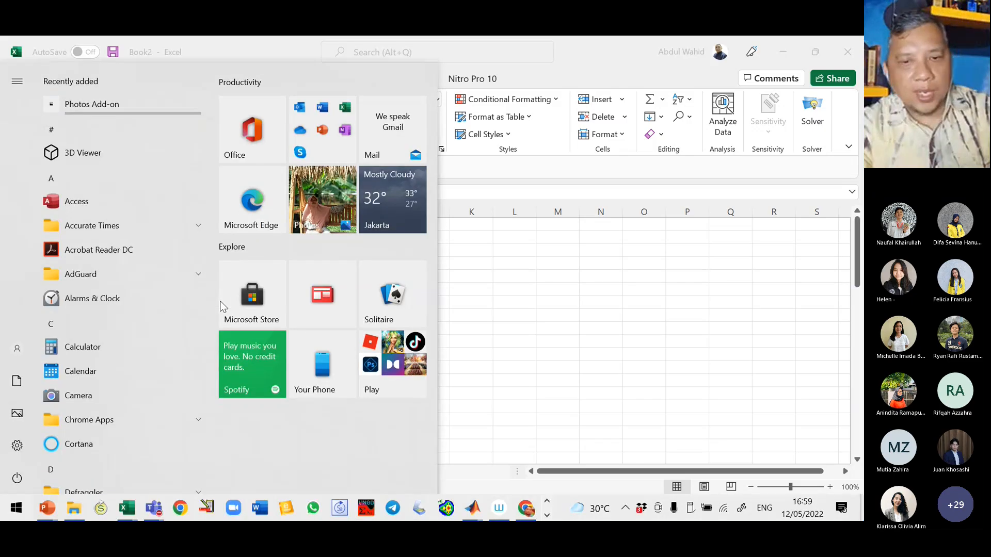
left_click(73, 511)
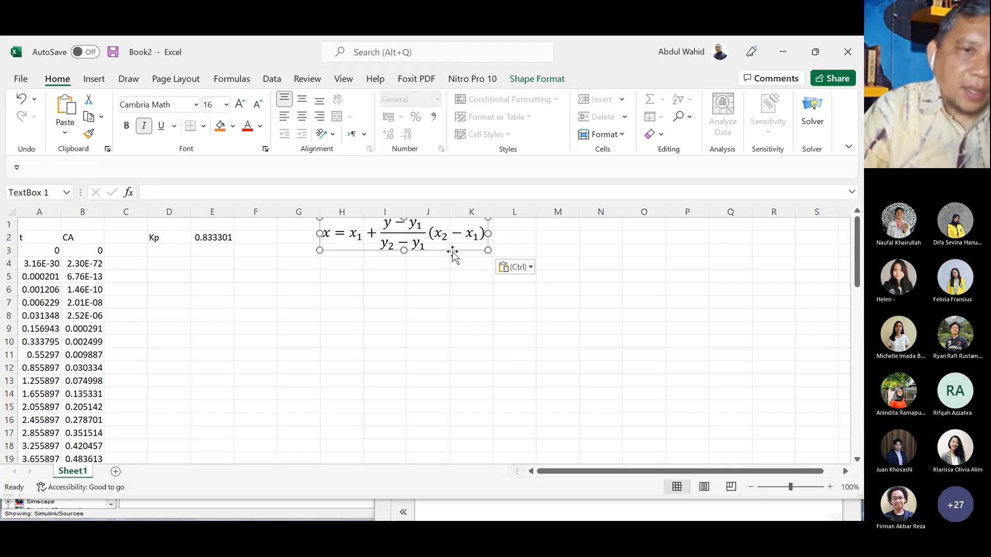
left_click_drag(453, 251, 454, 265)
Enter the label 90%Δ in cell D3, inserting the Δ character as a symbol.
left_click(169, 250)
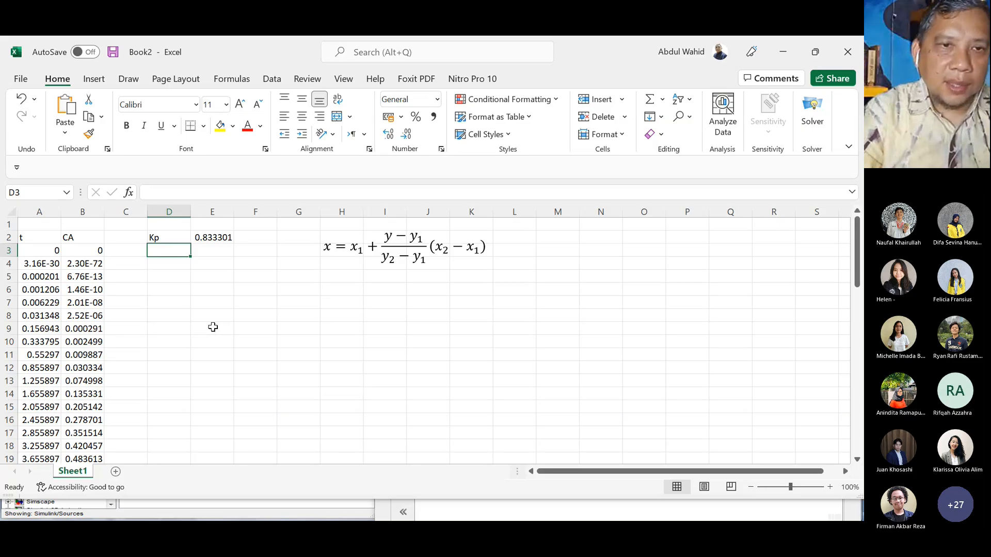
type("90%")
left_click(93, 79)
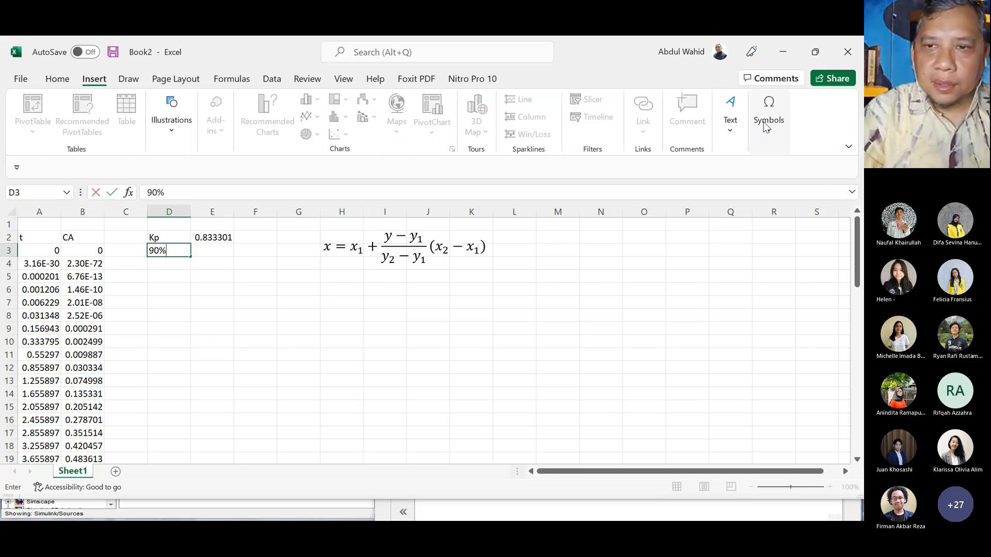
left_click(769, 116)
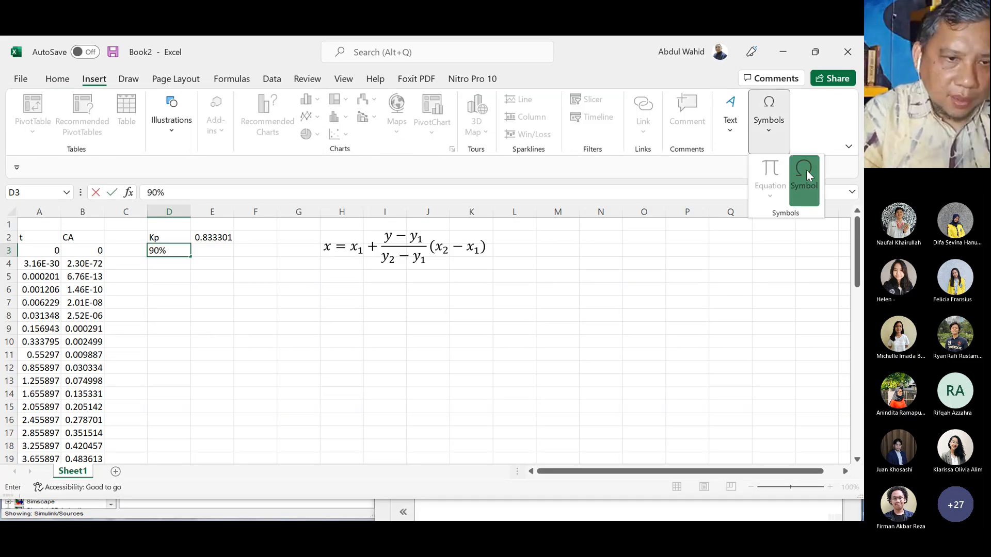
left_click(807, 175)
left_click(90, 323)
left_click(288, 382)
left_click(349, 382)
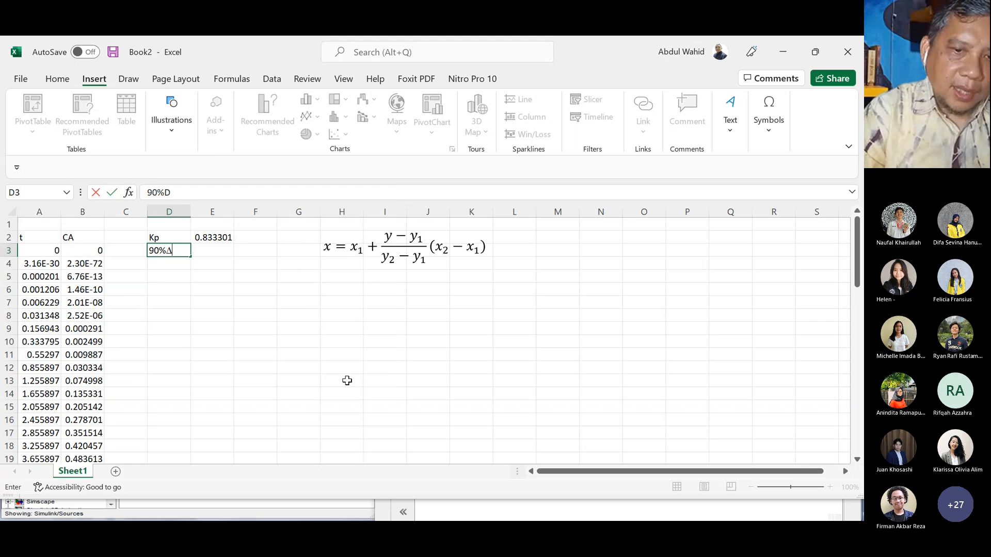
left_click(345, 380)
left_click(217, 252)
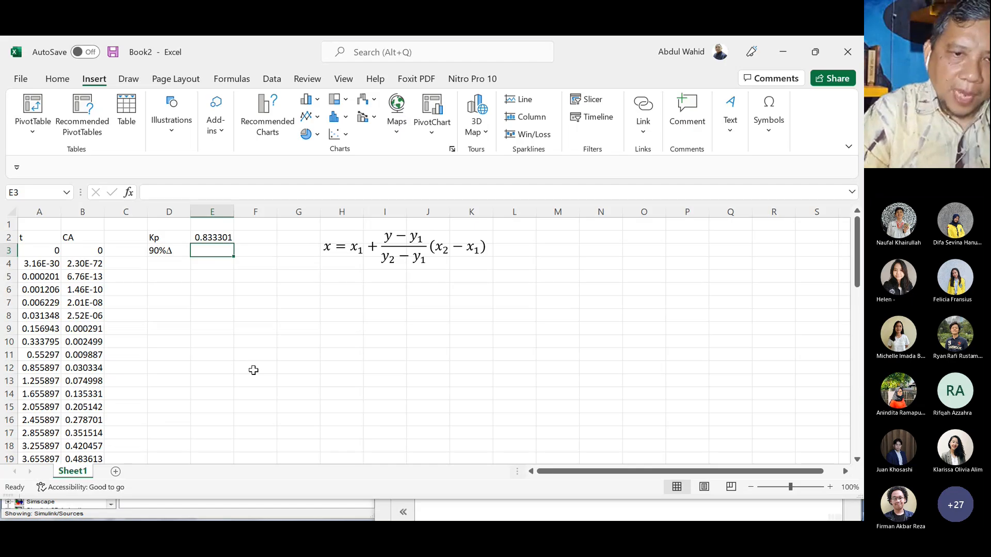
Calculate 90%Δ in E3 with =.9*E2 and label cell D4 as t90%.
type("=.9*")
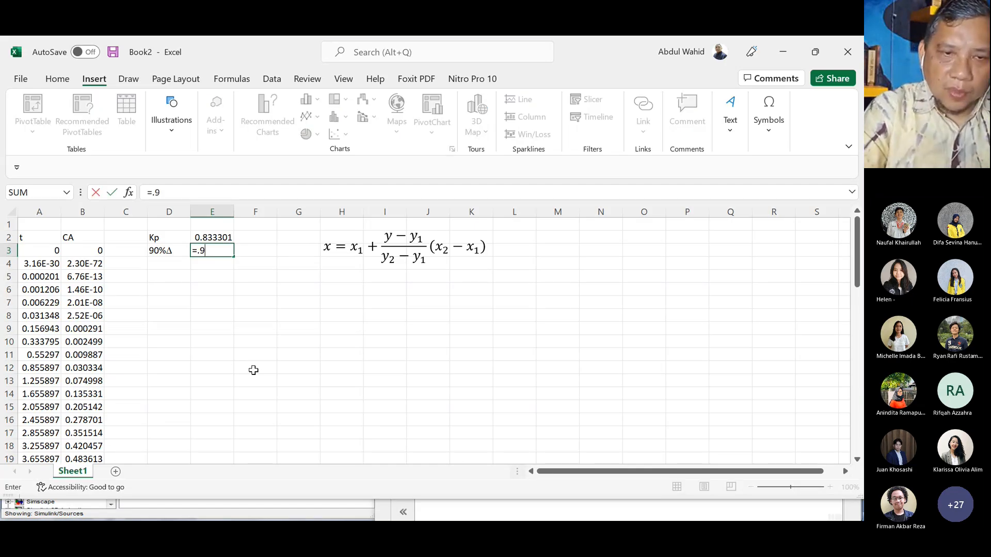
left_click(207, 237)
key("Return")
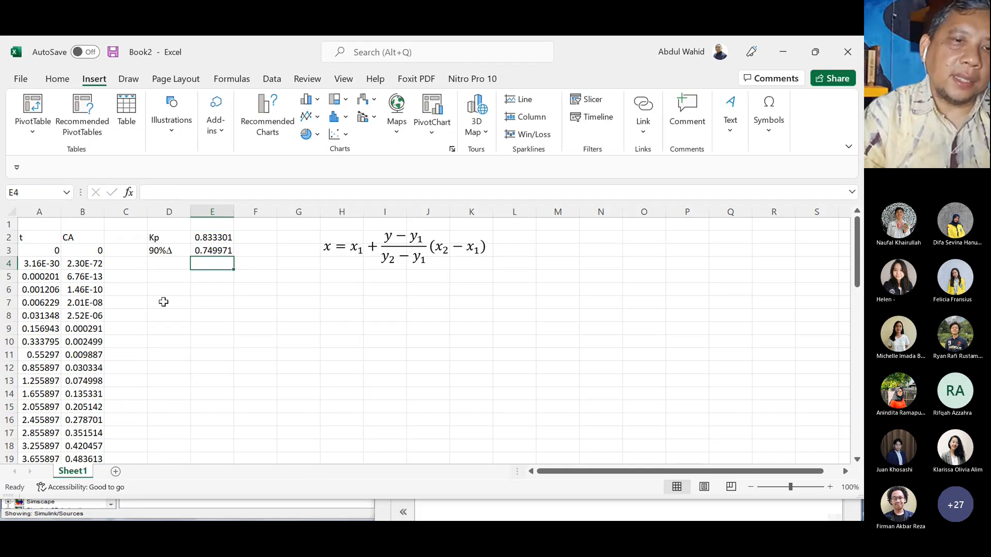
key("Left")
type("t")
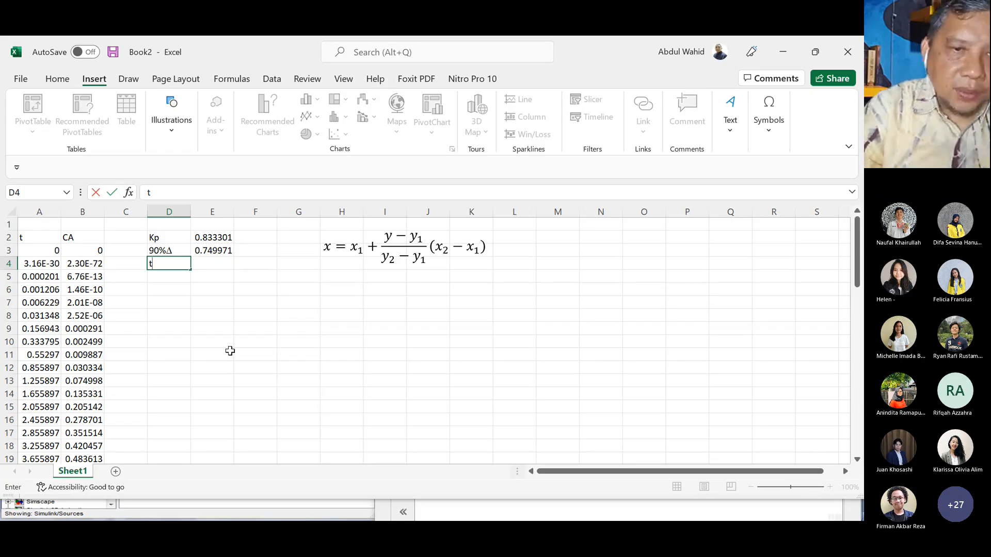
type("90%")
key("Tab")
Fill the bracketing data rows A26:B27 with yellow.
scroll(230, 332, "down", 2)
scroll(230, 333, "down", 2)
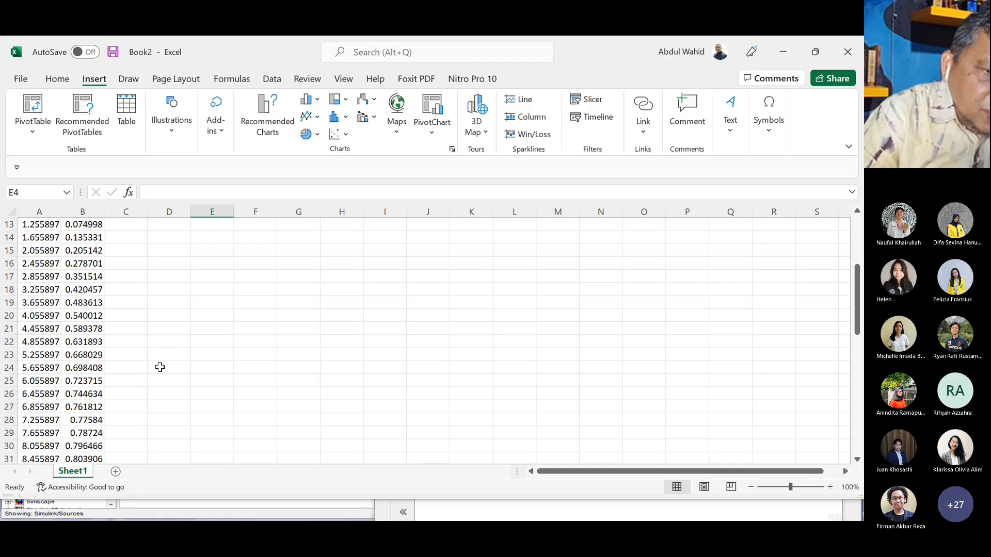
left_click_drag(41, 396, 82, 408)
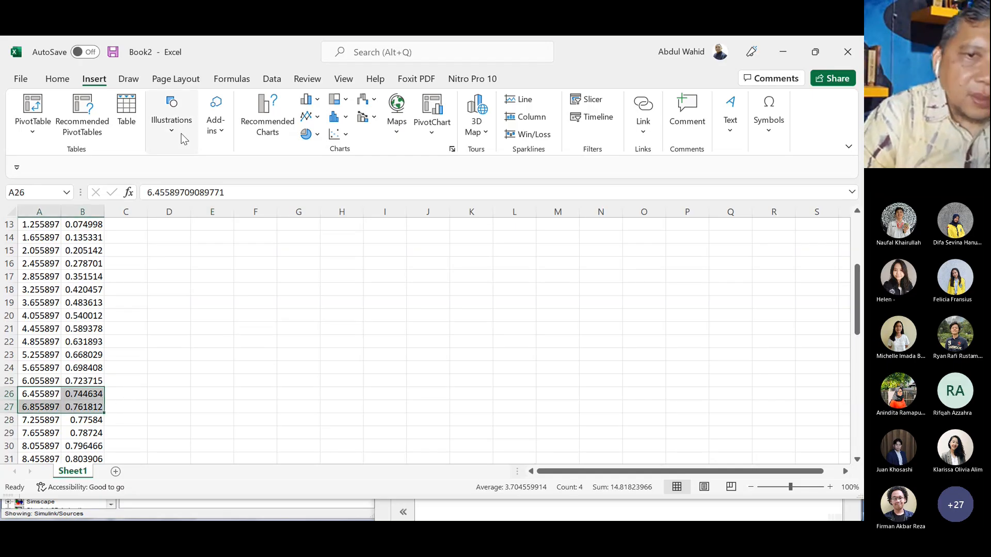
left_click(60, 81)
left_click(219, 126)
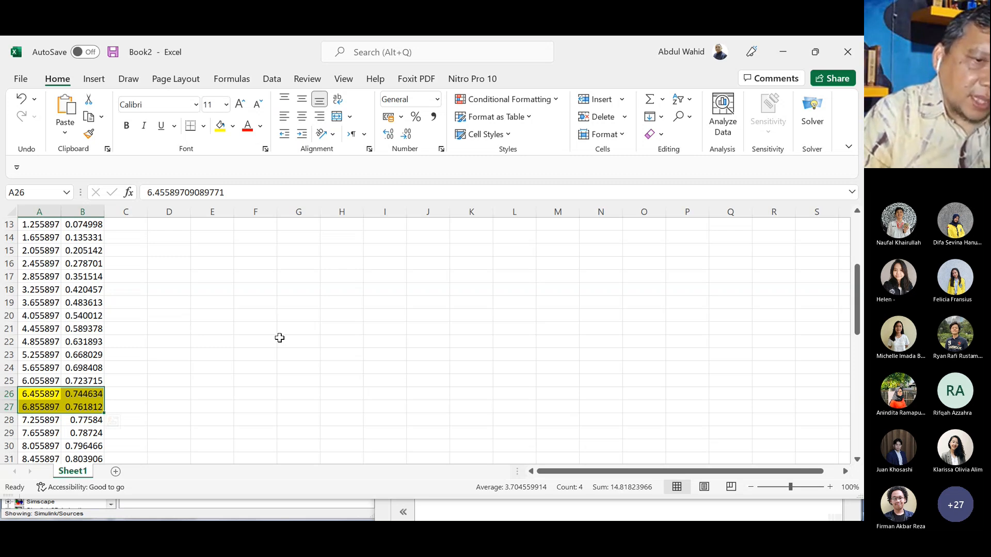
Interpolate t90% in E4 with the formula =A26+(E3-B26)*(A27-A26)/(B27-B26).
scroll(279, 338, "up", 4)
left_click(214, 264)
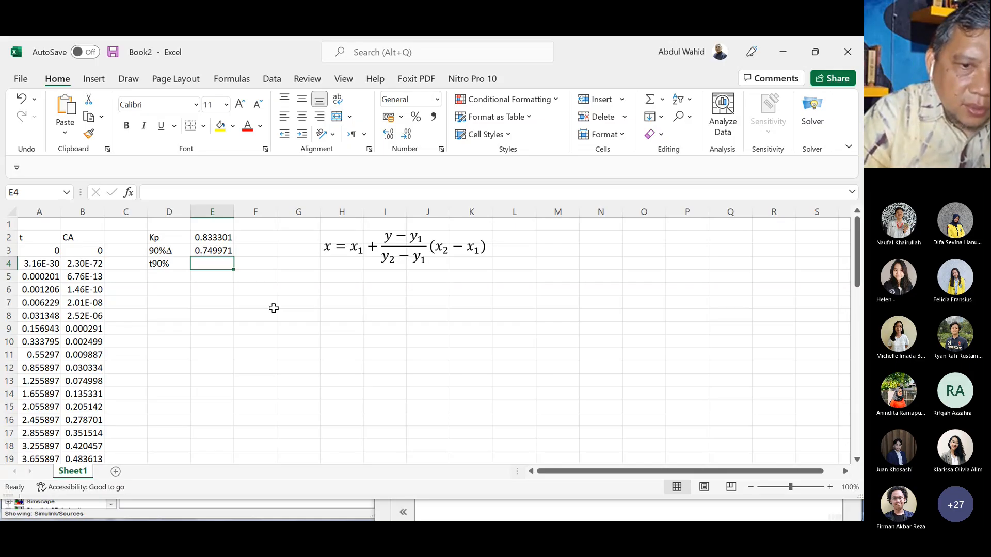
type("=A26+(")
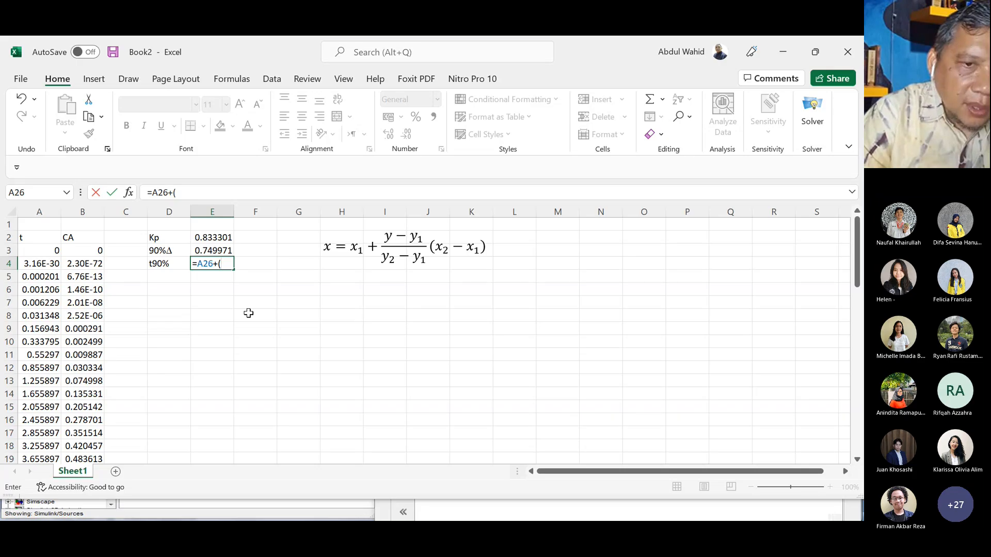
left_click(215, 250)
type("-")
scroll(291, 325, "down", 5)
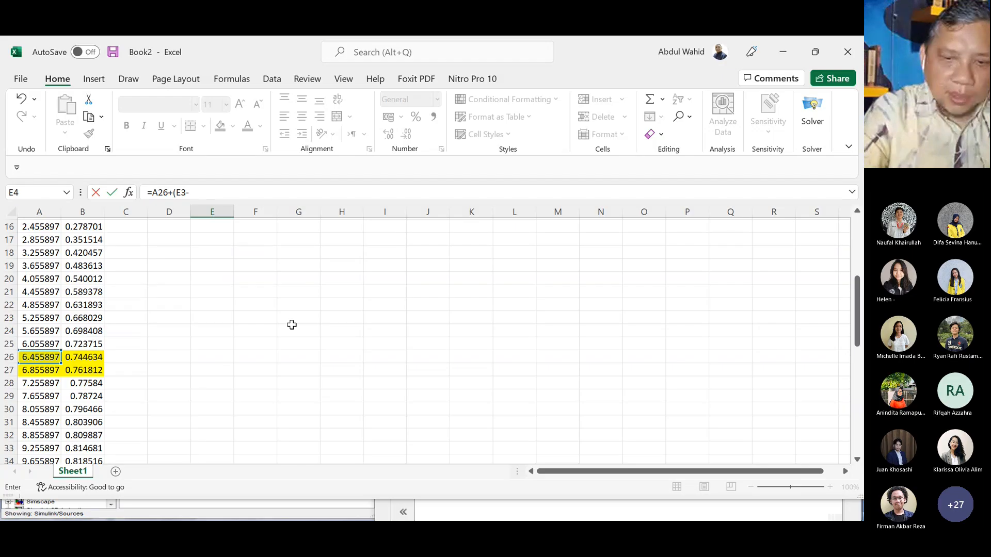
left_click(82, 357)
type(")*(A27-A26)/(")
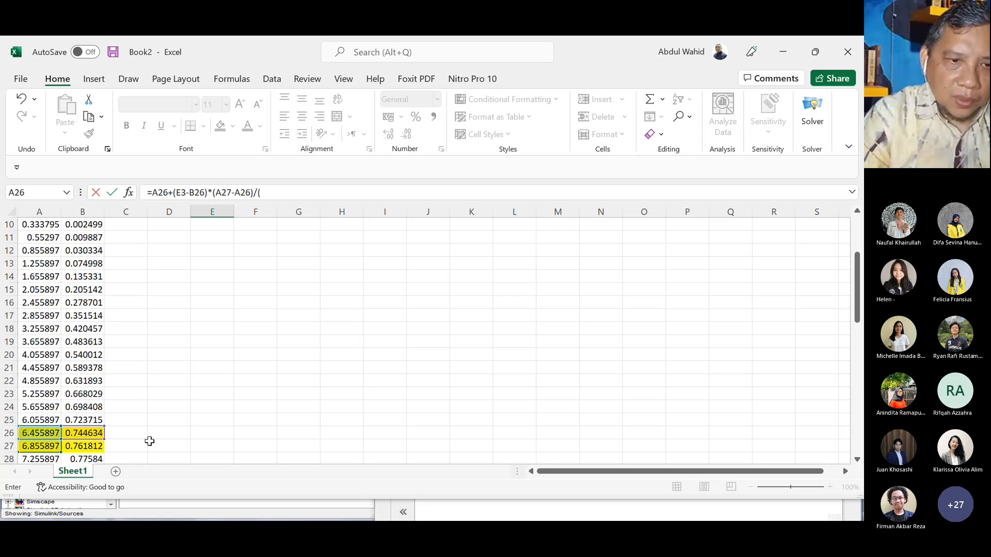
left_click(89, 447)
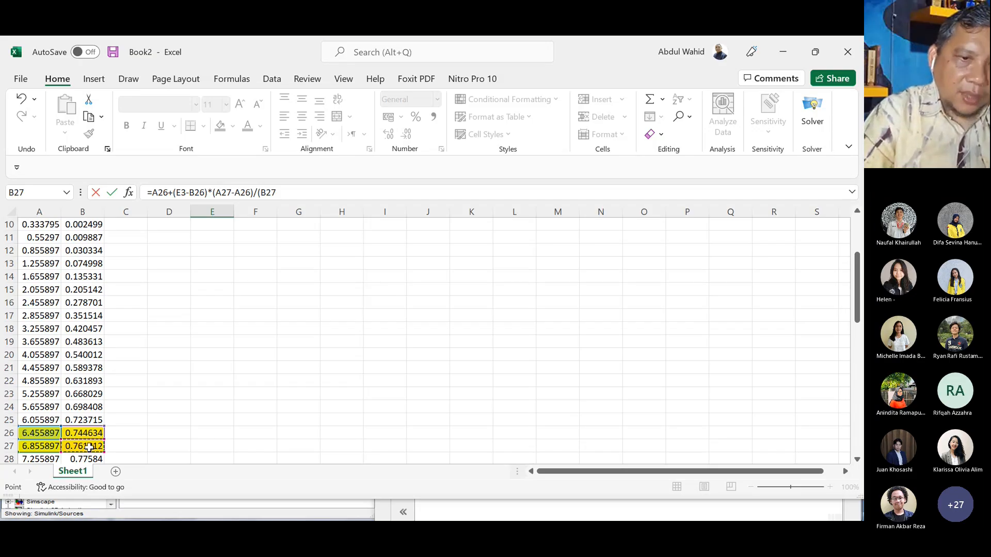
type("-")
left_click(82, 433)
type(")")
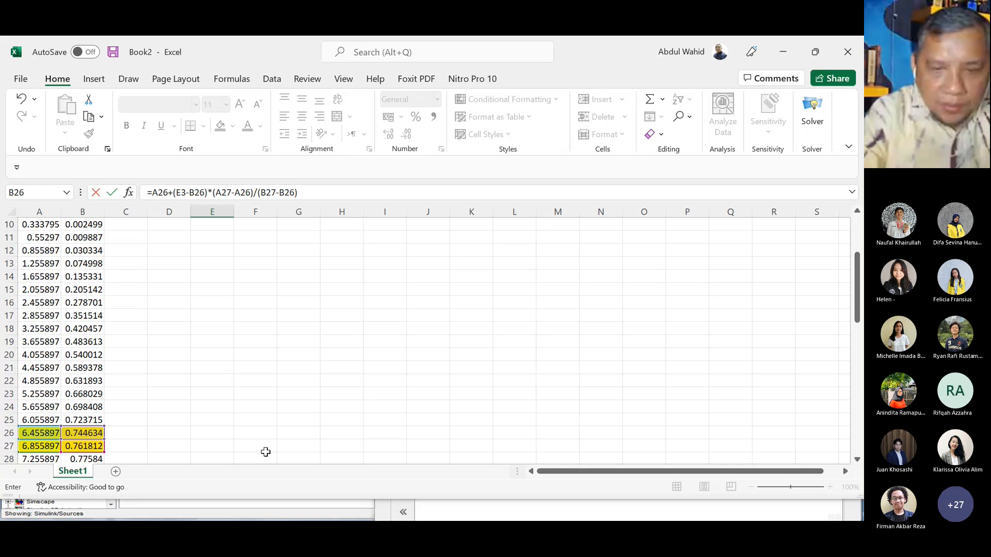
key("Return")
Label cell D5 as 10%Δ and calculate its value in E5 with =.1*E2.
key("Left")
type("10")
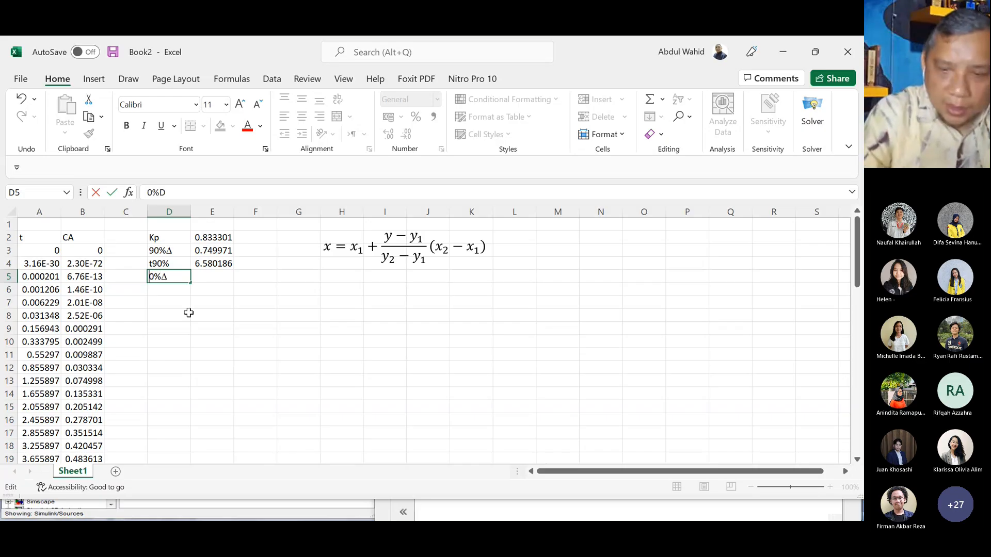
type("1")
key("Tab")
type("=.1*")
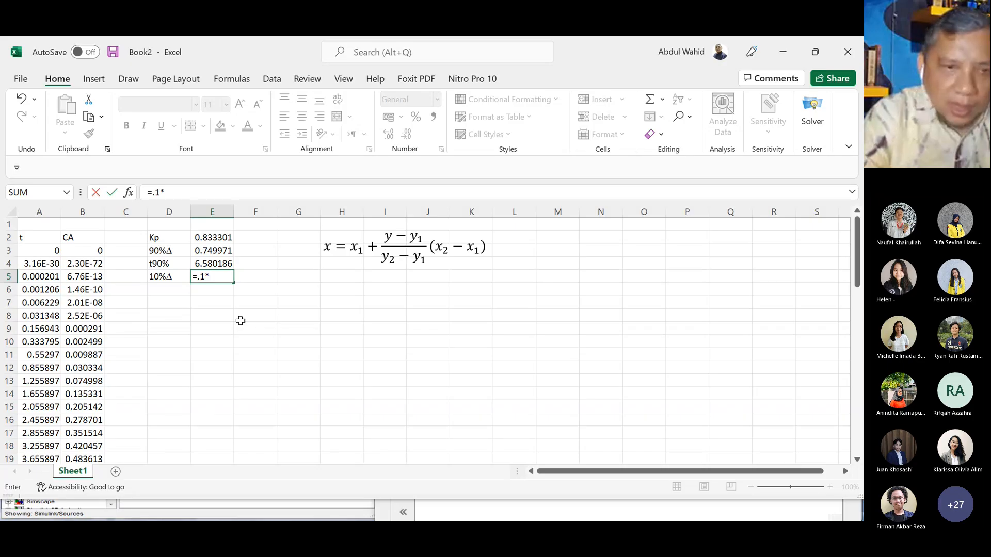
left_click(219, 237)
key("Return")
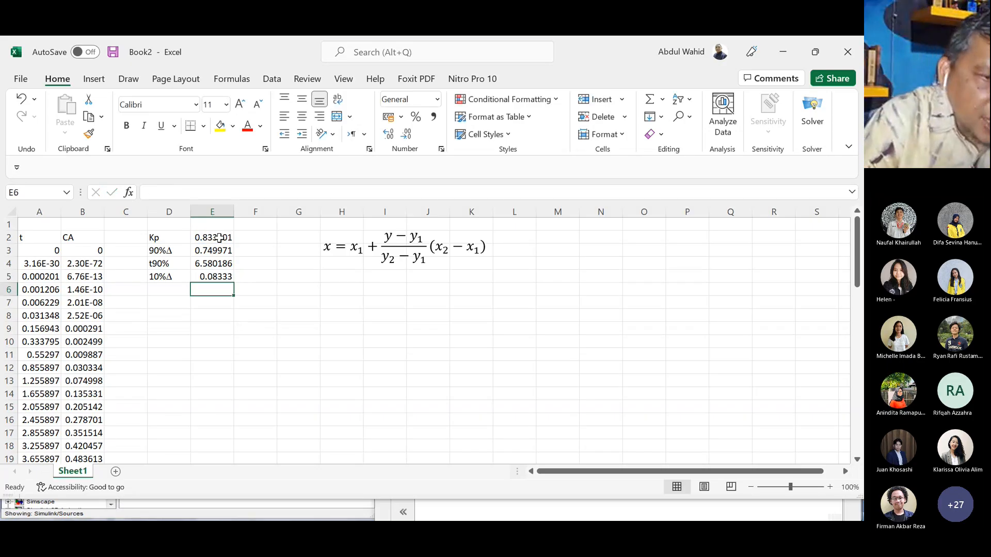
Fill the bracketing data rows A13:B14 with yellow and label cell D6 as t10%.
left_click_drag(40, 380, 73, 394)
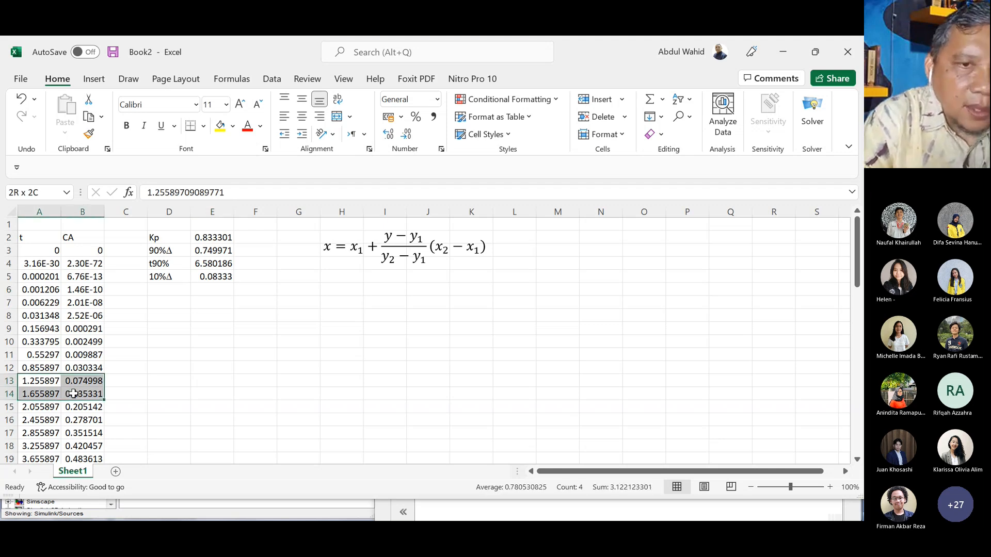
left_click(220, 126)
left_click(172, 286)
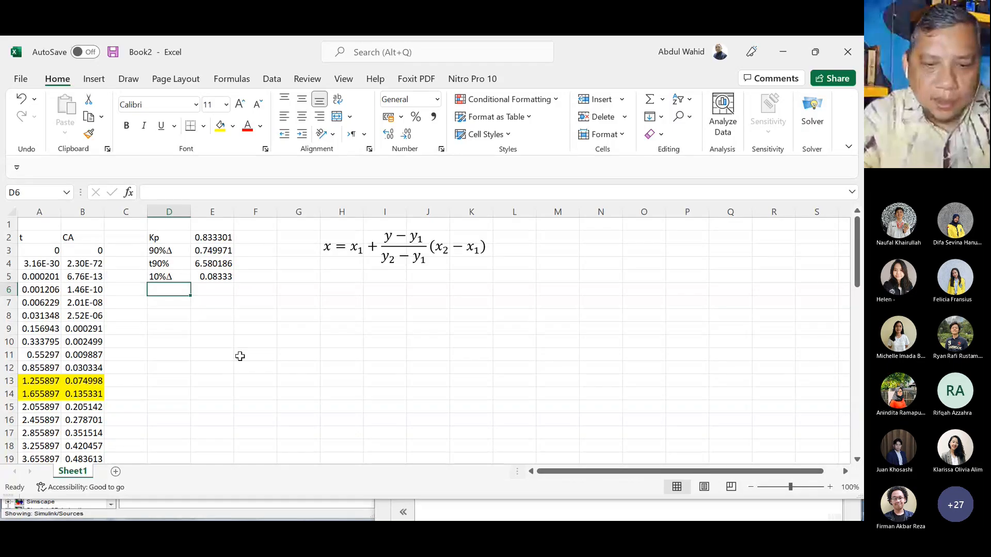
type("t10%")
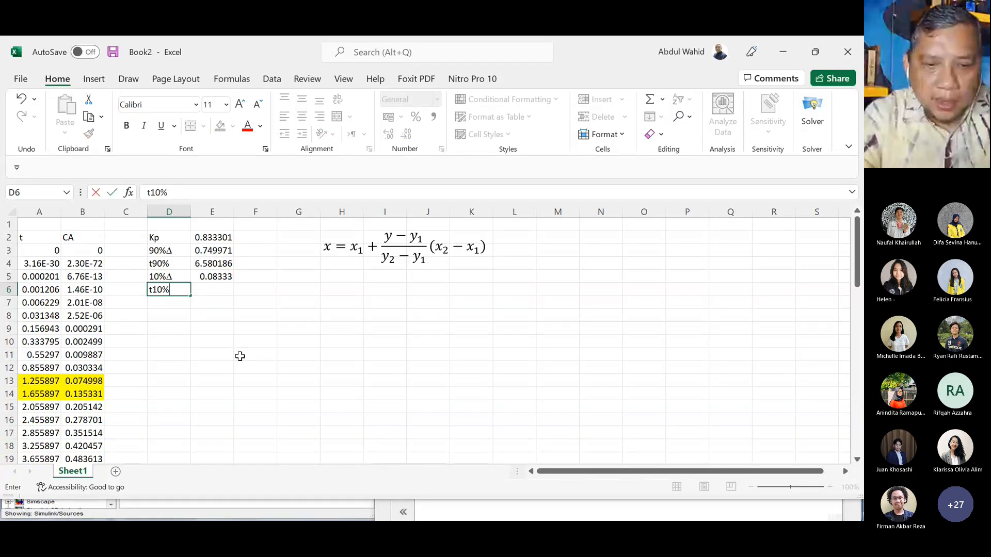
key("Tab")
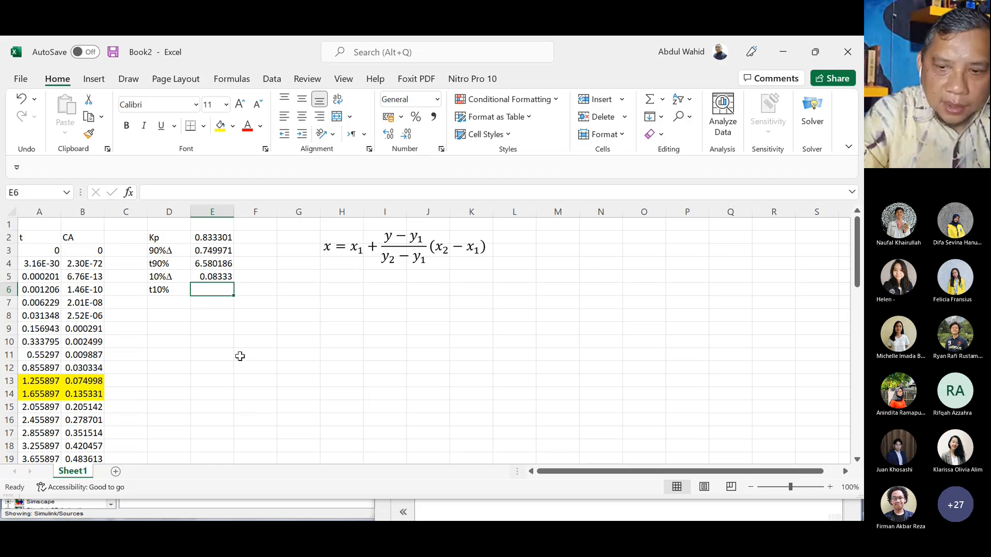
Interpolate t10% in E6 with the formula =A13+(E5-B13)*(A14-A13)/(B14-B13).
type("=A13+(")
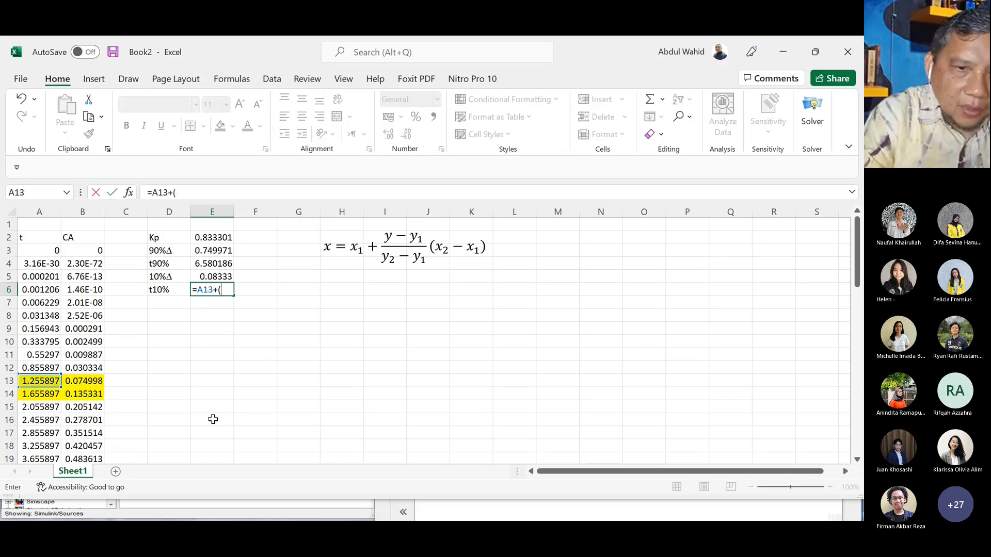
left_click(214, 275)
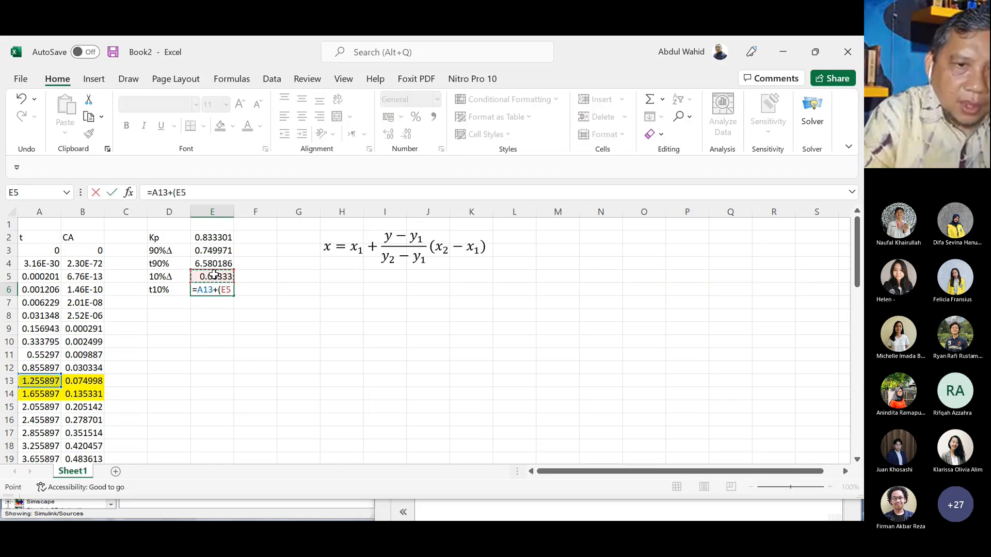
type("-")
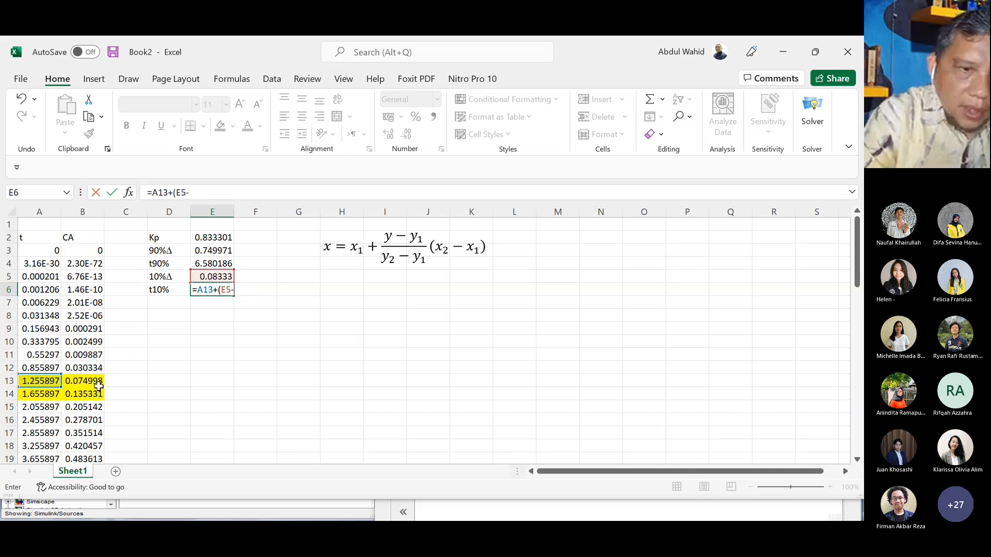
left_click(89, 382)
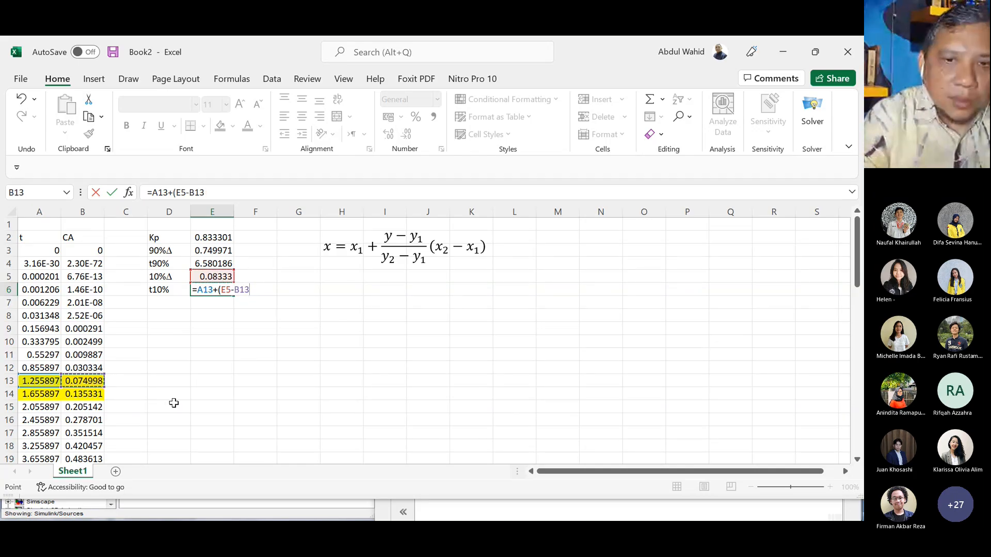
type(")")
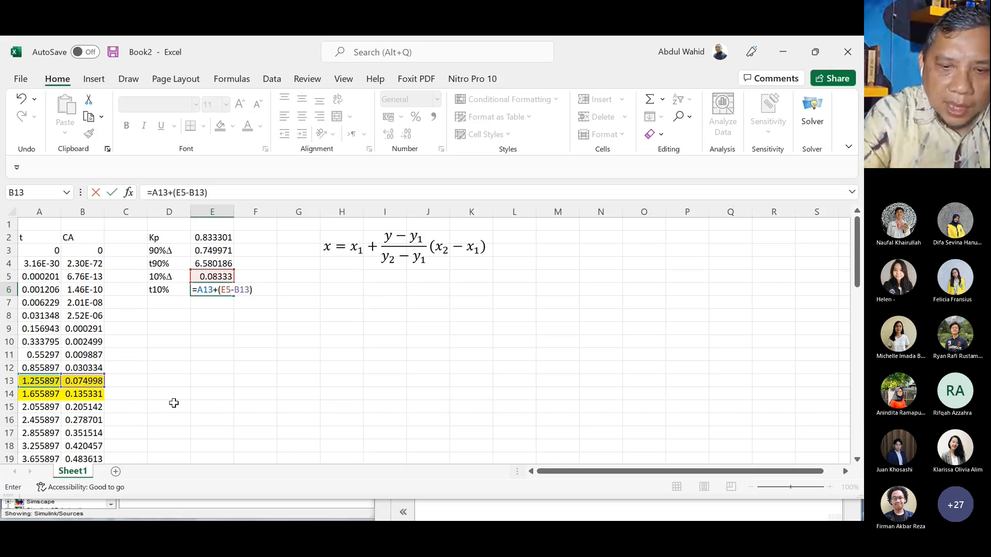
type("*(")
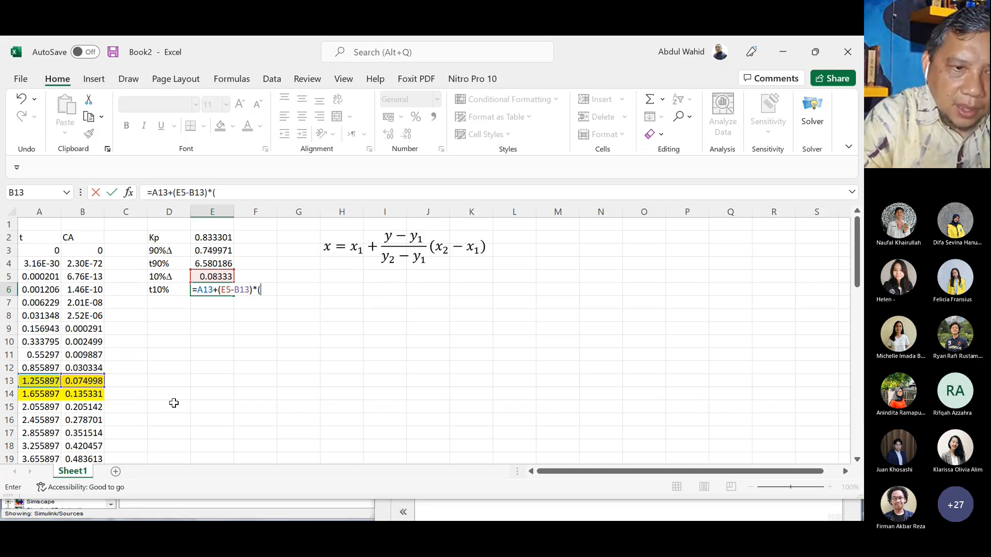
left_click(41, 393)
type("-")
left_click(42, 382)
type(")/(")
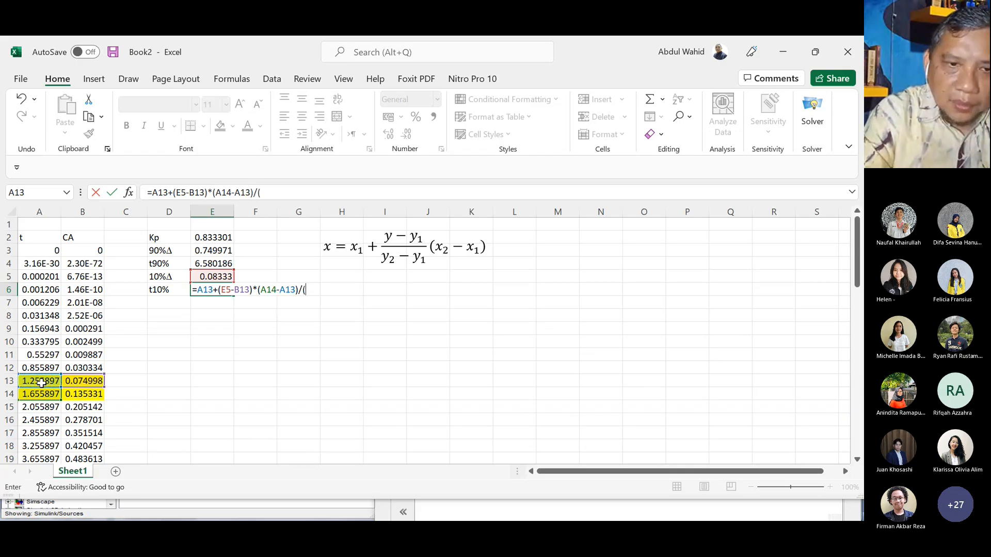
left_click(84, 395)
type("-")
left_click(83, 380)
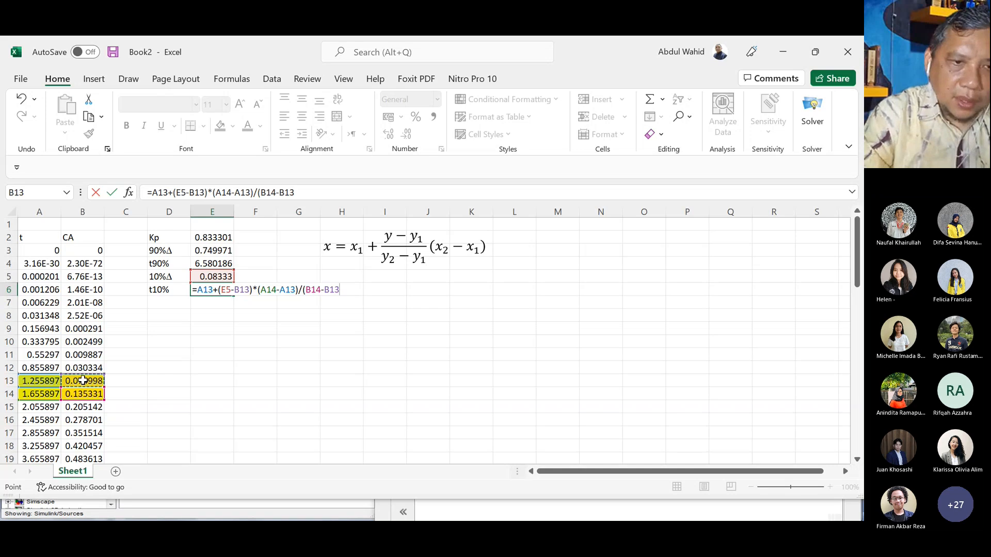
type(")")
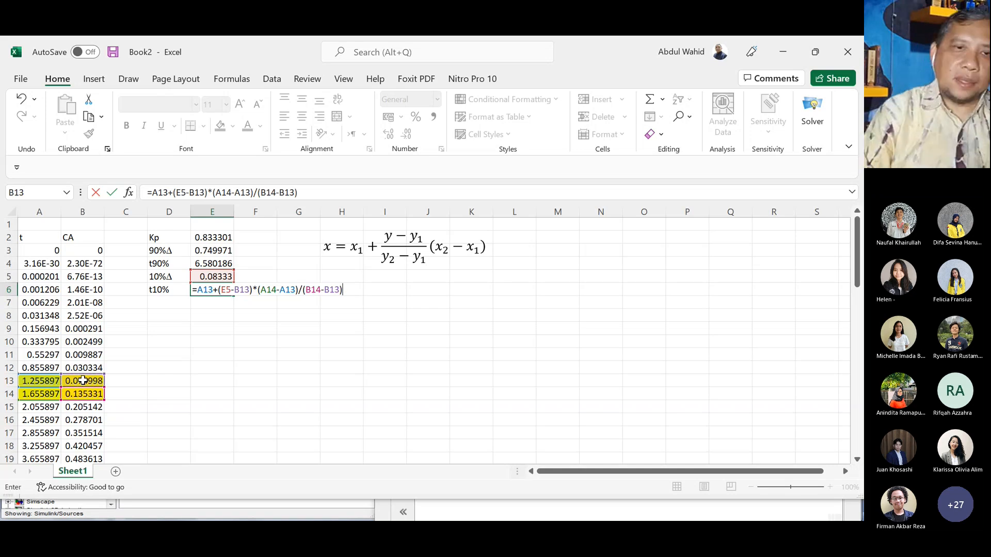
Insert the symbol τ as the label in D7 and the symbol θ as the label in D8.
left_click(169, 302)
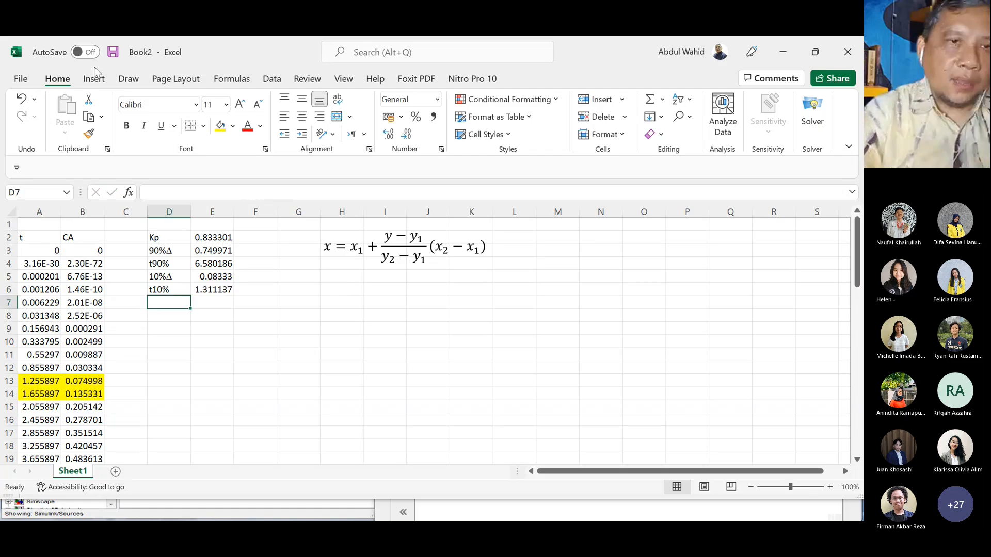
left_click(94, 78)
left_click(769, 120)
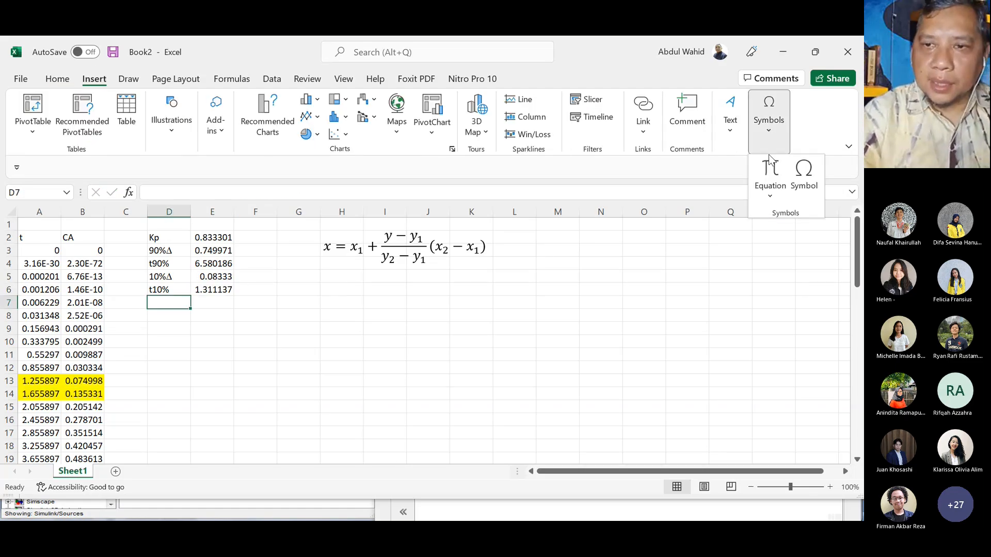
left_click(797, 177)
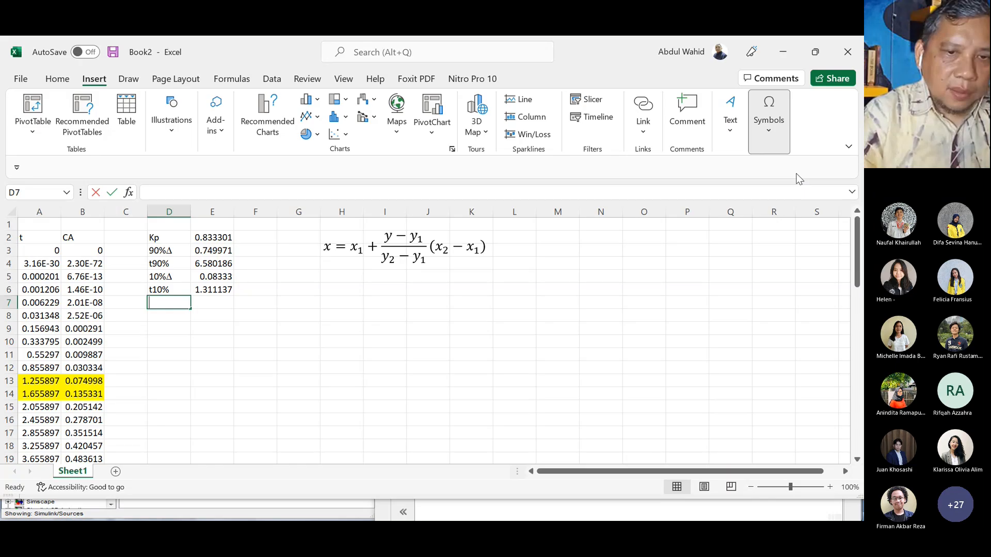
key("Return")
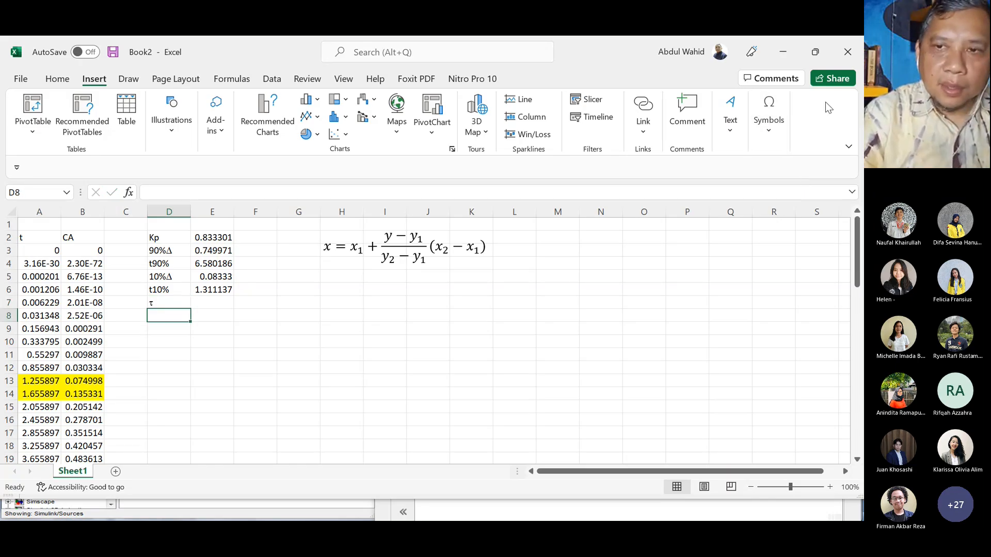
left_click(769, 113)
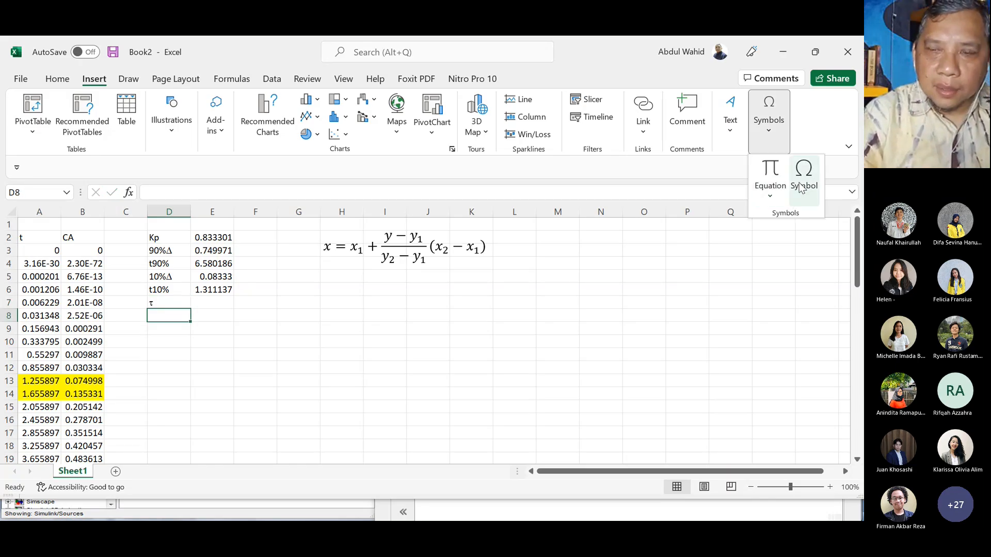
left_click(802, 189)
left_click(369, 386)
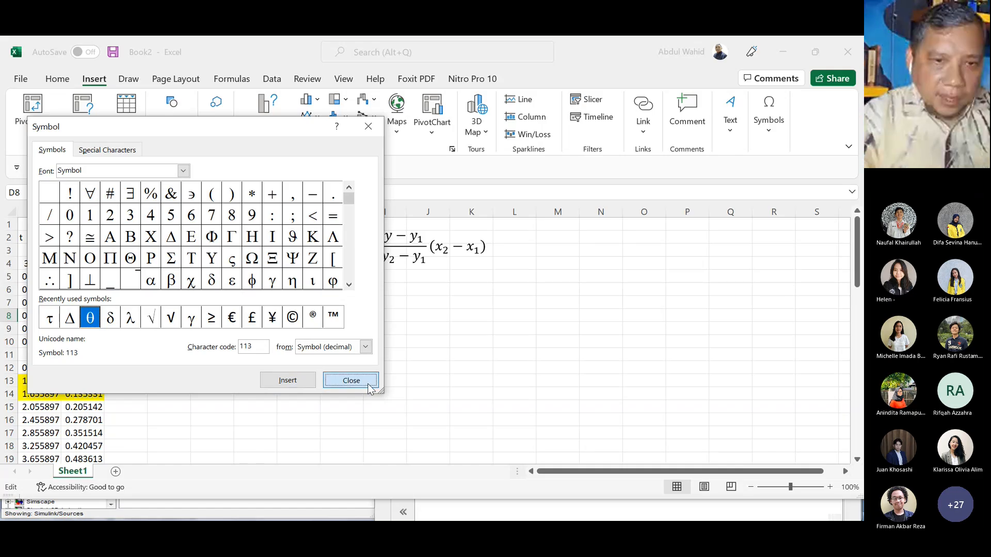
Switch to the PRC - Solver - Statistic - Interpolation Methods workbook to view the Wade method on the INTERPOLASI sheet.
key("super")
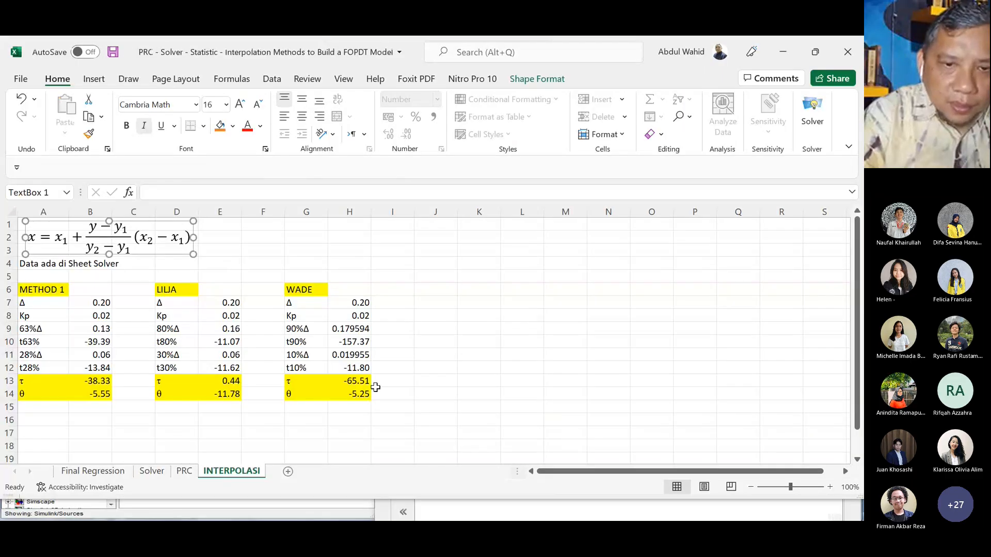
Examine the Wade method's τ formula in H13 of the INTERPOLASI sheet and the cells it refers to.
left_click(363, 381)
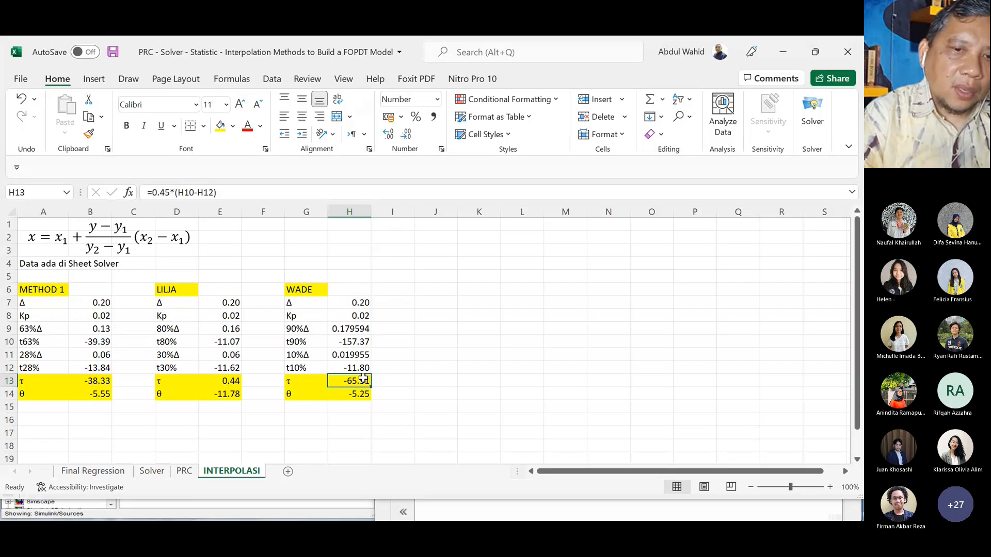
left_click(247, 192)
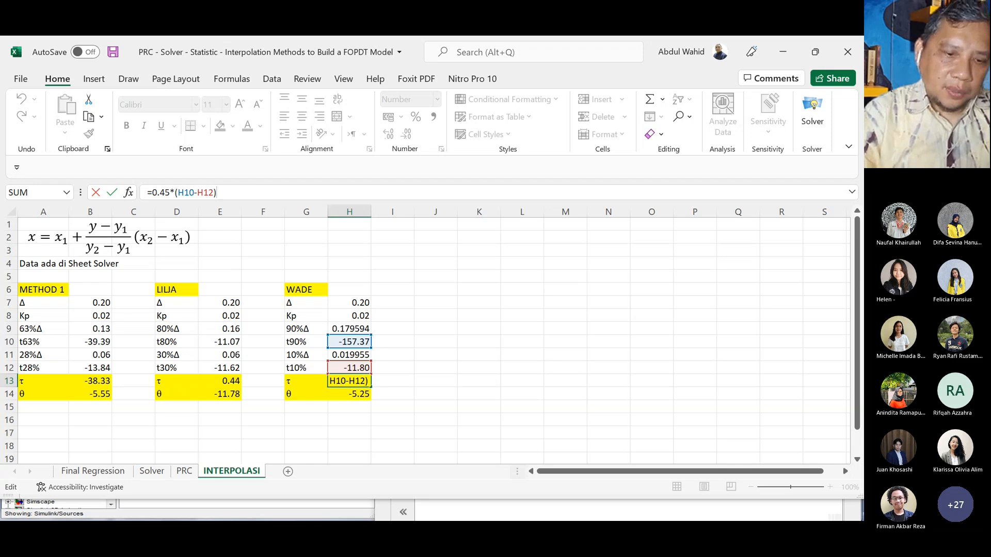
key("super")
mouse_move(127, 511)
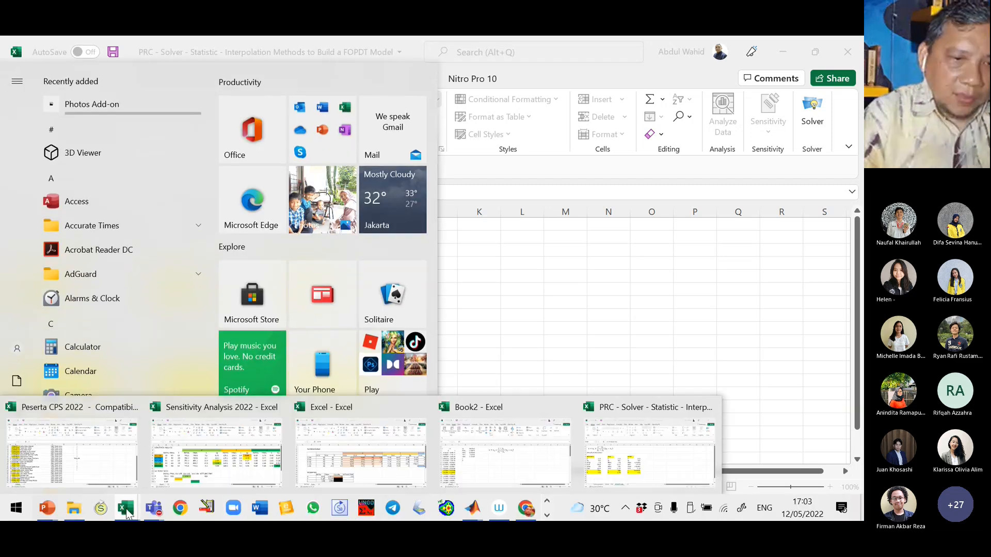
left_click(494, 475)
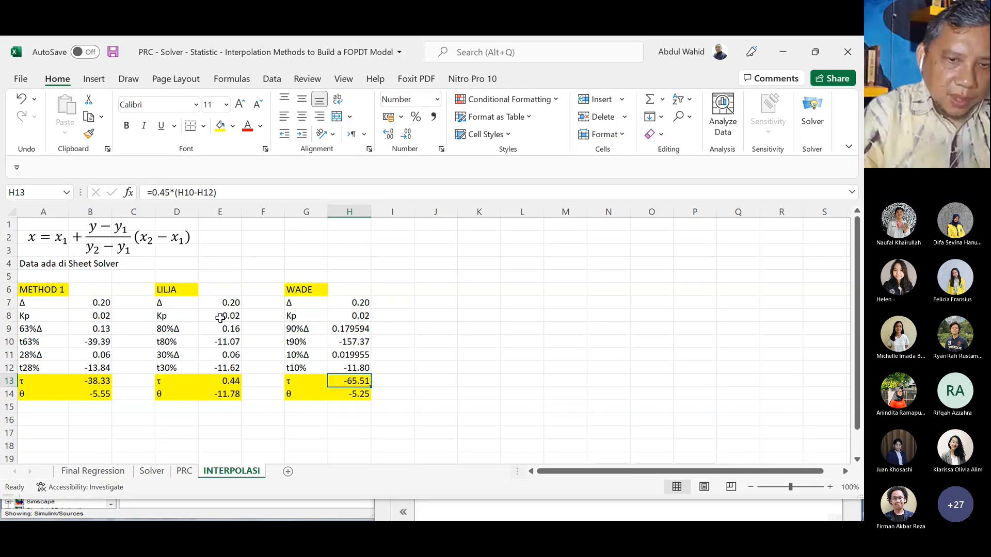
Switch to the Book2 workbook and calculate τ in E7 with the formula =0.45*(E4-E6).
key("super")
mouse_move(127, 512)
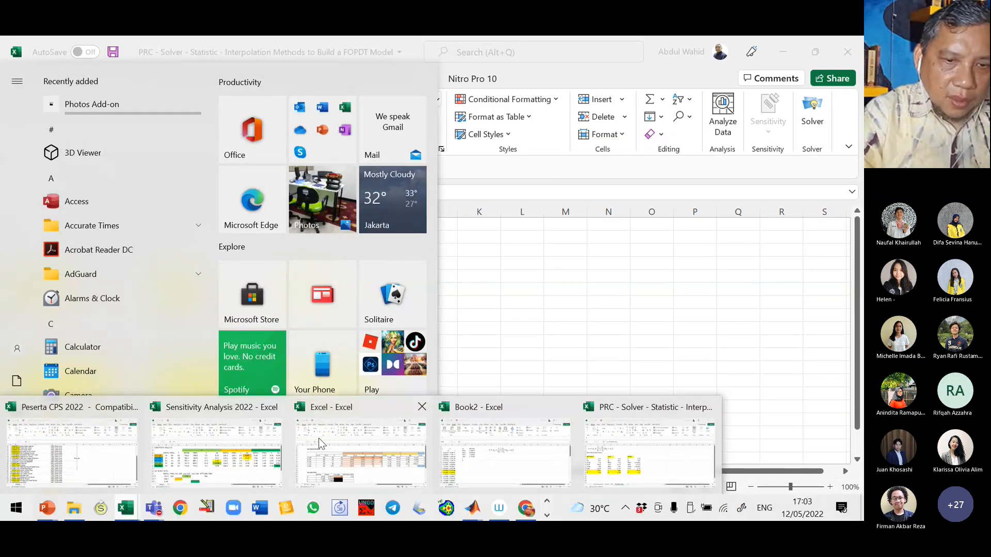
left_click(478, 441)
type("=0.45")
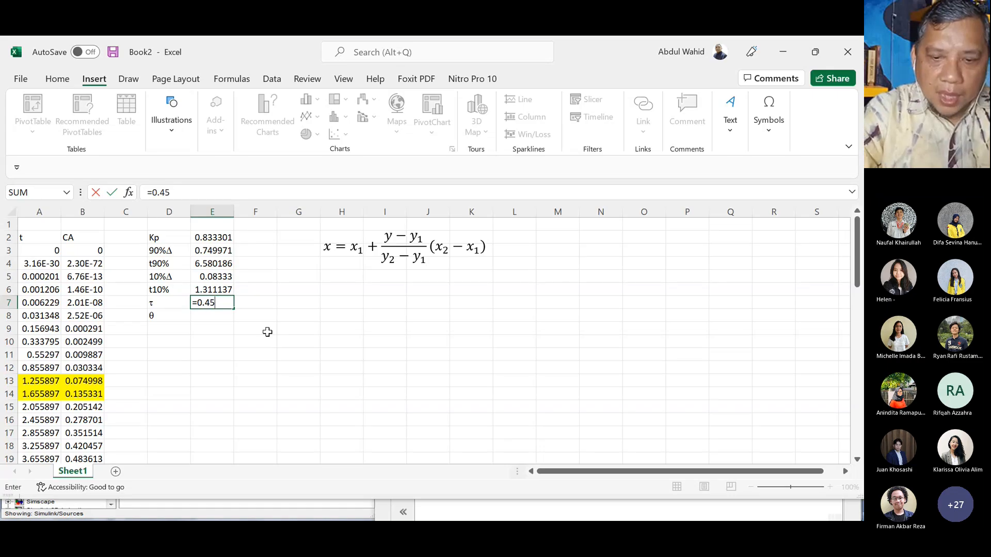
type("*(")
left_click(202, 266)
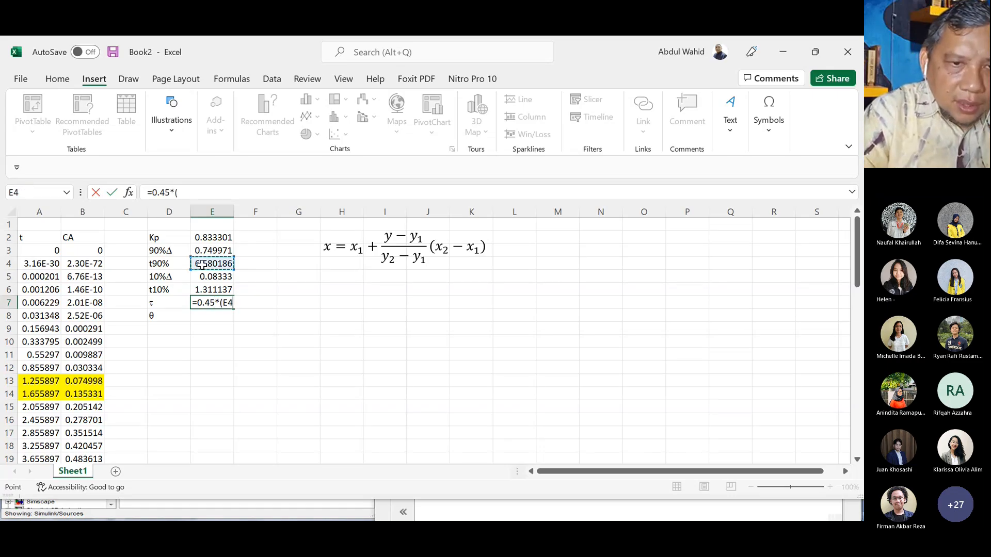
type("-")
left_click(208, 290)
key("Return")
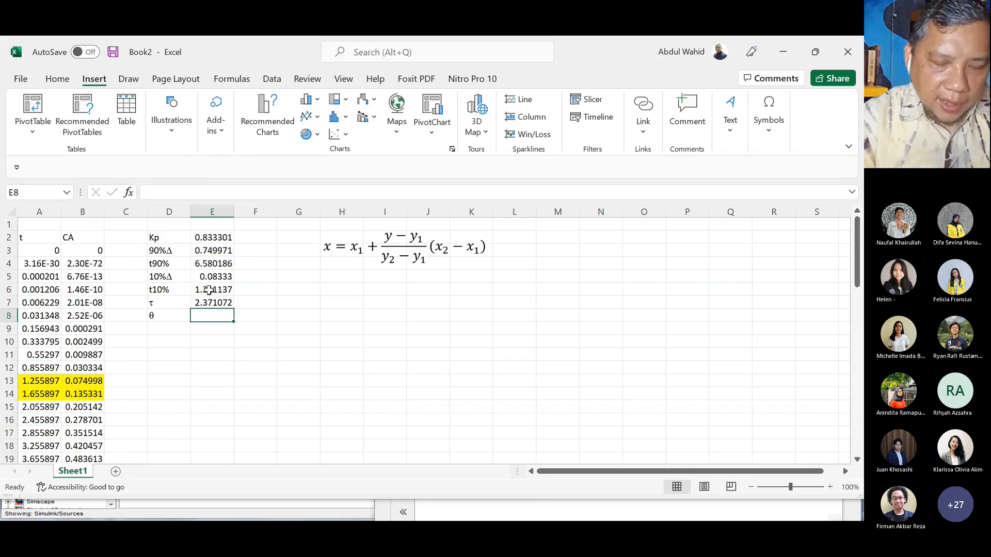
Switch to the PRC - Solver - Statistic - Interpolation Methods workbook and examine the Wade method's θ formula in H14.
key("super")
mouse_move(127, 510)
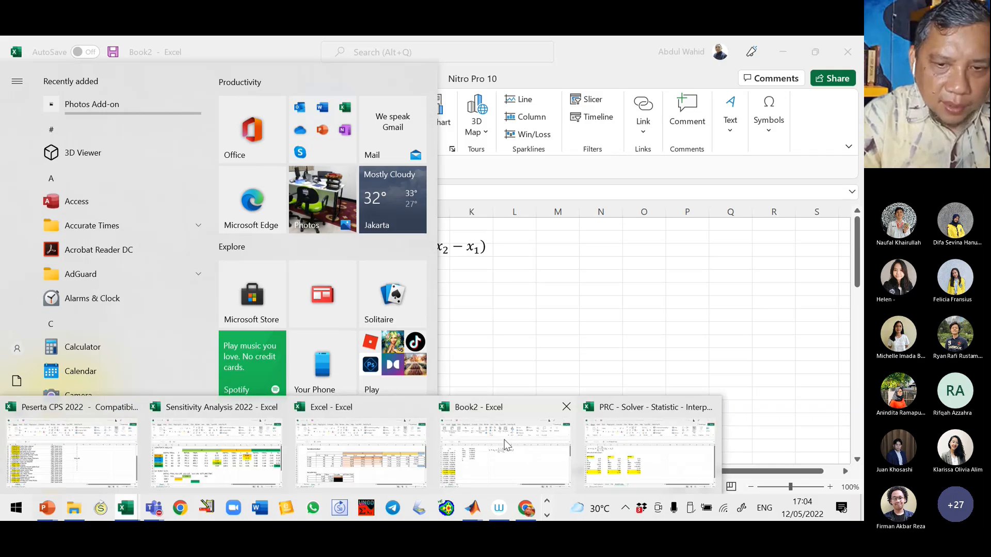
left_click(615, 457)
left_click(358, 392)
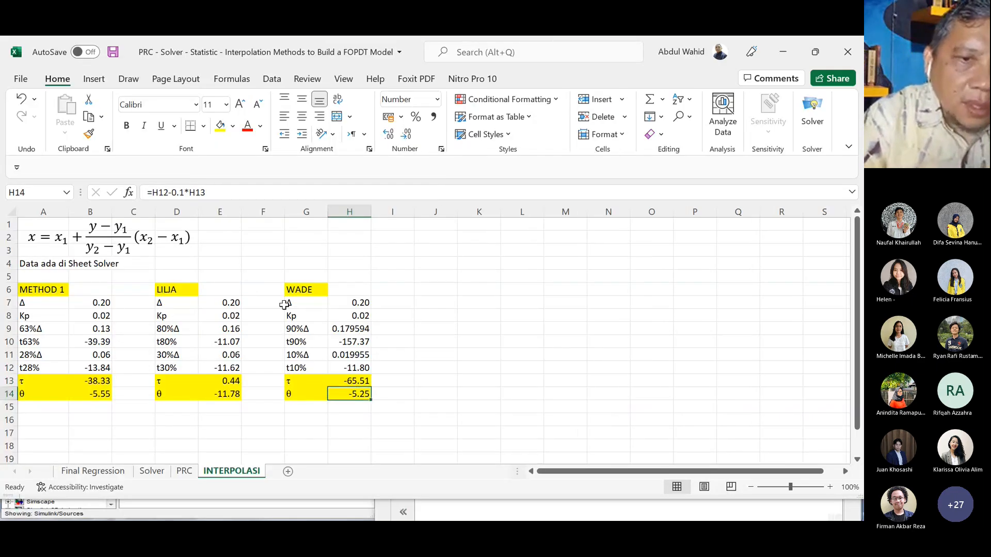
left_click(237, 191)
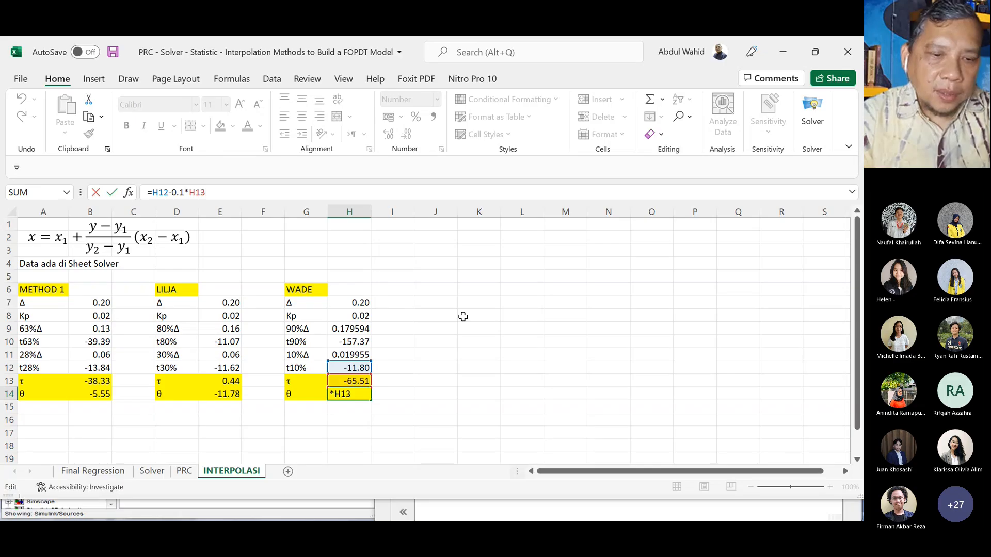
key("ctrl+Return")
Return to the Book2 workbook and calculate θ in E8 with the formula =E6-0.1*E7.
left_click(164, 503)
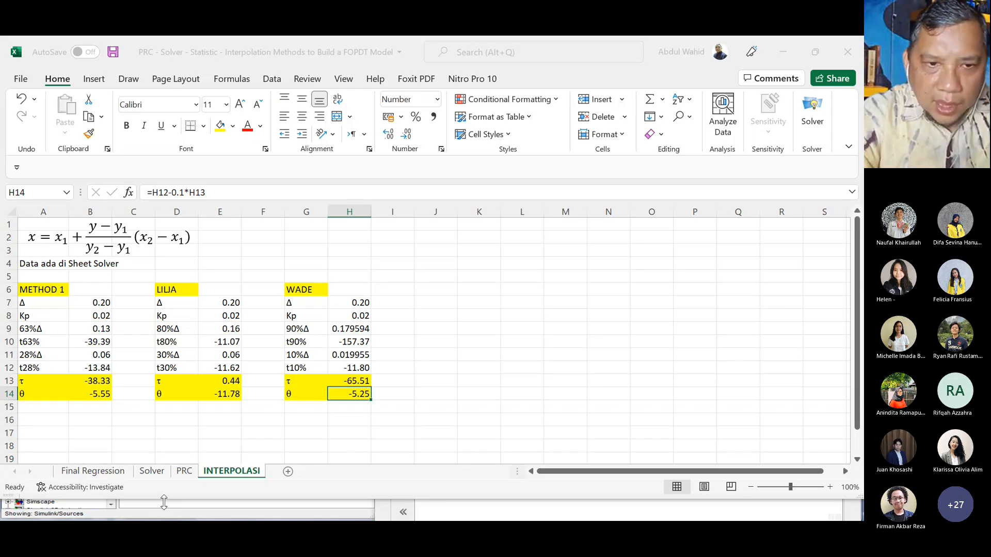
key("Up")
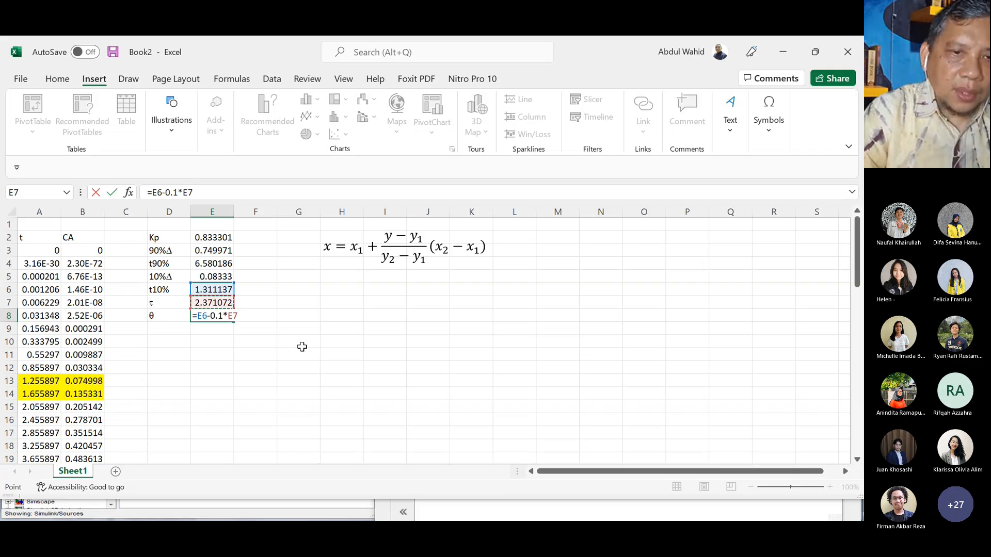
key("Return")
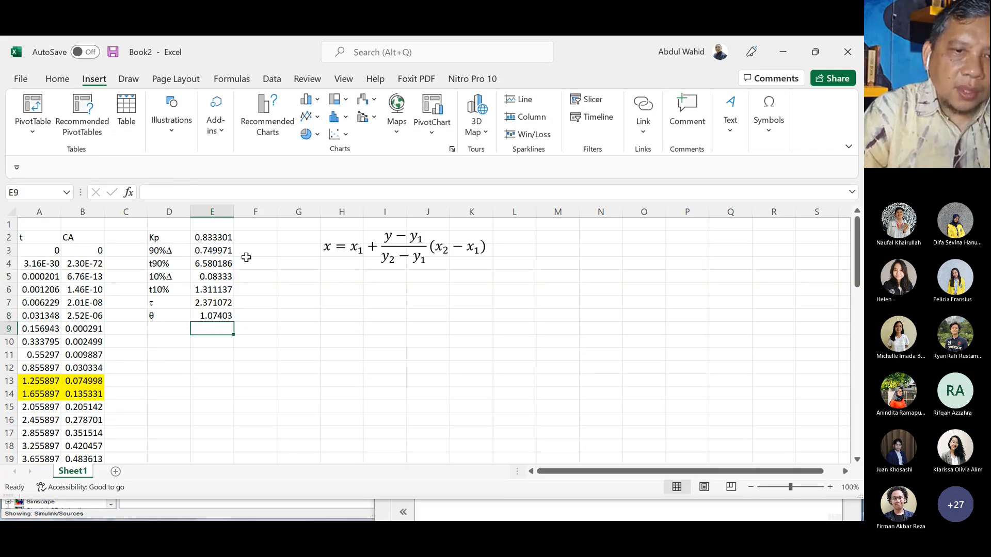
Fill the Kp row D2:E2 and the τ and θ rows D7:E8 with yellow.
left_click_drag(156, 237, 212, 240)
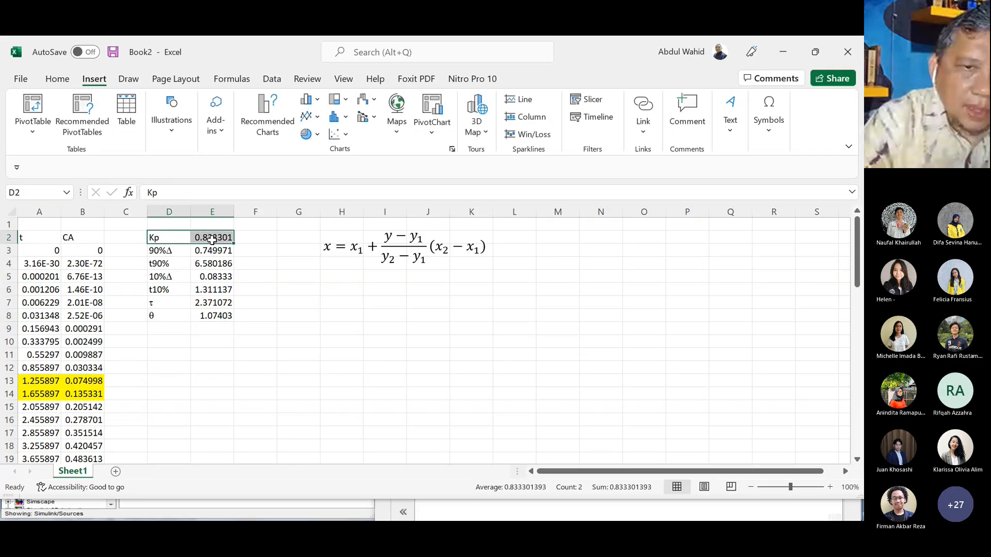
left_click(57, 78)
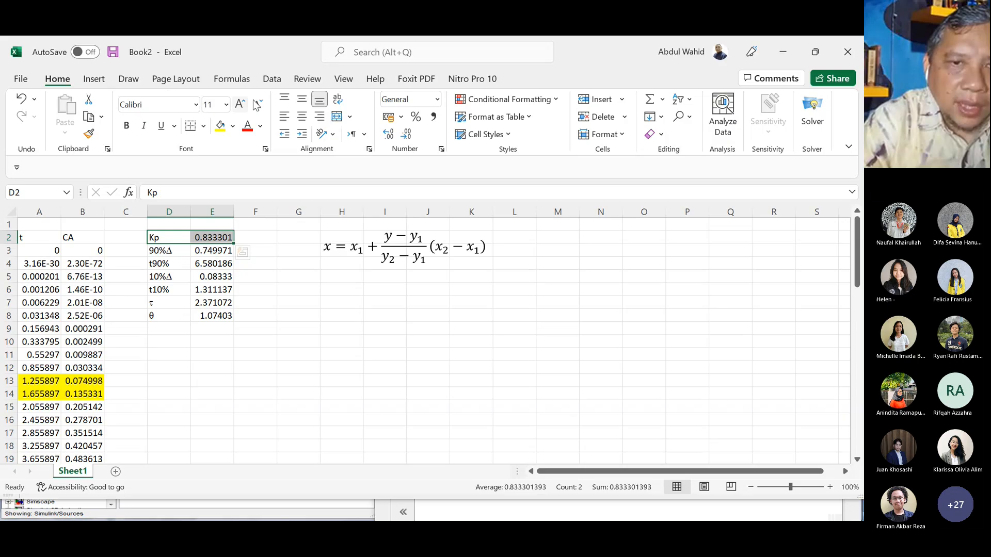
left_click(222, 126)
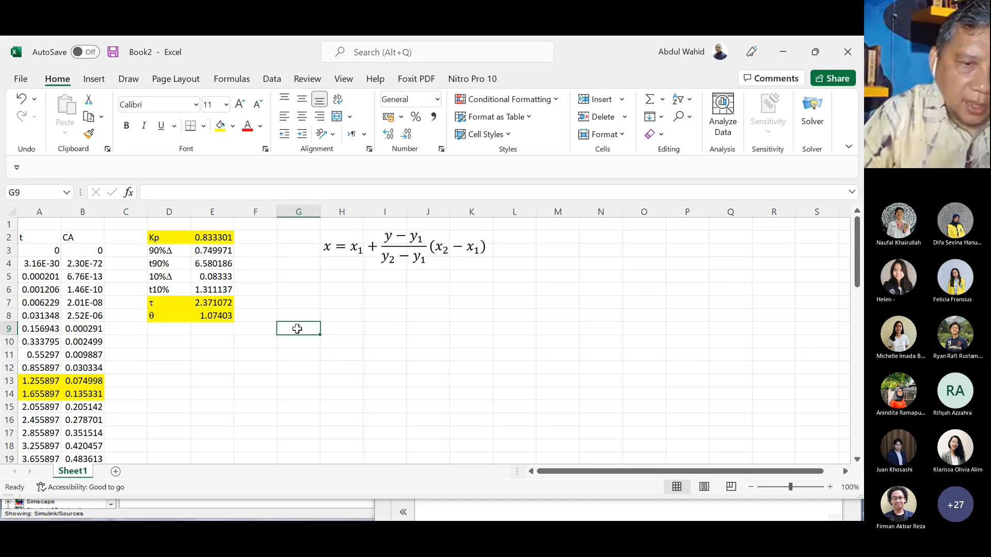
key("alt+Tab")
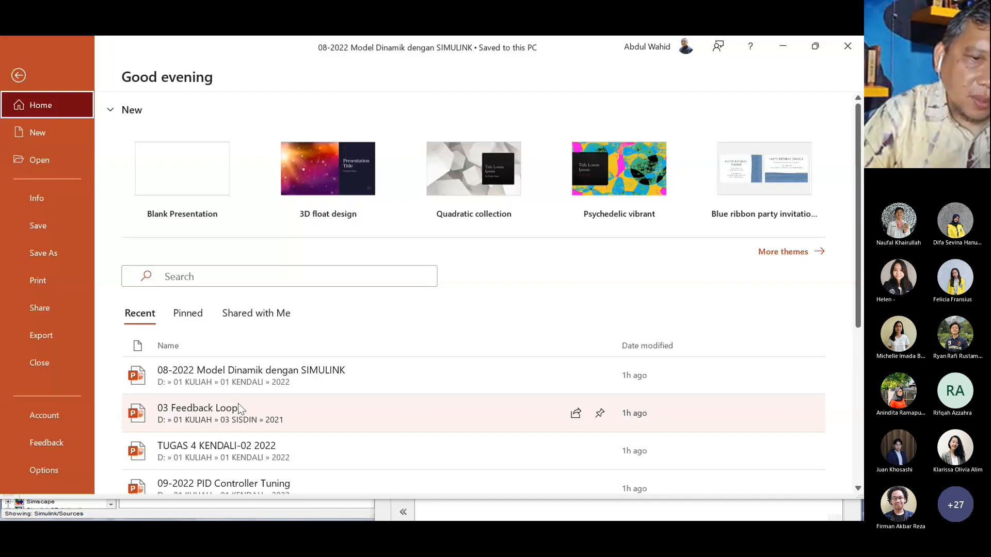
left_click(257, 425)
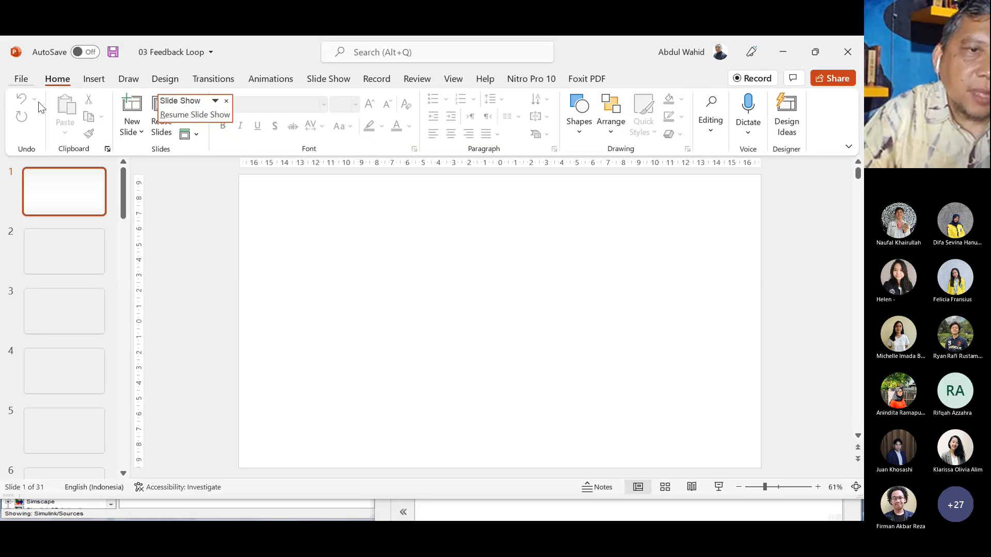
left_click(847, 52)
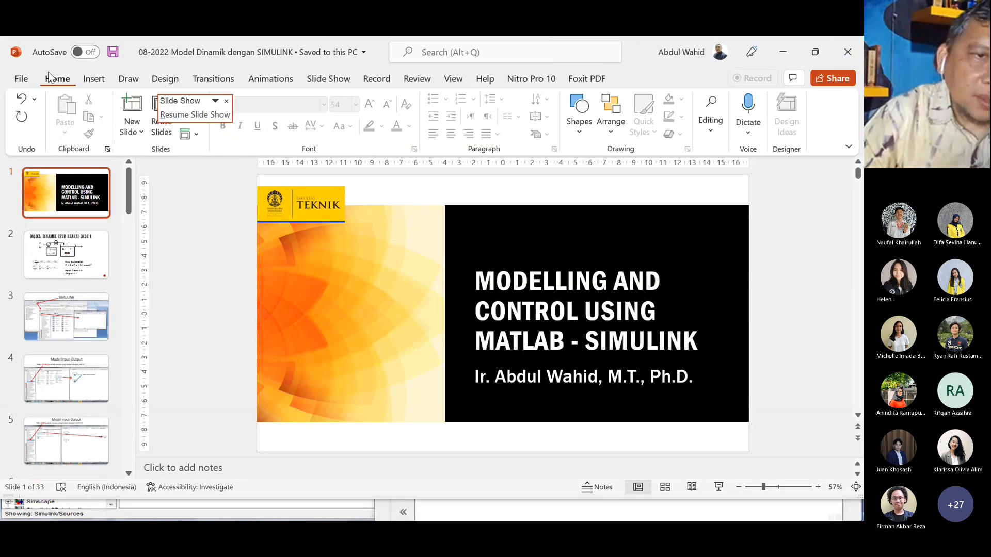
Open the 09-2022 PID Controller Tuning presentation in PowerPoint and locate the slide with the Ziegler-Nichols (PRC) tuning table.
left_click(19, 79)
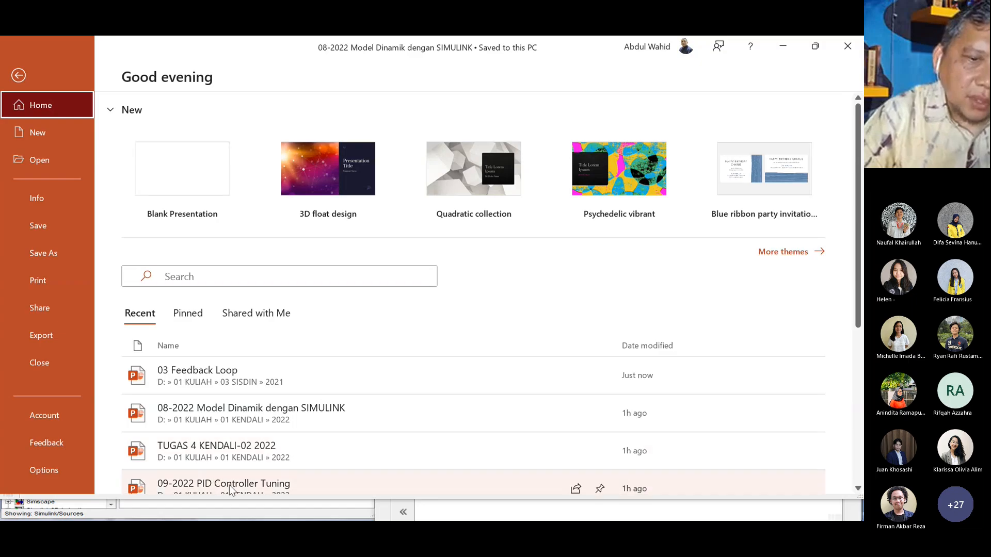
left_click(229, 487)
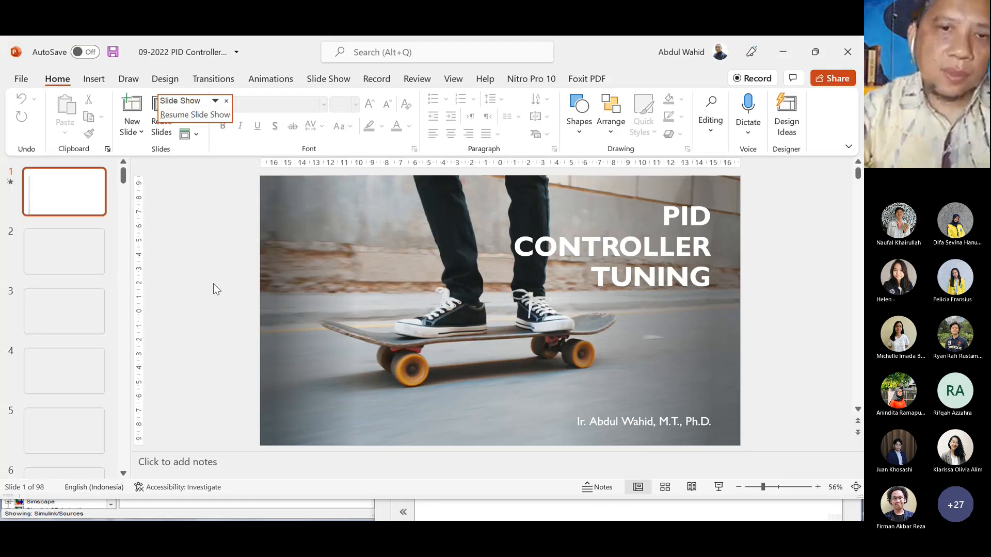
scroll(80, 350, "down", 10)
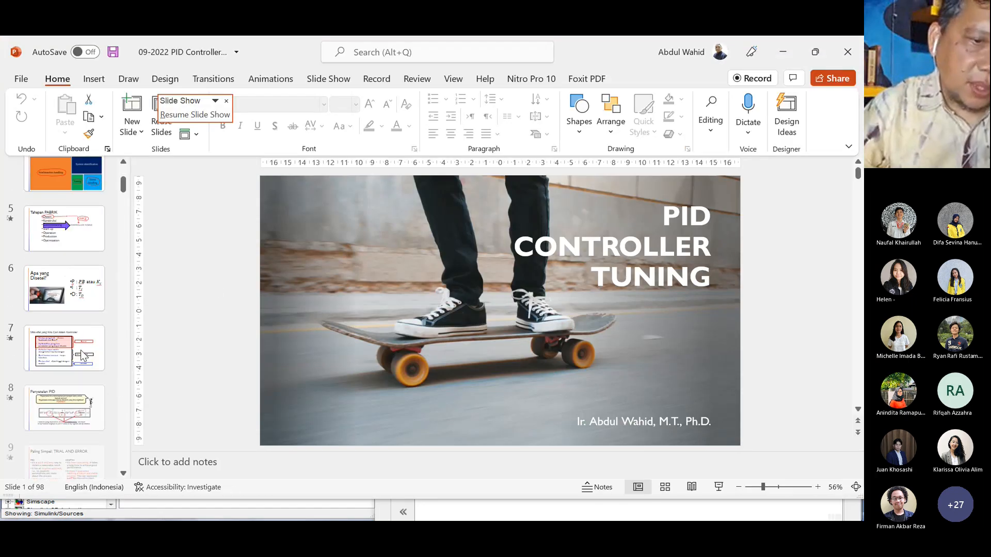
scroll(81, 351, "down", 5)
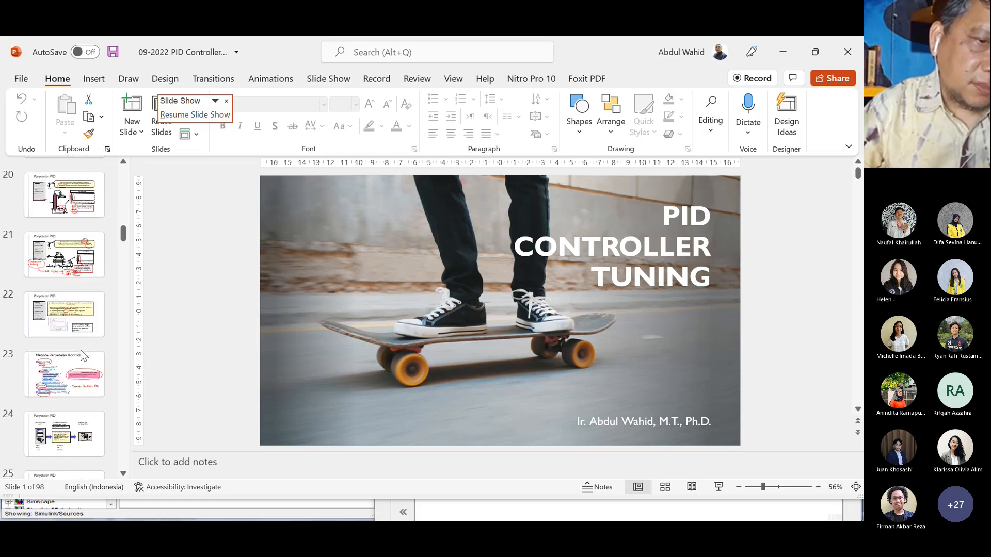
scroll(81, 349, "down", 9)
scroll(81, 350, "down", 8)
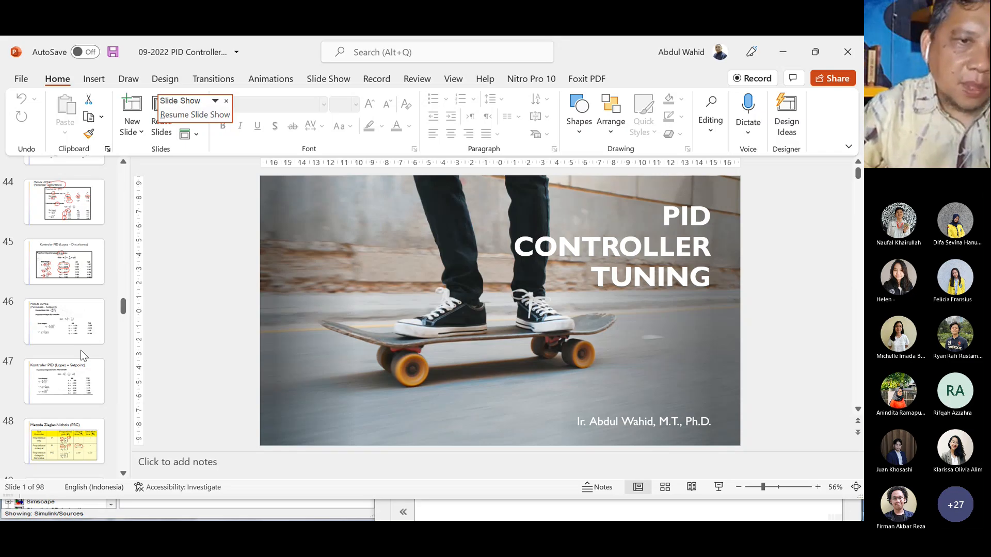
Paste the controller tuning table into Book2 as a Picture (Enhanced Metafile), then shrink and place it beside the interpolation formula.
key("alt+Tab")
left_click(89, 196)
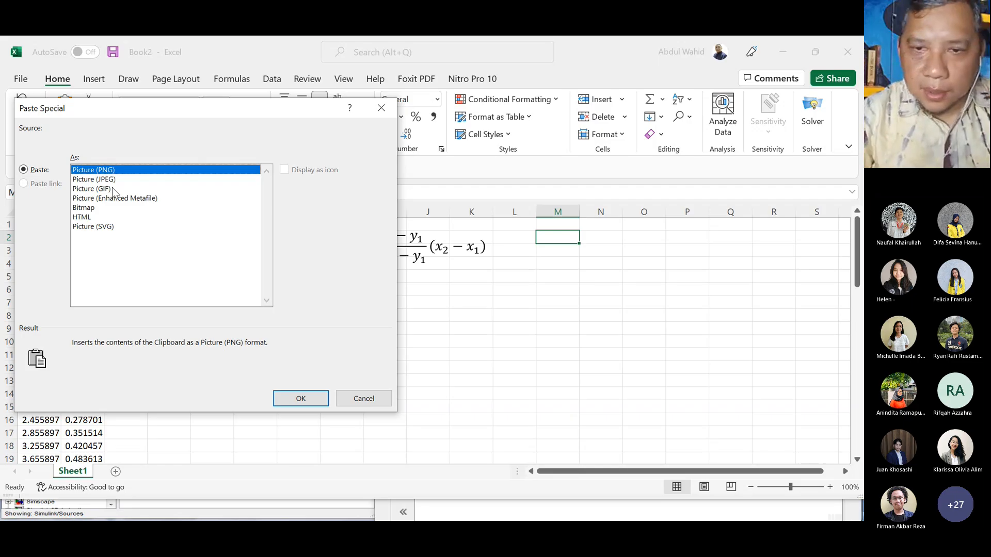
key("Return")
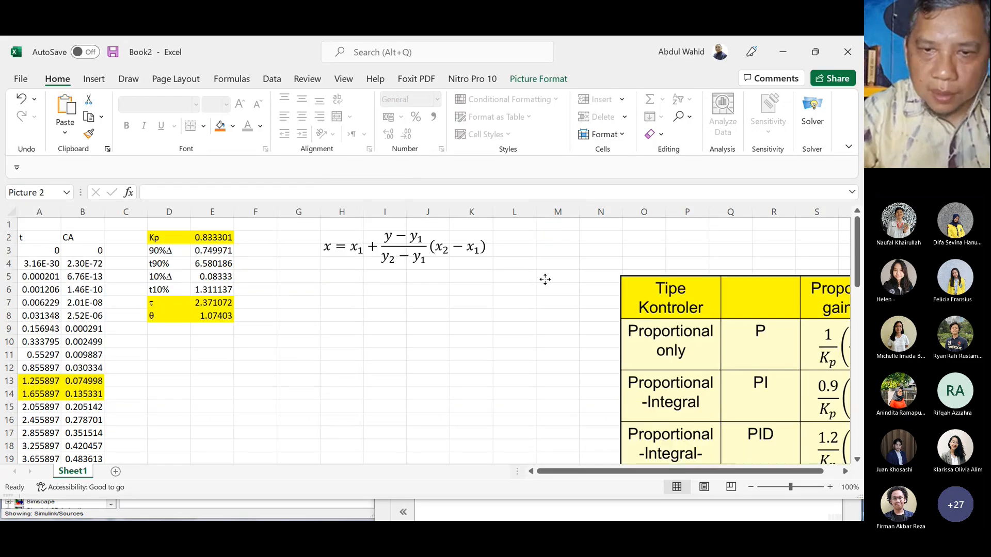
left_click_drag(619, 274, 514, 241)
Label D9 as Kc and D10 as TI, and calculate the PI gain in E9 with =(0.9/E2)*(E8/E7)^-1.
left_click(167, 329)
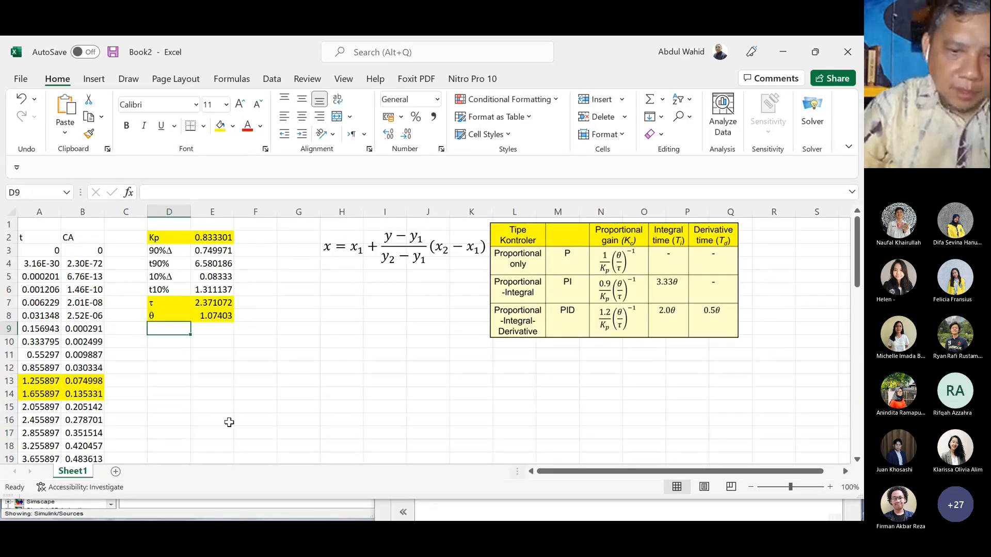
type("Kc")
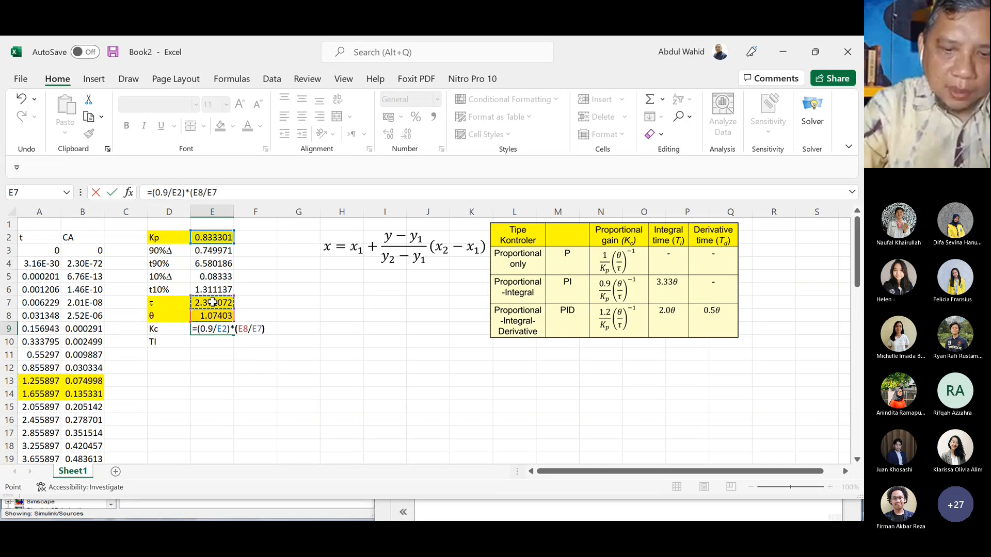
type("-1")
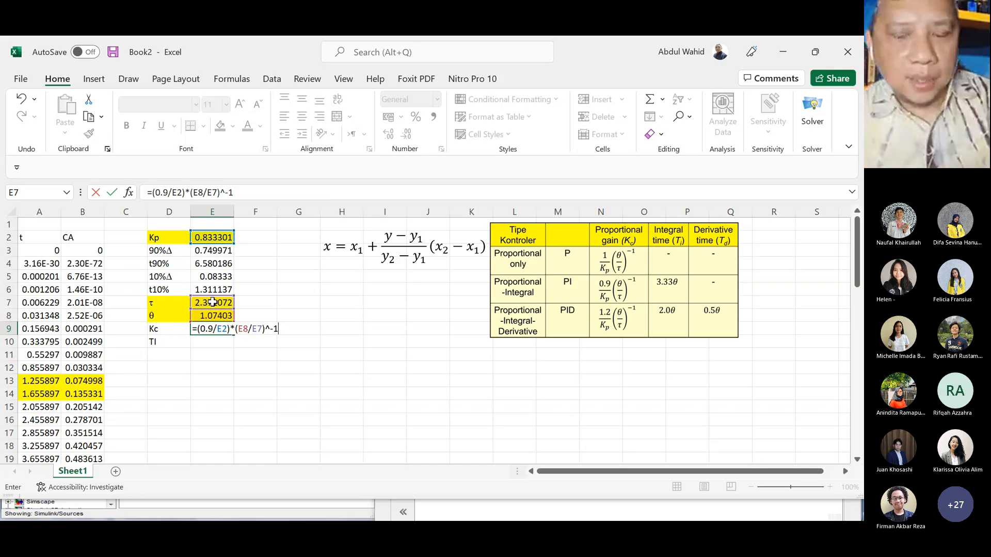
key("Return")
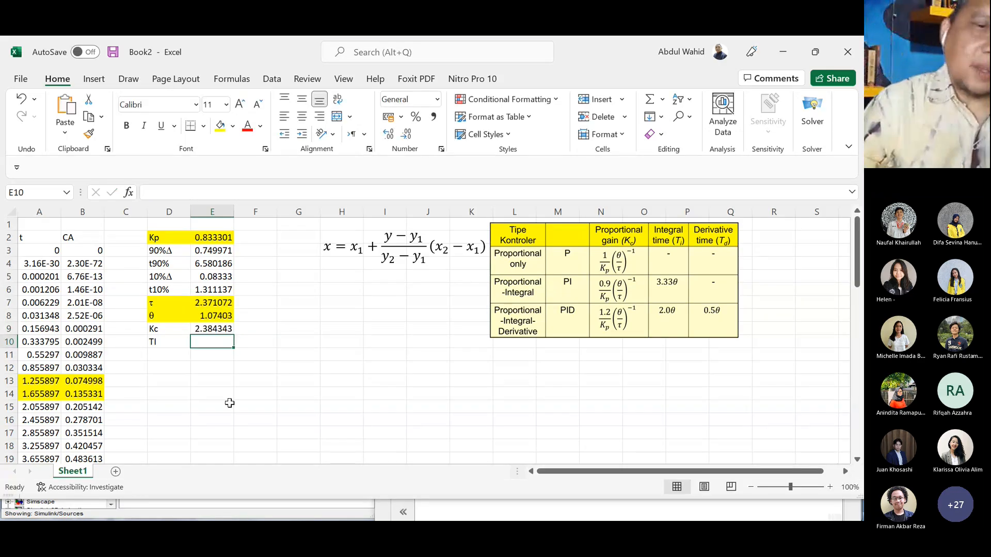
Calculate the PI integral time TI in E10 with the formula =3.33*E8.
type("=3")
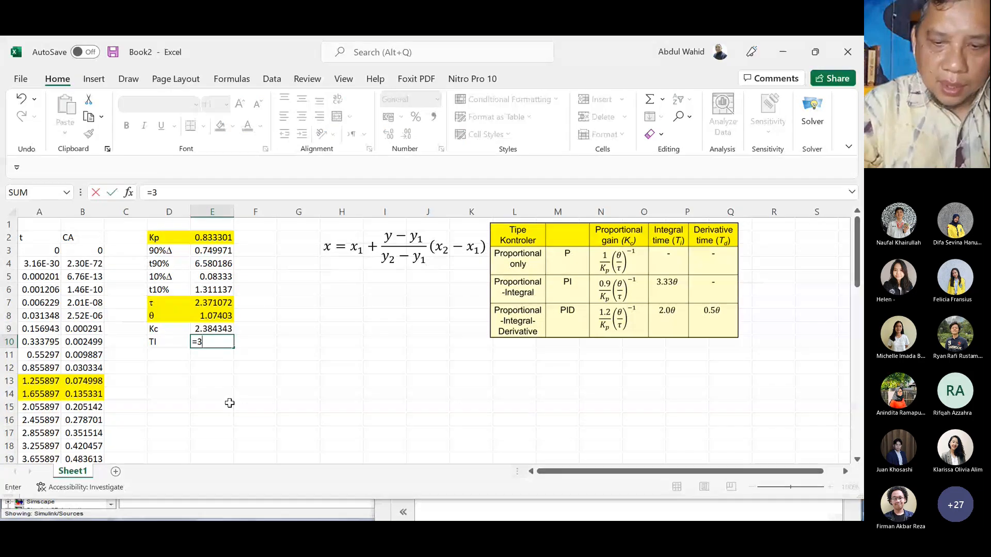
type(".33")
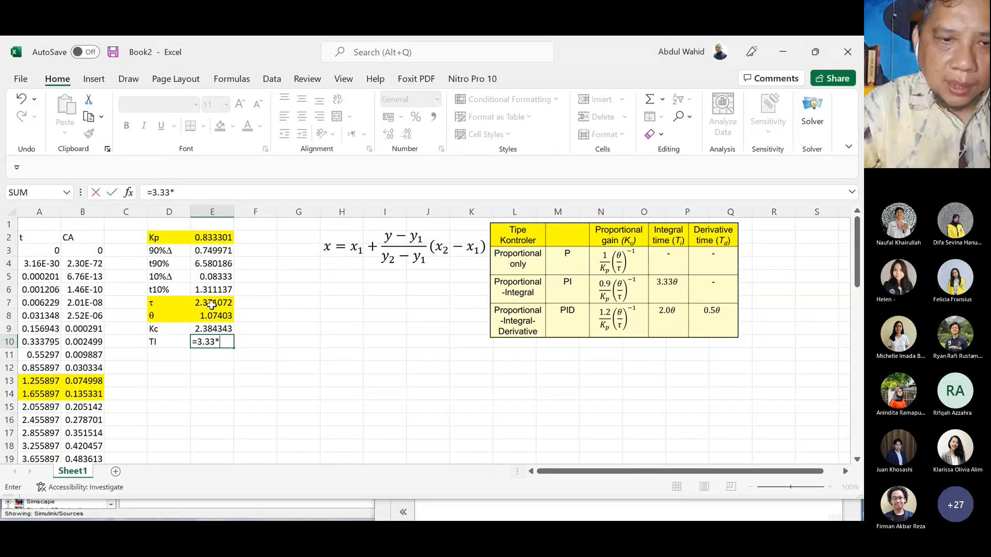
left_click(213, 317)
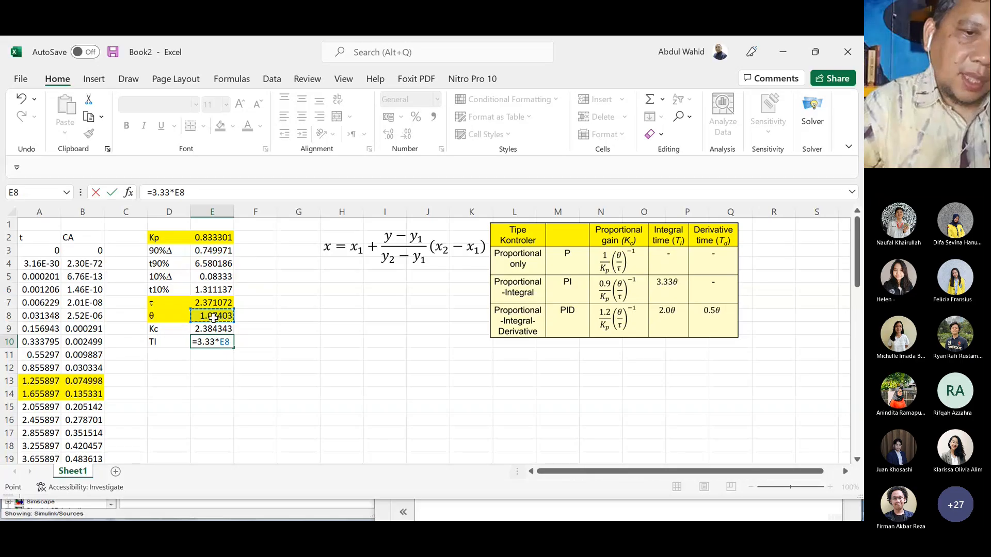
key("Return")
Fill the Kc and TI results in D9:E10 with orange and move the interpolation formula clear of the tuning table.
left_click_drag(168, 329, 212, 341)
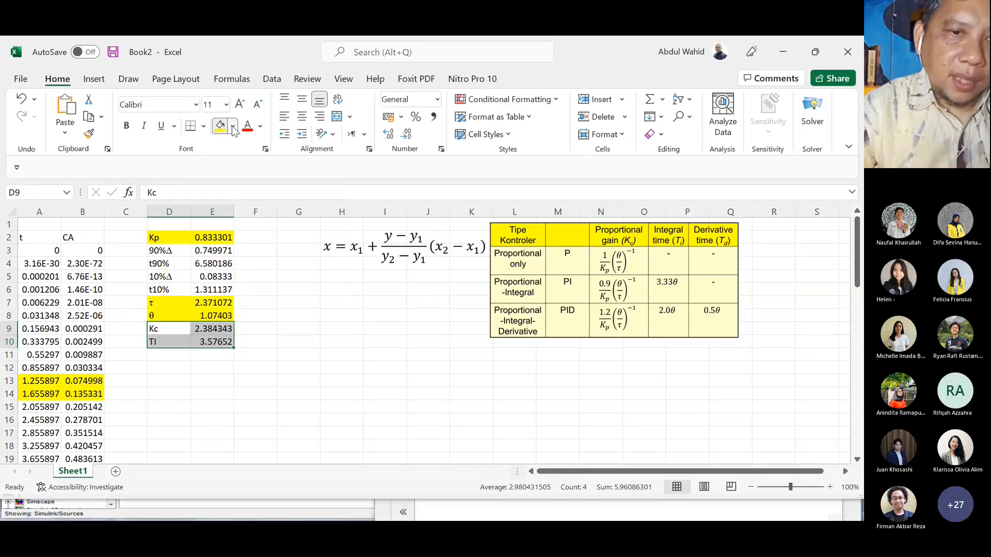
left_click(233, 126)
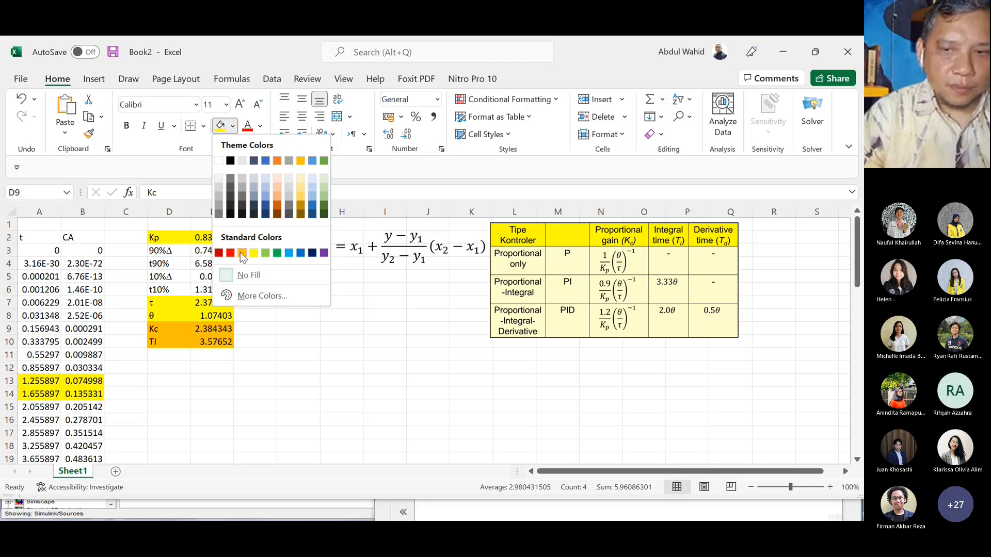
left_click(372, 318)
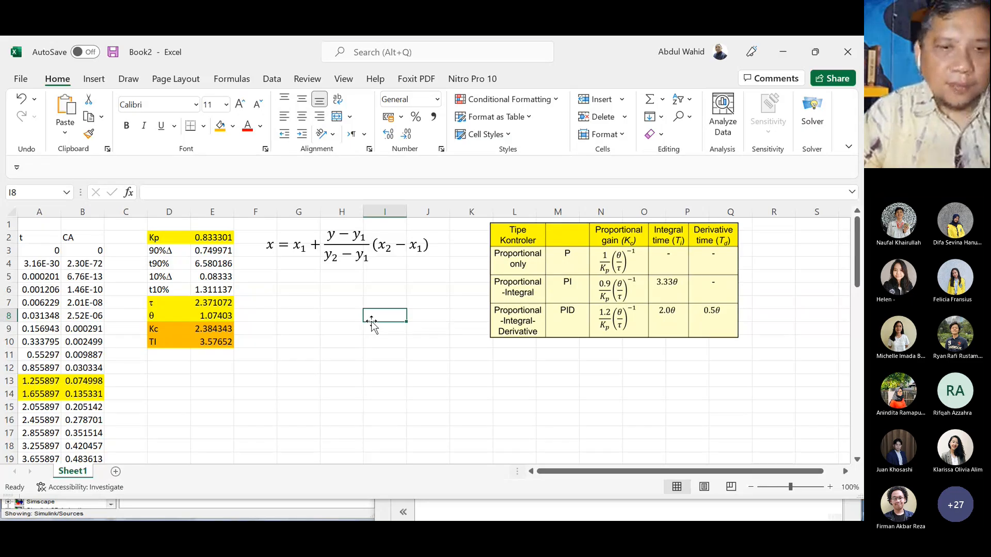
left_click_drag(215, 328, 215, 344)
left_click(303, 327)
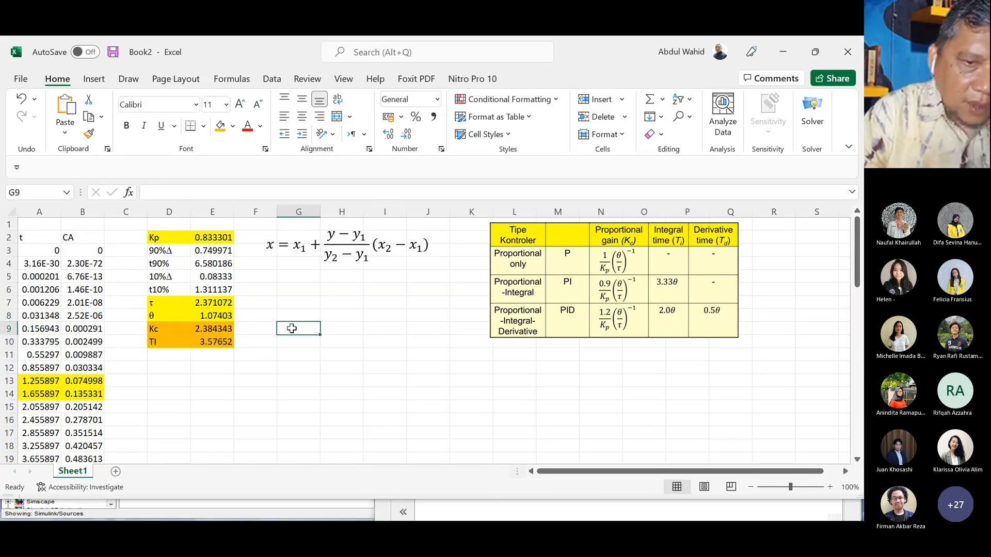
Copy the Kc value from E9, switch to Simulink and open the cstrcontrol model.
left_click(220, 330)
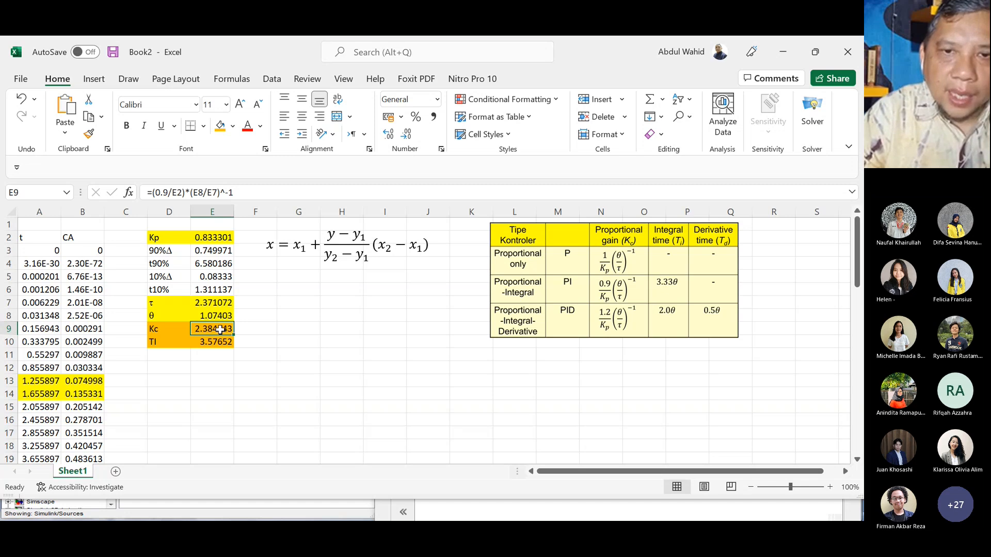
key("ctrl+c")
key("alt+Tab")
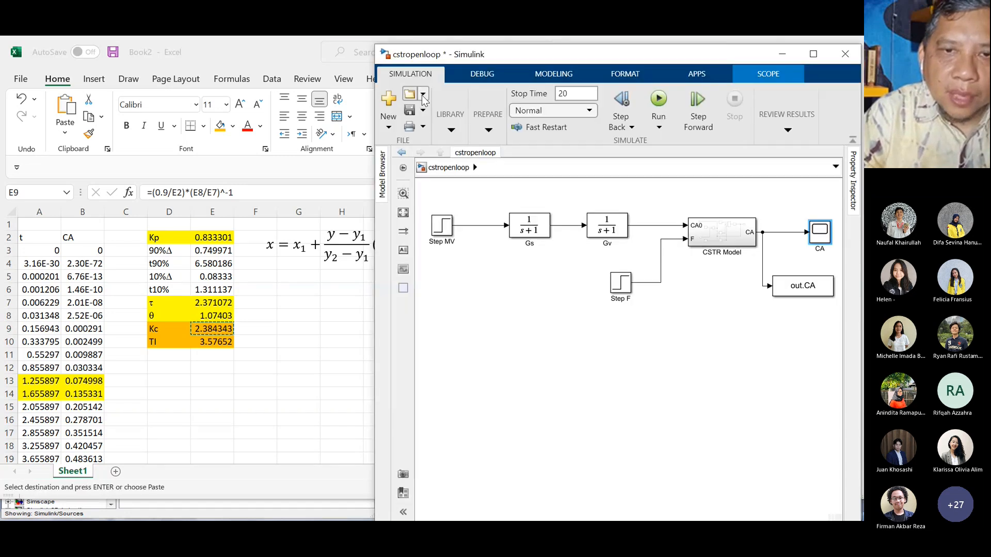
left_click(422, 95)
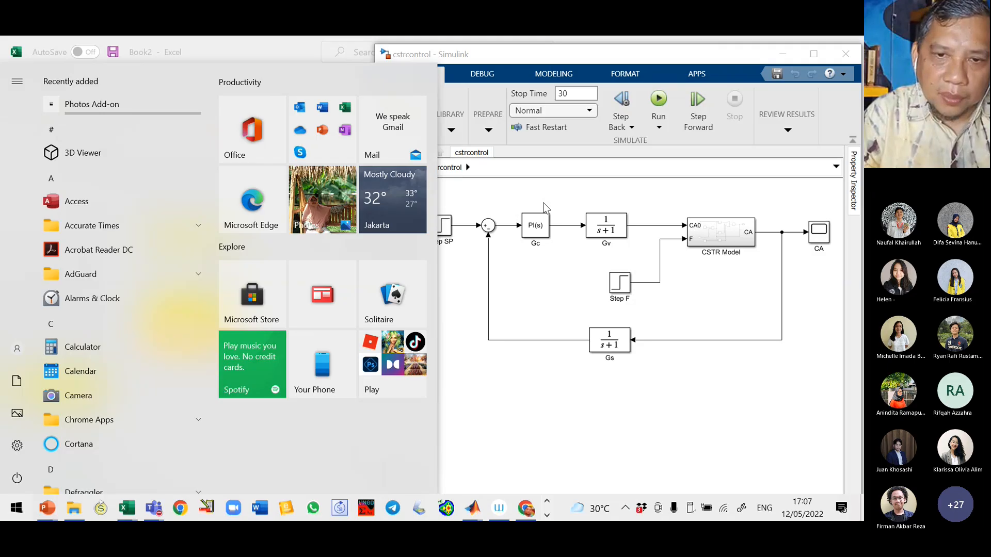
Add a MultiPlot Graph block from the Robust Control Toolbox library below the CA scope in cstrcontrol.
left_click(467, 306)
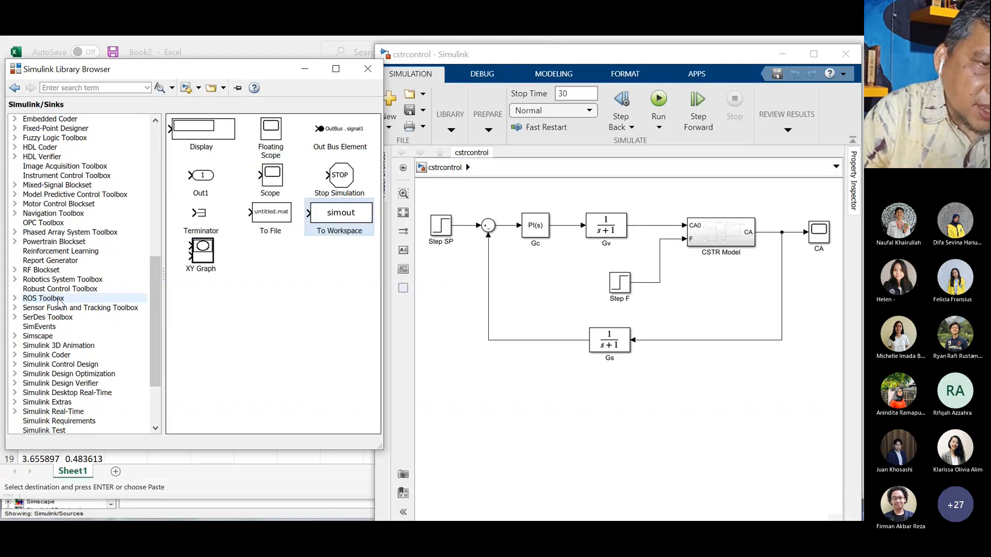
left_click(60, 289)
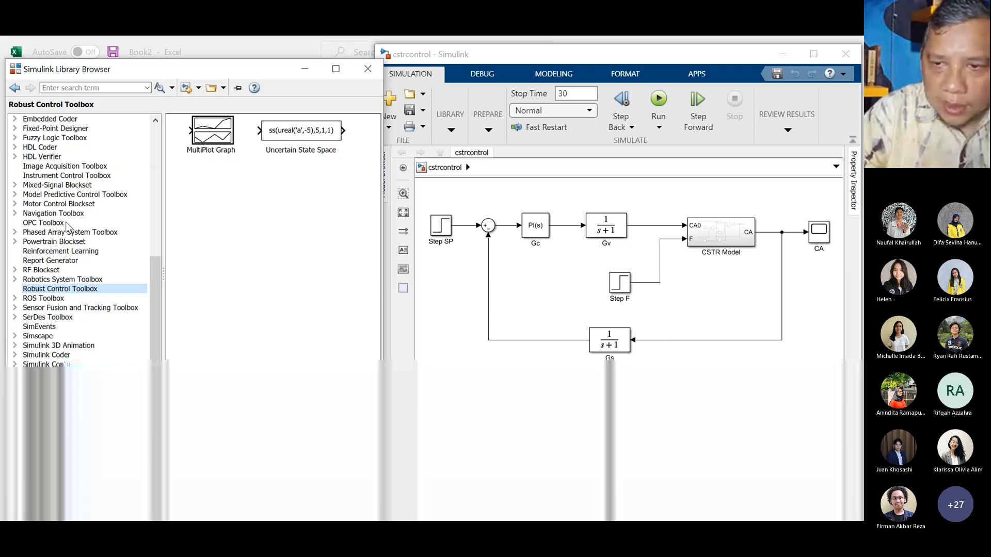
left_click_drag(212, 132, 791, 403)
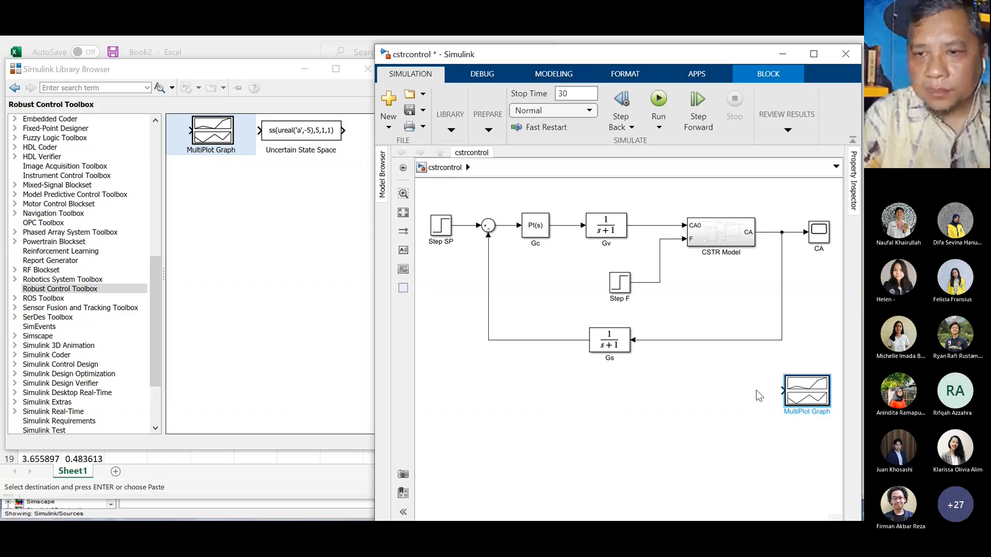
double_click(808, 402)
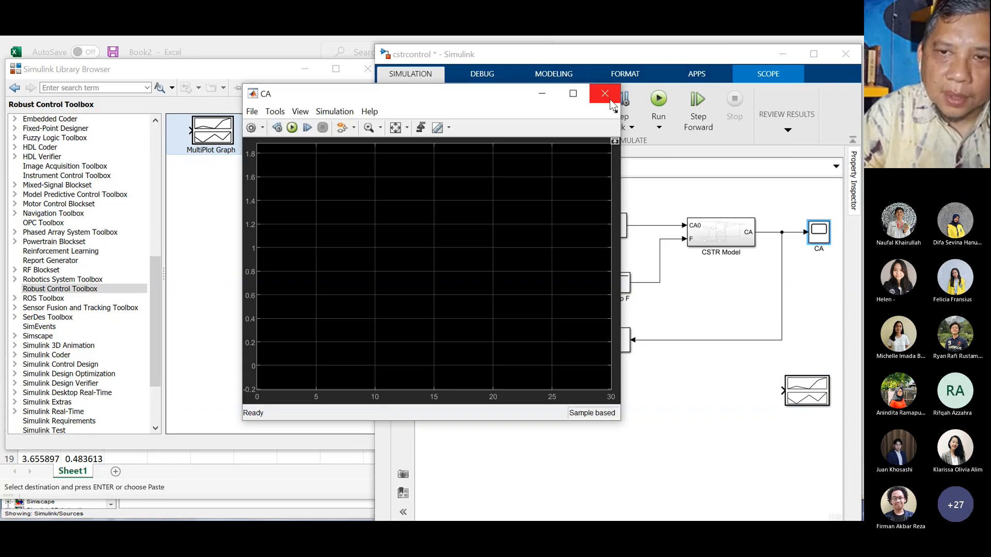
Run the closed-loop simulation and view the response in the CA scope.
left_click(605, 94)
left_click(658, 99)
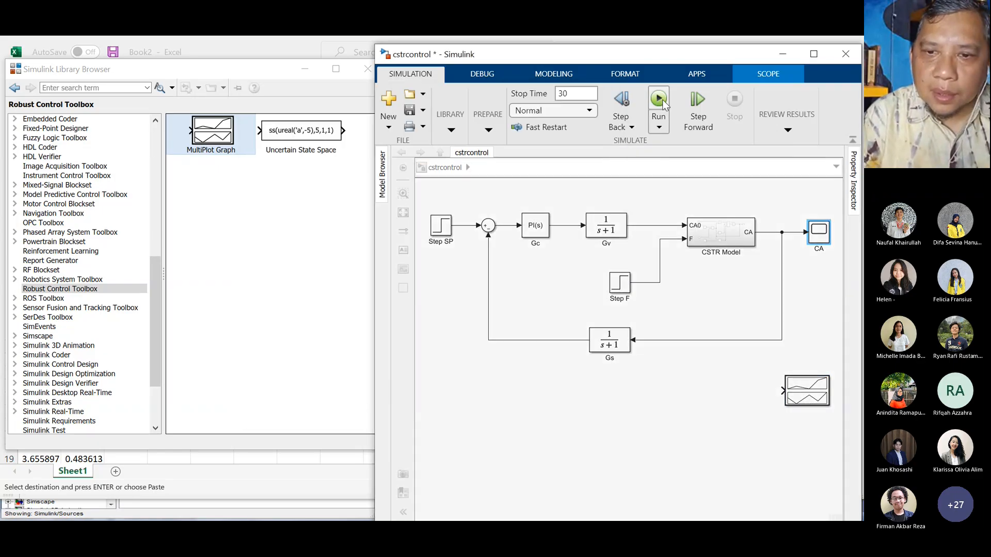
left_click(659, 99)
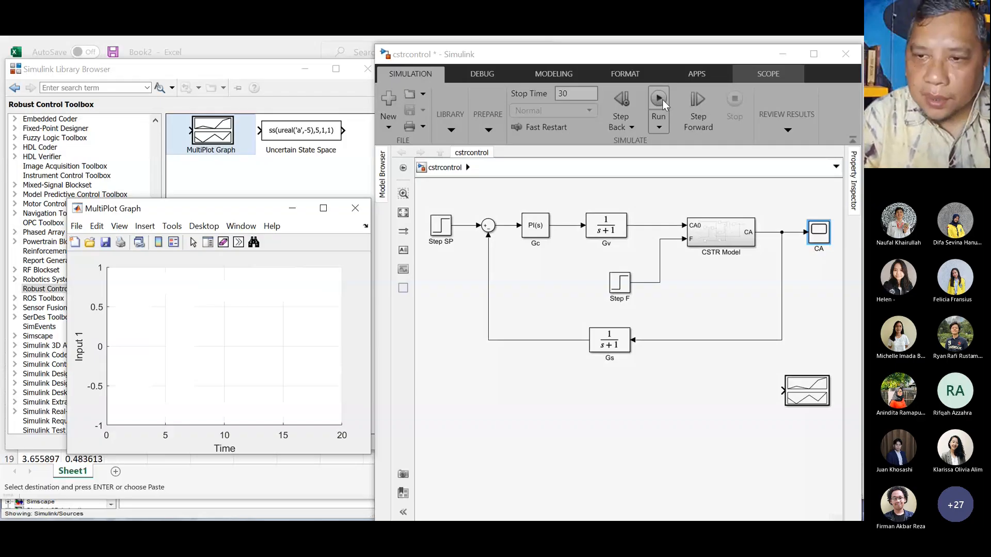
double_click(819, 232)
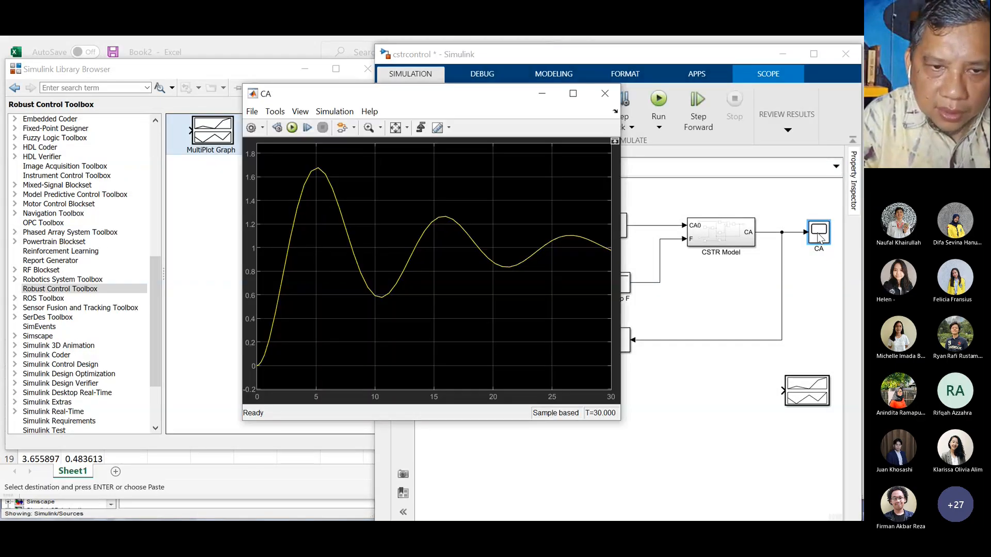
left_click(606, 93)
Tune the Gc PI controller automatically with the Transfer Function Based PID Tuner and apply the tuned gains to the block.
left_click(535, 235)
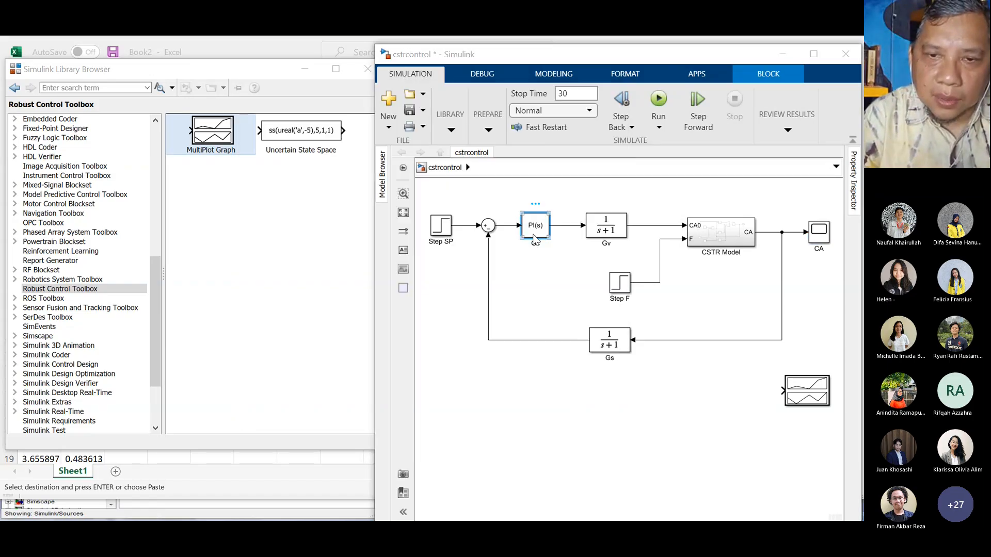
scroll(525, 333, "down", 3)
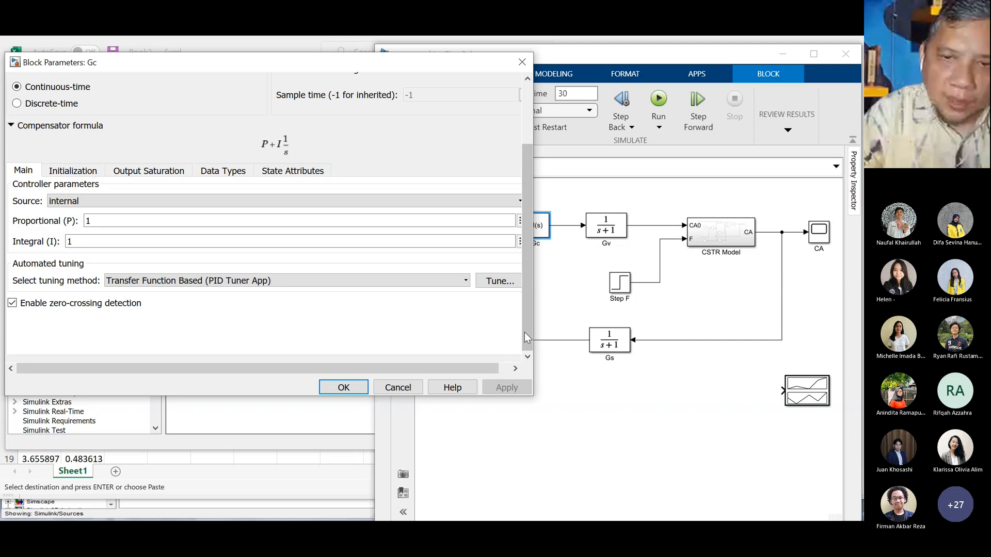
left_click(496, 281)
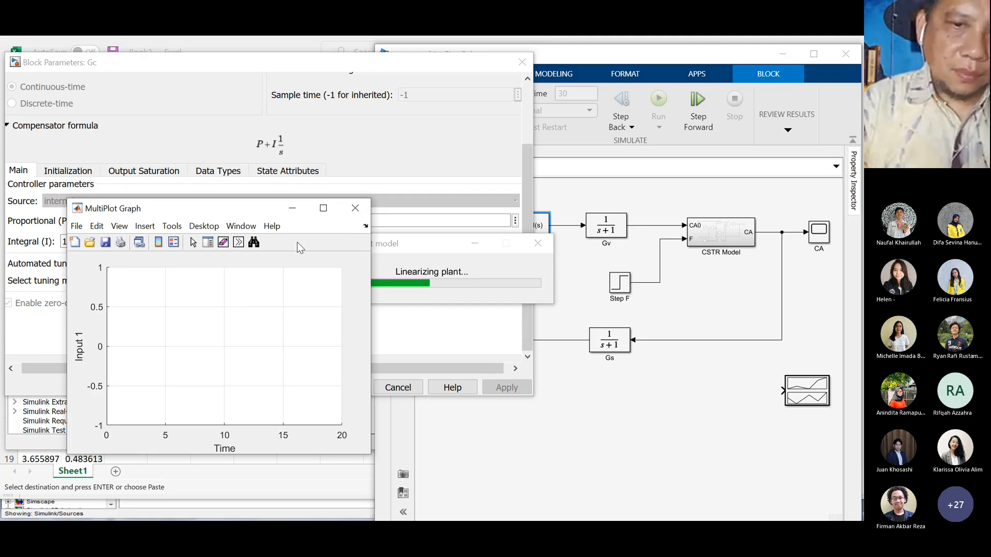
left_click(353, 209)
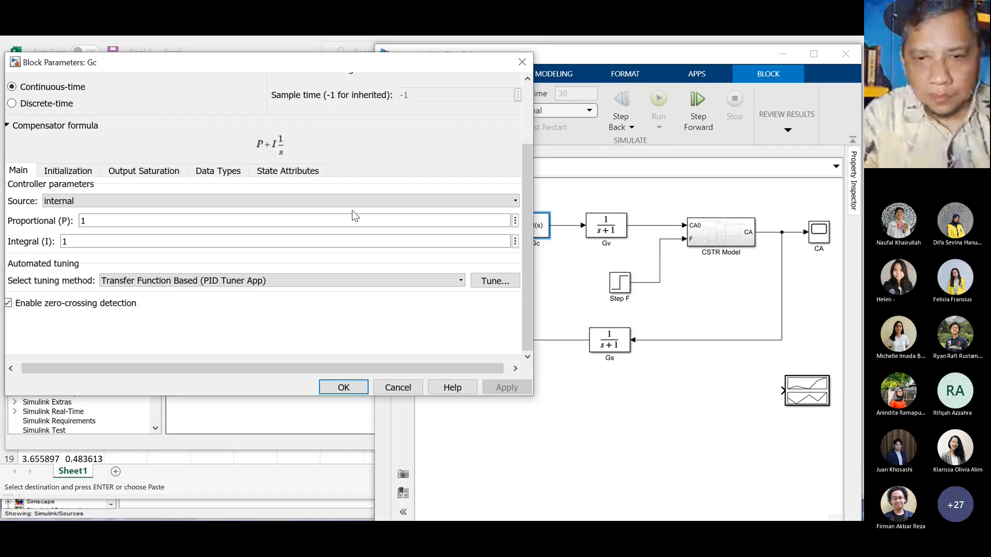
key("super")
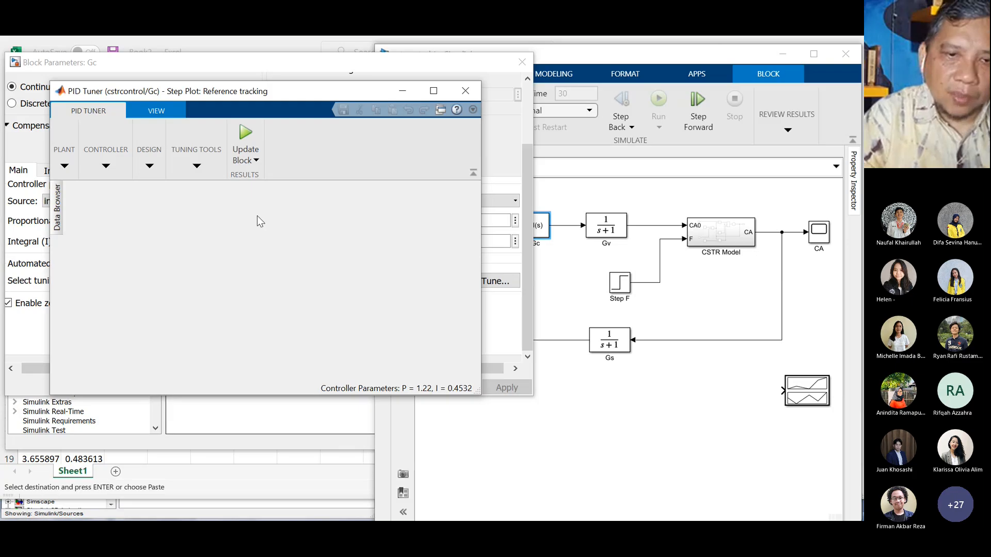
left_click(245, 134)
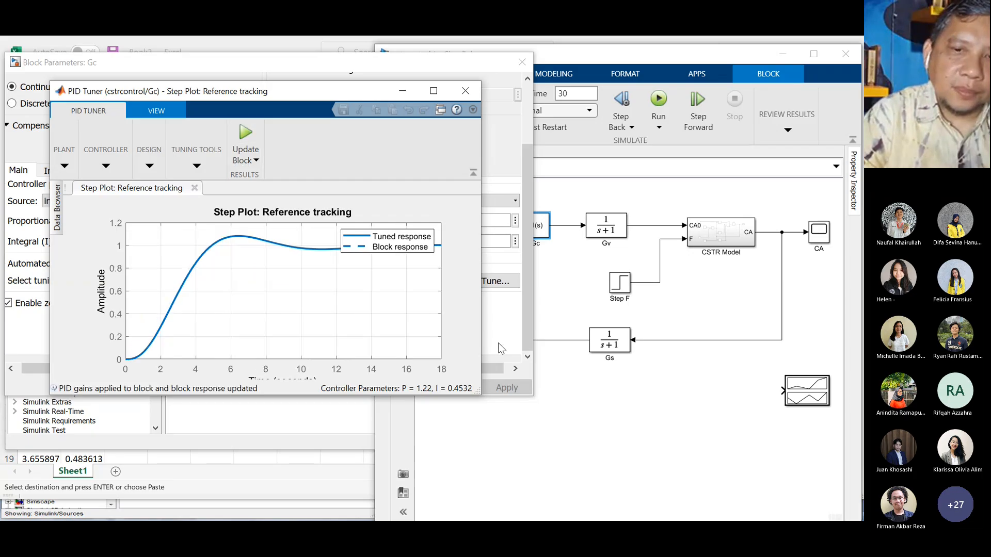
left_click(497, 343)
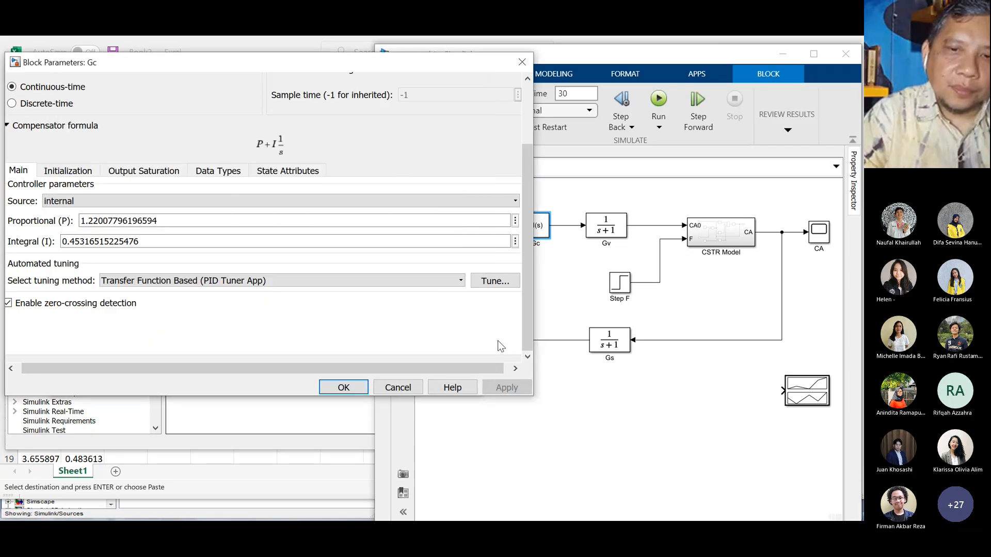
left_click(348, 388)
Rerun the simulation with the auto-tuned gains and check the response in the CA scope.
left_click(657, 99)
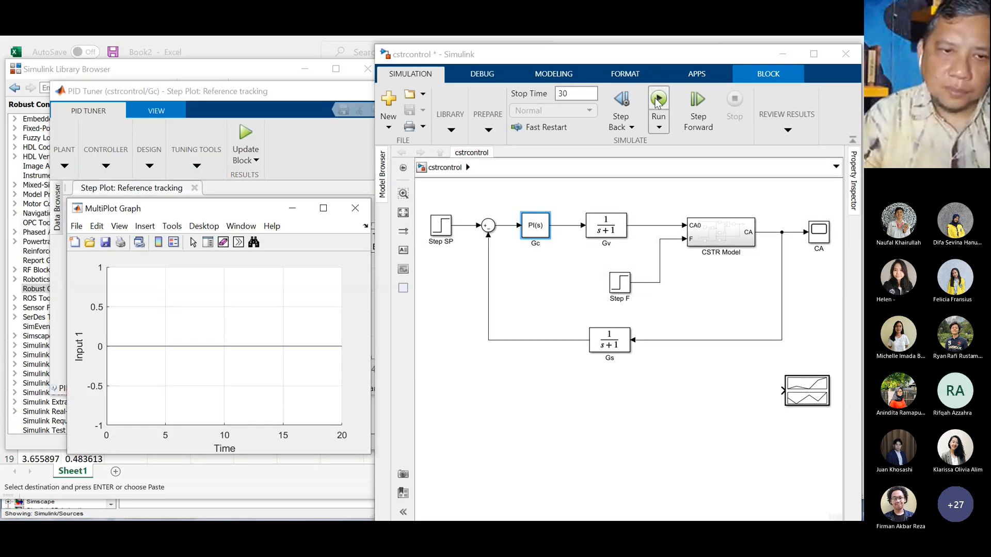
left_click(820, 239)
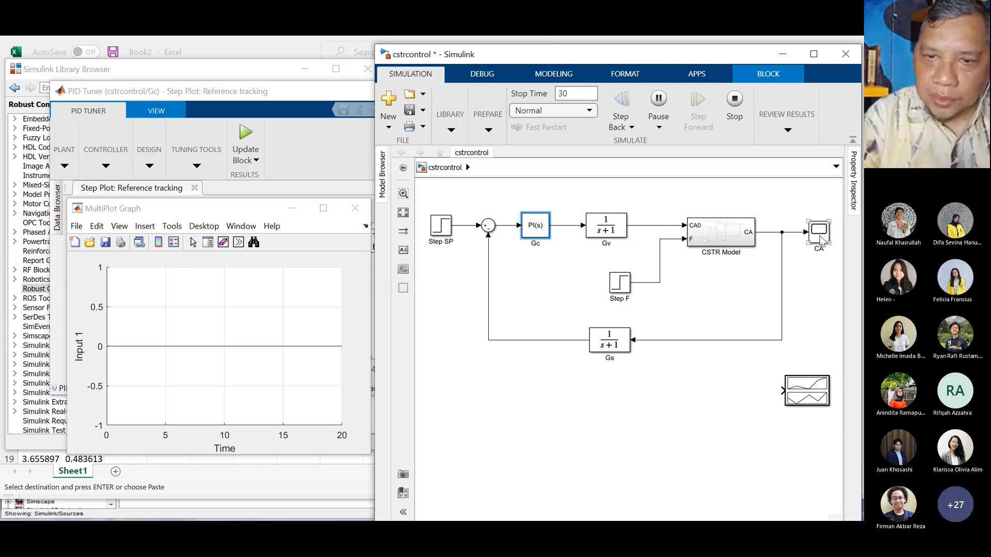
double_click(820, 239)
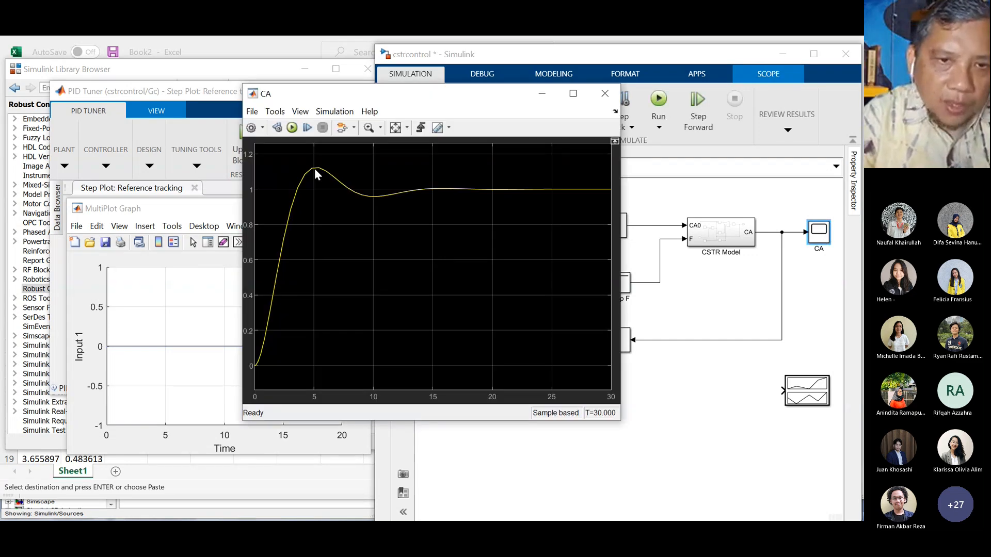
left_click(612, 100)
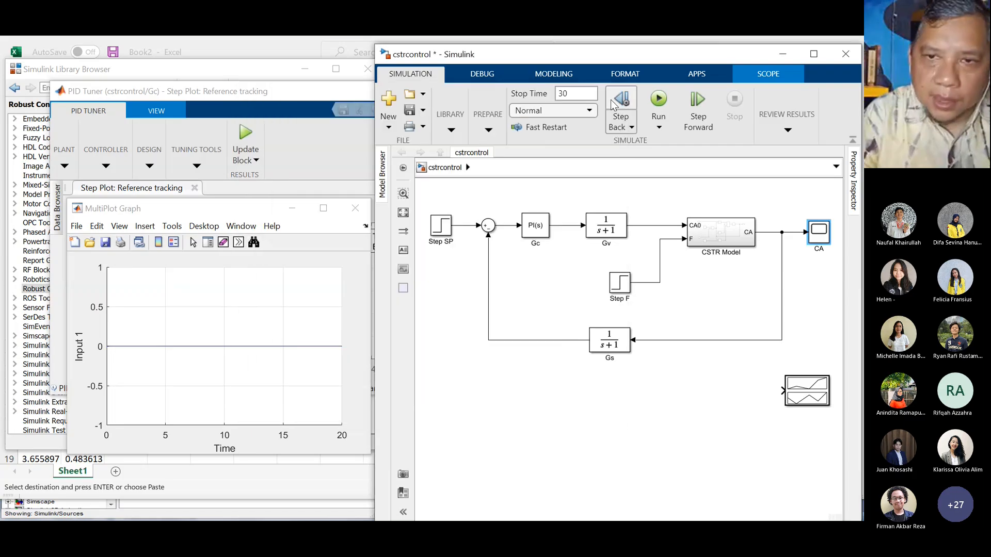
Plot the simulated CA response in MultiPlot Graph by branching the feedback line into it, with time range 0 to 30 and y range 0 to 1.2.
double_click(807, 391)
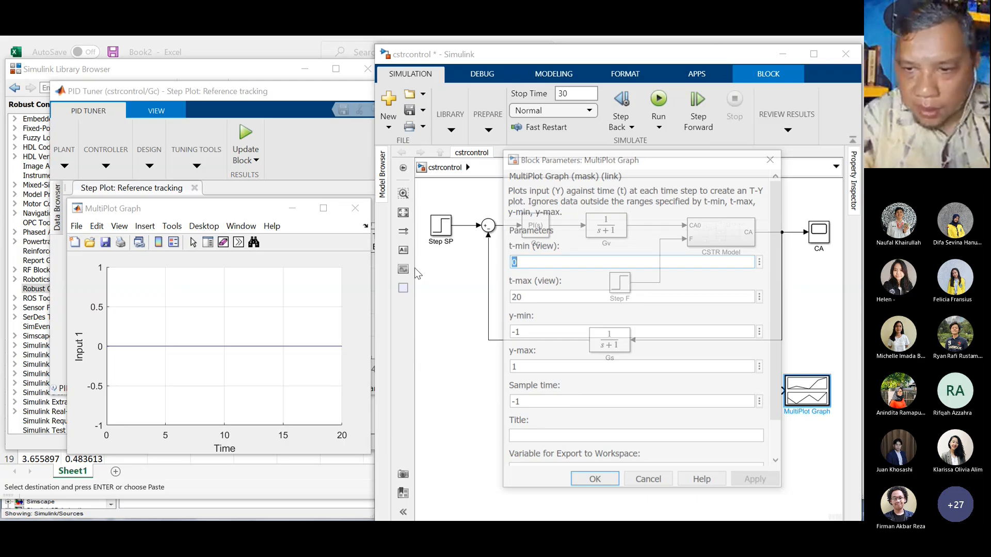
left_click_drag(723, 340, 784, 391)
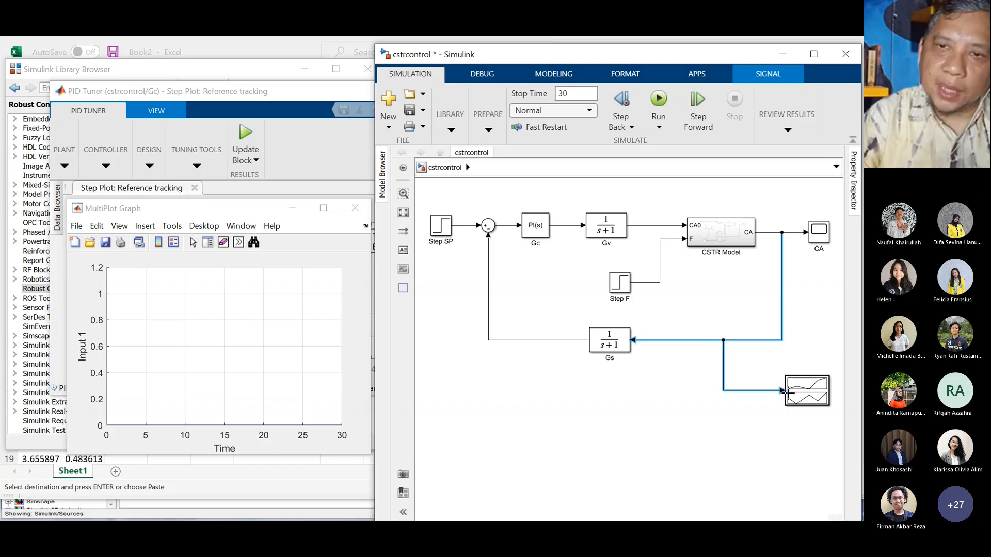
left_click(656, 99)
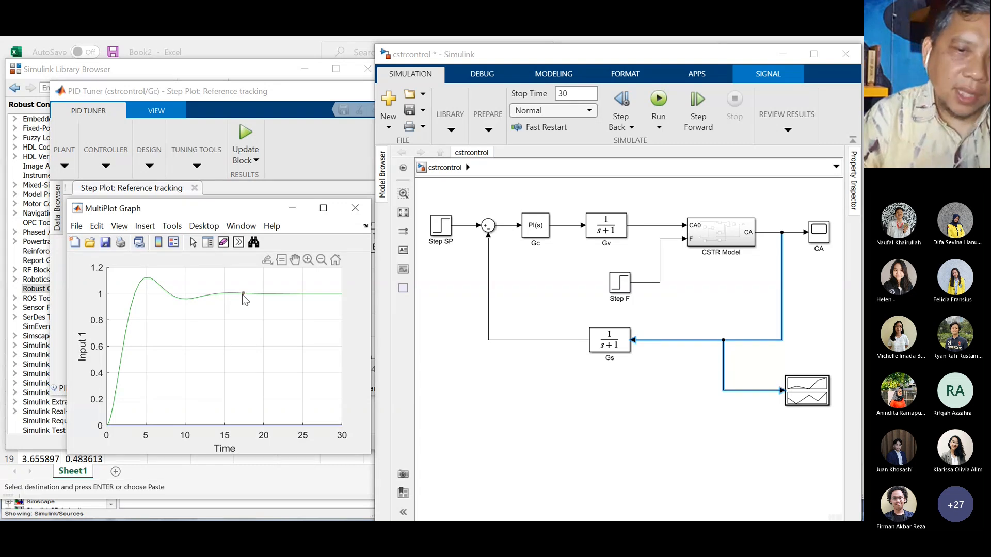
left_click(477, 388)
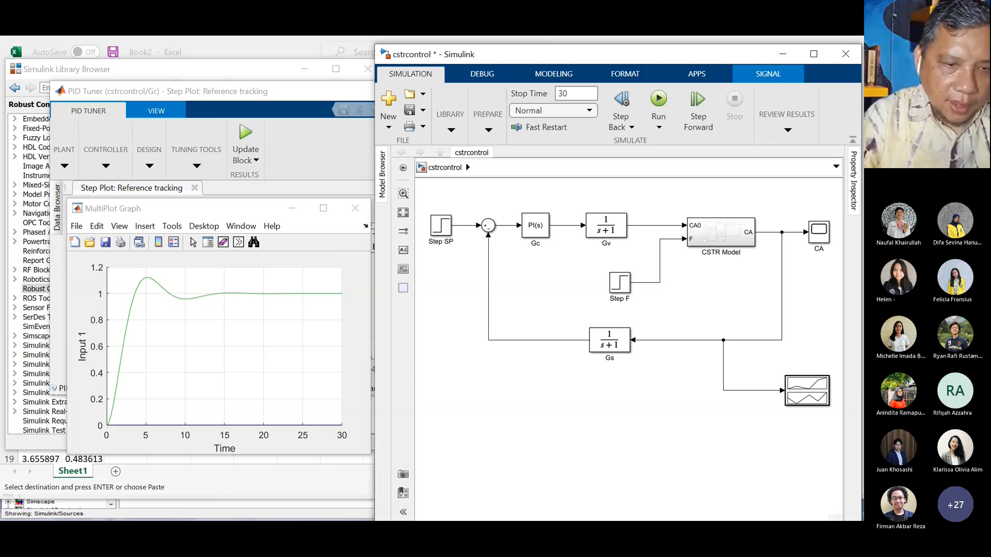
Set the proportional gain of the Gc controller to the copied Kc value, 2.384342855.
key("super")
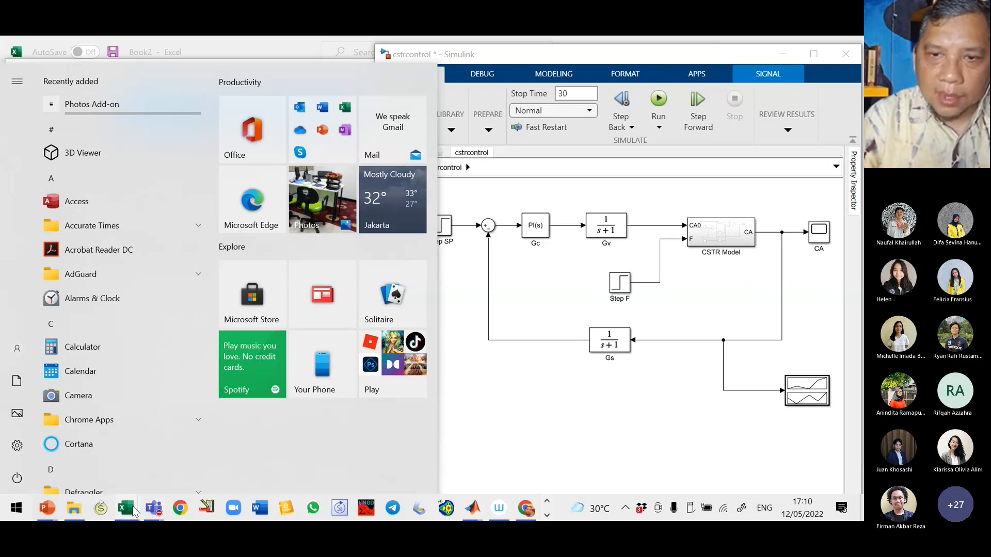
left_click(534, 231)
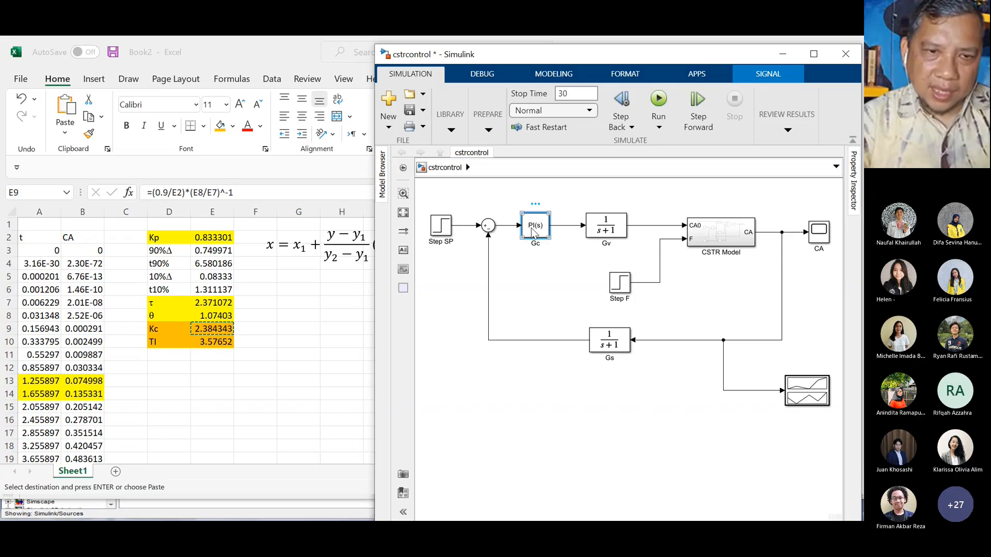
double_click(534, 231)
double_click(173, 305)
type("2.384342855")
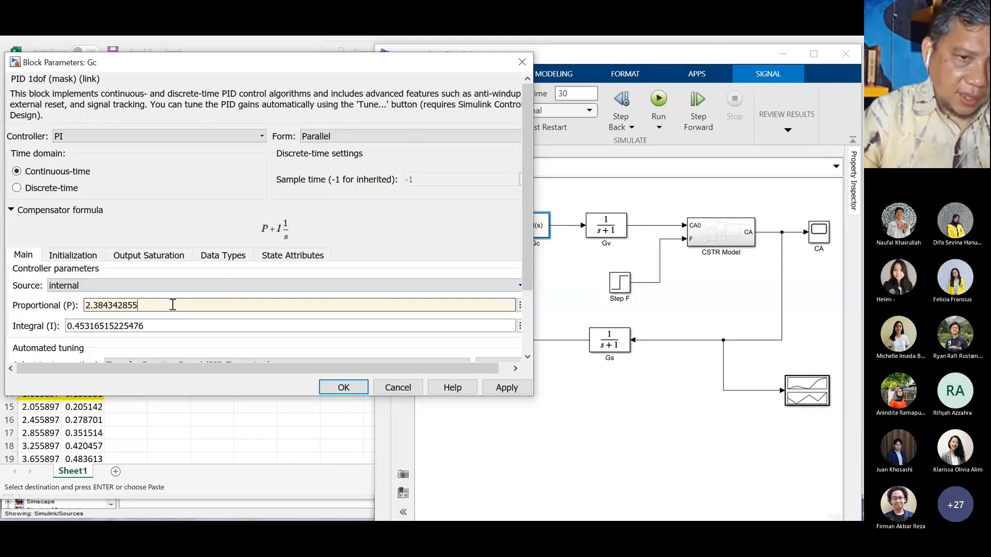
Set the integral gain of the Gc controller to 2.384342855/3.576520155, the copied Kc divided by TI, and accept the parameters.
double_click(154, 324)
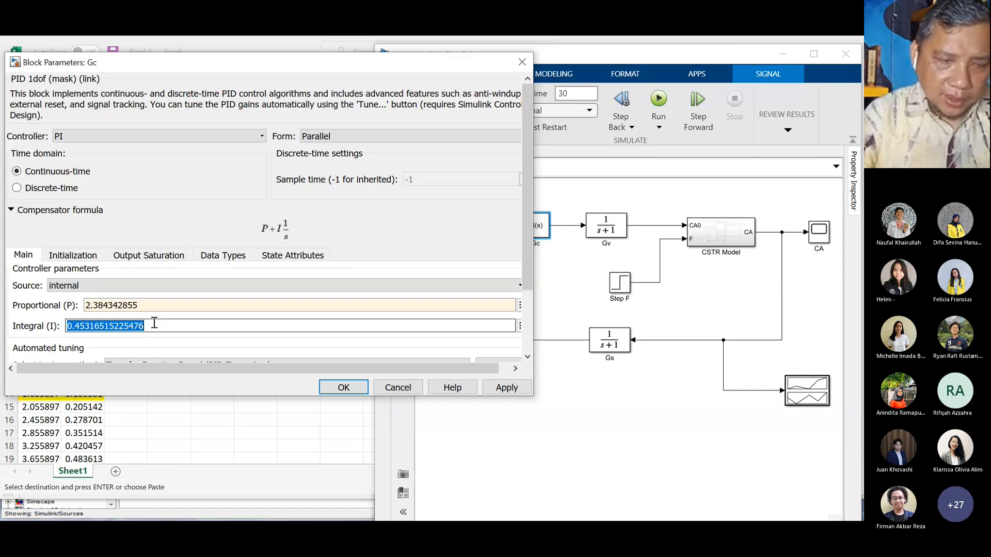
type("2.384342855")
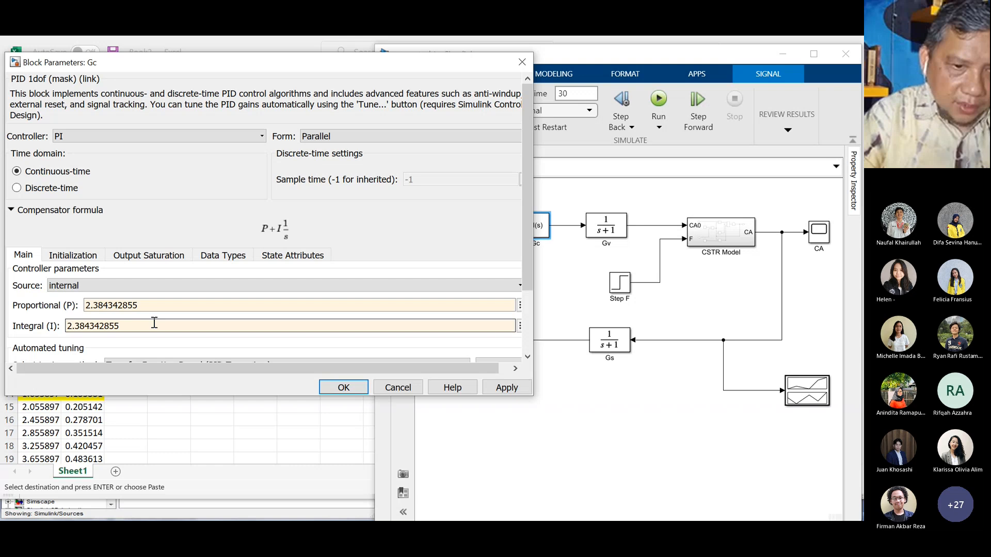
key("alt+Tab")
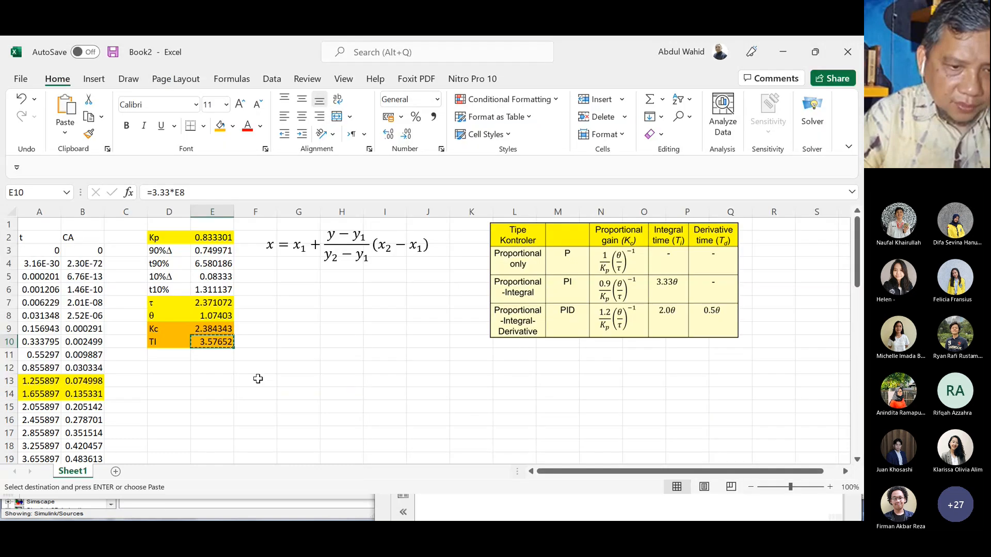
key("super")
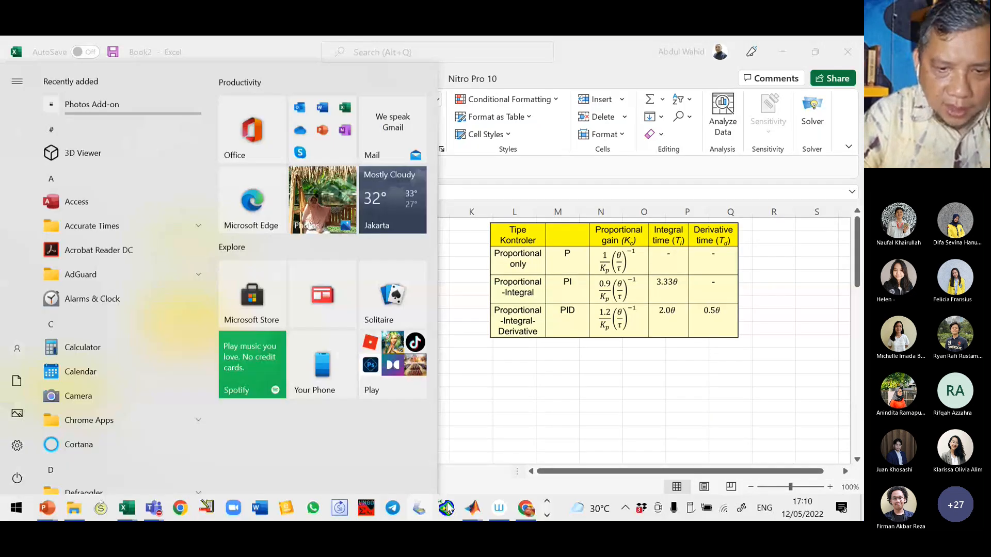
mouse_move(471, 508)
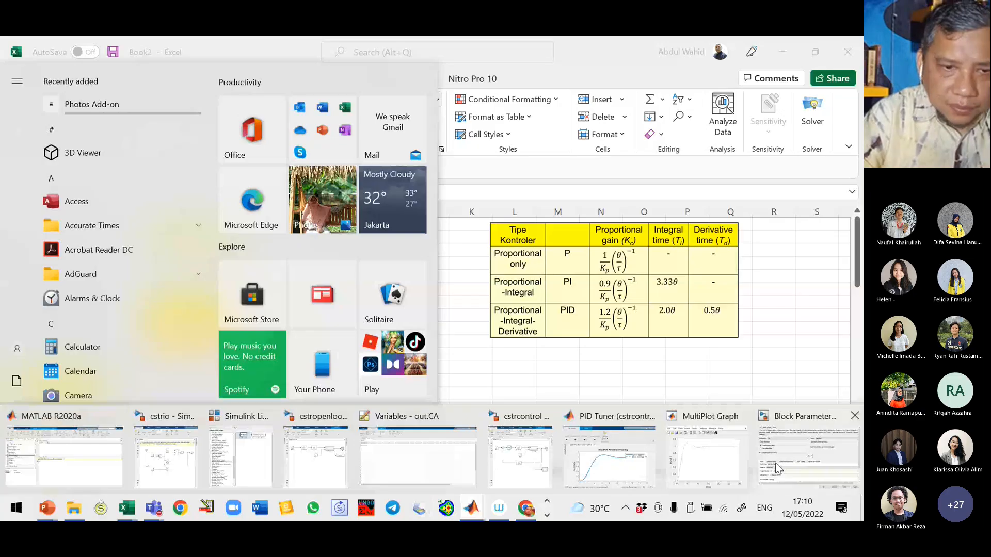
left_click(775, 469)
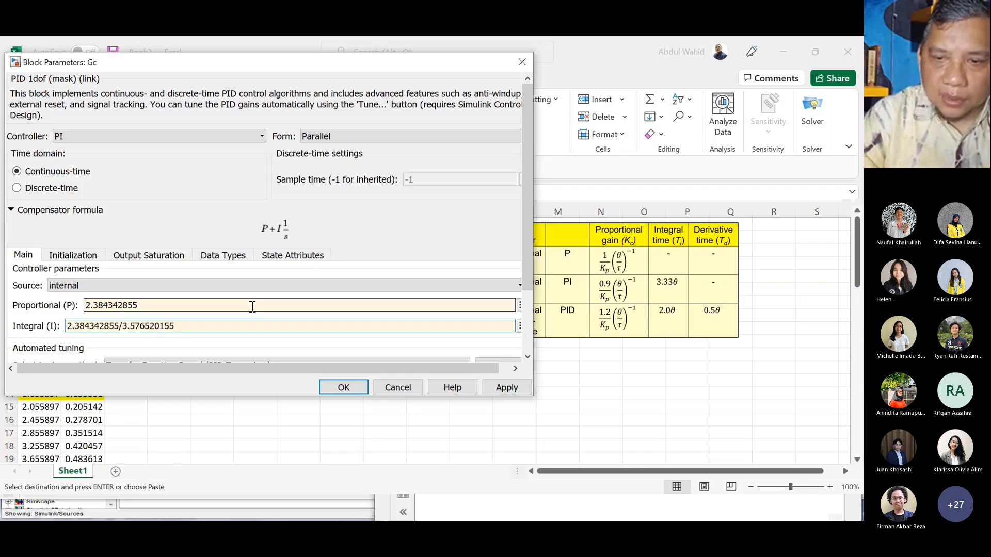
key("Return")
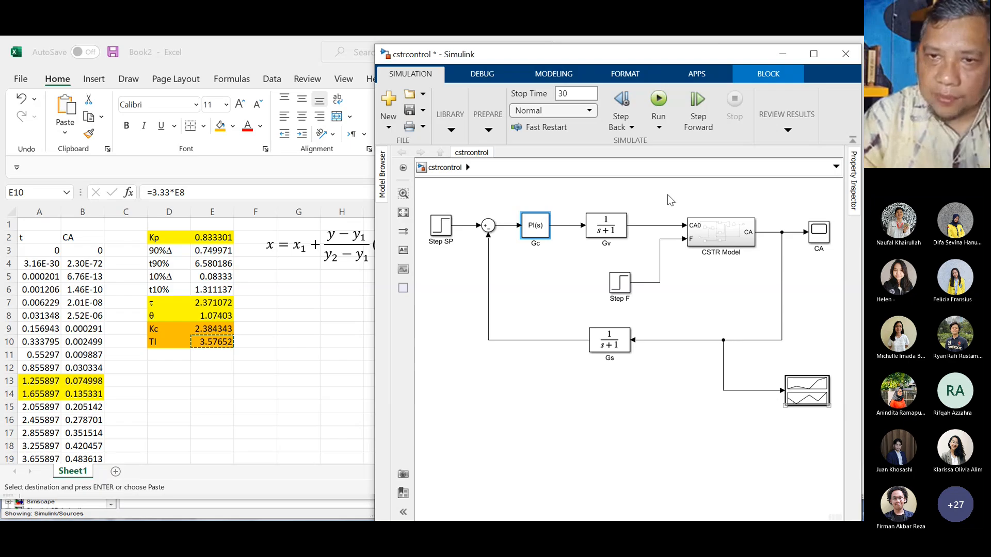
Rerun the simulation with the Excel-calculated PI gains and set the upper y limit of MultiPlot Graph to 1.5.
left_click(657, 102)
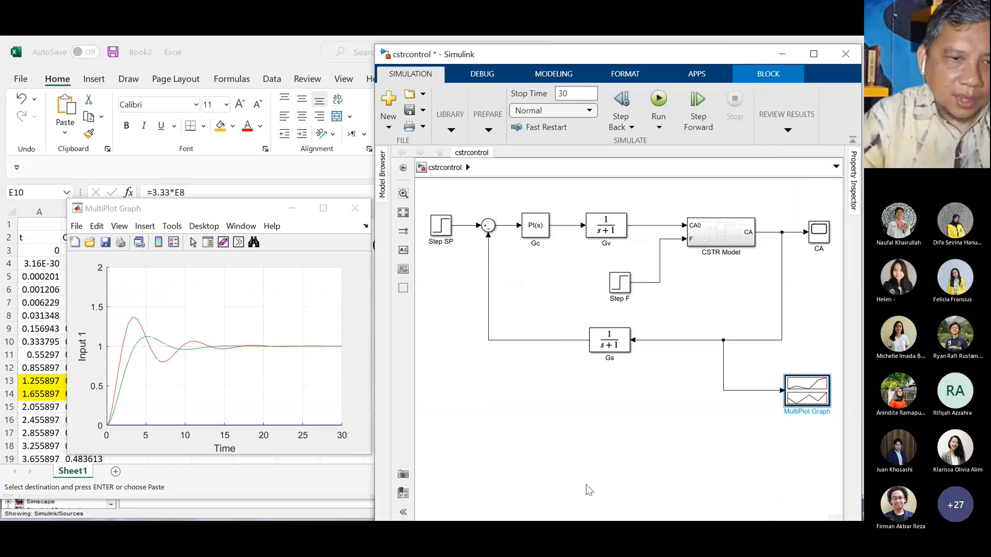
left_click(803, 397)
double_click(803, 397)
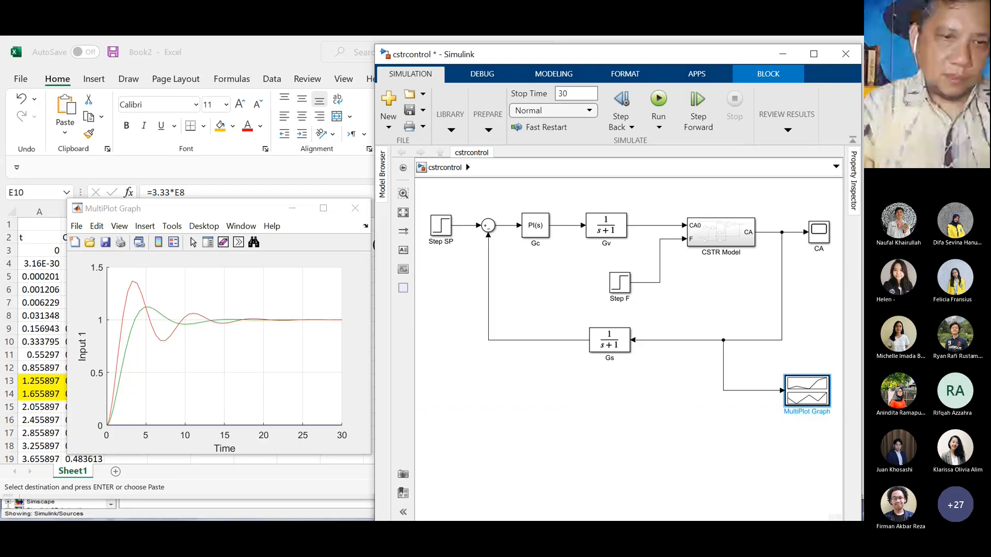
Switch to the PowerPoint slide show and go forward to the PRC slide to review the worked tuning calculation.
key("super")
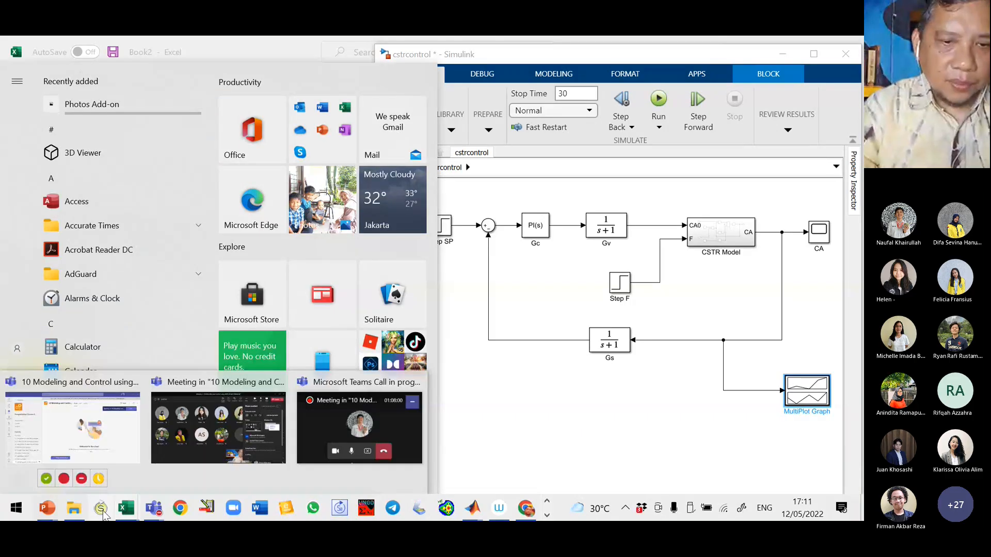
mouse_move(47, 509)
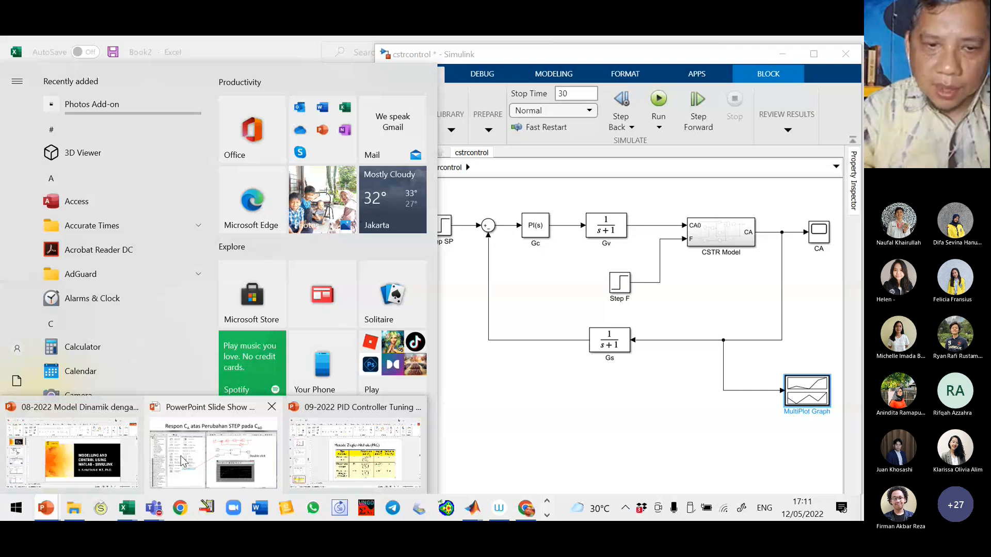
left_click(181, 457)
key("Right")
key("Right")
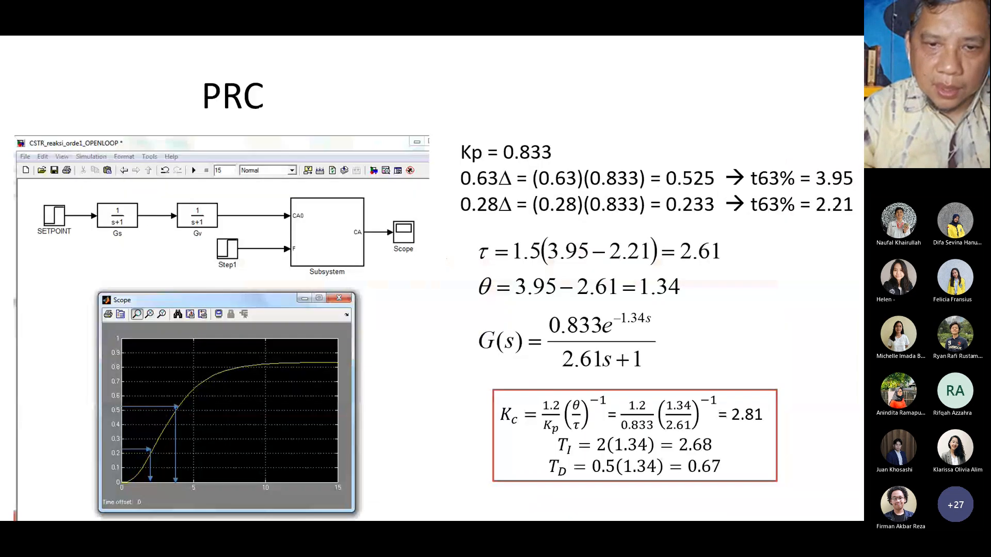
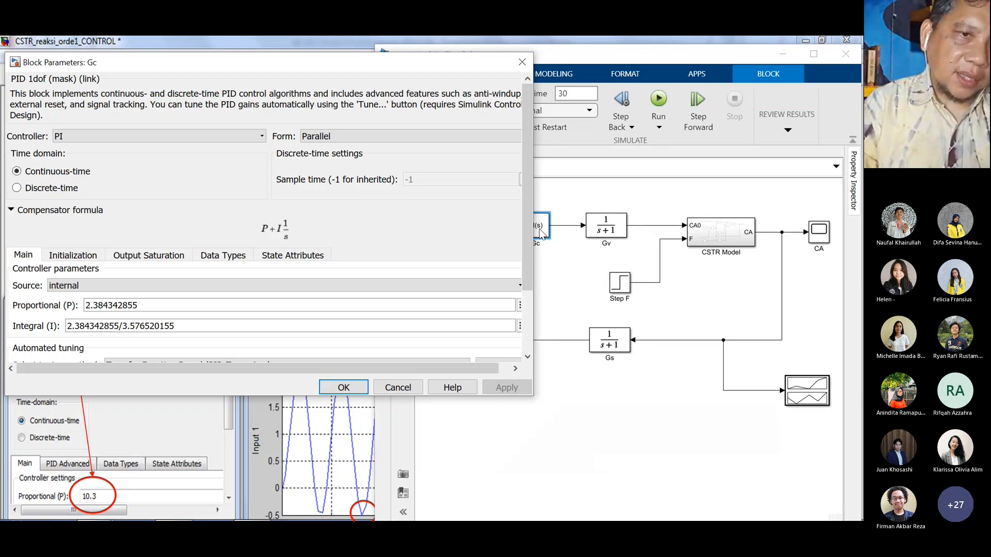
Change the Gc controller type to P with a proportional gain of 10.3 and accept the parameters.
left_click(155, 136)
left_click(63, 182)
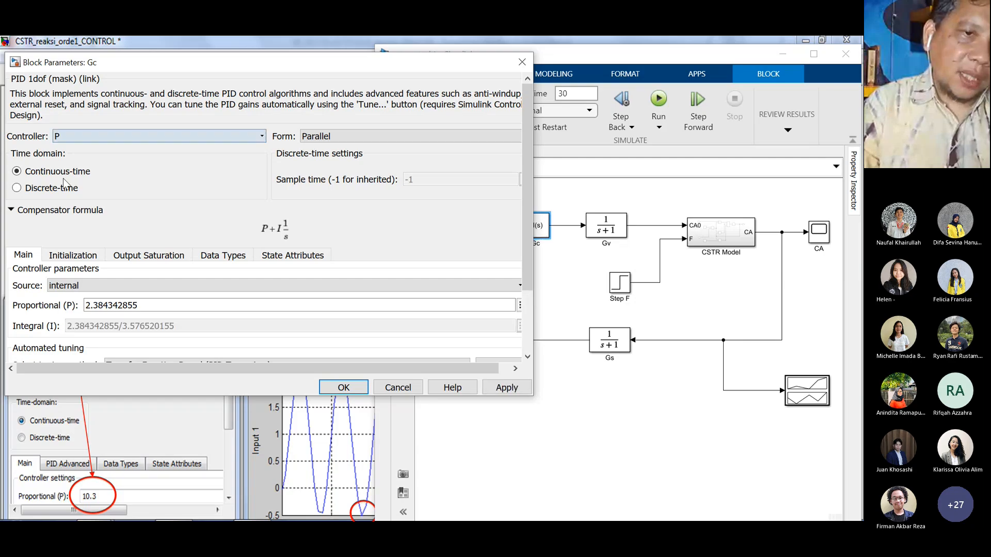
left_click(356, 389)
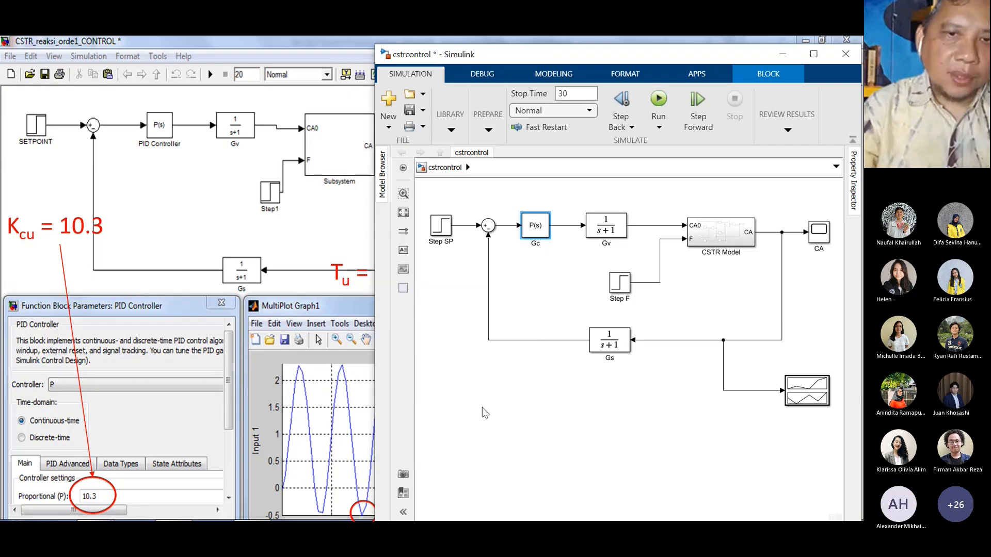
Run the simulation with the proportional-only controller, open the CA scope to check the response, and close it.
left_click(657, 100)
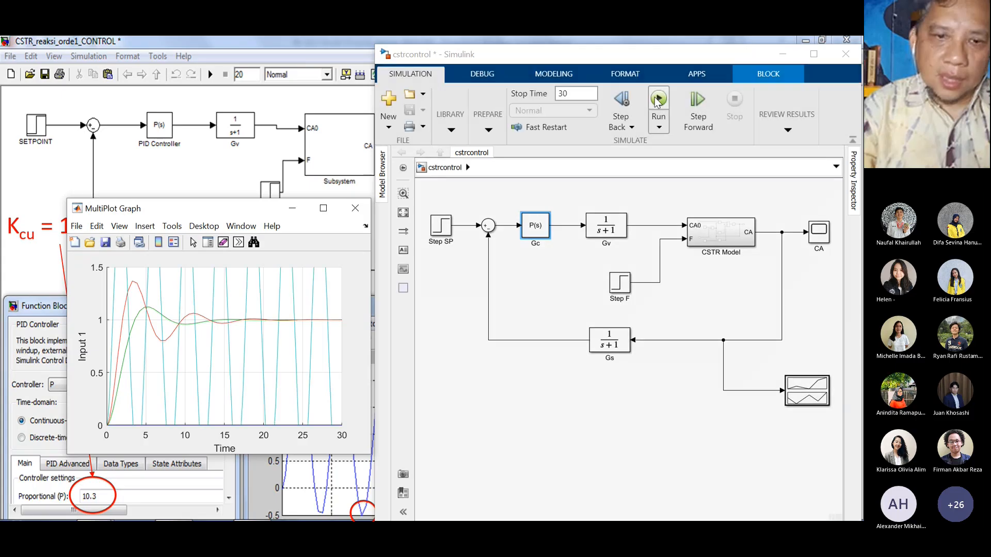
left_click(820, 238)
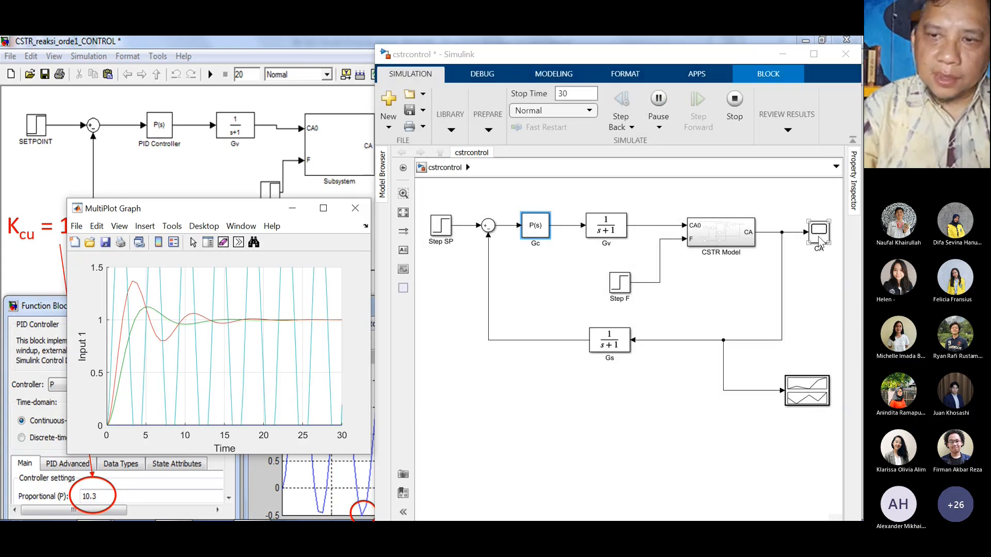
double_click(820, 238)
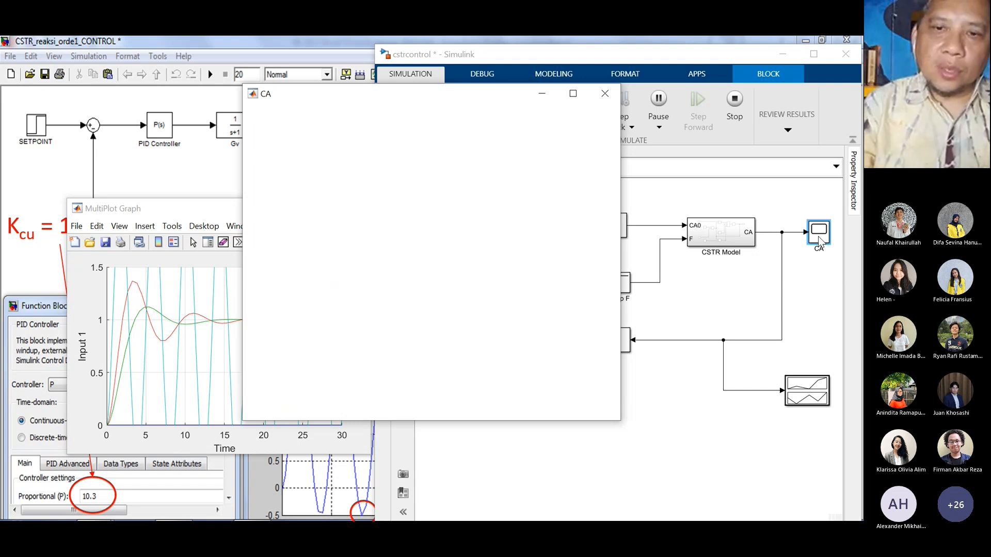
left_click(605, 93)
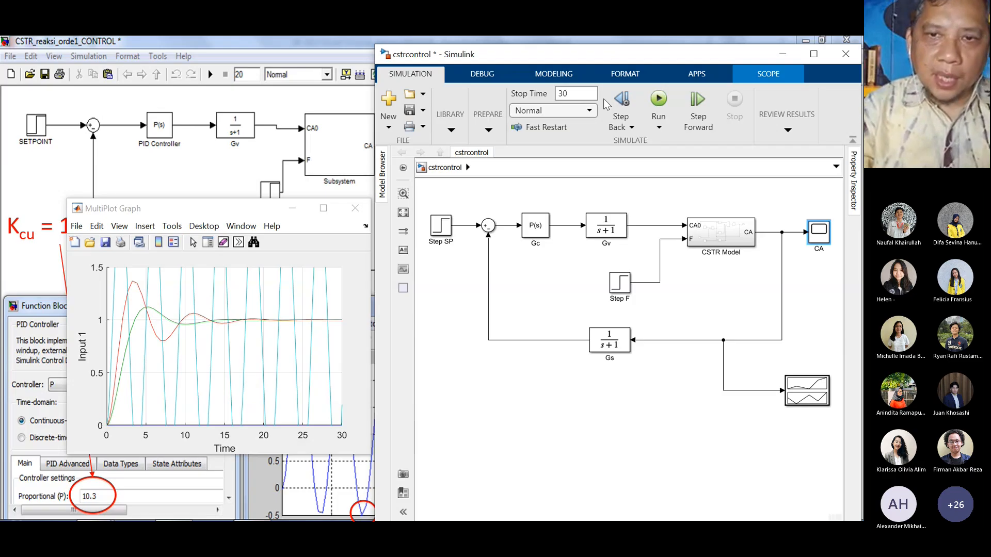
Paste the Kcu/Tu tuning table into the Excel sheet and calculate Ti as 2.2 times the Tu of 4.4.
key("alt+Tab")
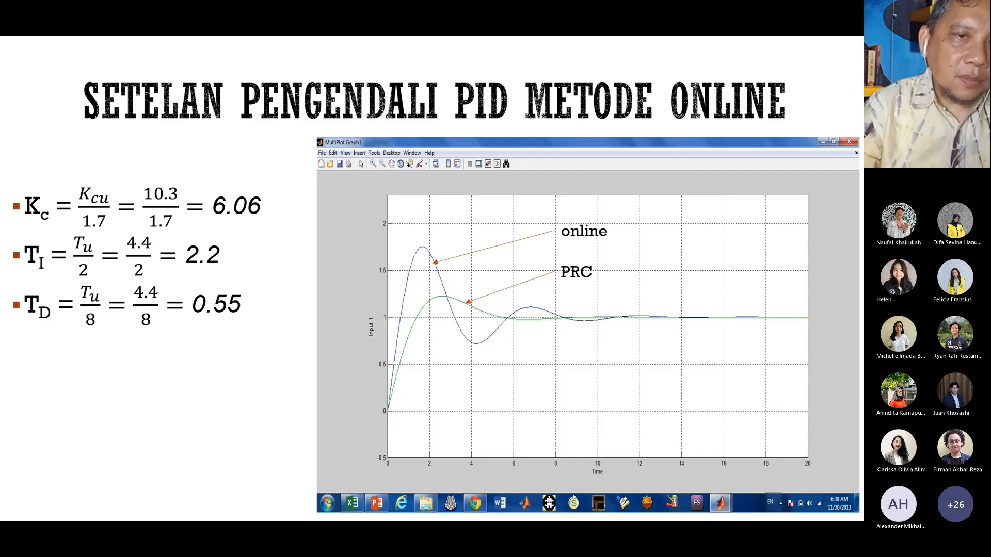
key("alt+Tab")
key("ctrl+v")
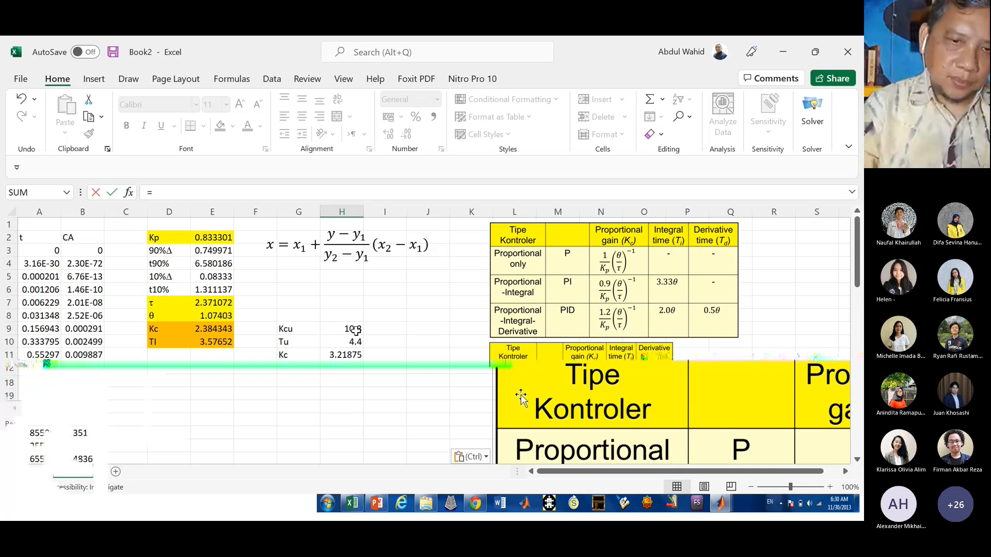
left_click(355, 341)
type("*2.2")
key("Return")
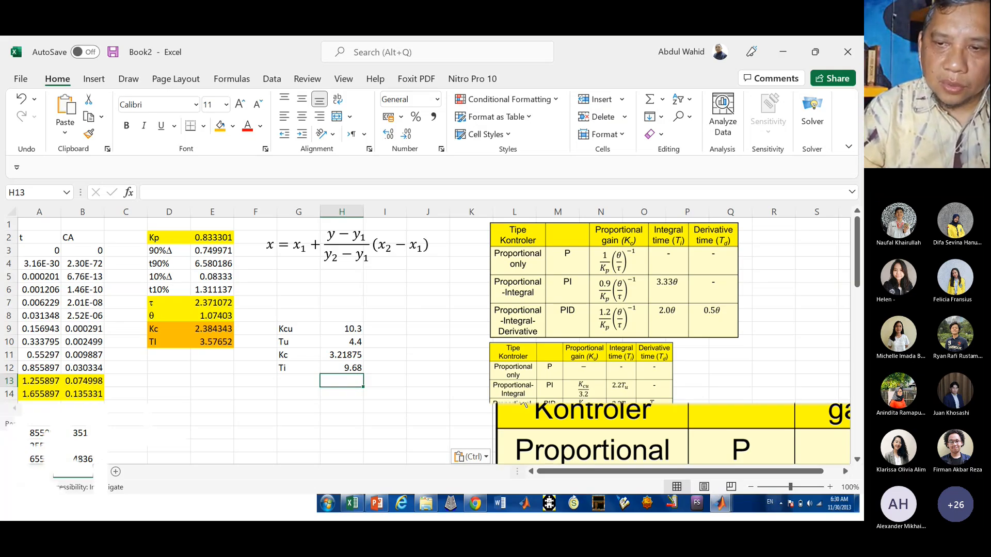
Return to the cstrcontrol model in Simulink, reopen the Gc block parameters, and apply the PI controller type.
key("super")
left_click(760, 447)
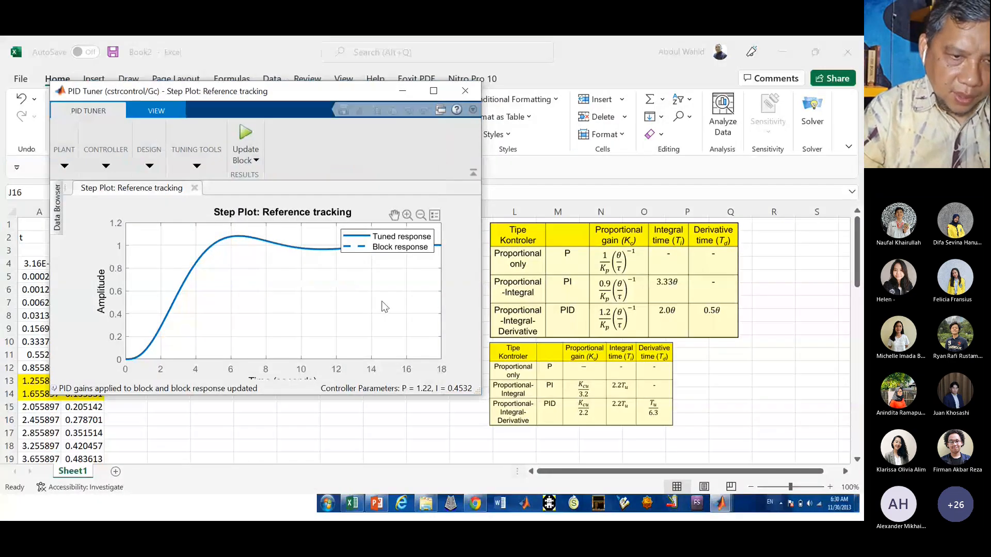
key("super")
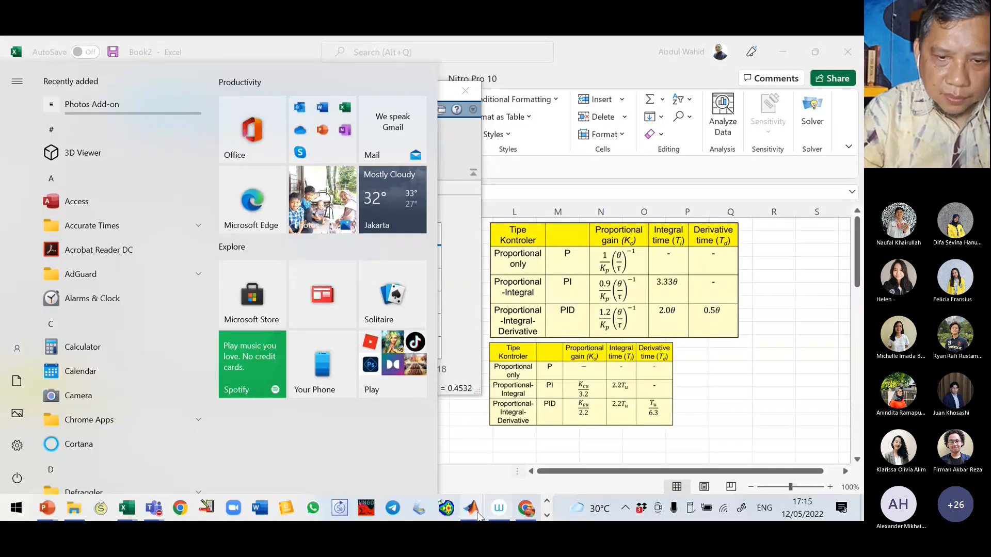
mouse_move(471, 508)
left_click(692, 460)
left_click(540, 227)
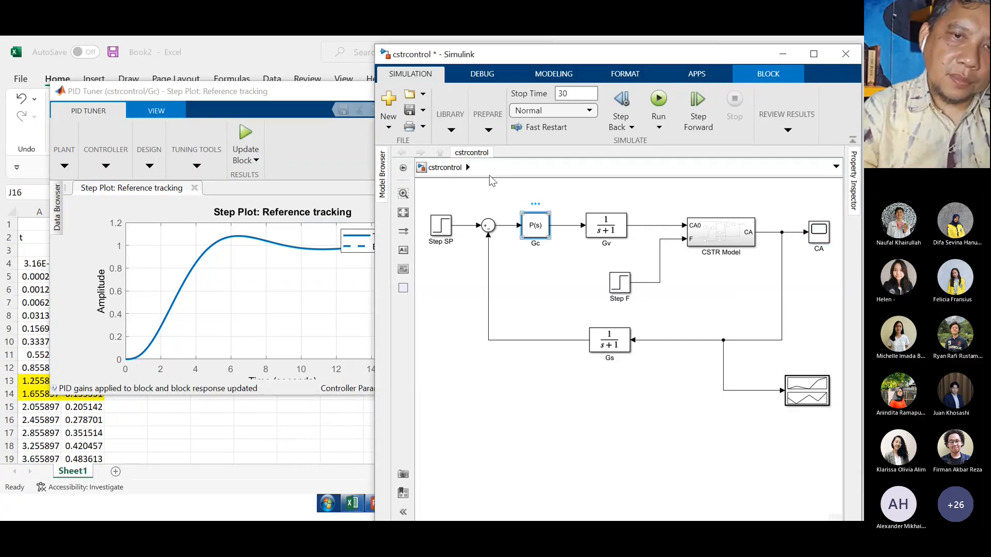
left_click(111, 136)
left_click(81, 160)
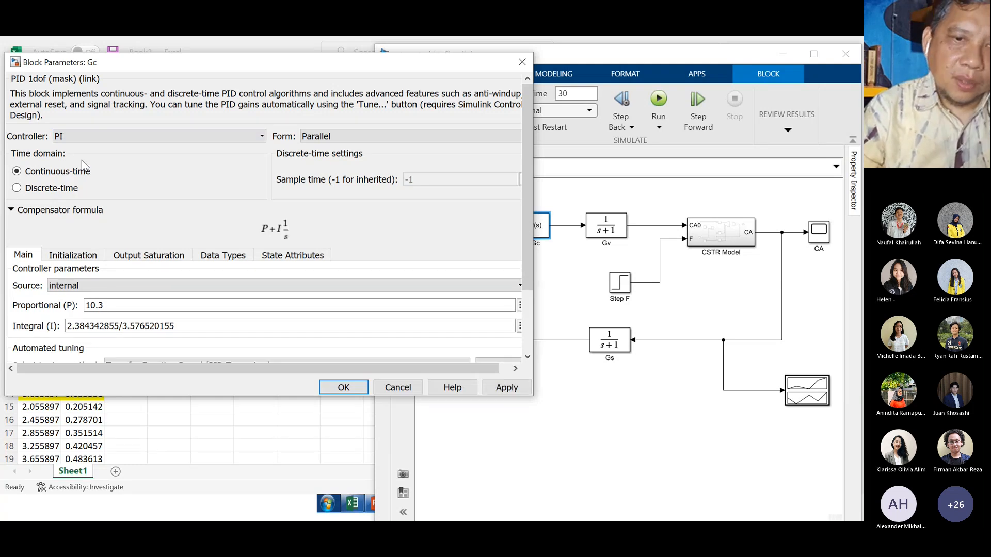
left_click(503, 388)
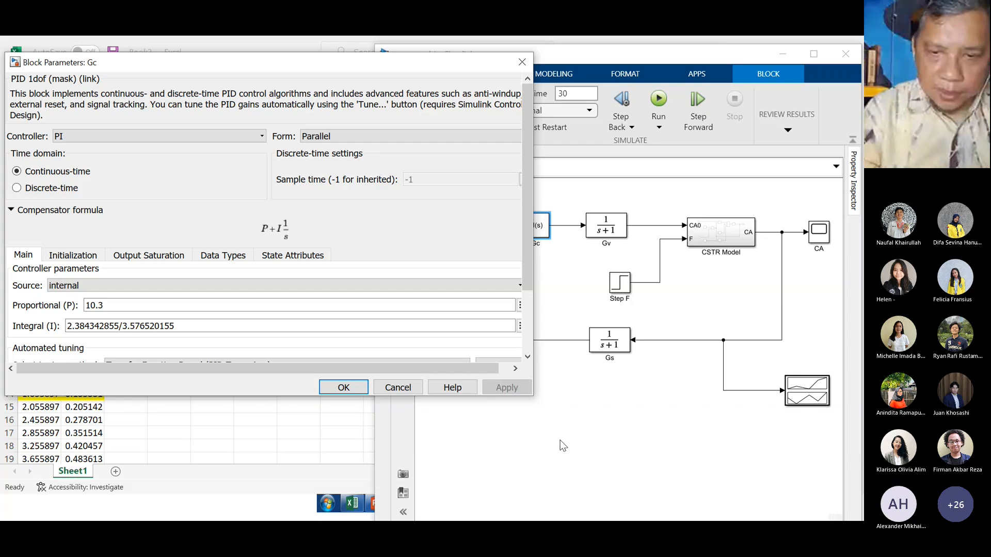
Restore the auto-tuned gains from PID Tuner in the Gc block, accept its parameters, and rerun the simulation.
key("super")
mouse_move(471, 508)
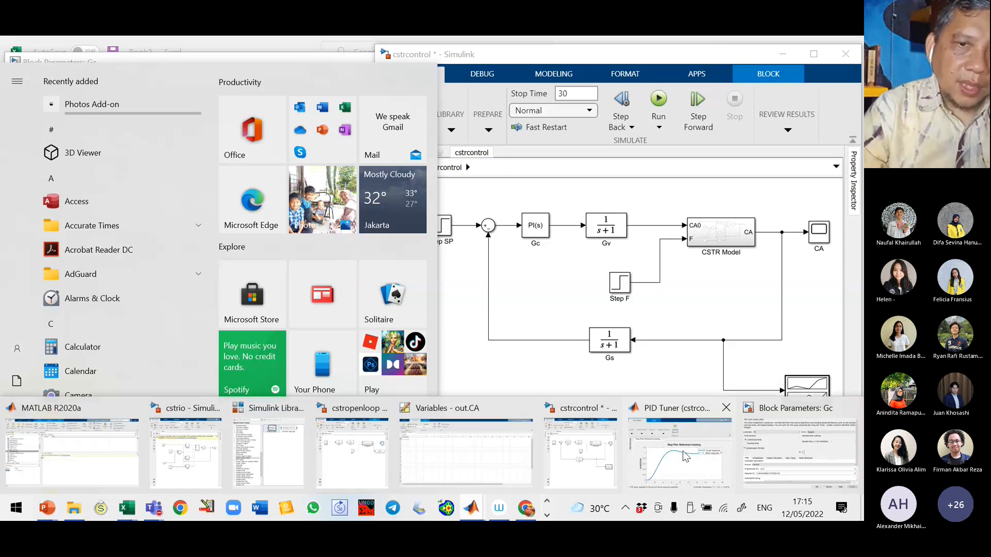
left_click(685, 456)
key("super")
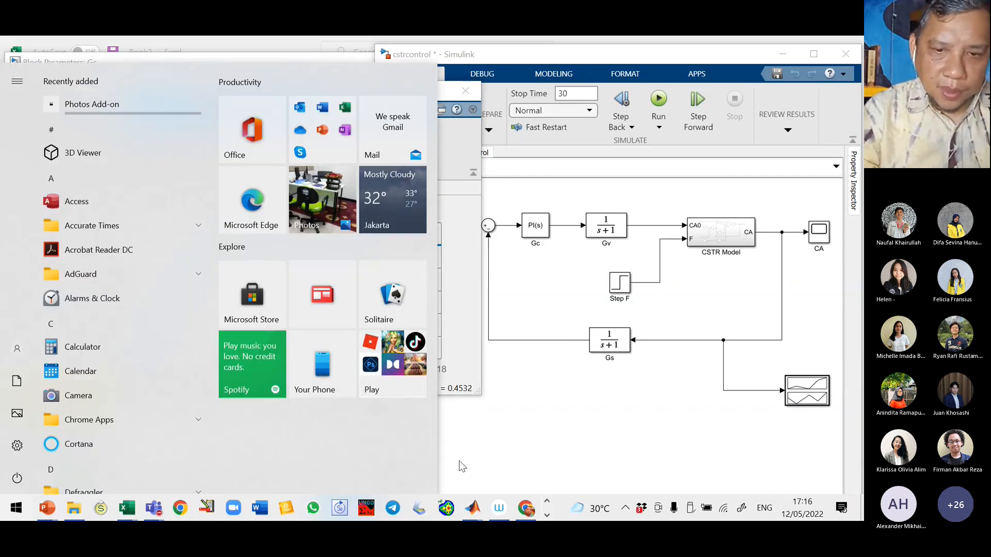
mouse_move(503, 511)
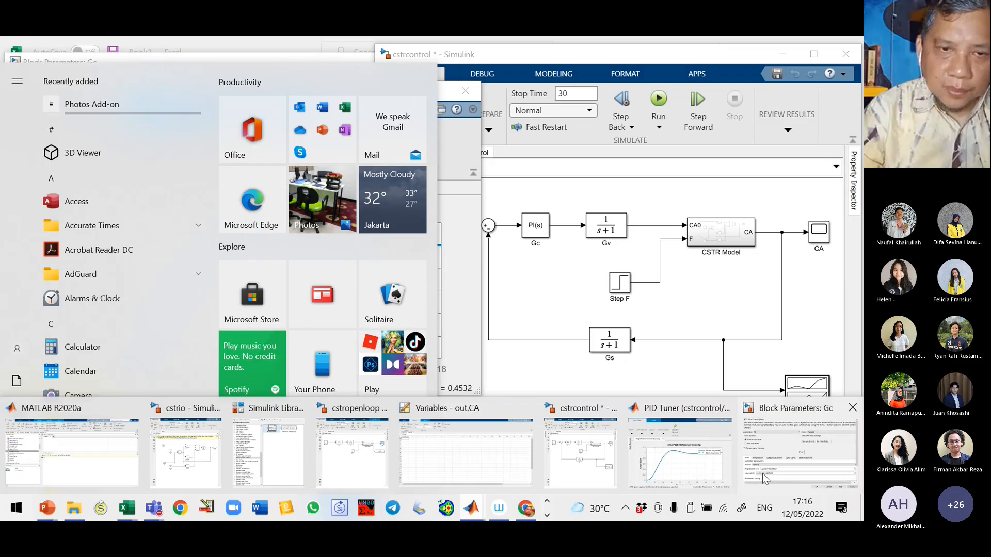
left_click(739, 467)
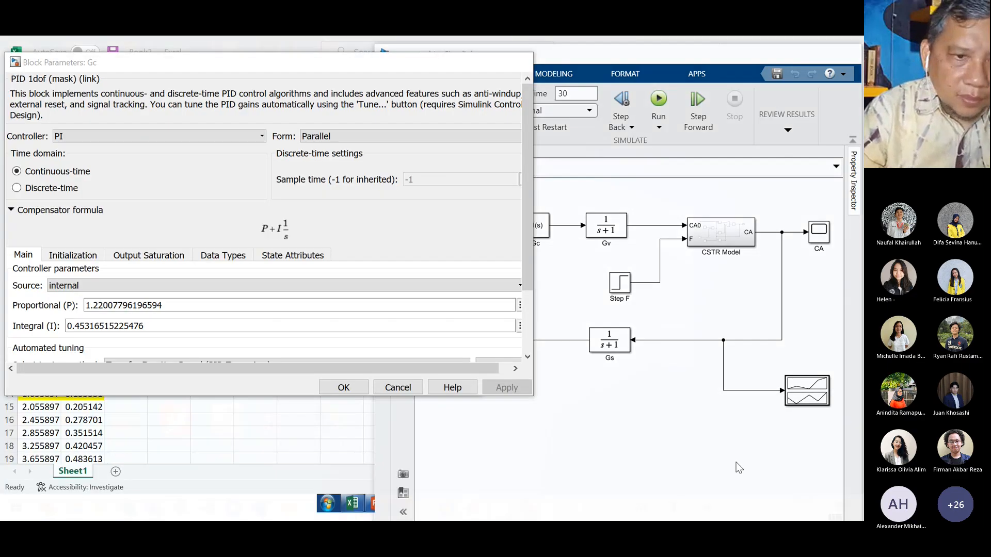
left_click(344, 387)
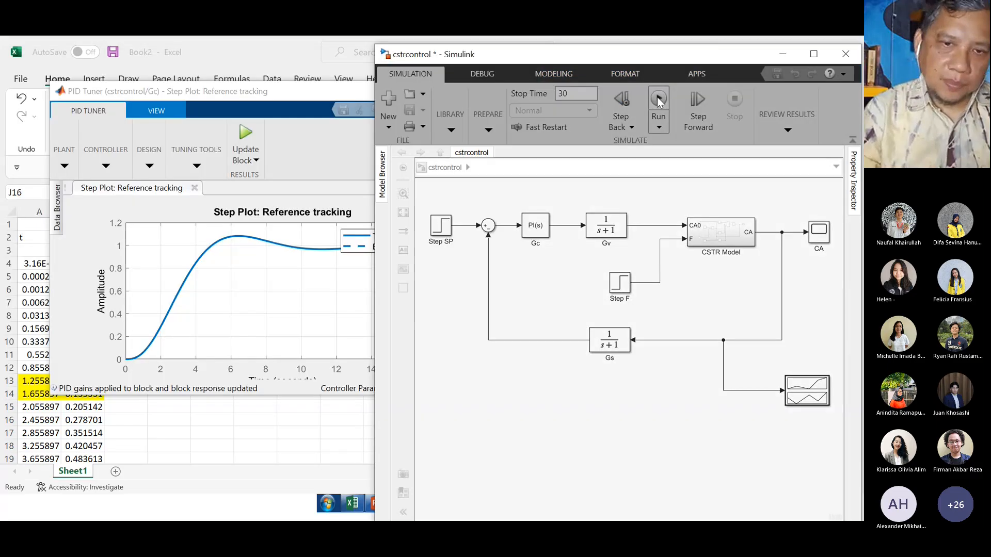
left_click(658, 101)
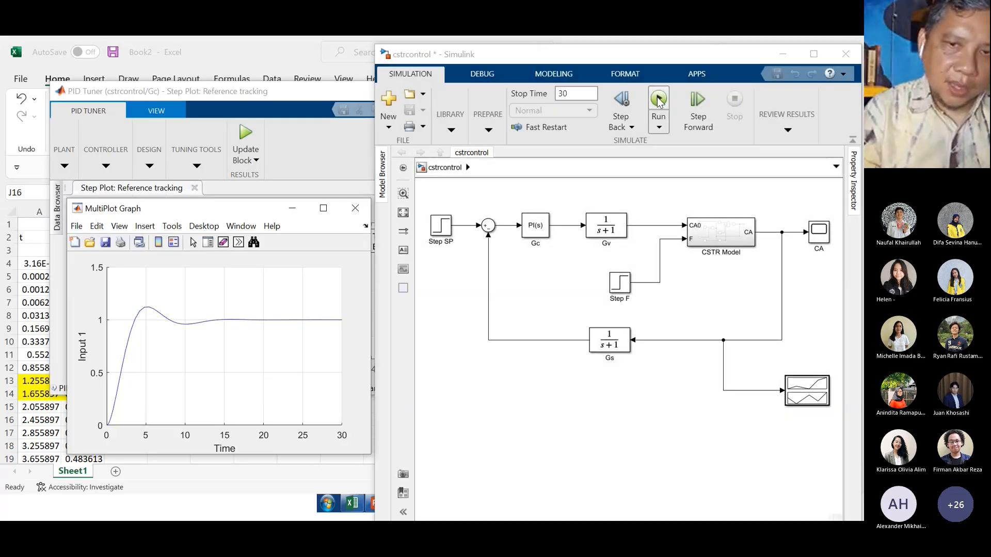
Copy the Kc value 2.384342855 from the Excel sheet into the Gc block's Proportional gain.
left_click(537, 230)
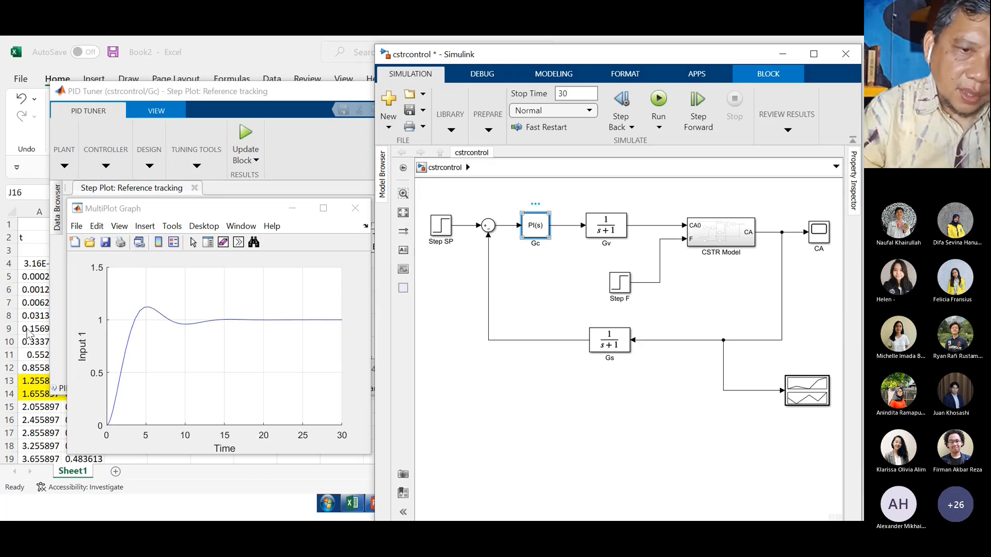
left_click(28, 333)
left_click(219, 327)
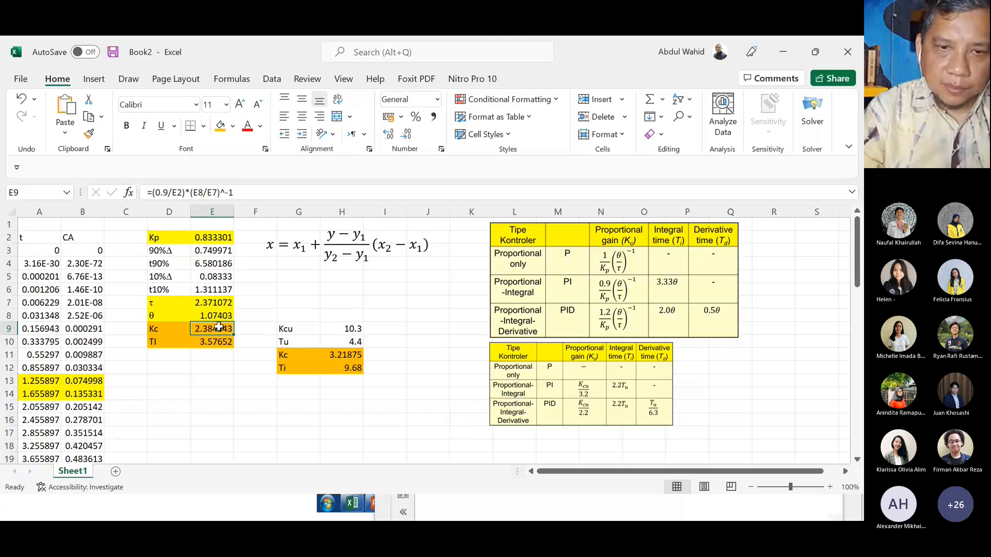
key("ctrl+c")
key("alt+Tab")
double_click(310, 305)
key("ctrl+v")
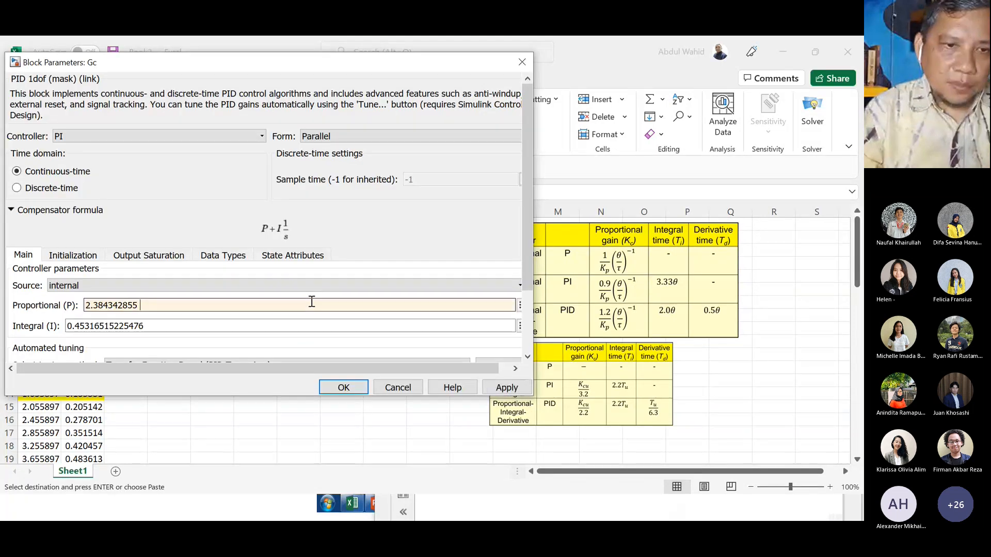
Set the Gc block's Integral gain to 2.384342855/3.576520155 using the Ti value from the Excel sheet, and accept the parameters.
left_click_drag(67, 326, 116, 330)
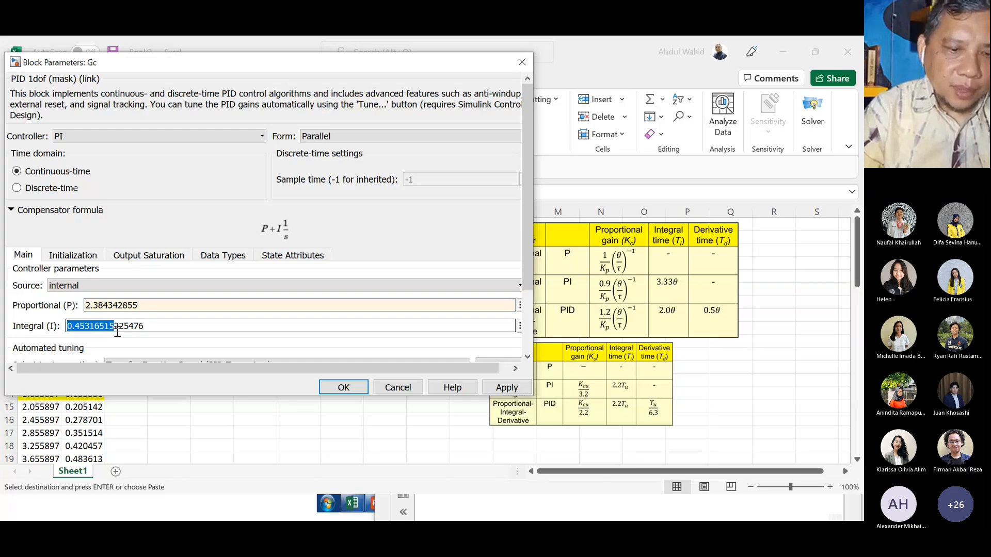
key("alt+Tab")
key("super")
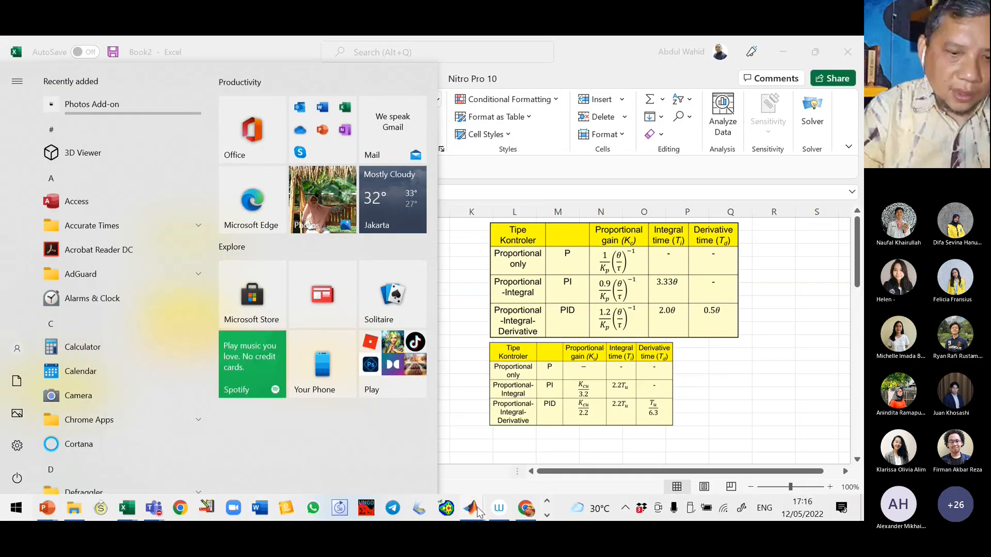
left_click(471, 508)
left_click(341, 387)
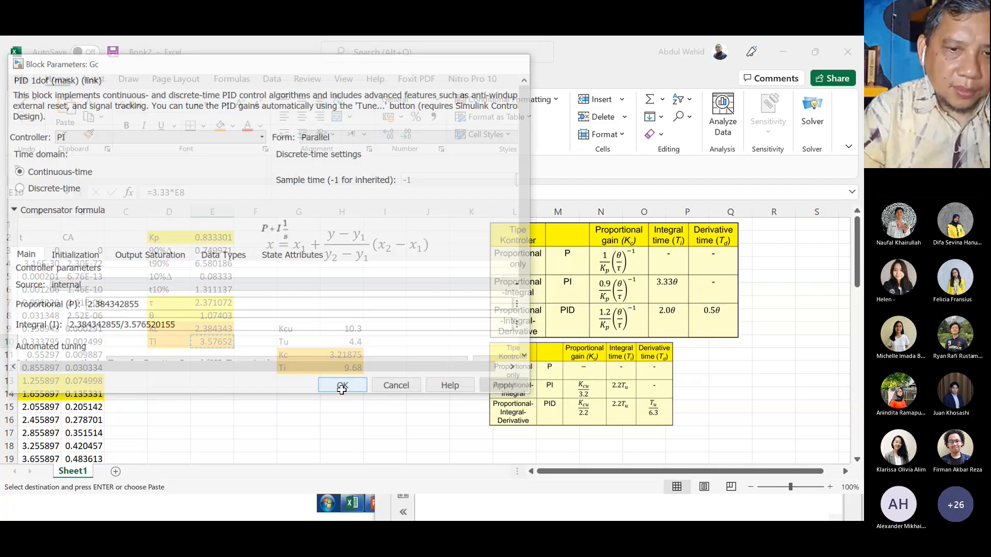
Switch back to the cstrcontrol model in Simulink and run the simulation with the PRC-method gains.
key("super")
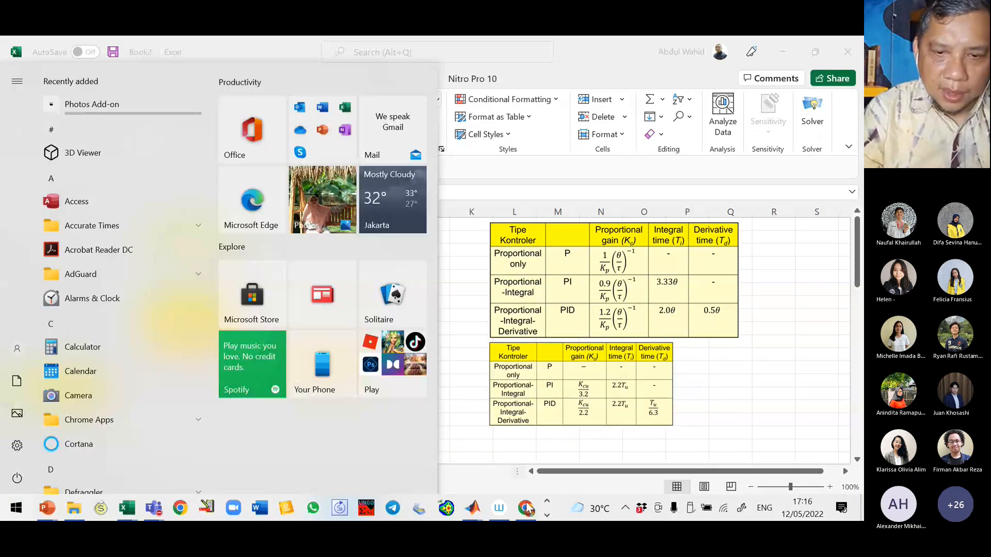
mouse_move(469, 511)
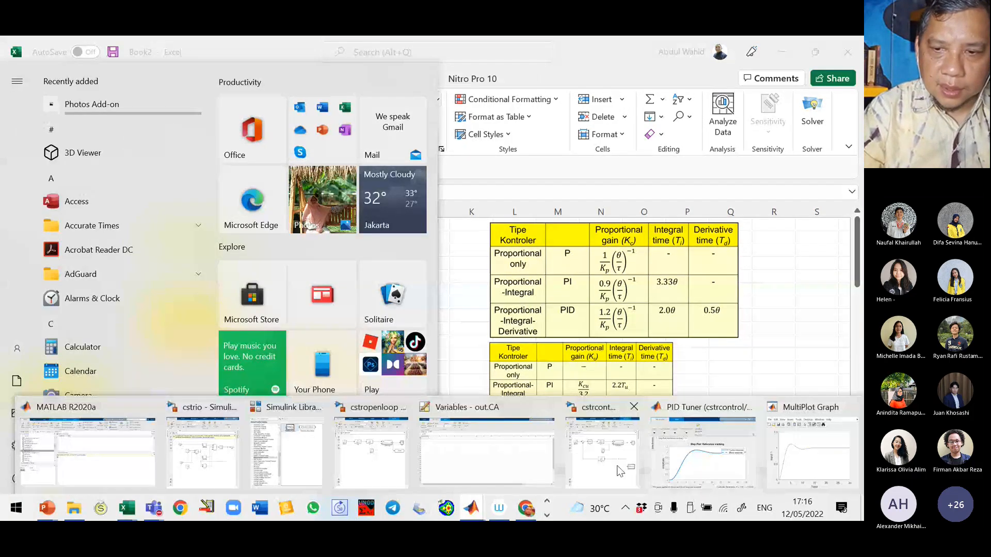
left_click(603, 466)
left_click(654, 106)
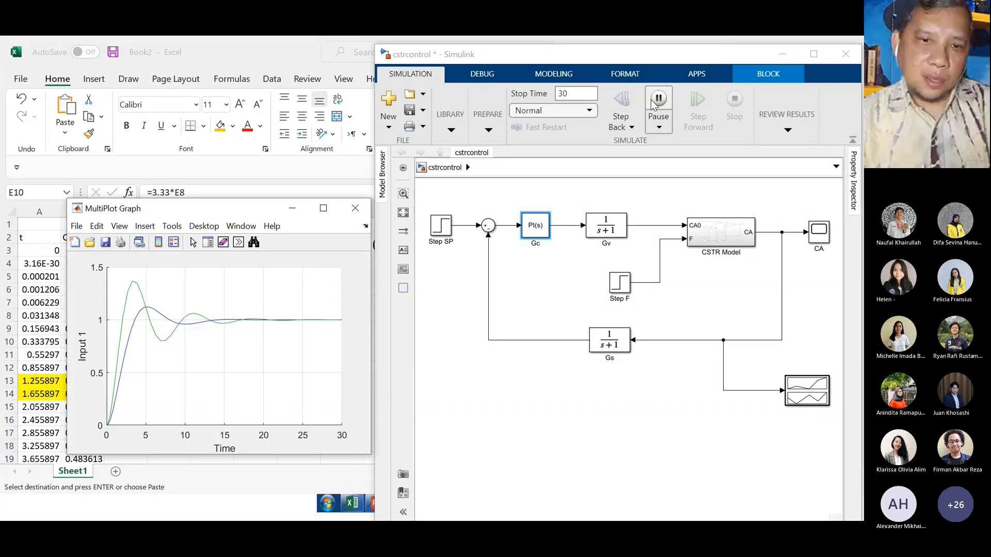
Reopen the Gc block parameters and set the Proportional gain to the ultimate-gain Kc of 3.21875.
left_click(536, 229)
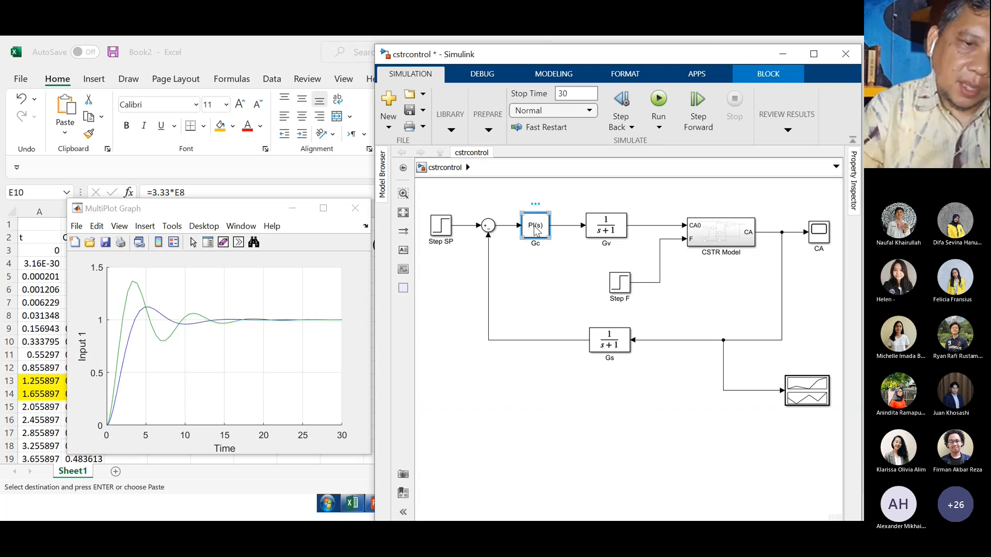
double_click(535, 229)
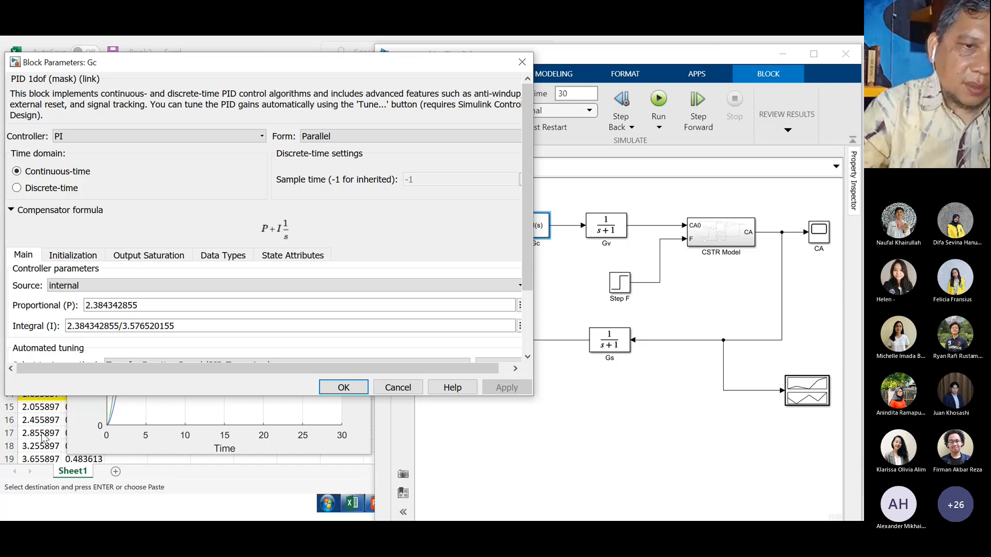
triple_click(189, 305)
type("3.2187")
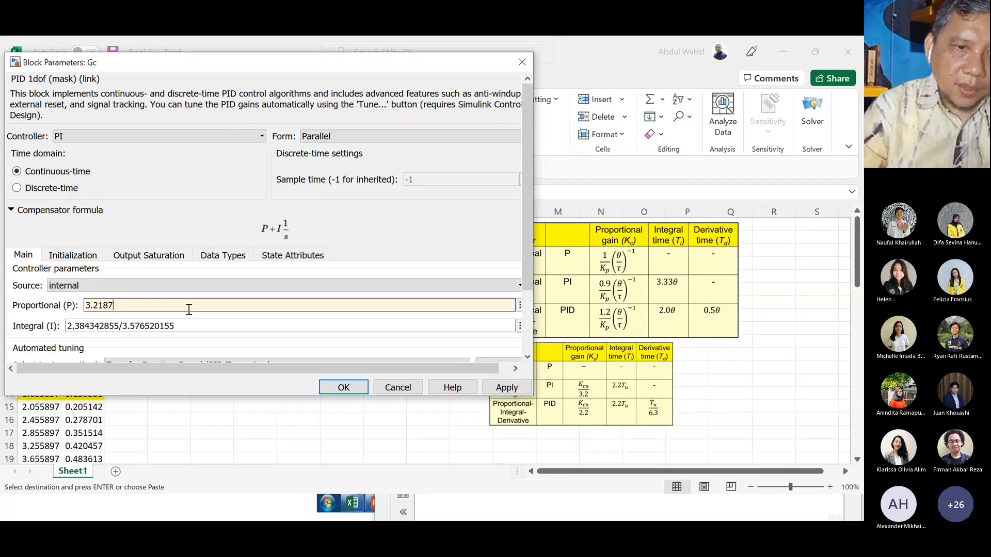
type("5")
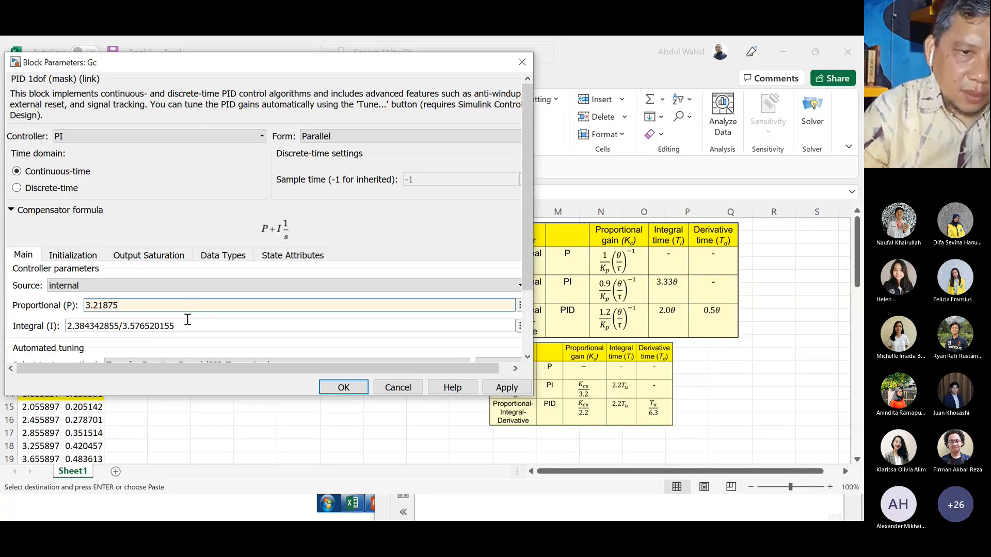
Set the Gc block's Integral gain to 3.21875/9.68, accept the parameters, and run the simulation.
triple_click(184, 326)
key("ctrl+v")
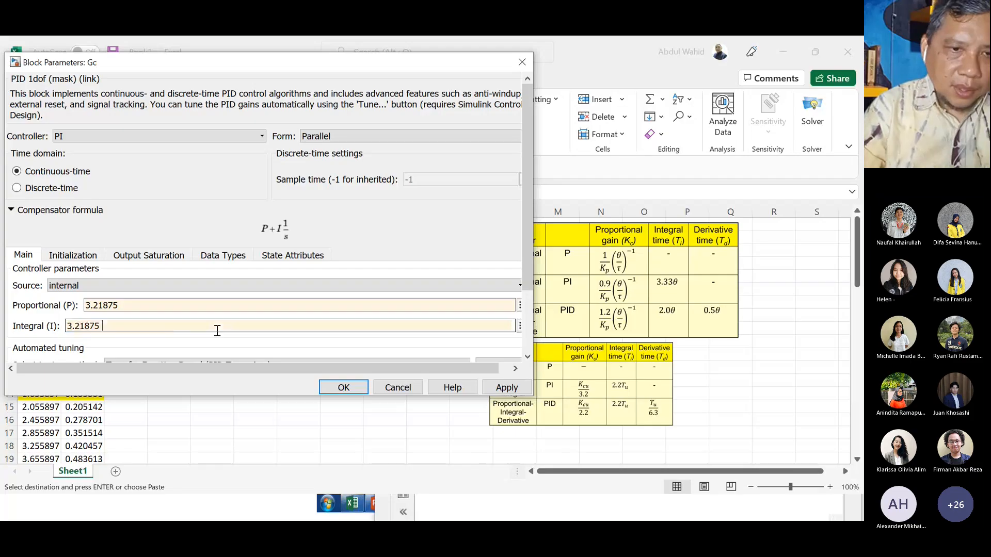
key("BackSpace")
type("/")
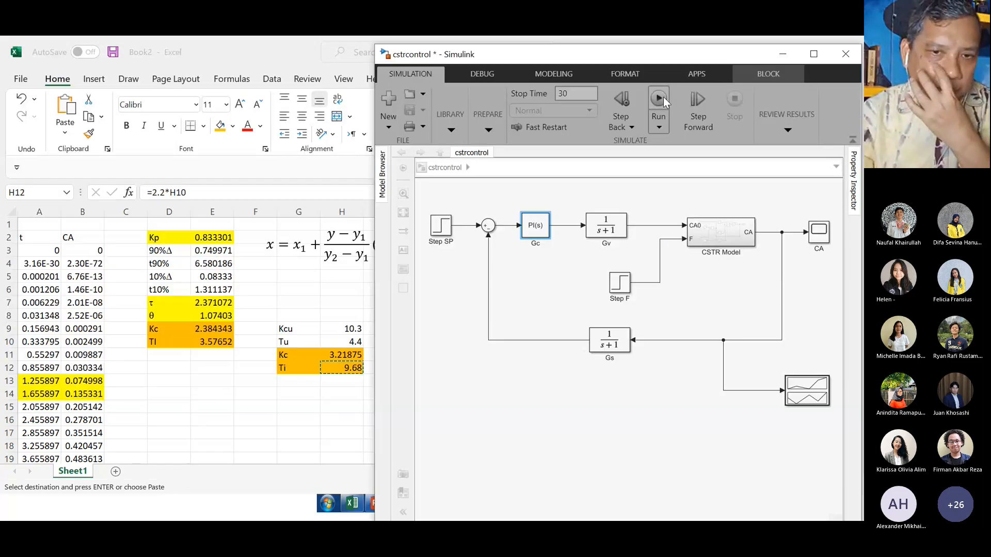
left_click(658, 102)
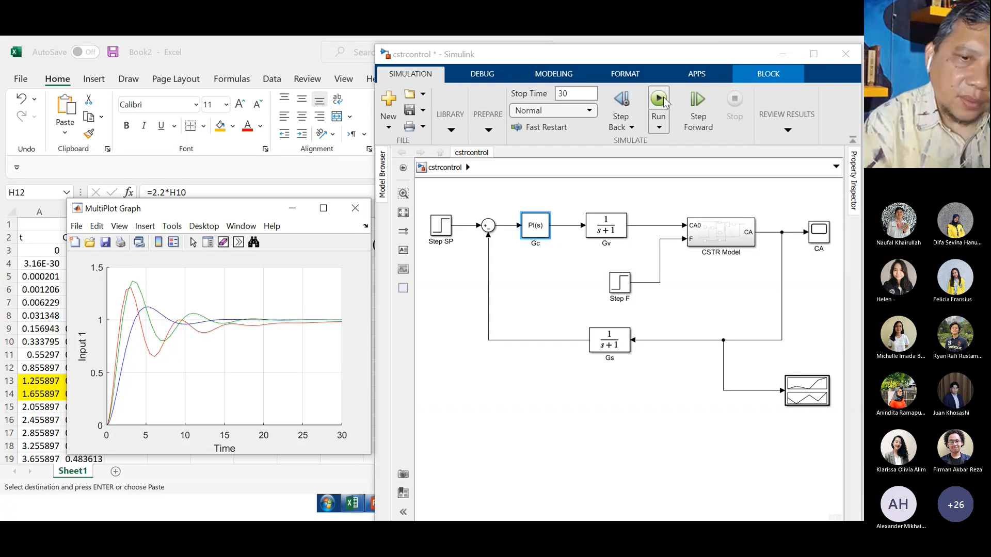
Extend both the simulation stop time and the MultiPlot Graph's t-max to 50, and rerun the simulation.
double_click(577, 94)
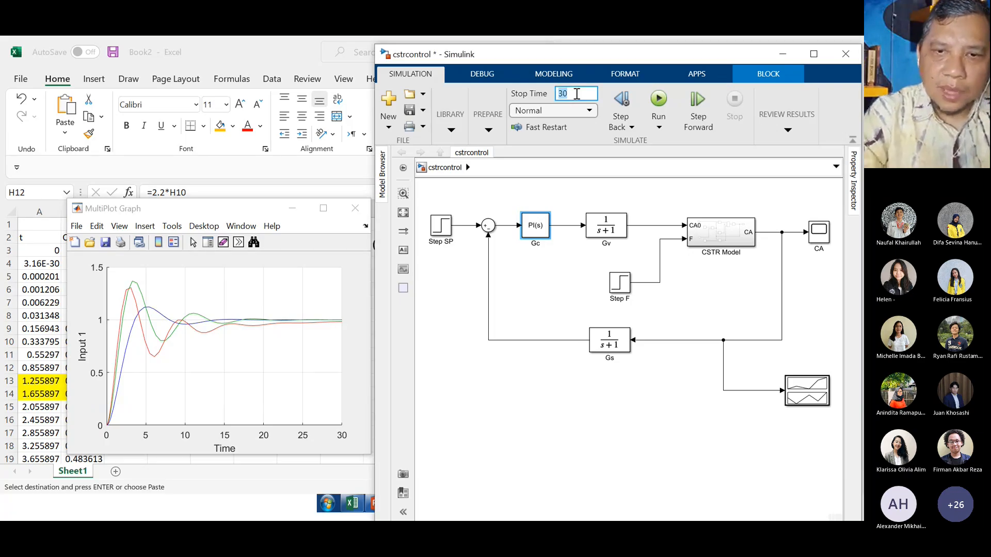
type("50")
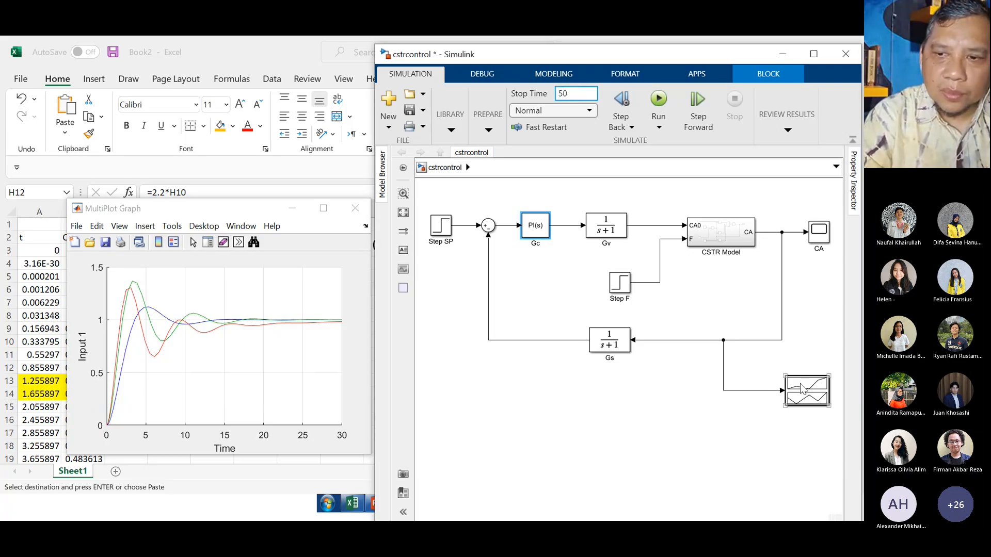
left_click(804, 390)
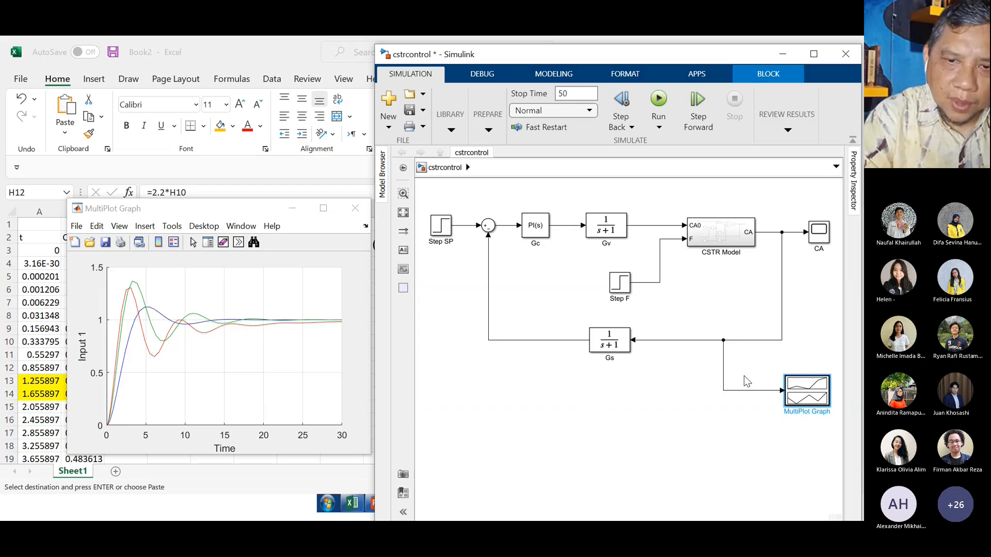
double_click(807, 391)
double_click(529, 296)
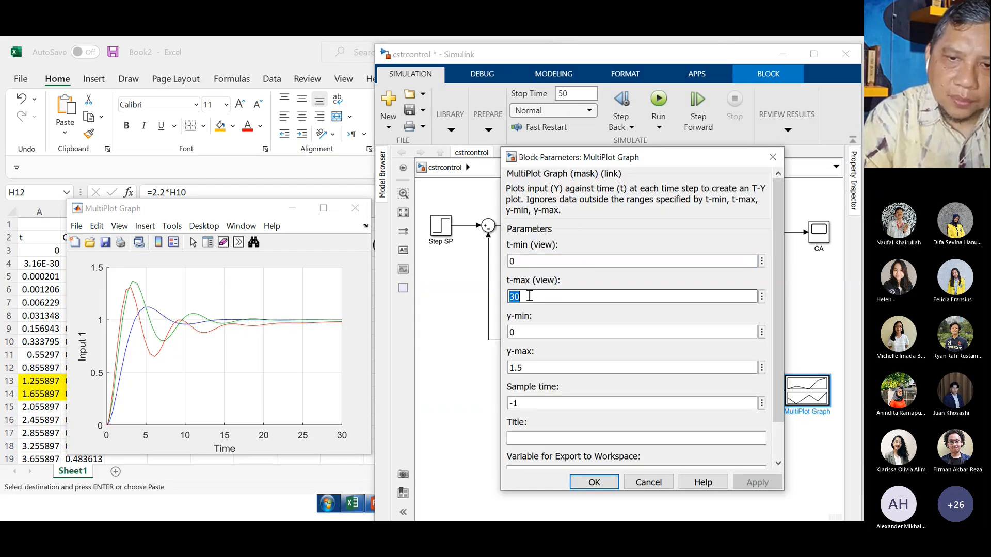
type("50")
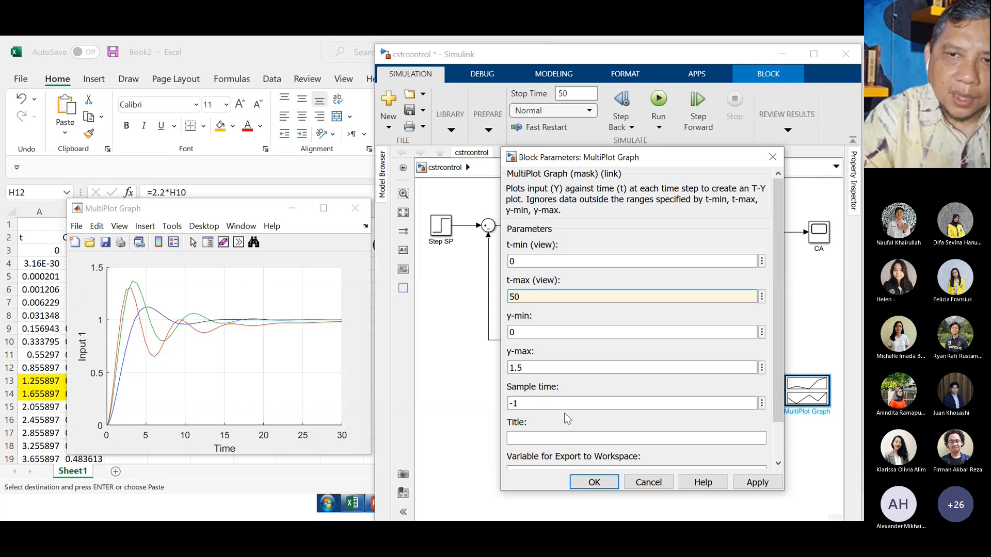
key("Return")
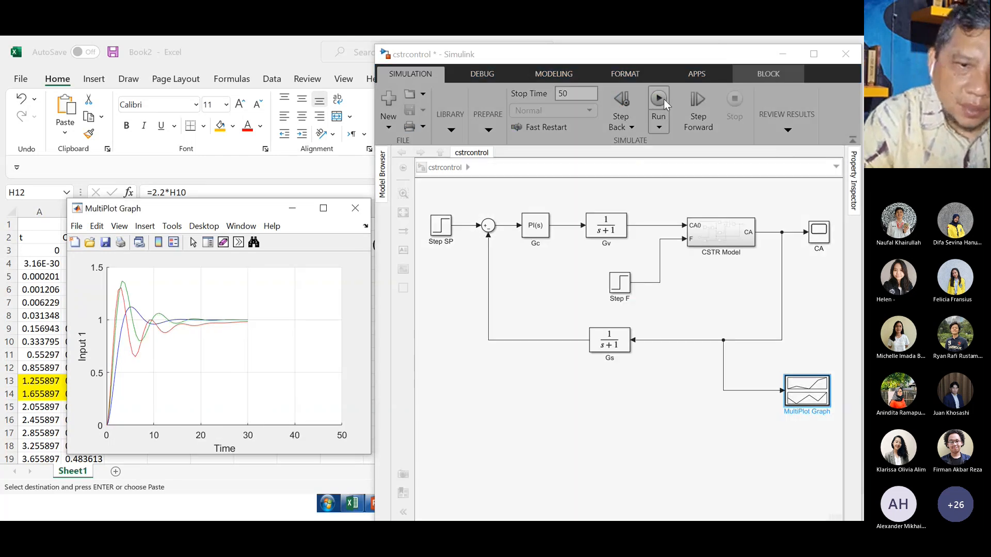
left_click(664, 99)
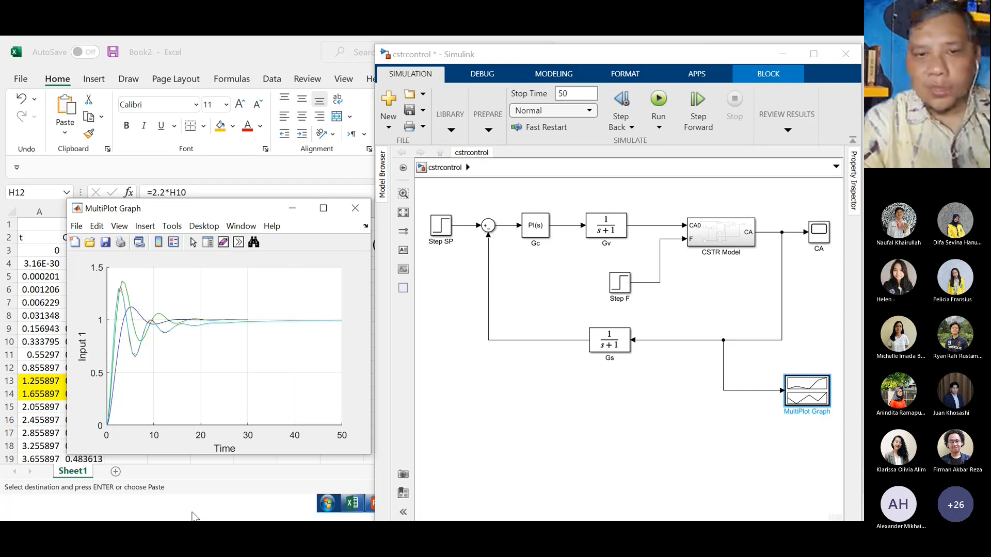
Close the MultiPlot Graph window with the compared responses and reopen the Gc block parameters.
left_click(358, 215)
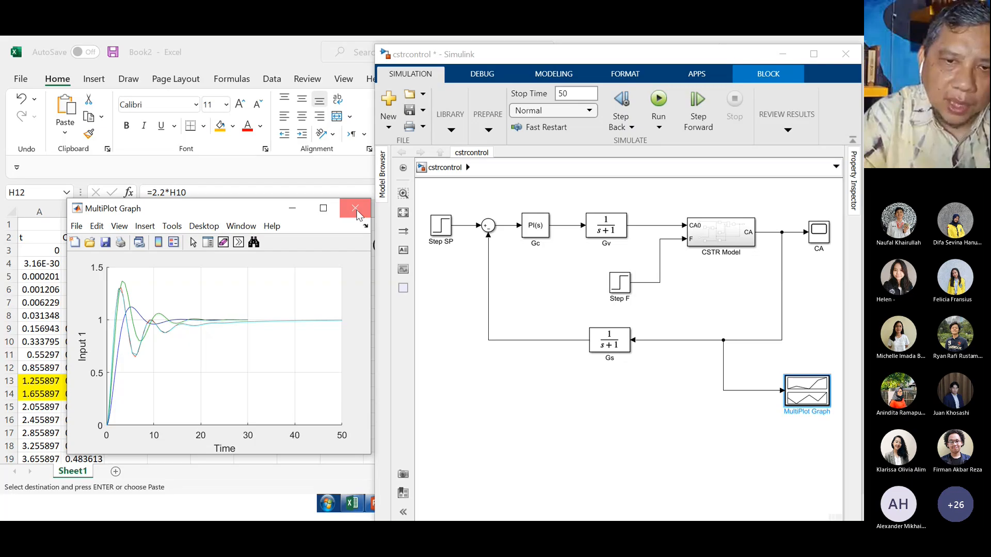
left_click(538, 231)
double_click(539, 231)
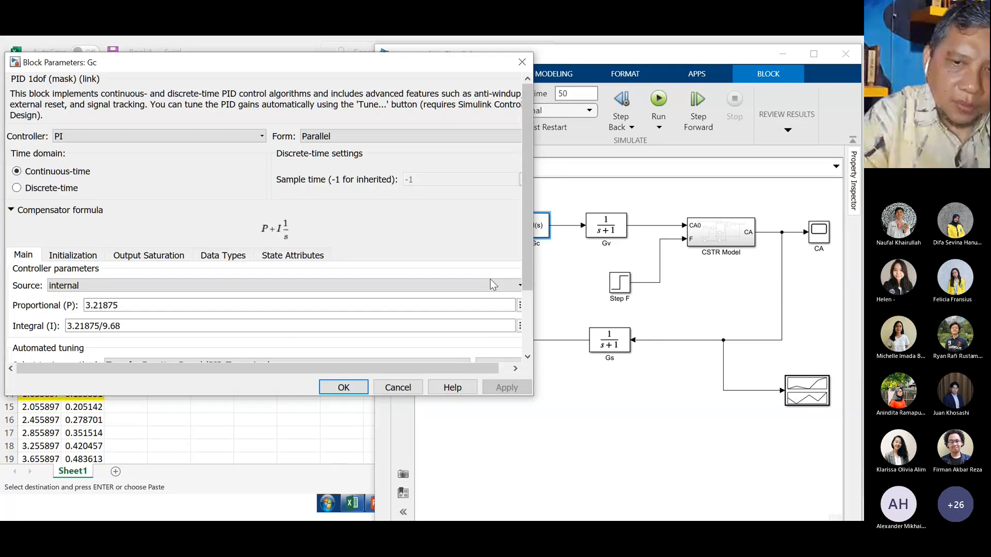
scroll(491, 285, "down", 3)
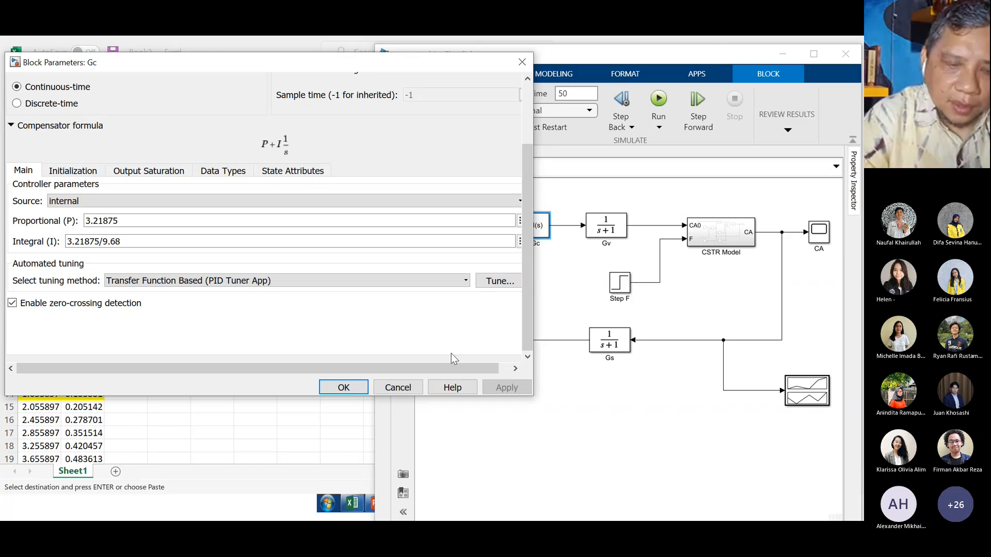
Update the Gc block with PID Tuner's auto-tuned gains, P = 1.22 and I = 0.4532, and return to the cstrcontrol model.
key("super")
mouse_move(471, 508)
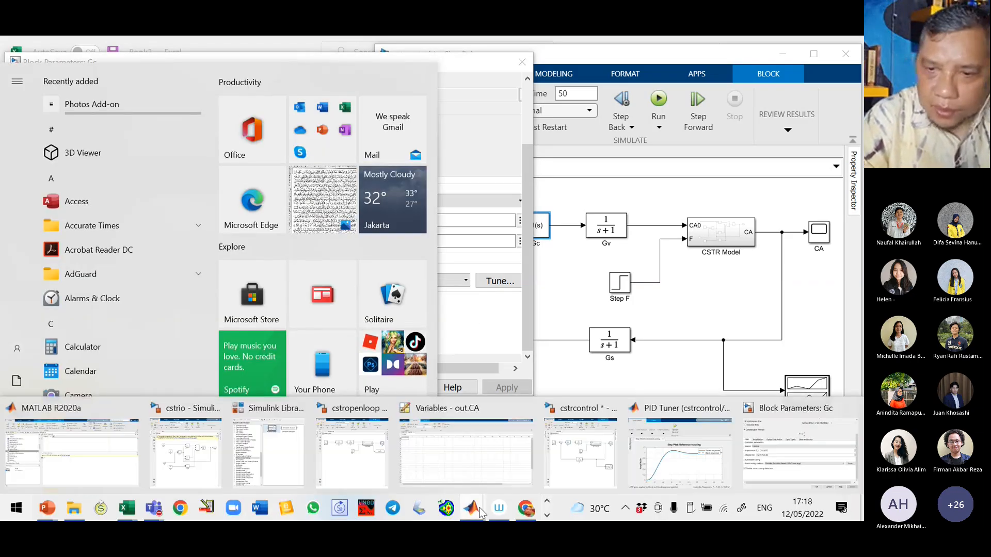
mouse_move(778, 426)
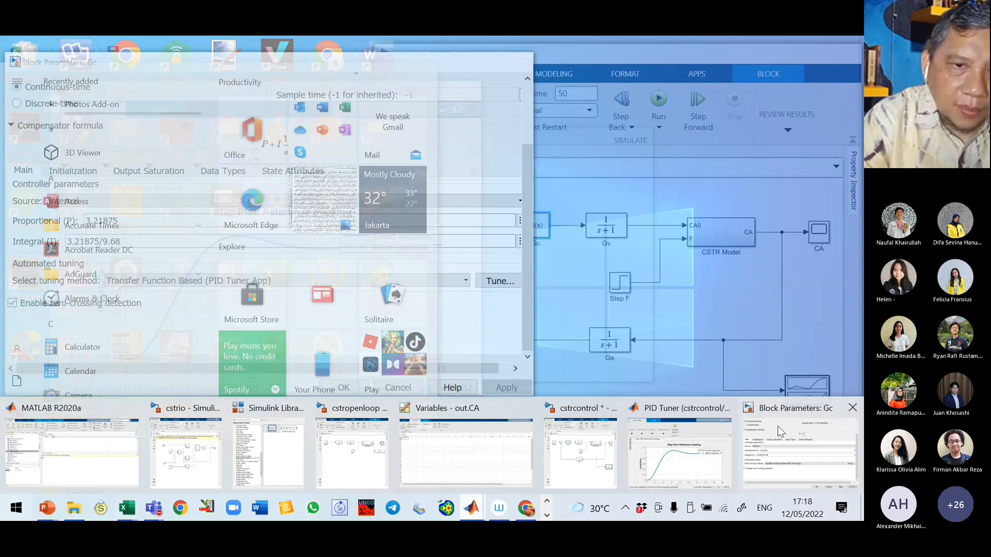
left_click(779, 427)
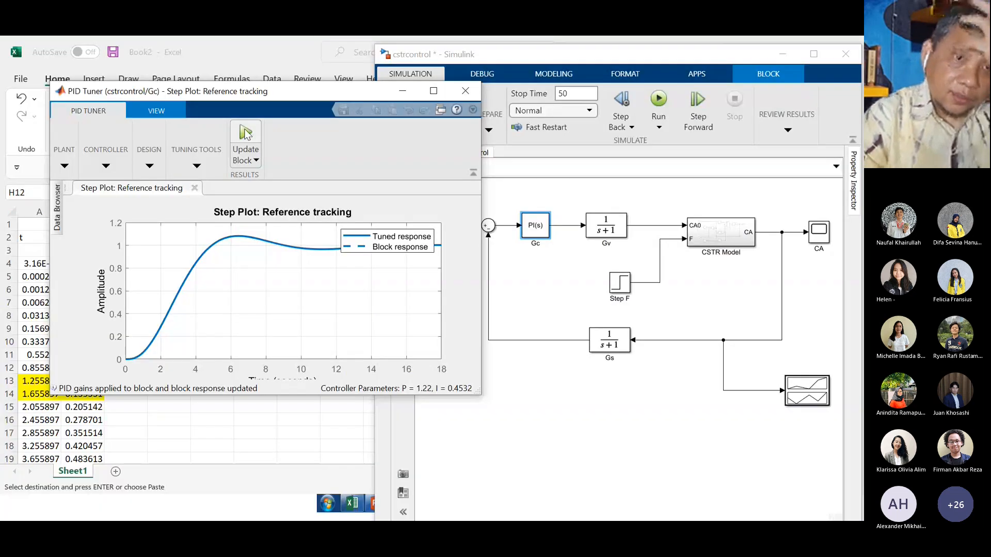
left_click(517, 279)
left_click(542, 227)
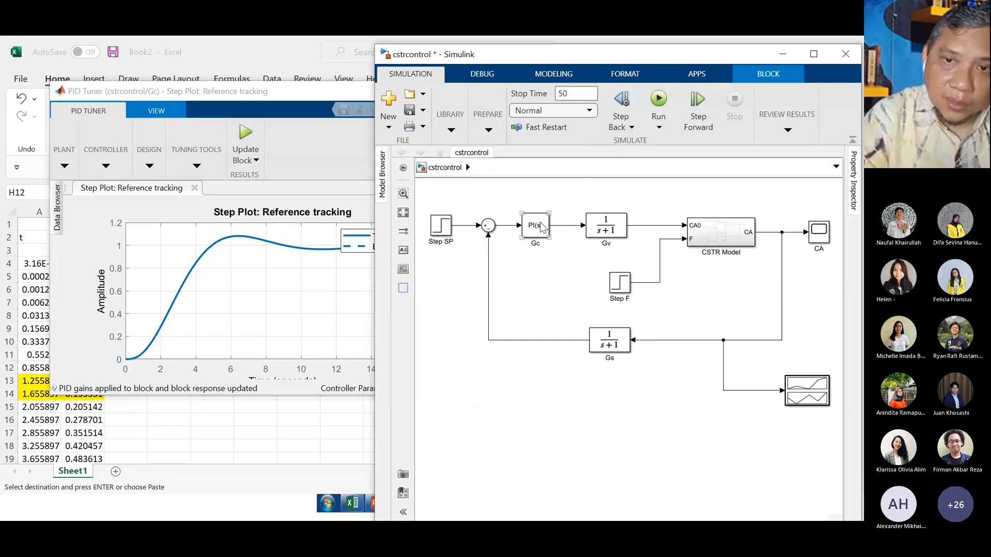
Set the Step F block's step time to 30 and final value to 2, and run the simulation.
left_click(659, 99)
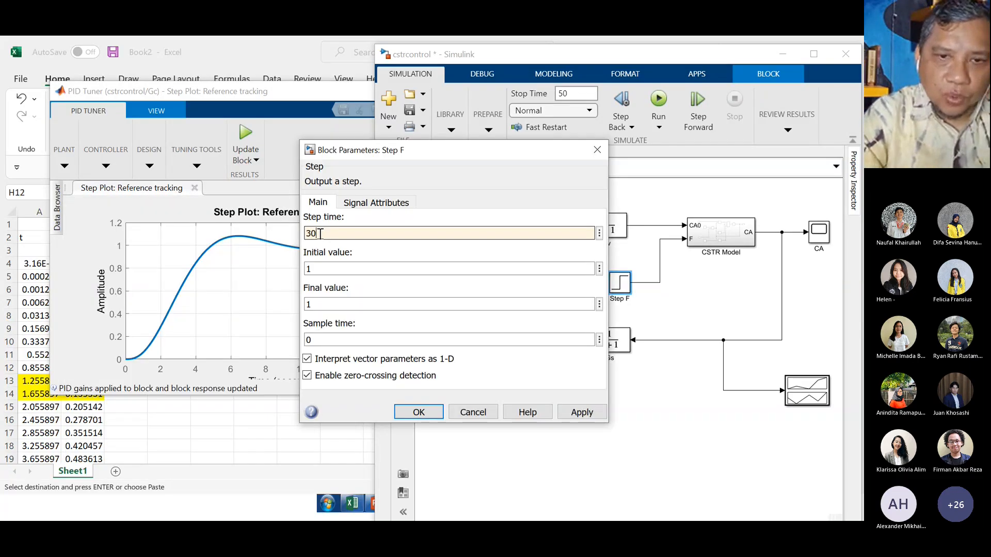
double_click(317, 305)
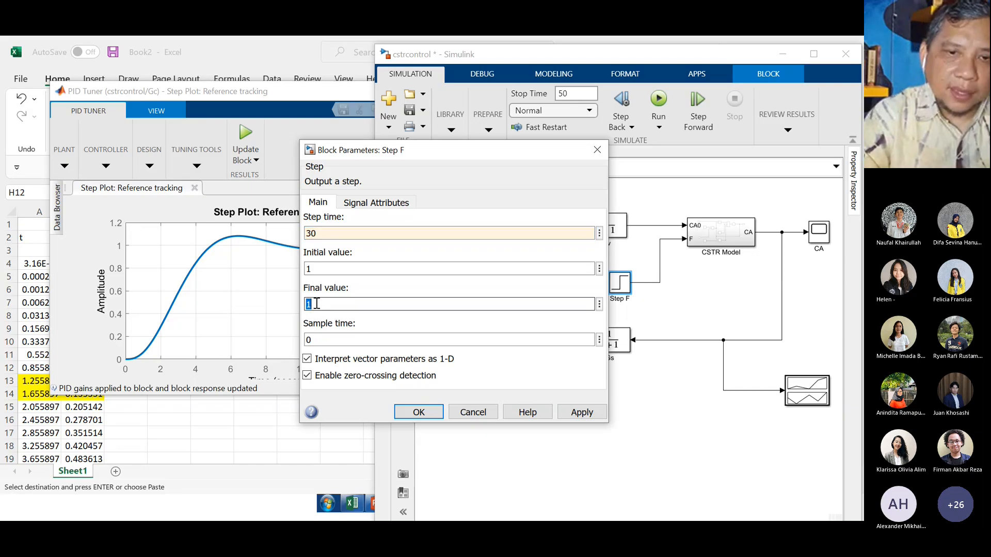
type("2")
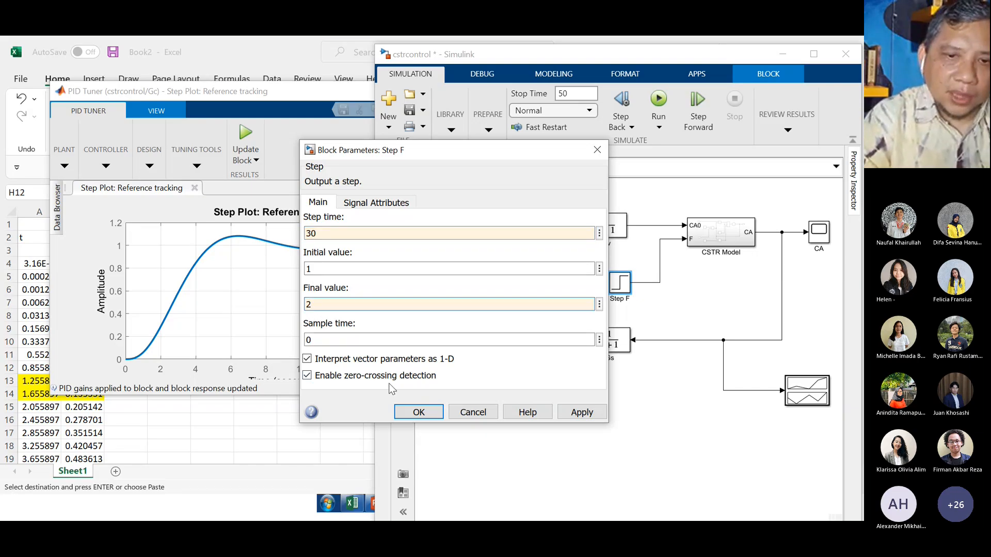
left_click(408, 411)
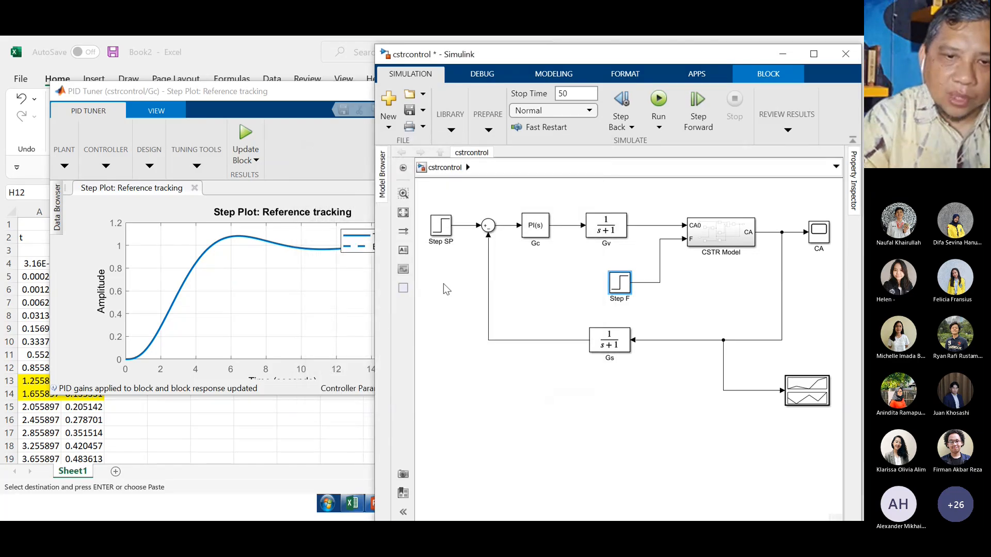
left_click(659, 99)
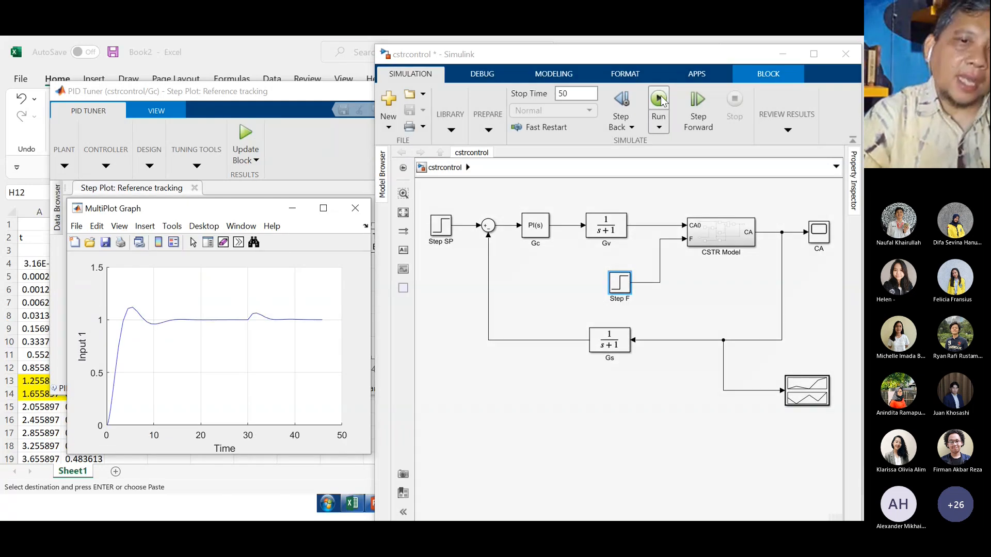
Change the Step F block's final value and rerun the simulation to overlay the new disturbance response in the MultiPlot Graph.
left_click(660, 99)
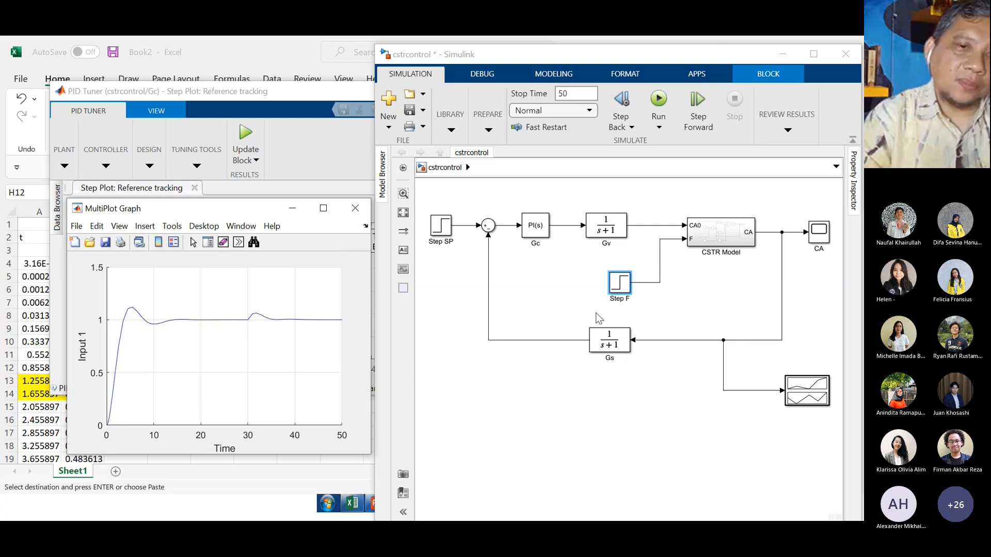
double_click(624, 284)
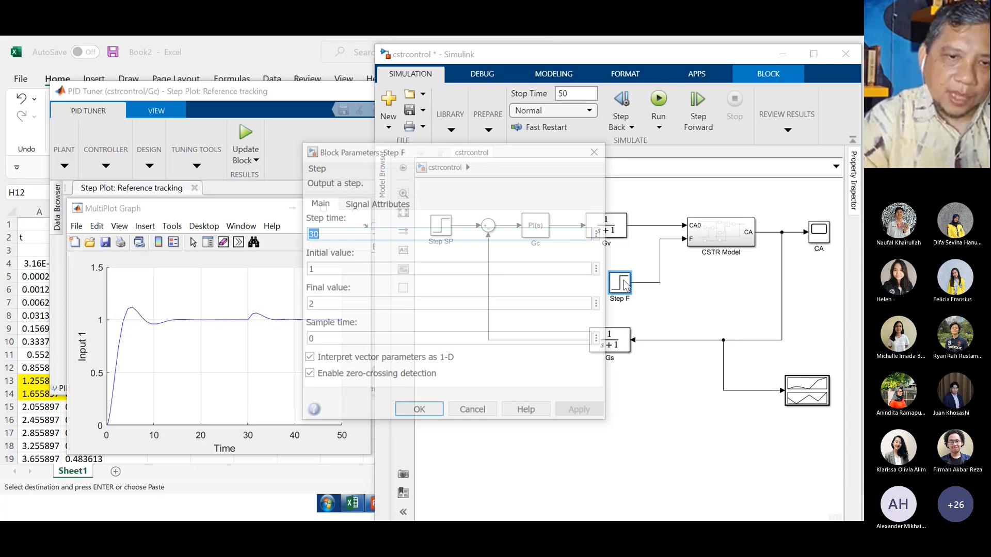
double_click(324, 303)
key("Return")
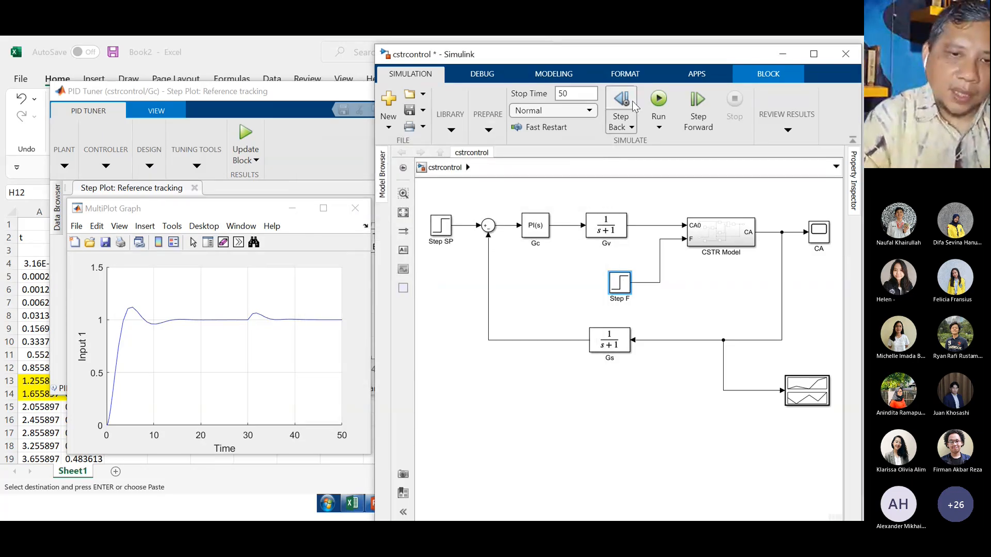
left_click(660, 100)
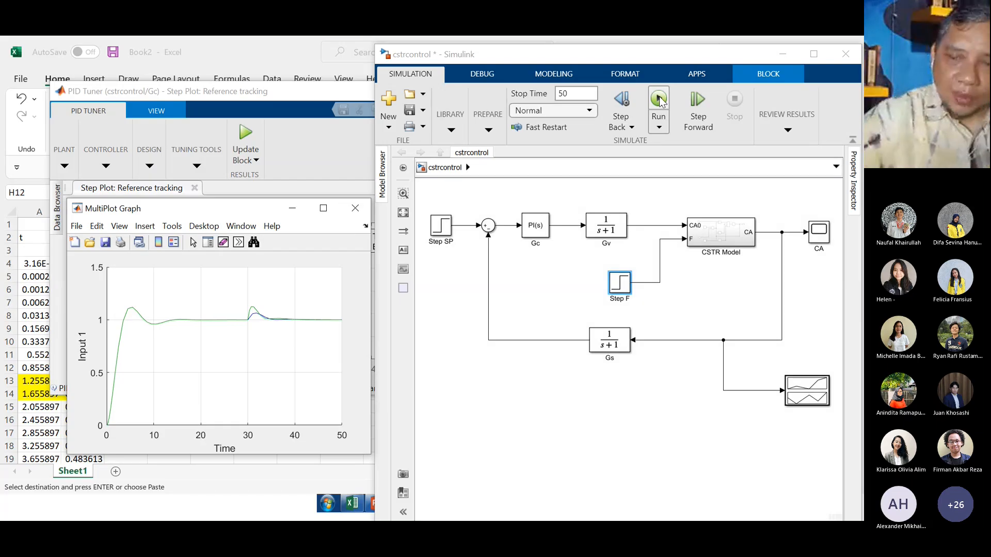
left_click(622, 284)
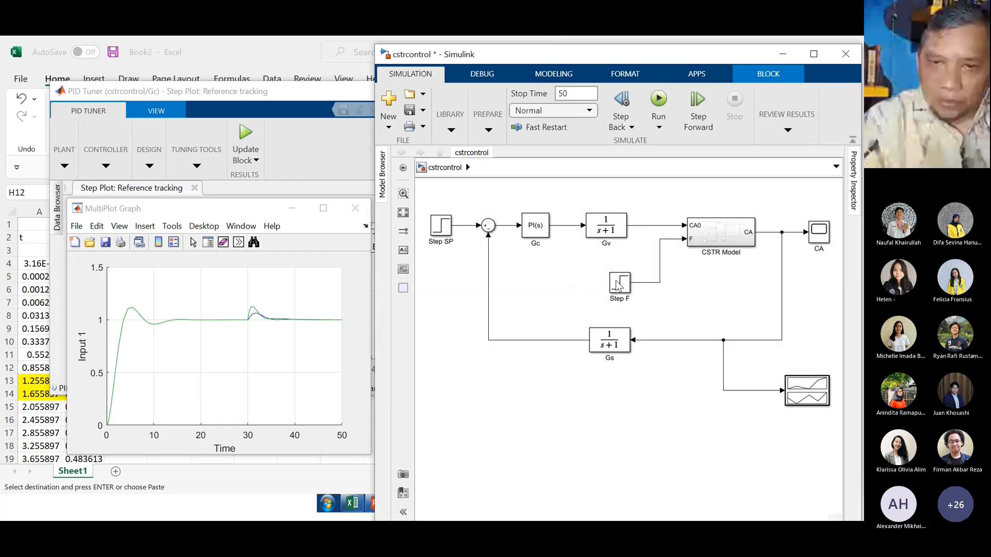
left_click(533, 286)
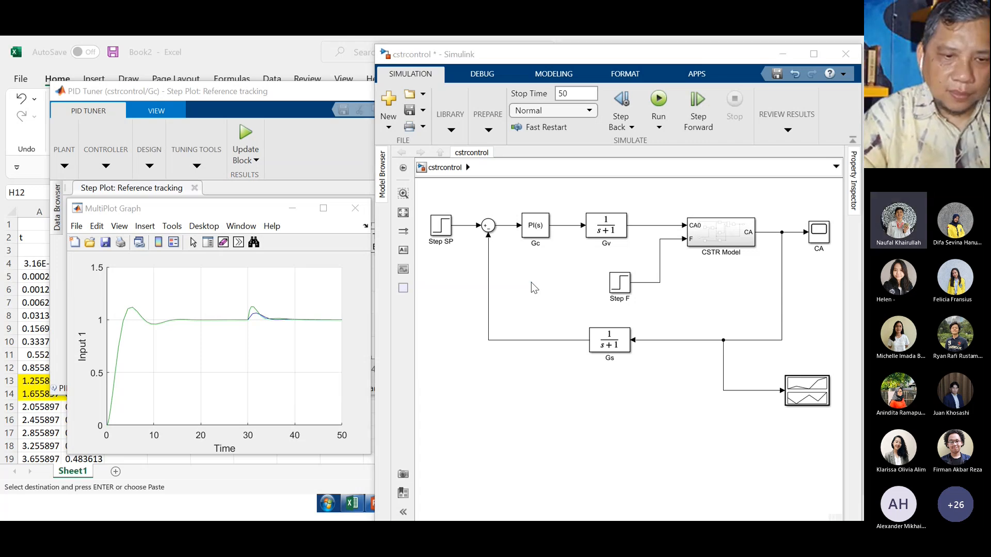
Close the MultiPlot Graph window, duplicate the CA scope below Gc, and connect it to the summing junction's output.
key("super")
left_click(563, 375)
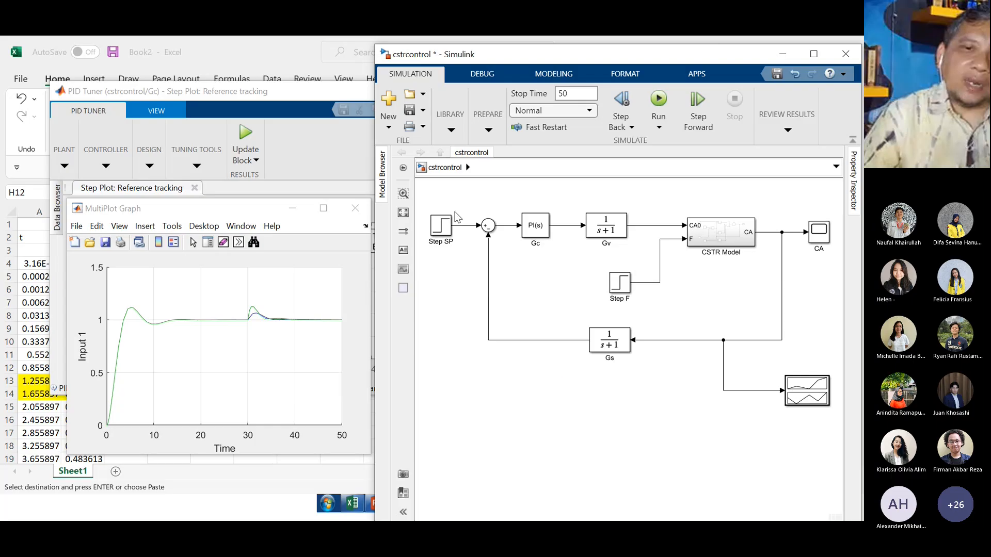
left_click(355, 209)
left_click(821, 242)
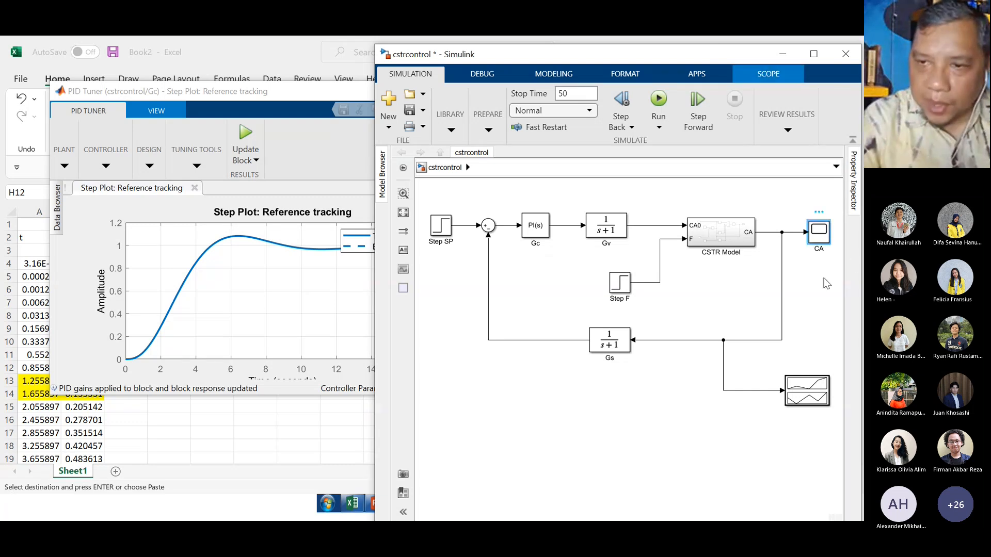
left_click(822, 246)
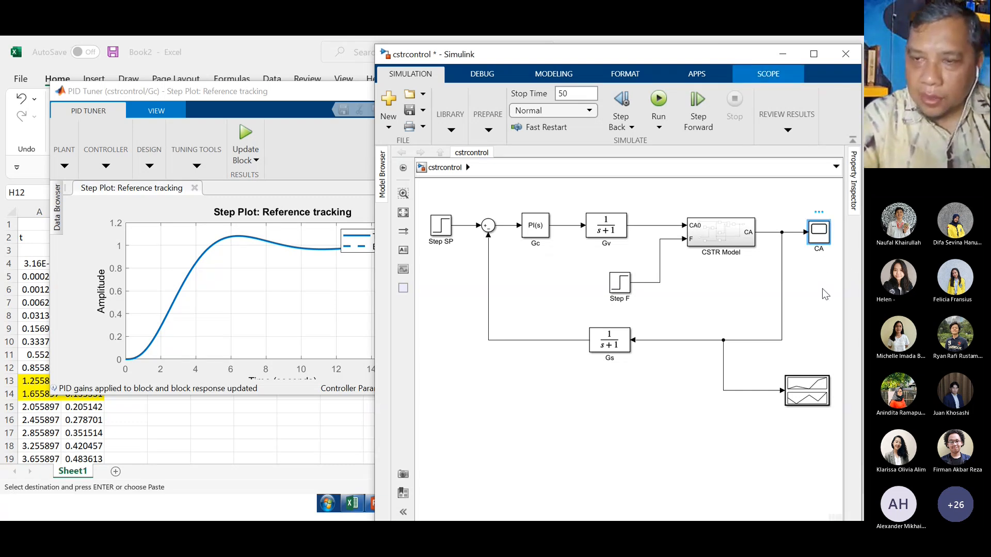
key("ctrl+c")
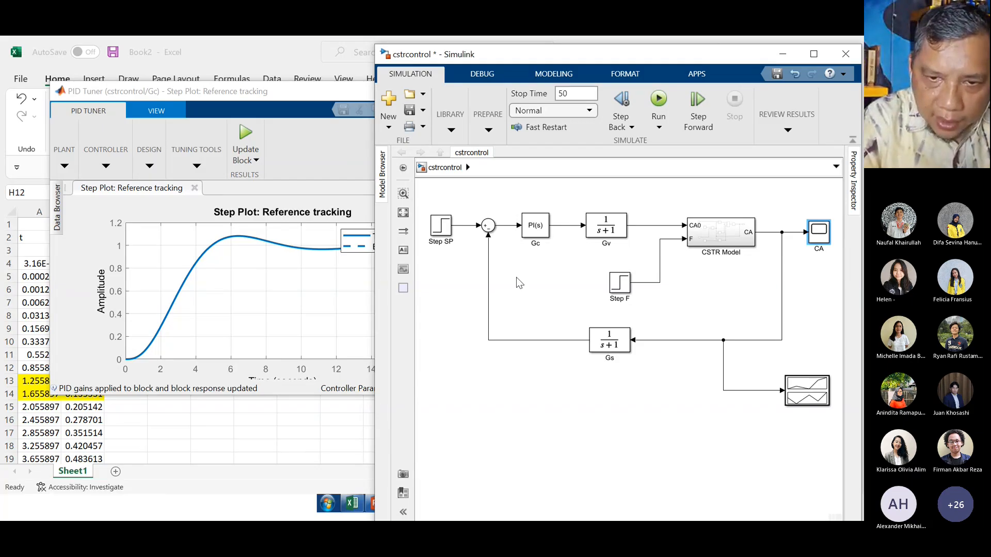
key("ctrl+v")
left_click(502, 226)
mouse_move(504, 231)
left_mouse_down()
mouse_move(503, 258)
mouse_move(526, 278)
left_mouse_up()
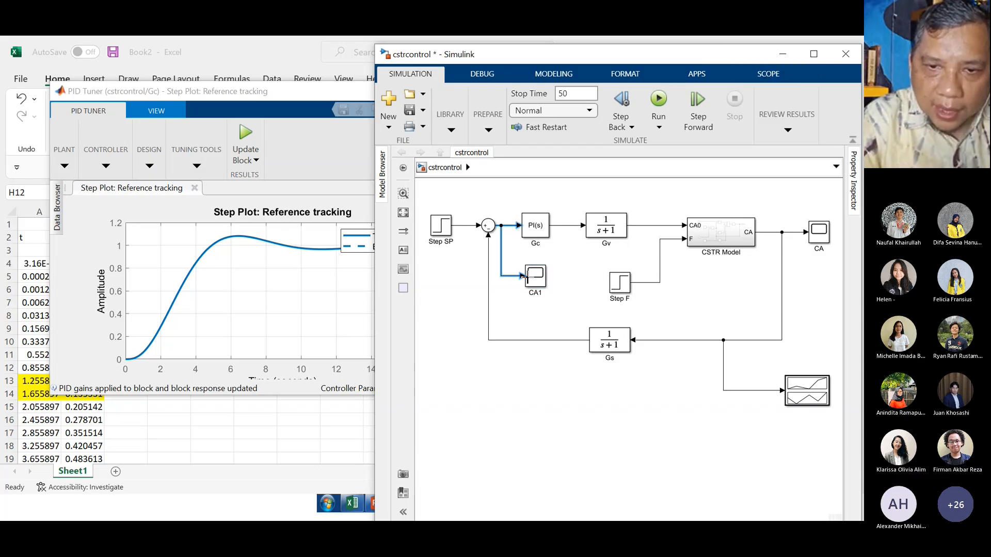
Rename the duplicated scope below Gc as E.
left_click(528, 279)
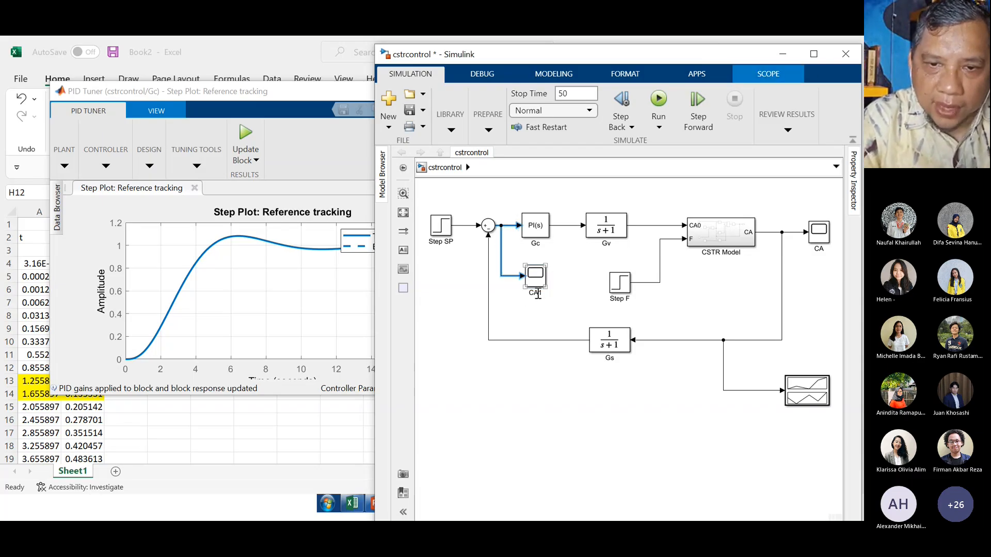
left_click(538, 294)
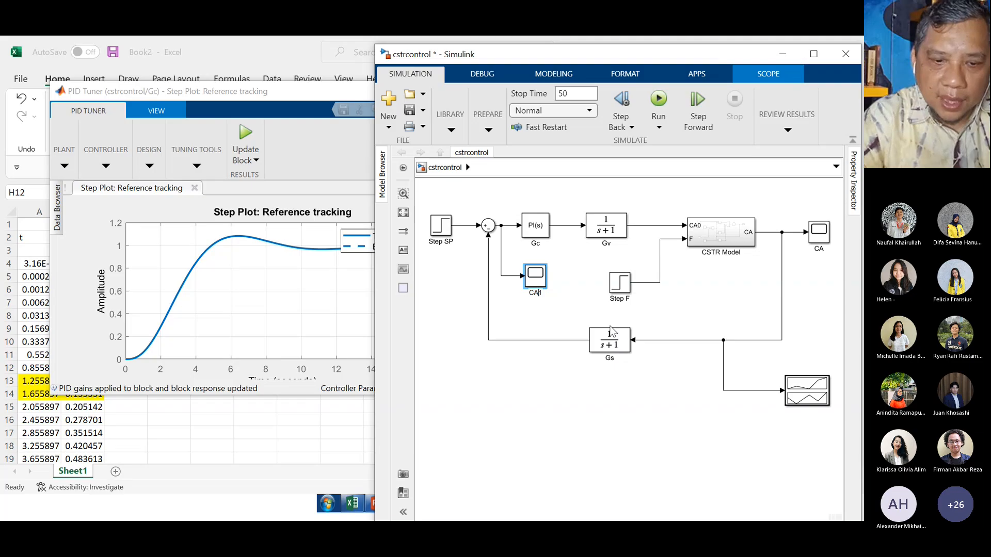
key("ctrl+a")
type("E")
left_click(525, 423)
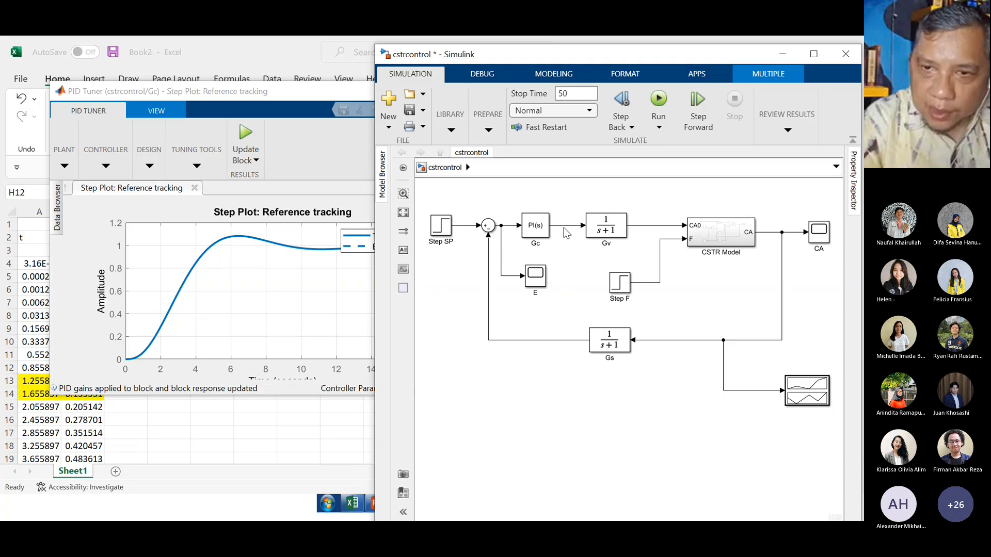
Add scopes named VO% and CA0 above the loop, branched from the Gc output and the Gv output respectively.
left_click(564, 188)
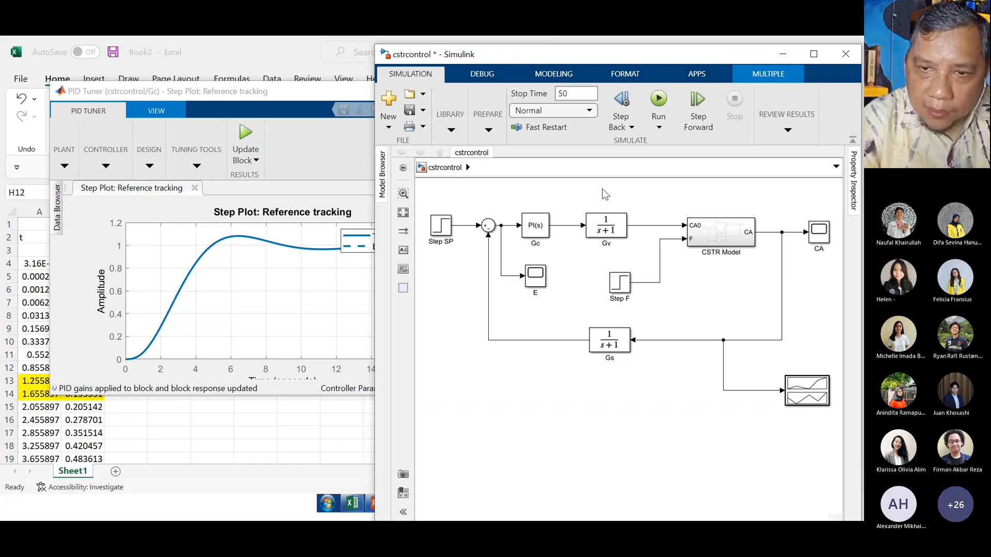
key("ctrl+z")
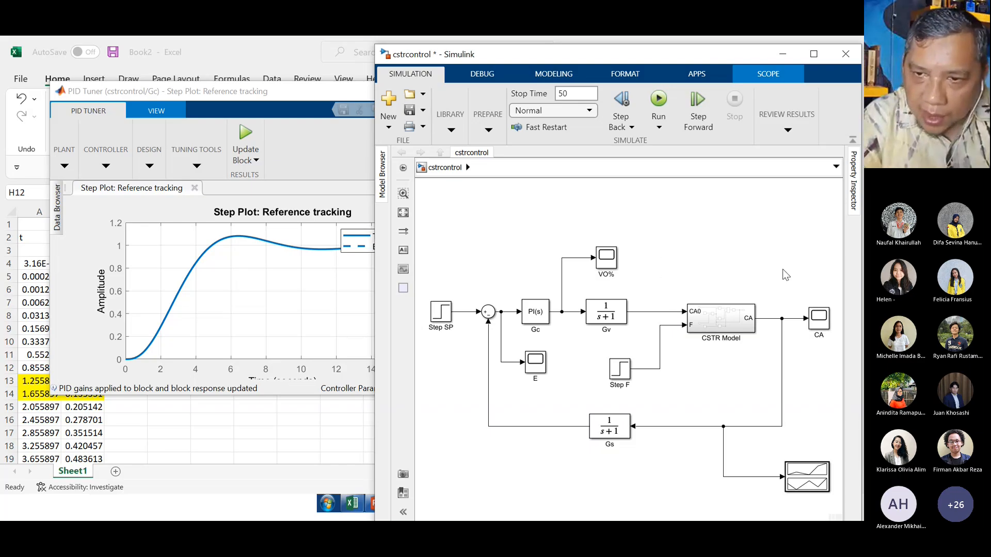
left_click(667, 269)
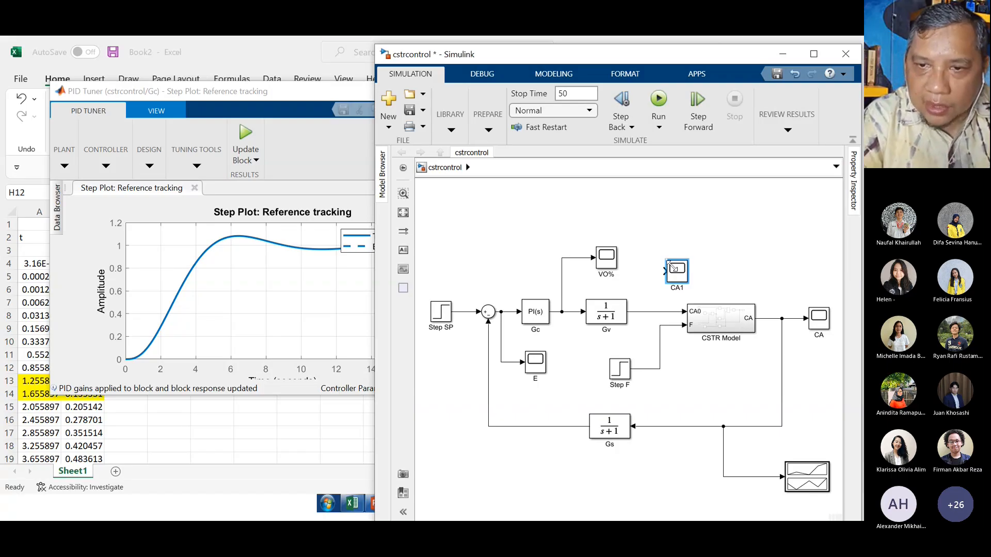
left_click_drag(670, 265, 670, 252)
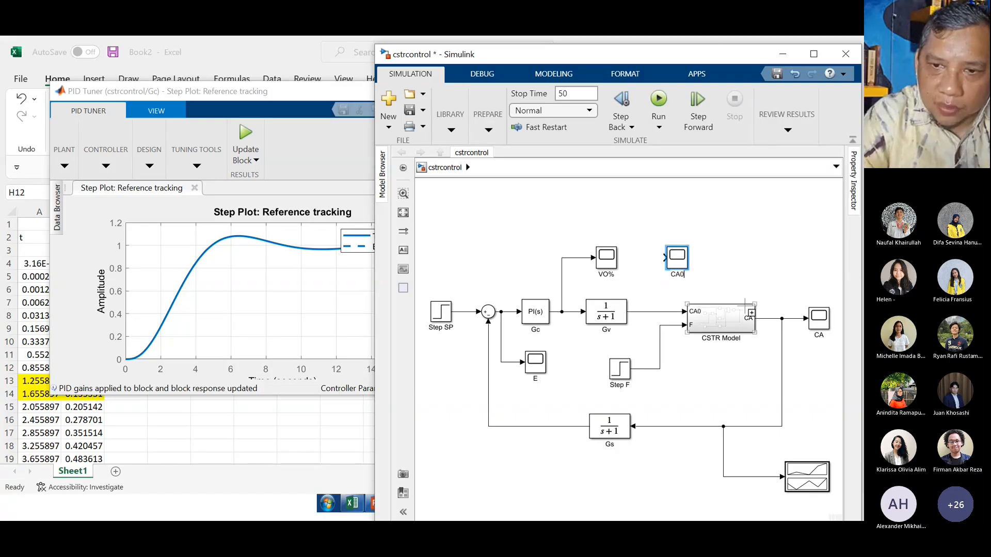
mouse_move(643, 312)
left_mouse_down()
mouse_move(647, 273)
mouse_move(678, 255)
left_mouse_up()
left_click(728, 259)
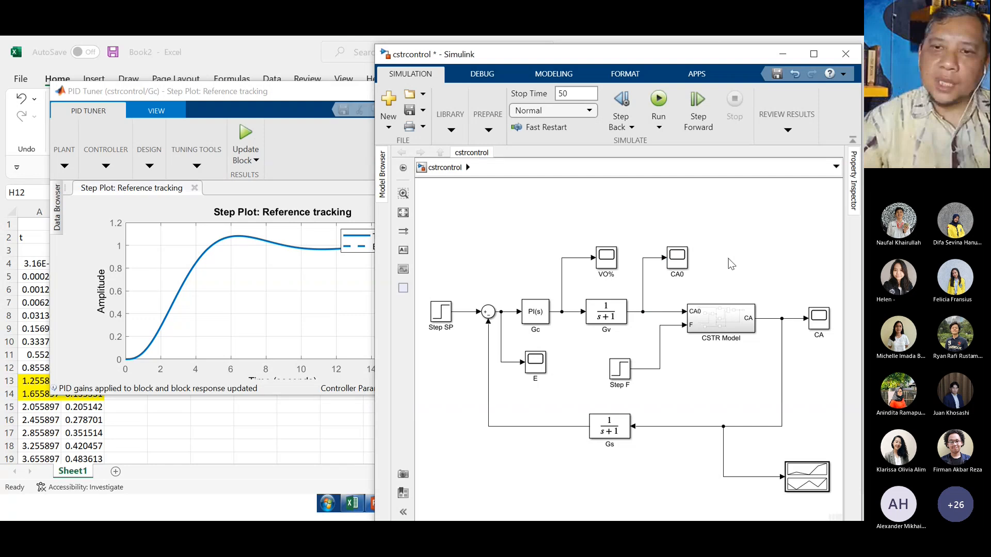
Run the simulation and examine the error signal in the E scope, closing the scope window when done.
left_click(654, 103)
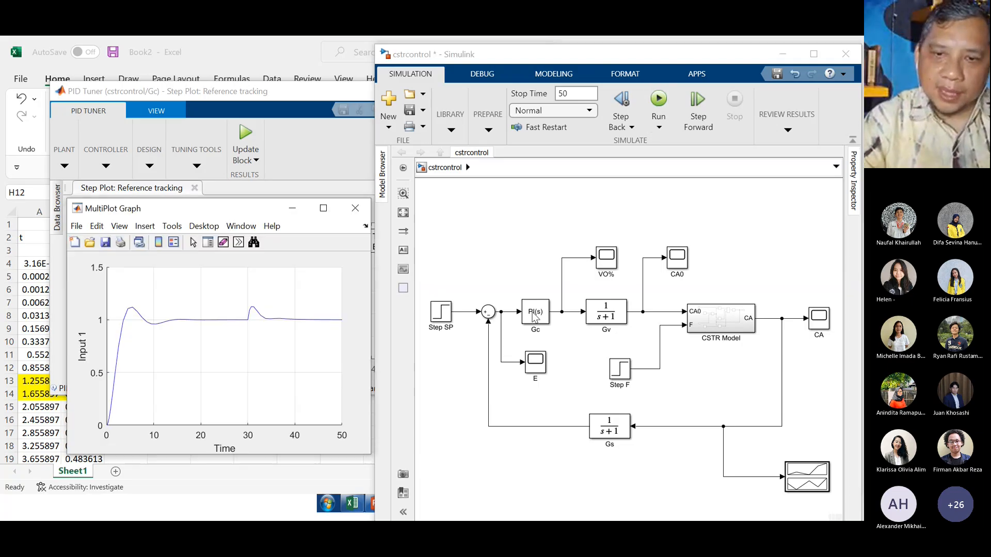
left_click(538, 371)
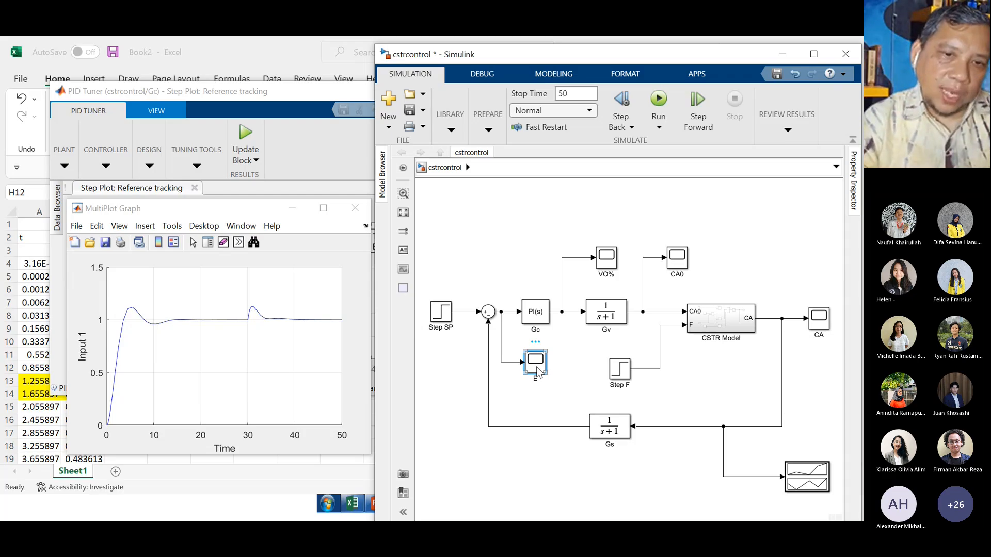
double_click(537, 366)
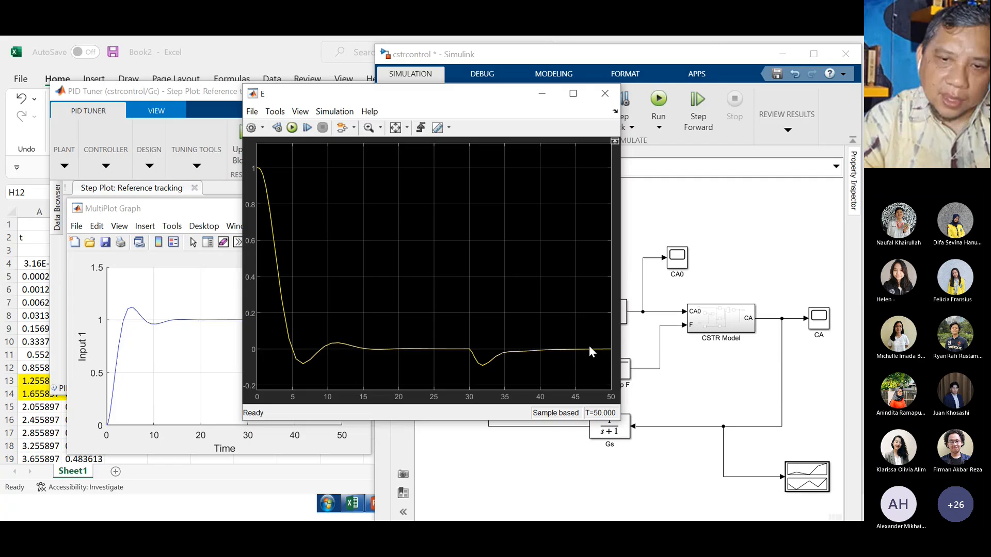
left_click(609, 91)
left_click(498, 211)
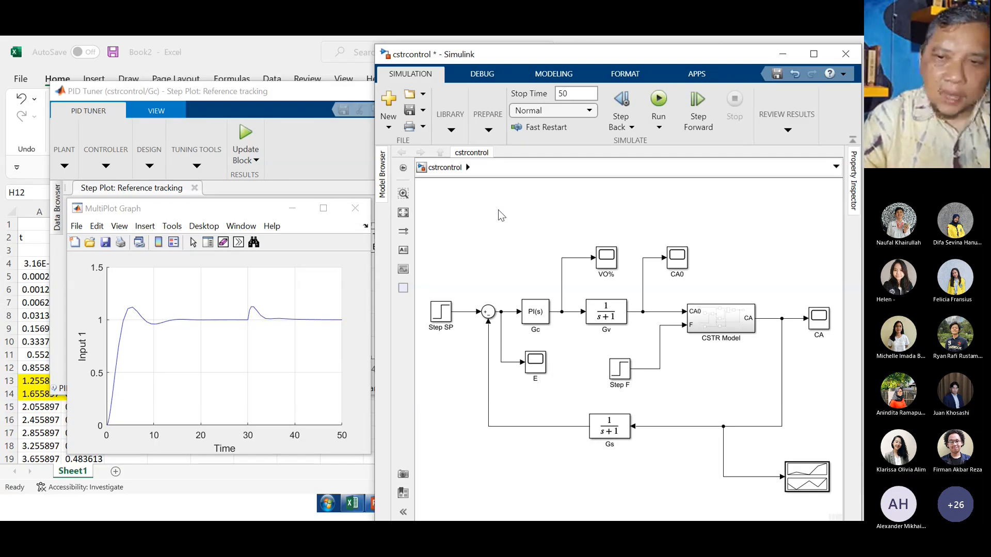
Examine the controller output over the setpoint and flow-disturbance steps in the VO% scope.
left_click(610, 259)
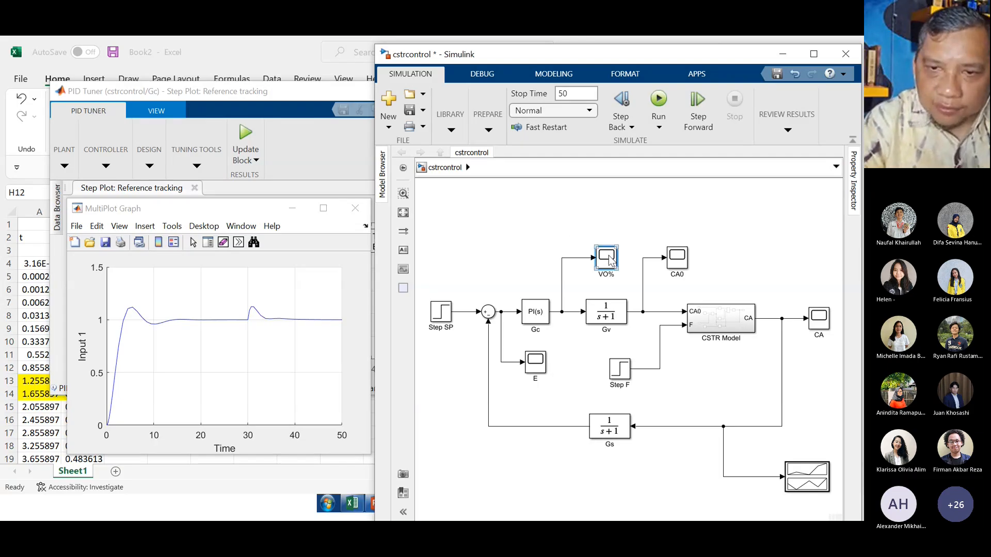
double_click(610, 260)
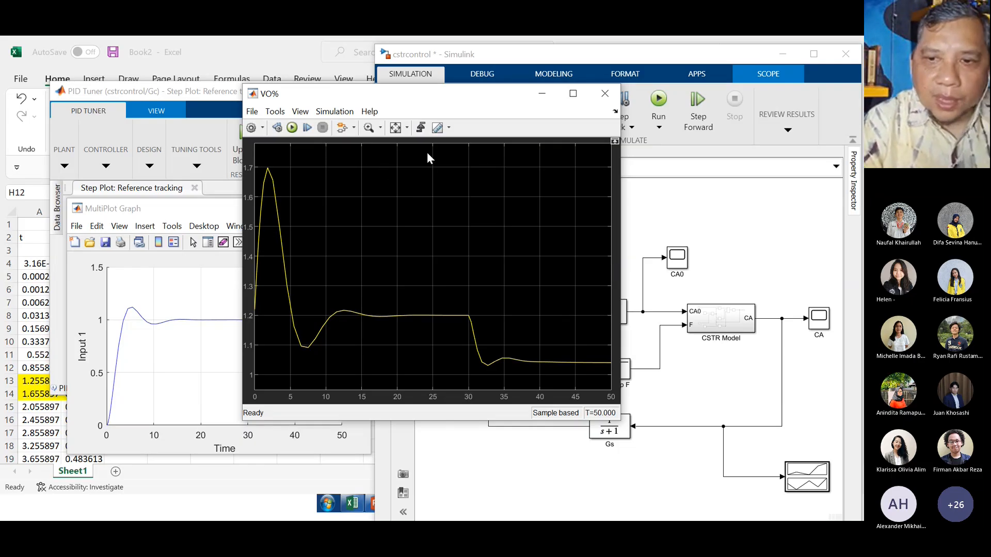
left_click(604, 95)
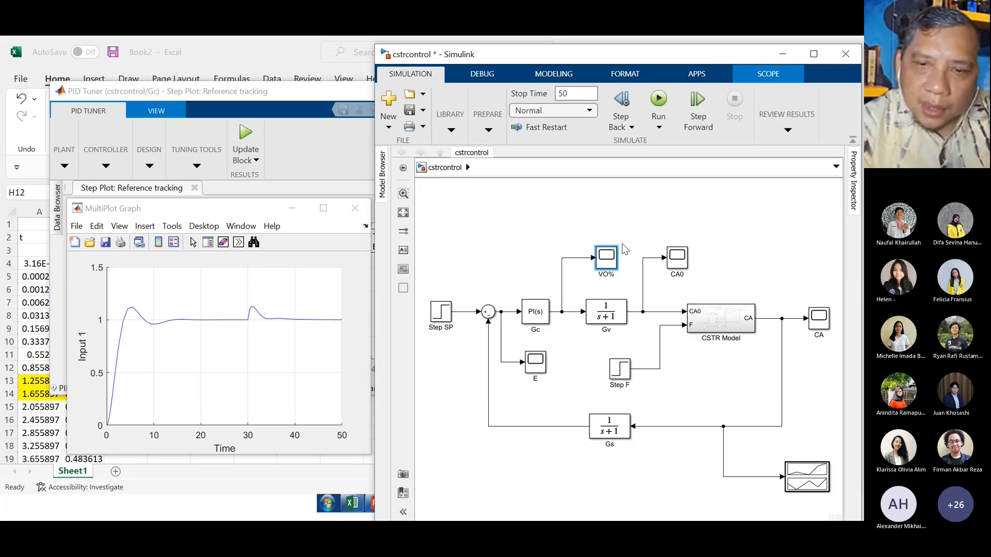
double_click(608, 259)
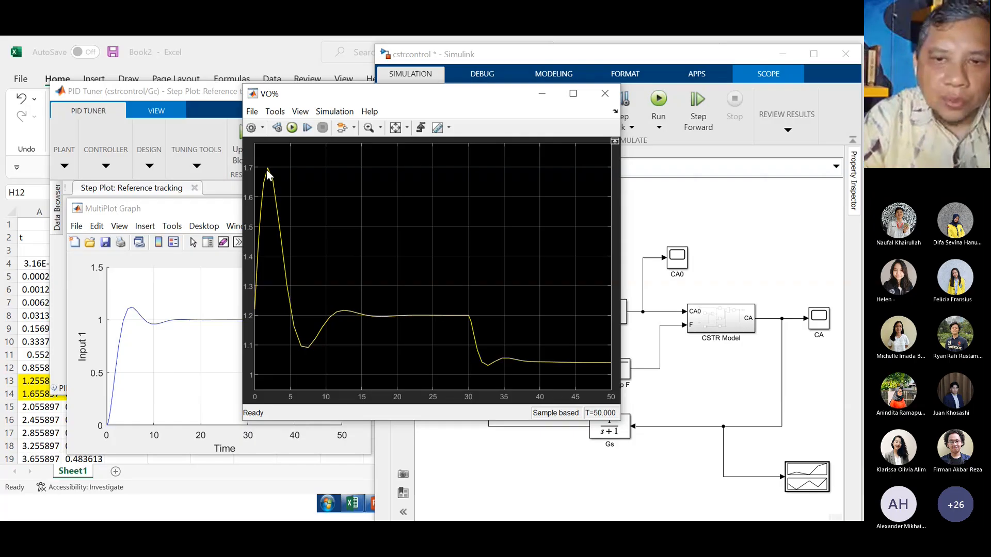
left_click(605, 93)
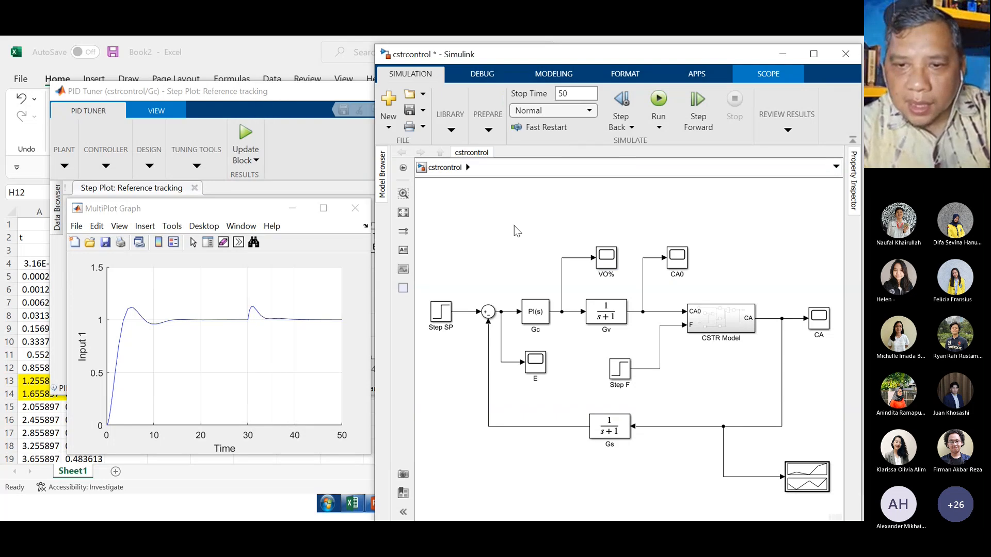
Examine the valve's output signal to the CSTR Model in the CA0 scope and close its window.
double_click(677, 258)
left_click(676, 261)
double_click(677, 261)
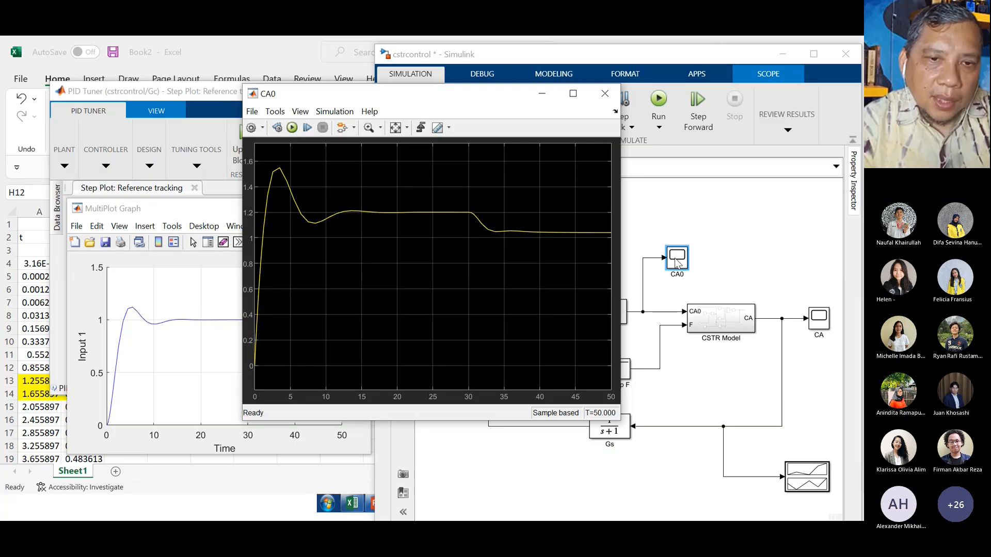
left_click(600, 89)
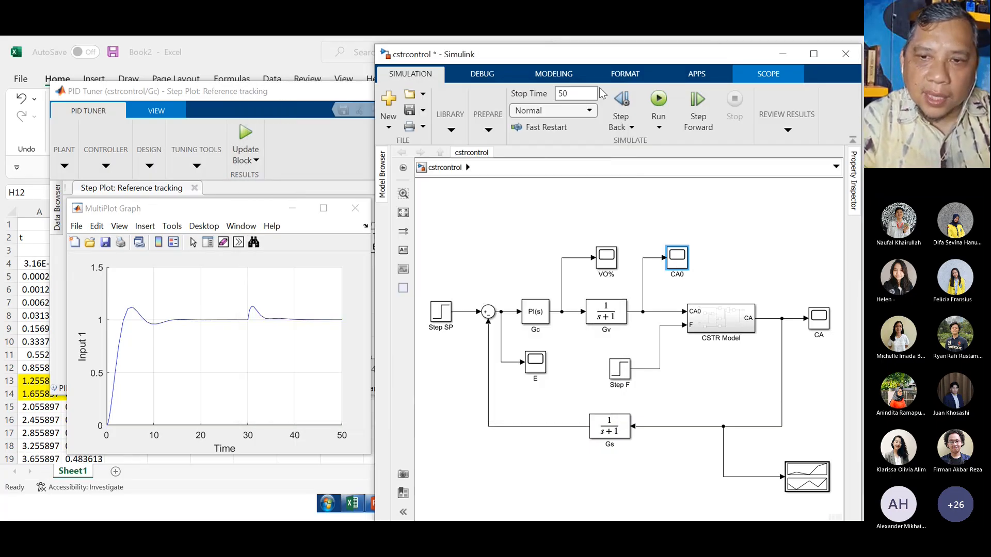
Reopen the VO% scope to review how Gc's output settles before and after the flow step, and close it.
left_click(533, 315)
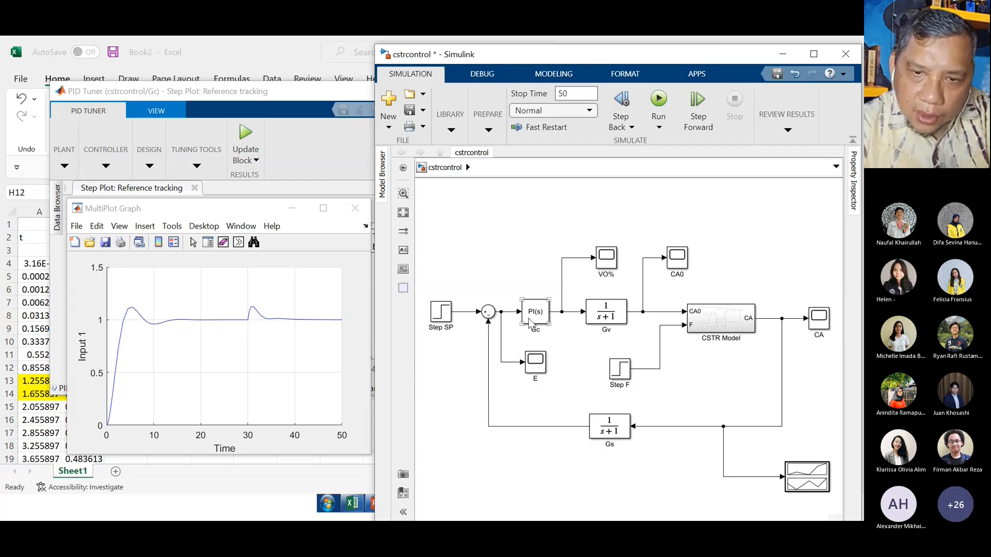
left_click(560, 321)
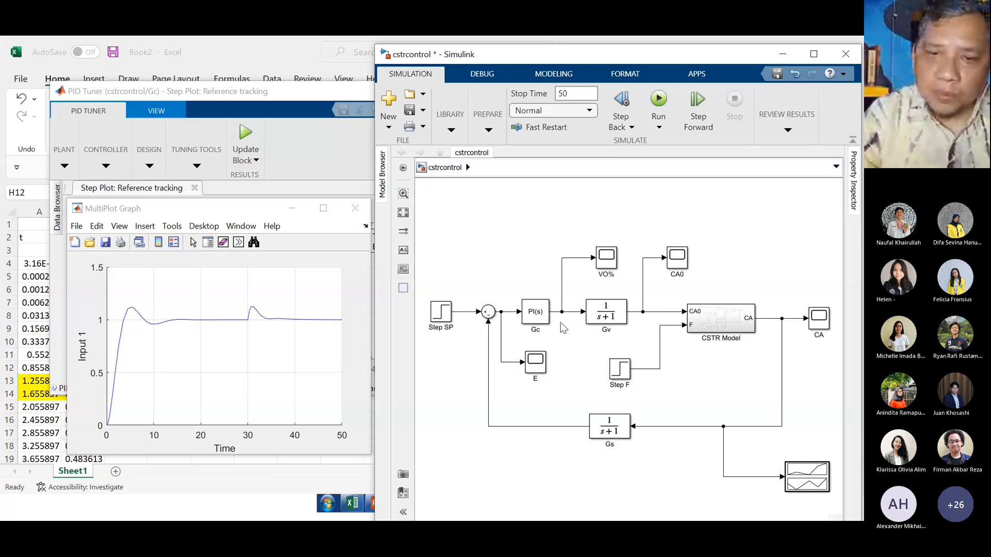
left_click(610, 260)
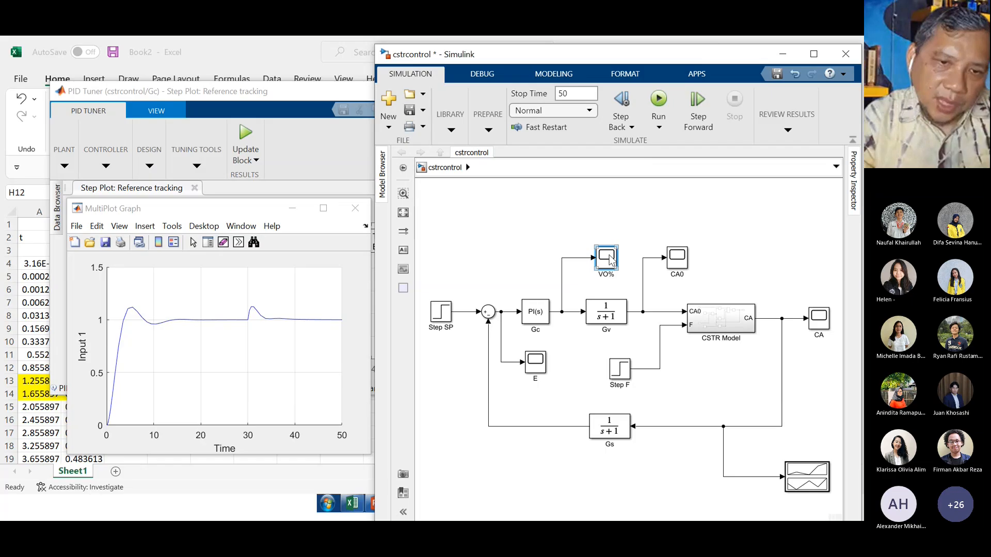
double_click(610, 259)
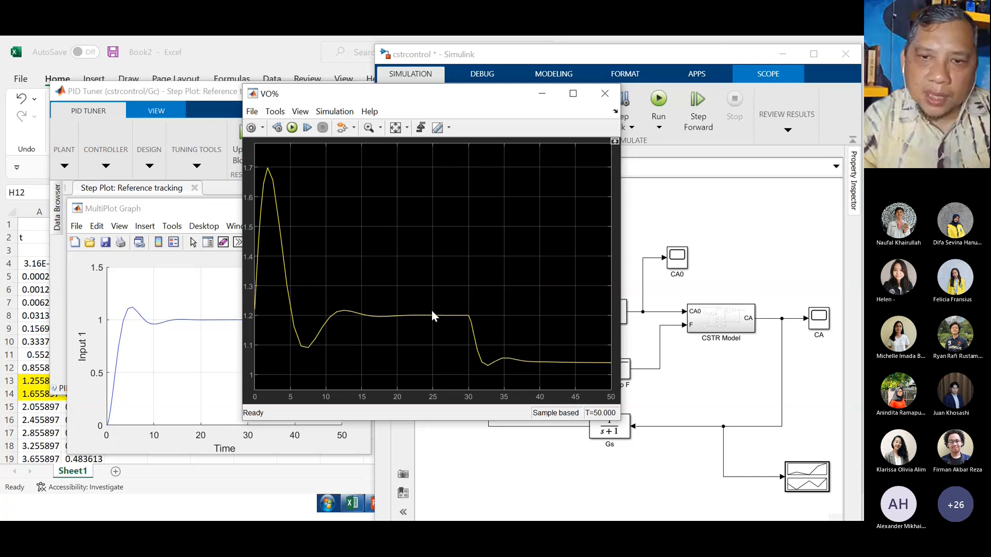
left_click(605, 93)
left_click(560, 218)
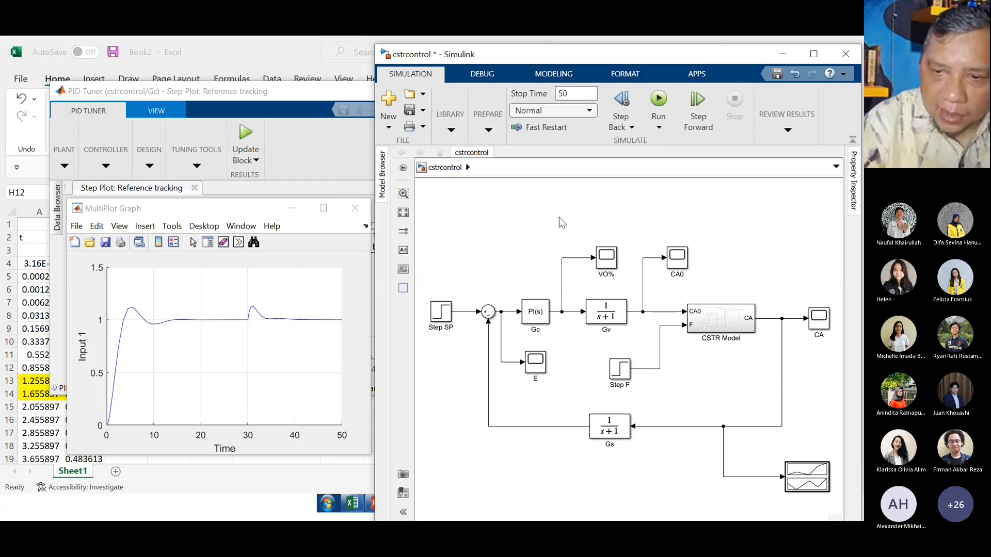
Review the CA0 scope over the flow step, close it, and rerun the simulation without the Step F disturbance.
double_click(681, 259)
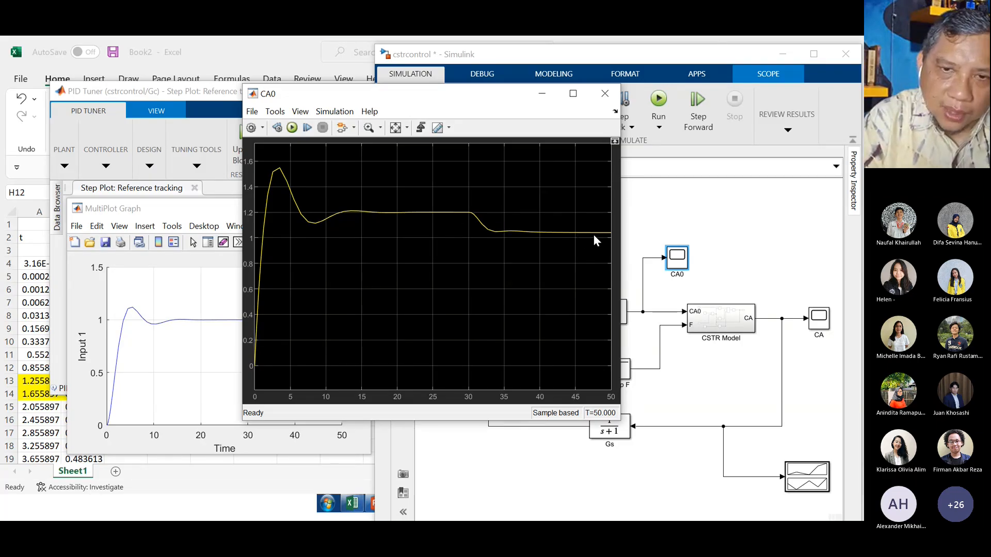
left_click(606, 95)
left_click(618, 381)
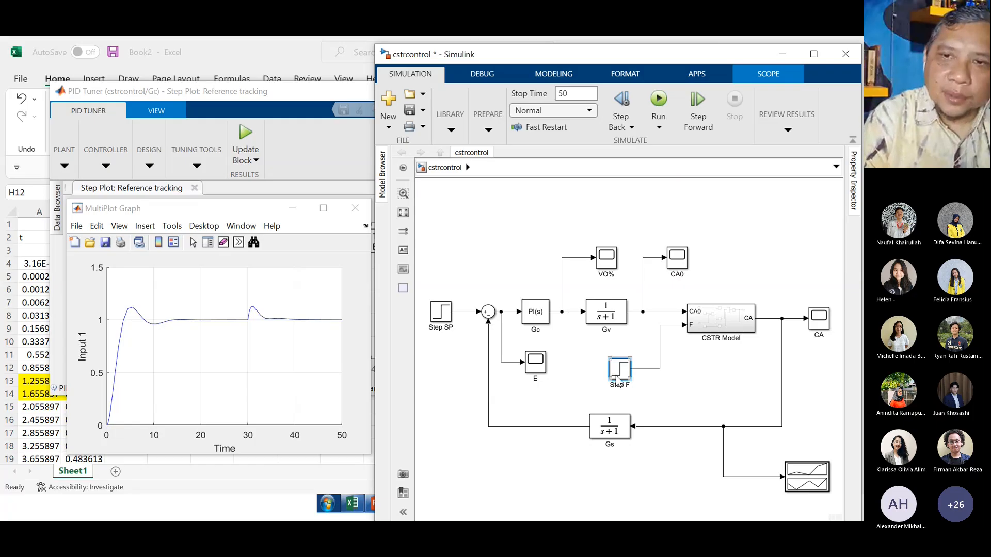
left_click(659, 97)
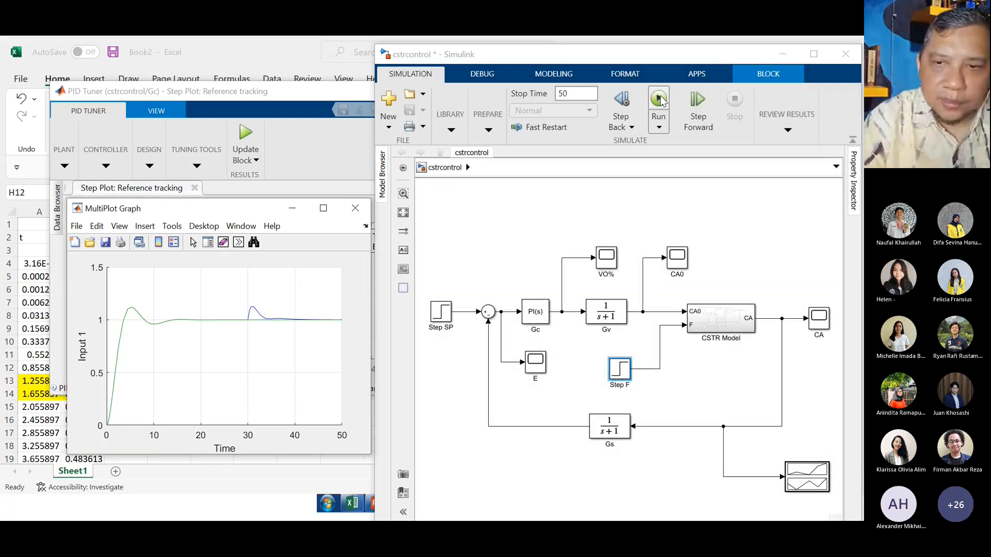
Examine the CA0 and VO% scopes for the setpoint-only run, closing each scope window when done.
double_click(678, 262)
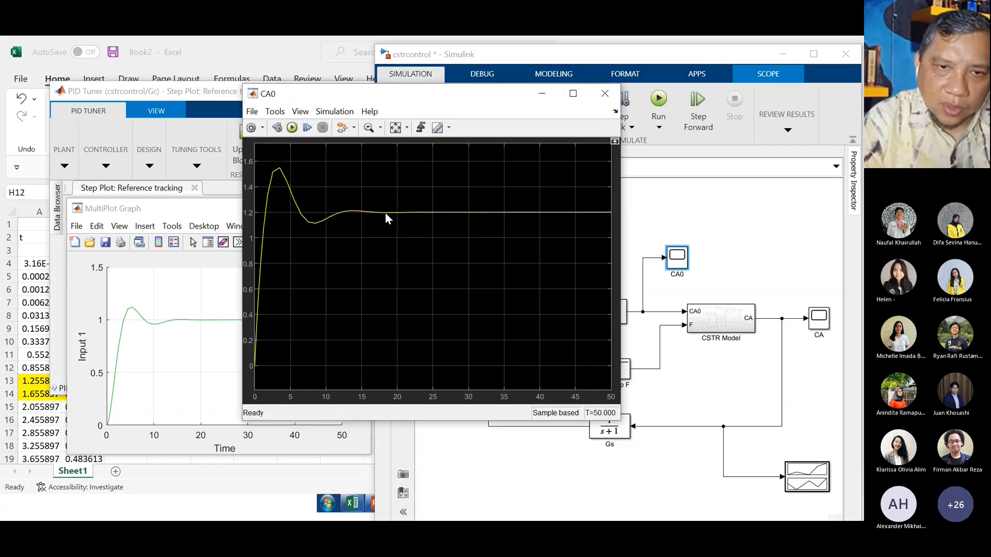
left_click(605, 94)
double_click(605, 262)
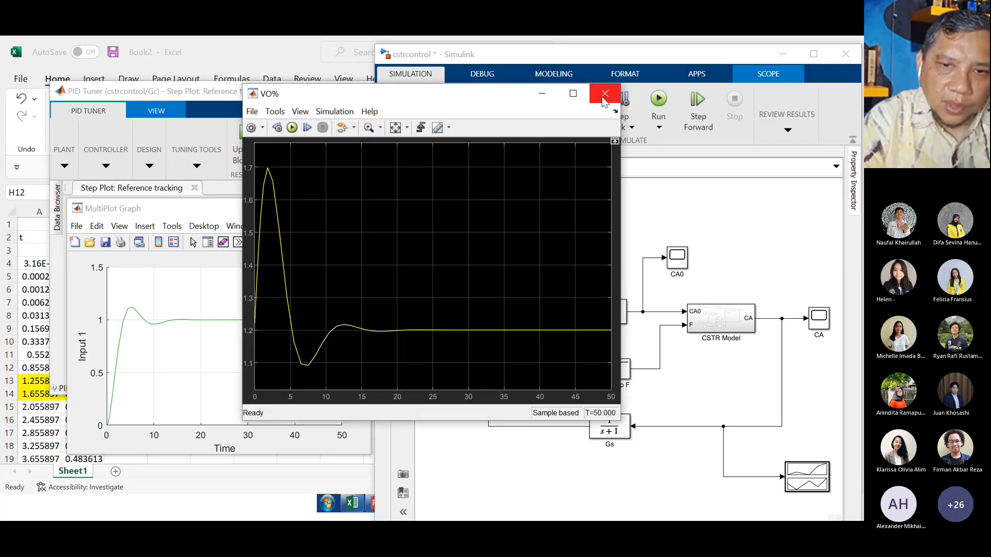
left_click(605, 94)
left_click(510, 236)
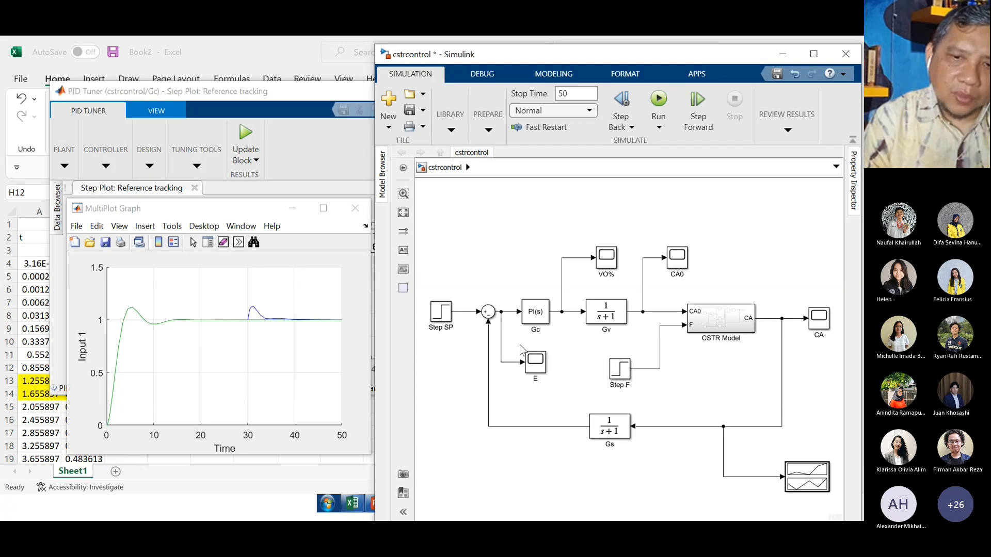
left_click(536, 362)
left_click(534, 381)
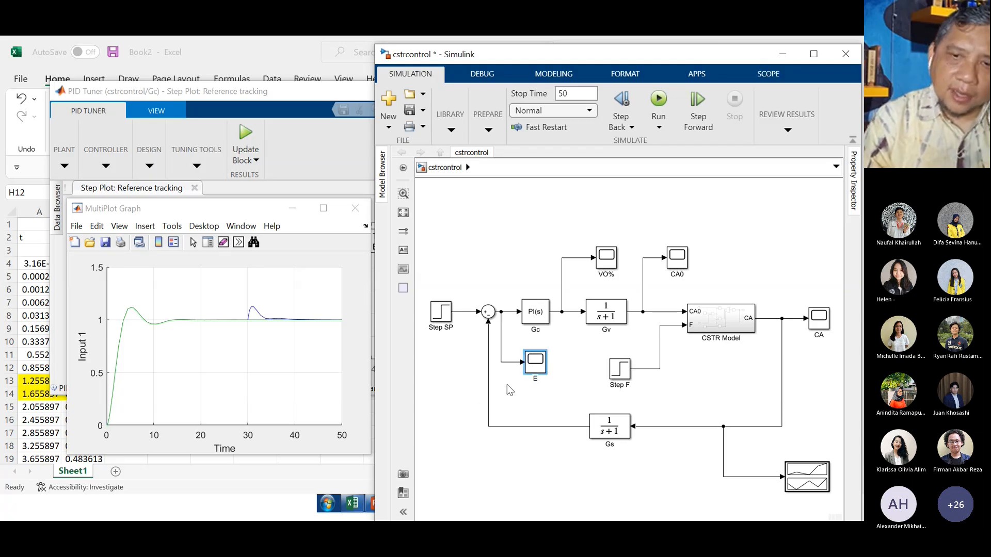
Add a square Math Function block named E^2, fed by a branch of the error signal, with an Integrator on its output.
left_click(482, 261)
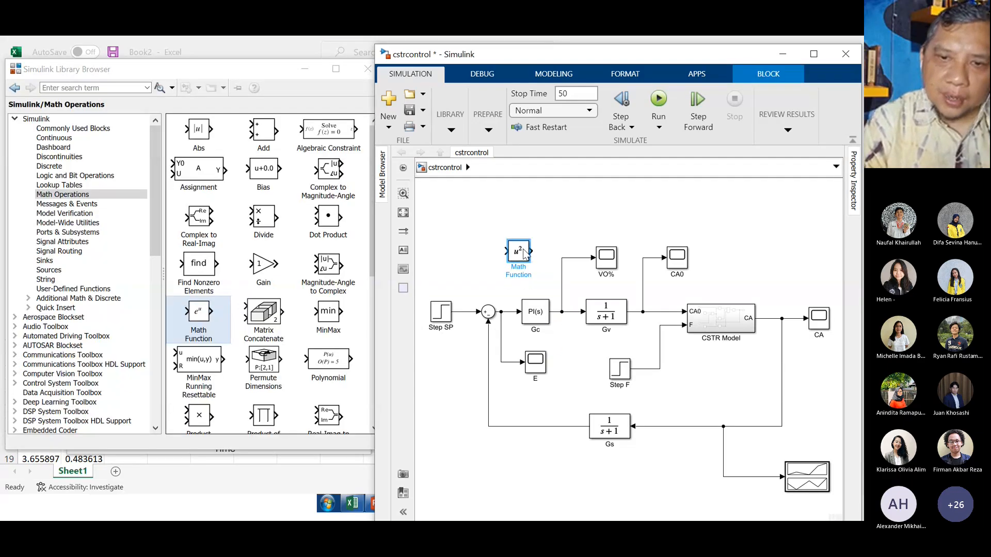
left_click(501, 316)
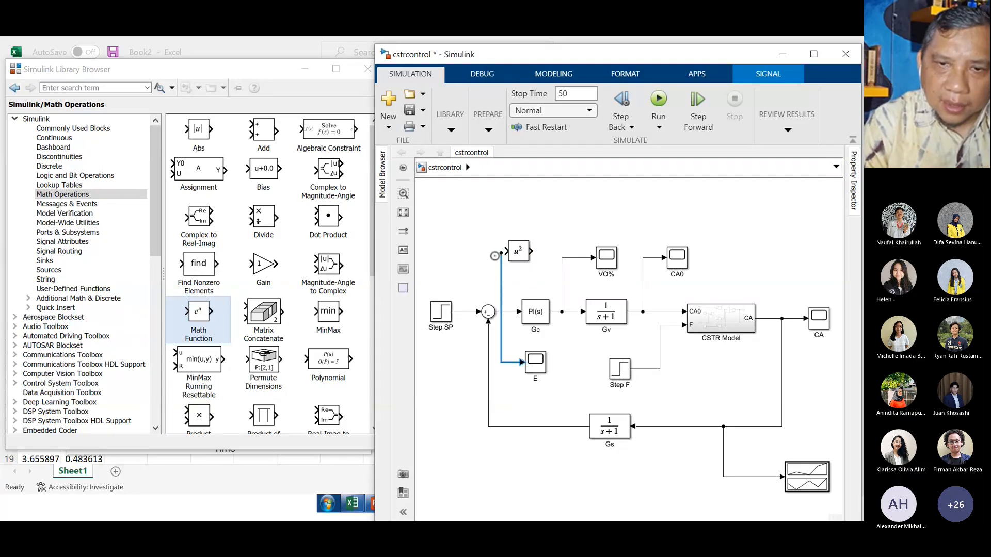
left_click(509, 312)
left_click_drag(510, 314, 501, 276)
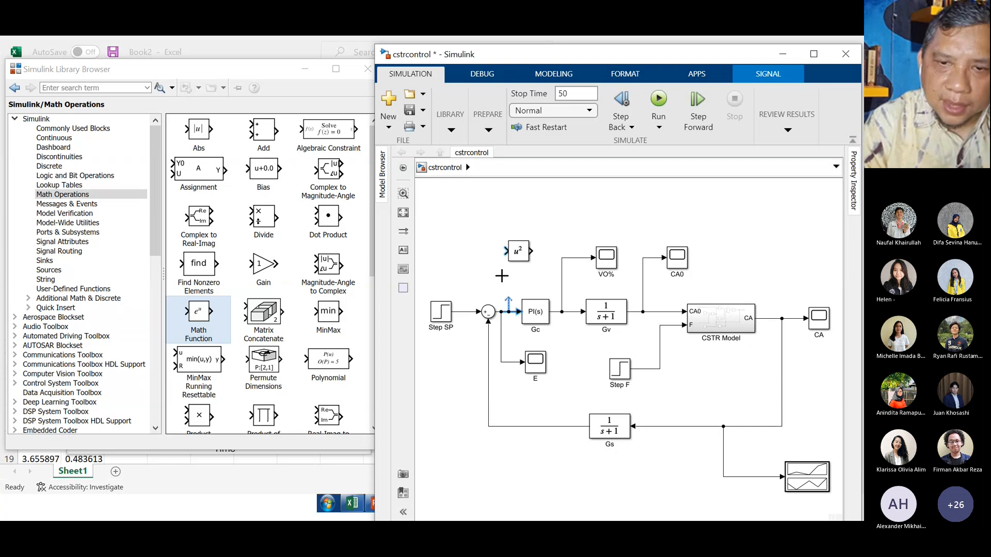
left_click_drag(502, 277, 535, 229)
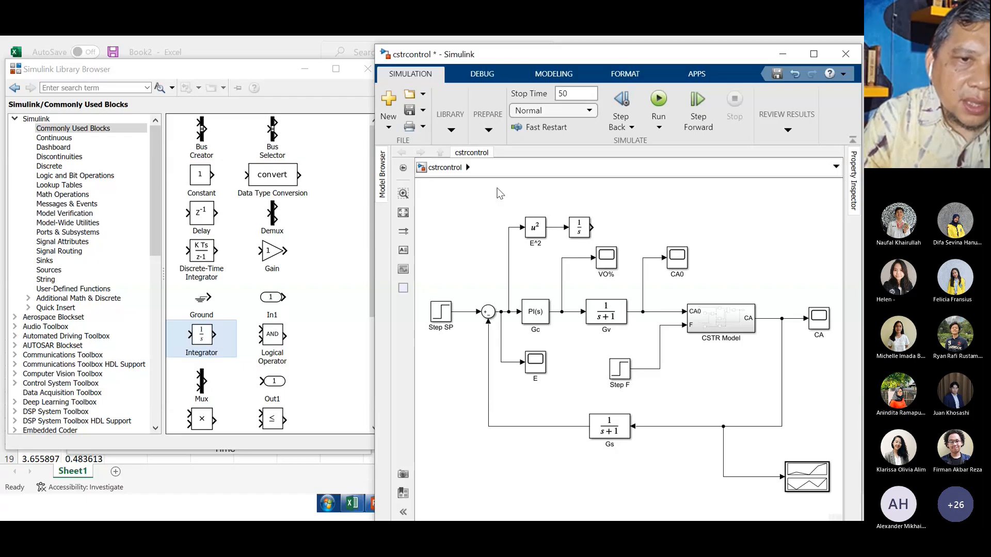
Connect a Display block named ISE to the output of the E^2 branch's Integrator and run the simulation.
left_click(45, 260)
left_click_drag(201, 129, 614, 227)
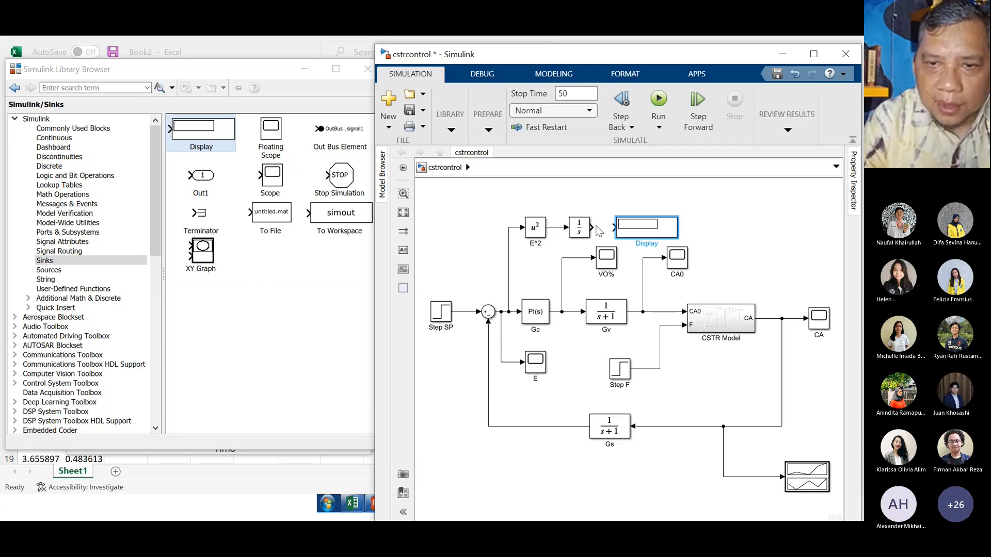
left_click_drag(598, 231, 615, 227)
left_click(648, 232)
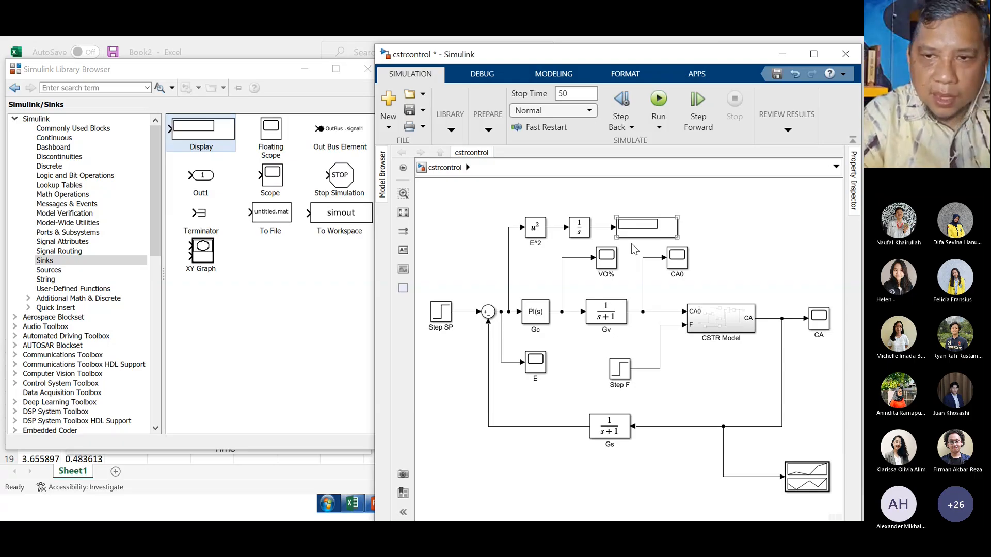
left_click(684, 227)
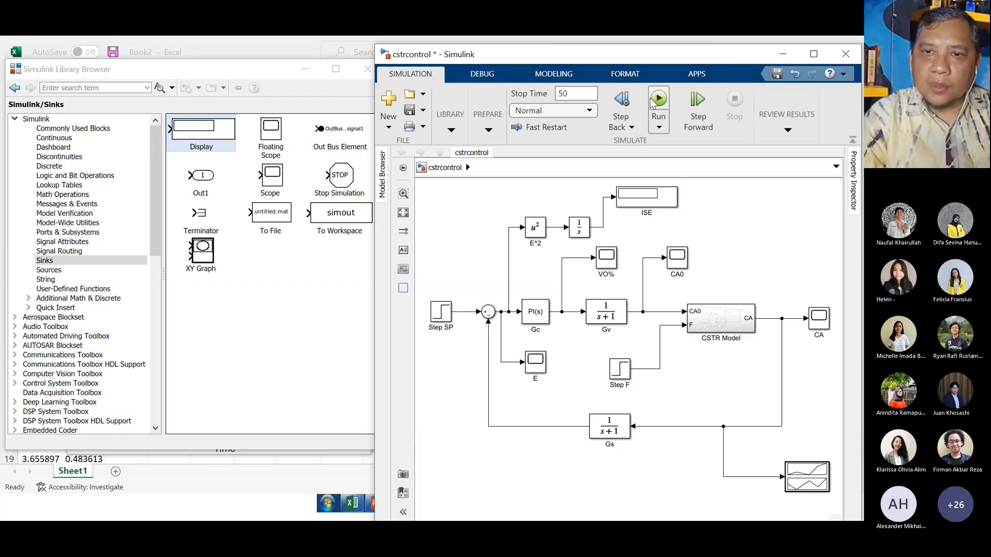
left_click(654, 102)
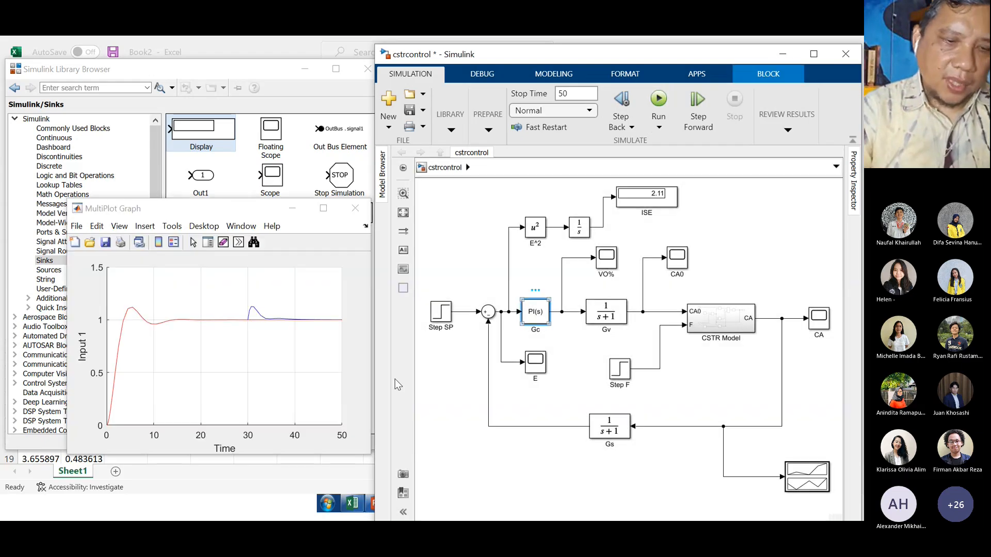
Using Kc and TI from the Book2 workbook, set Gc's proportional gain to 2.384342855 and integral gain to 2.384342855/3.576520155.
key("super")
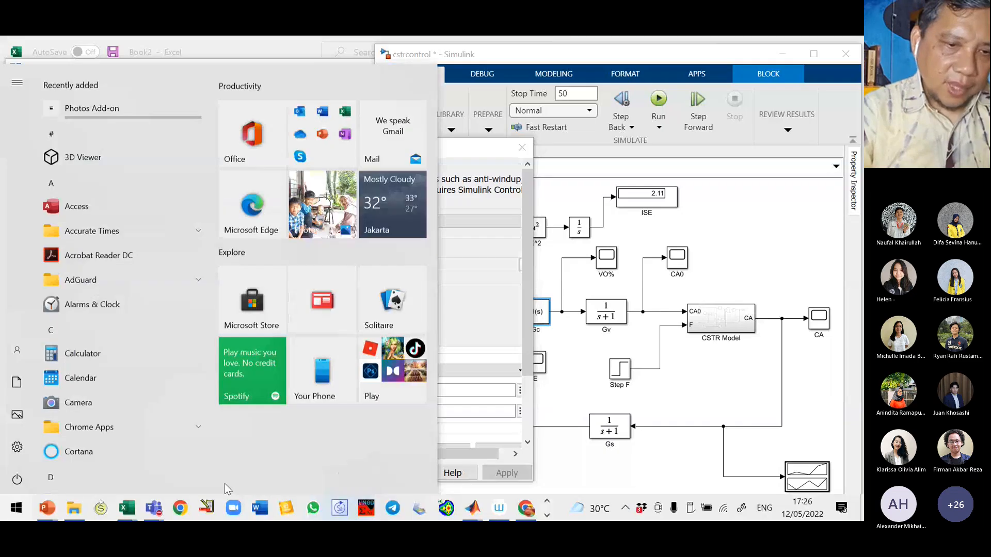
mouse_move(127, 509)
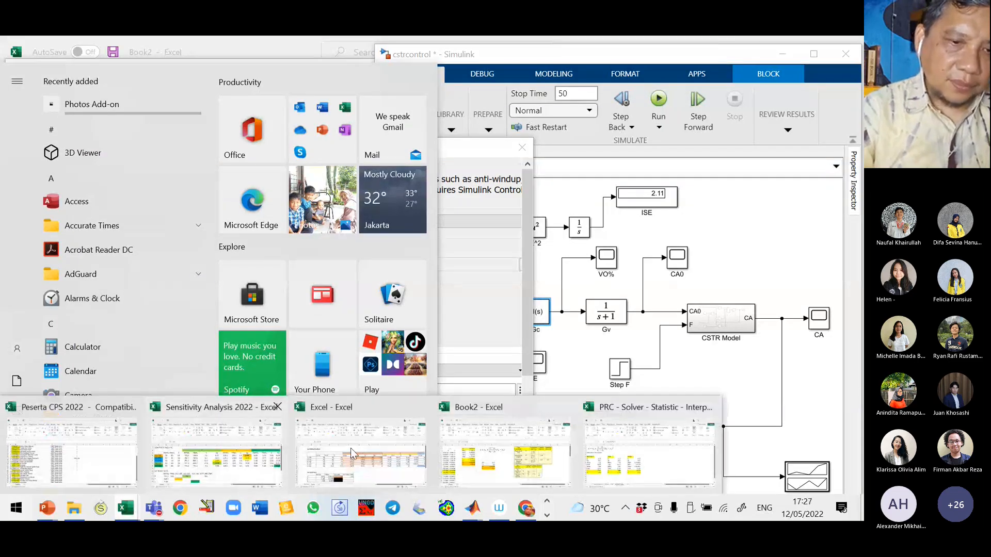
left_click(509, 457)
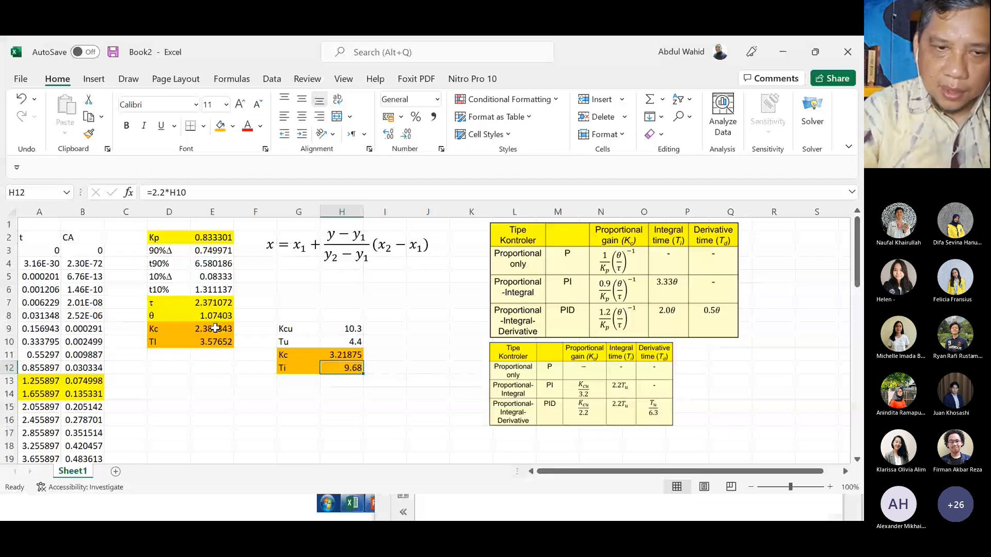
left_click(215, 329)
key("ctrl+c")
key("alt+Tab")
double_click(183, 388)
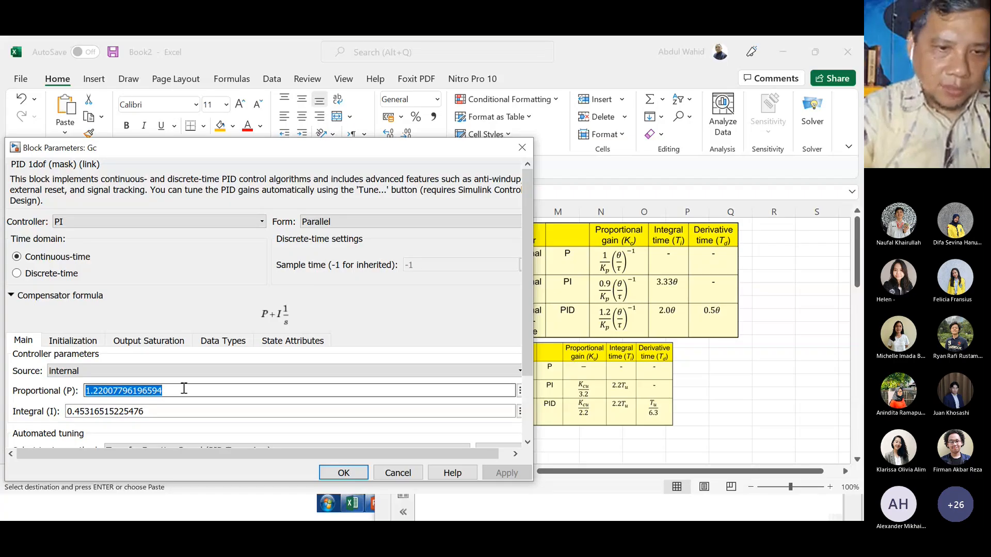
key("ctrl+v")
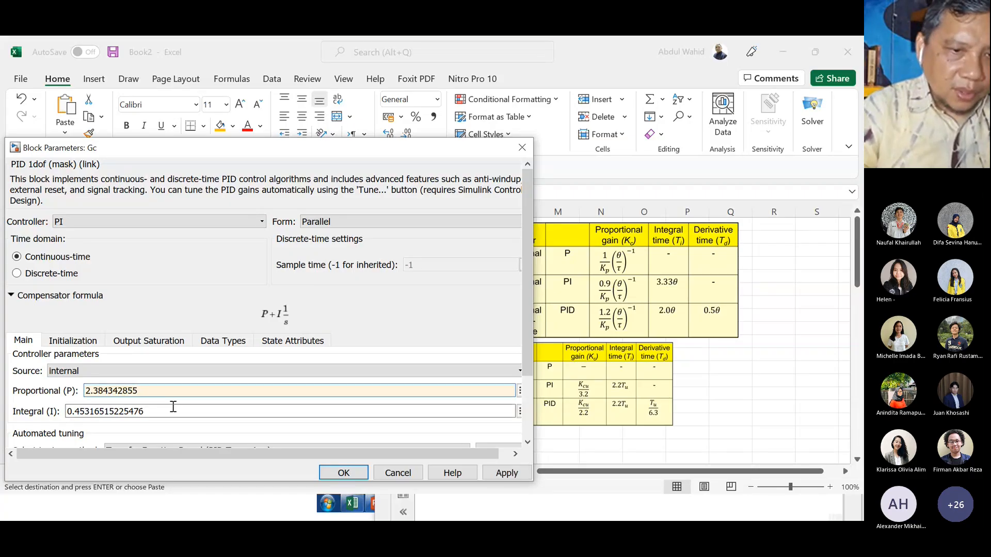
double_click(176, 408)
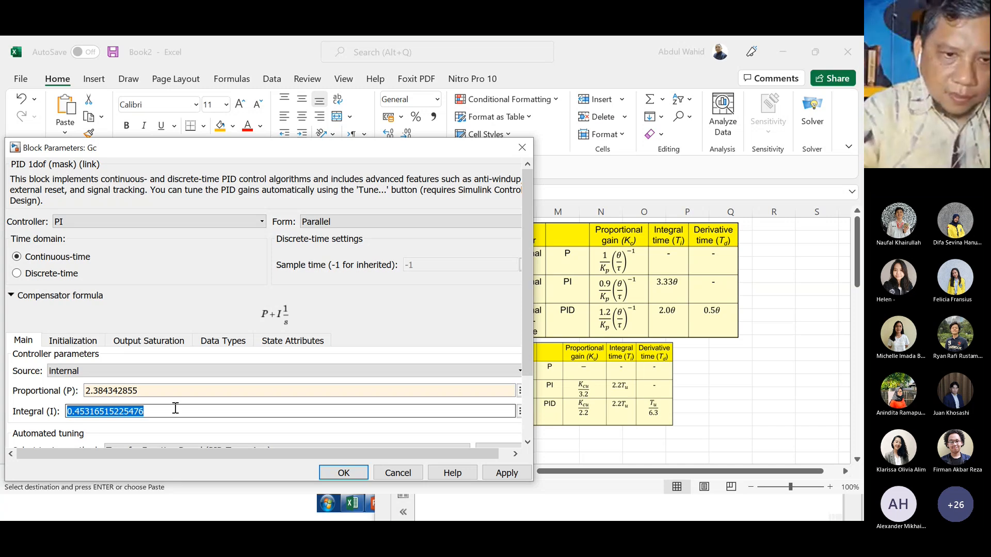
key("ctrl+v")
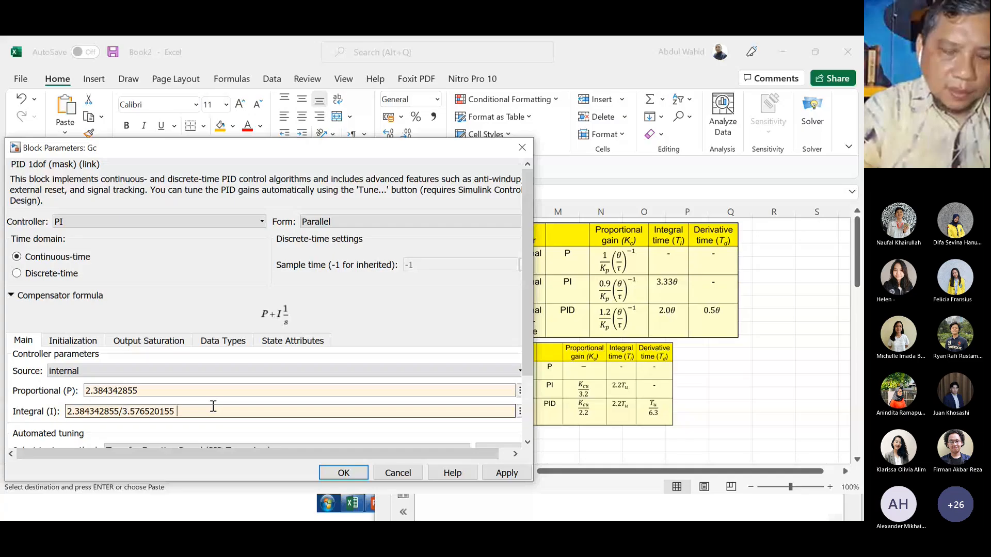
Return to the cstrcontrol model and run the simulation with the new PI gains.
key("super")
mouse_move(471, 509)
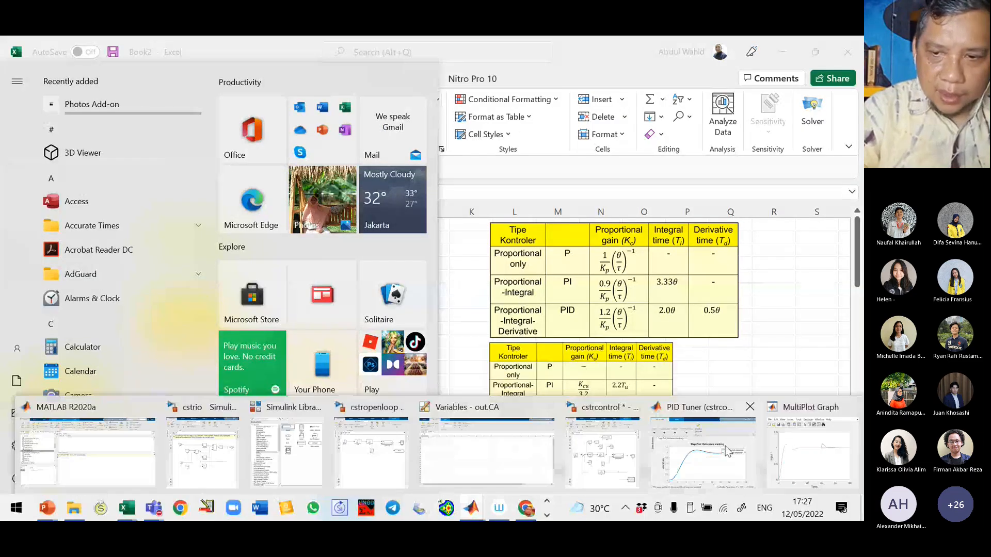
left_click(622, 454)
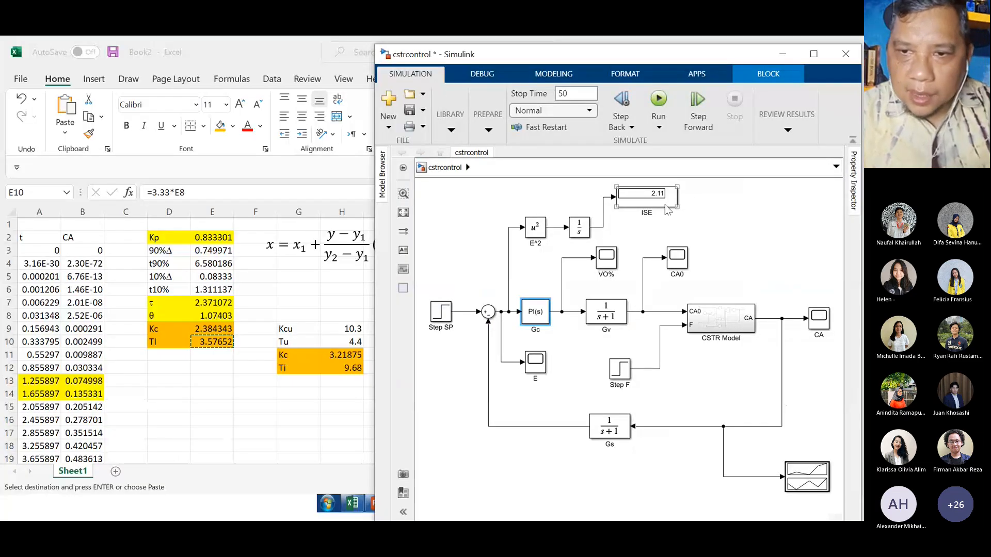
left_click(658, 101)
left_click(658, 104)
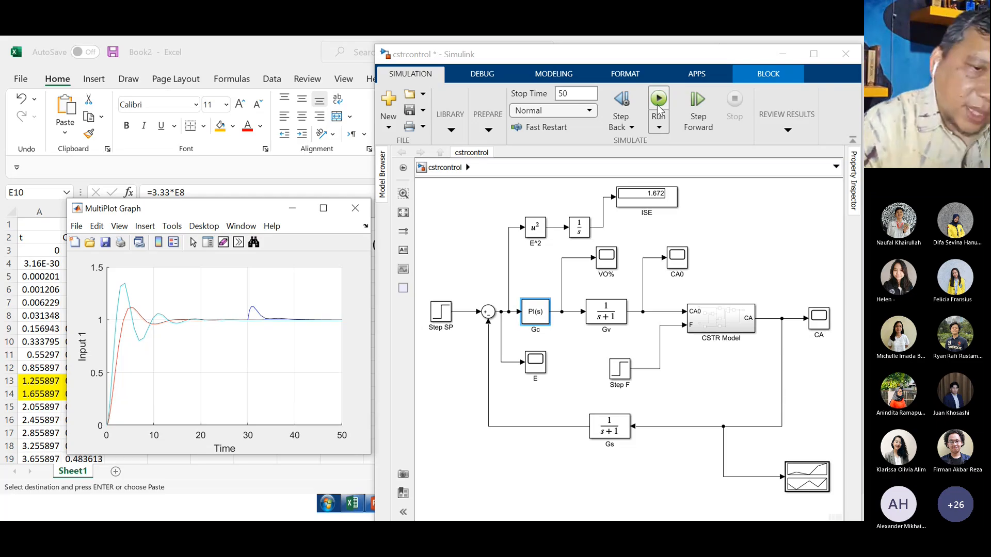
Enlarge the MultiPlot Graph to compare the CA responses of the two PI tunings, and restore the window's size.
left_click(323, 208)
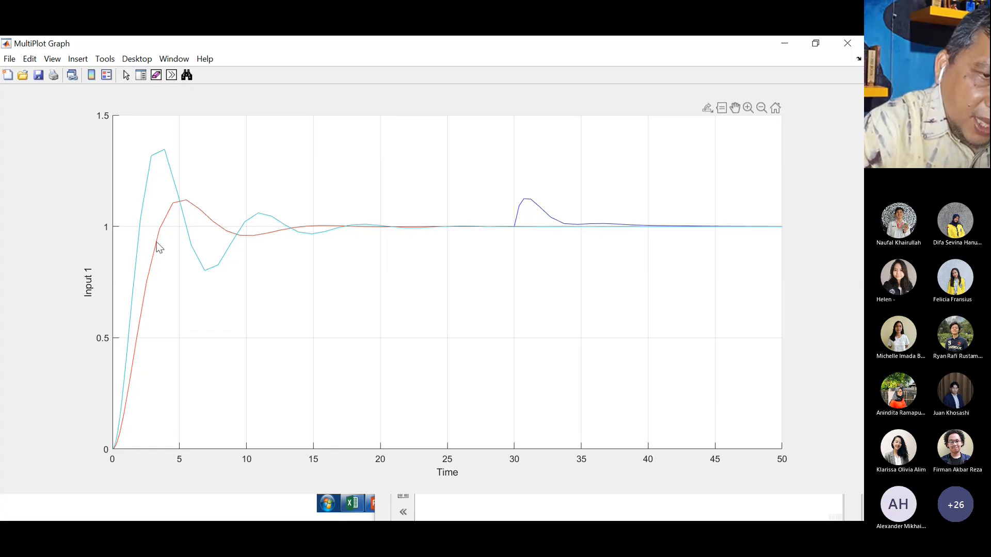
mouse_move(154, 254)
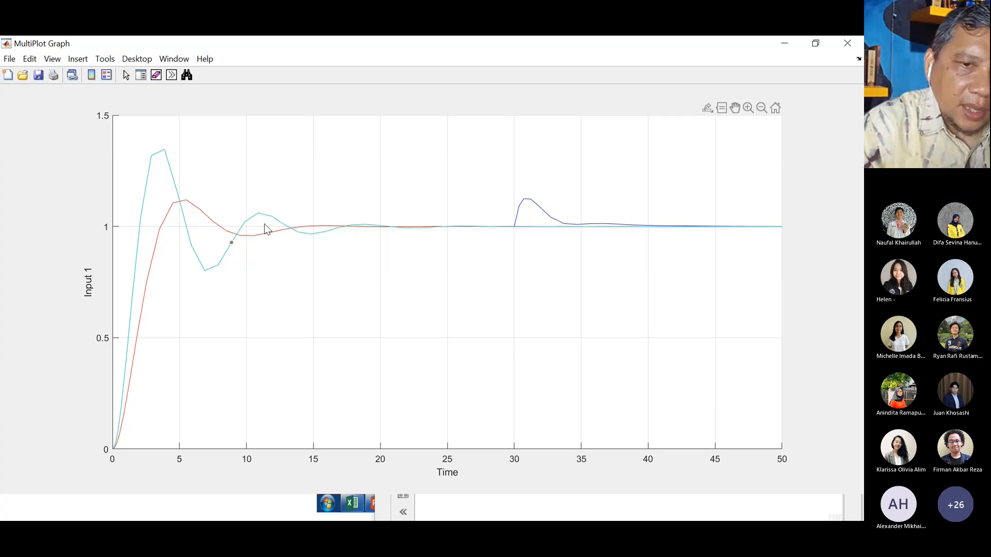
left_click(815, 43)
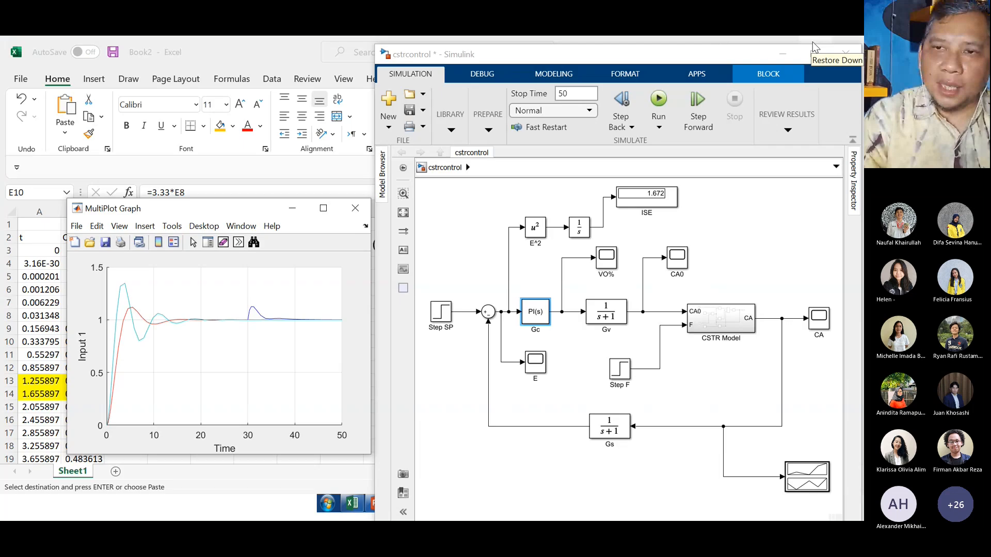
Switch to the slide presentation and show the Heat Exchanger slide.
left_click(450, 262)
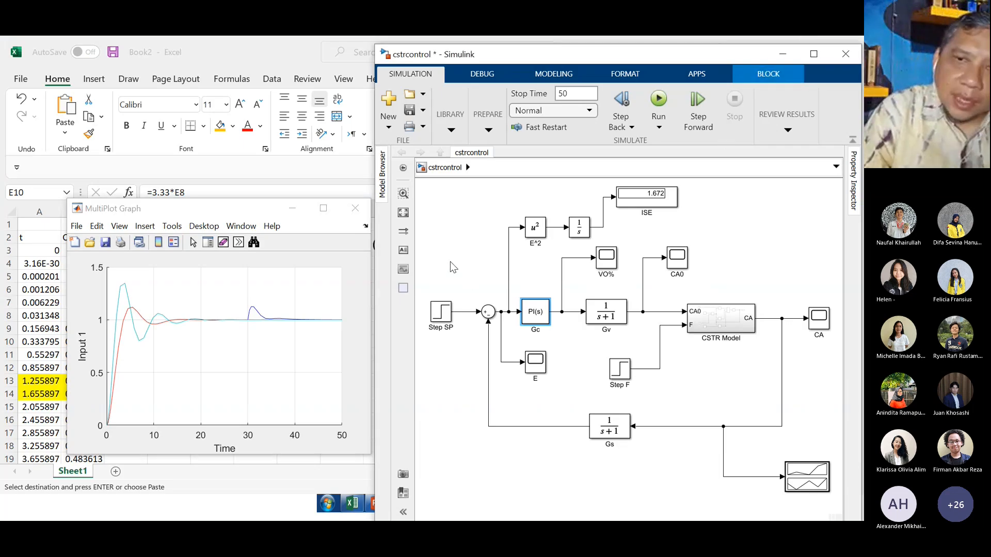
left_click(450, 262)
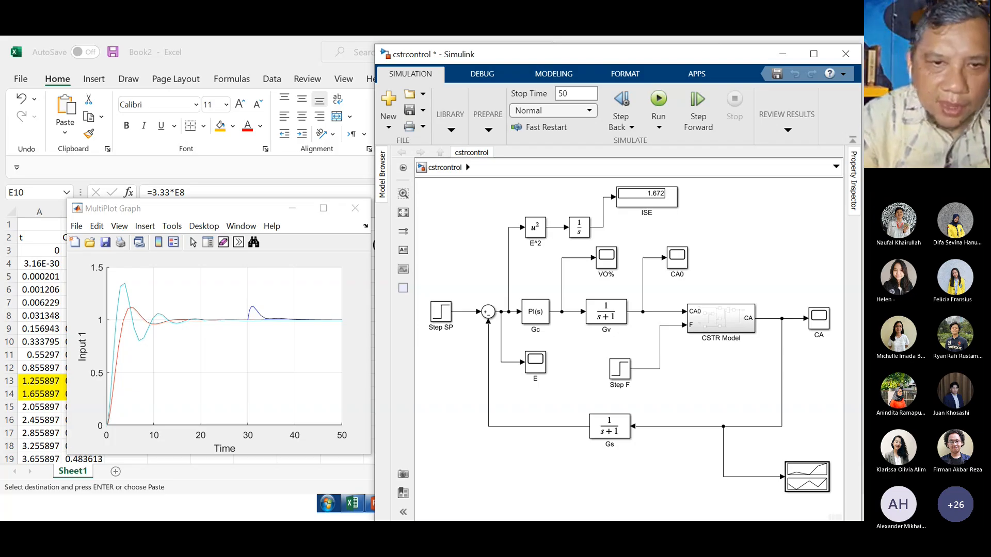
left_click(224, 500)
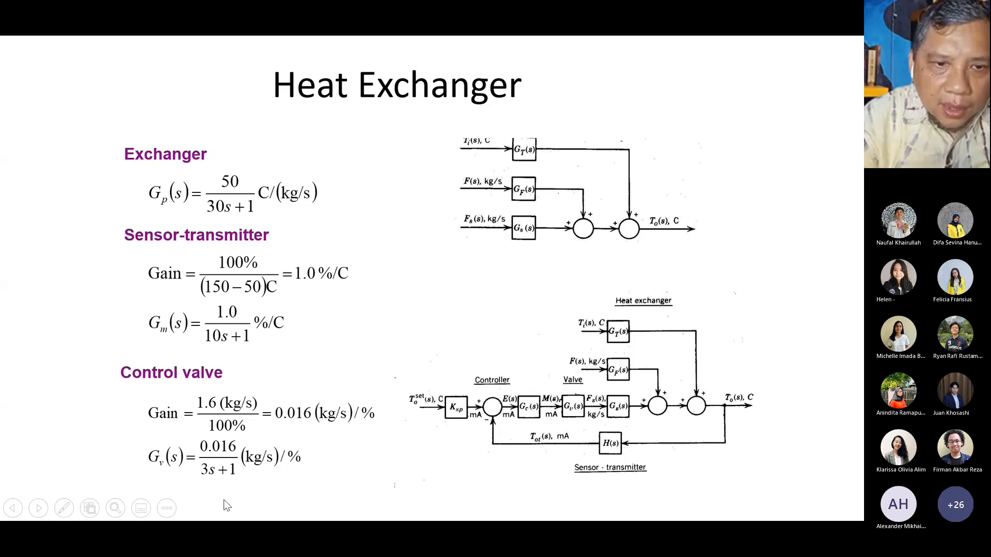
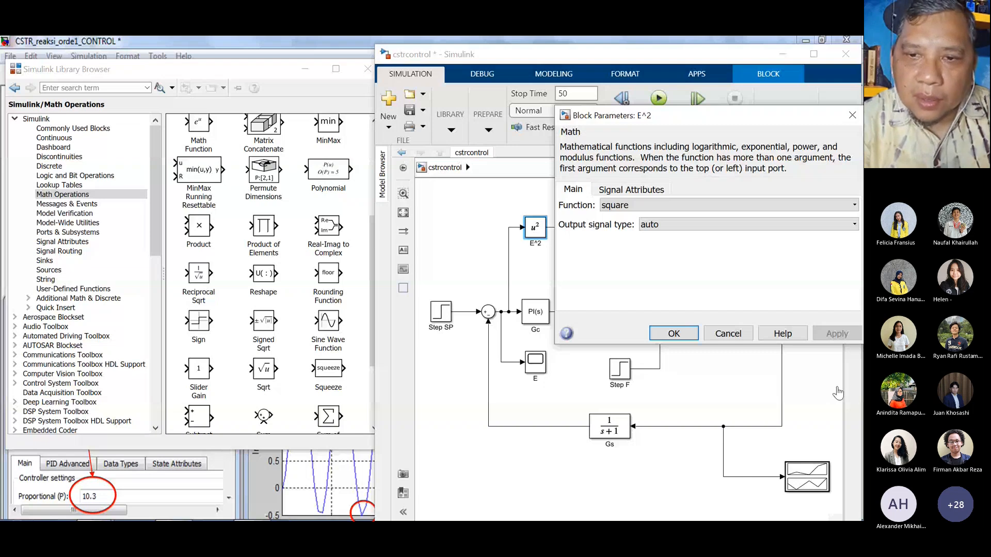
Build an IAE branch above the ISE branch, with an Abs block on the error signal, a copied integrator and an IAE display.
left_click(806, 398)
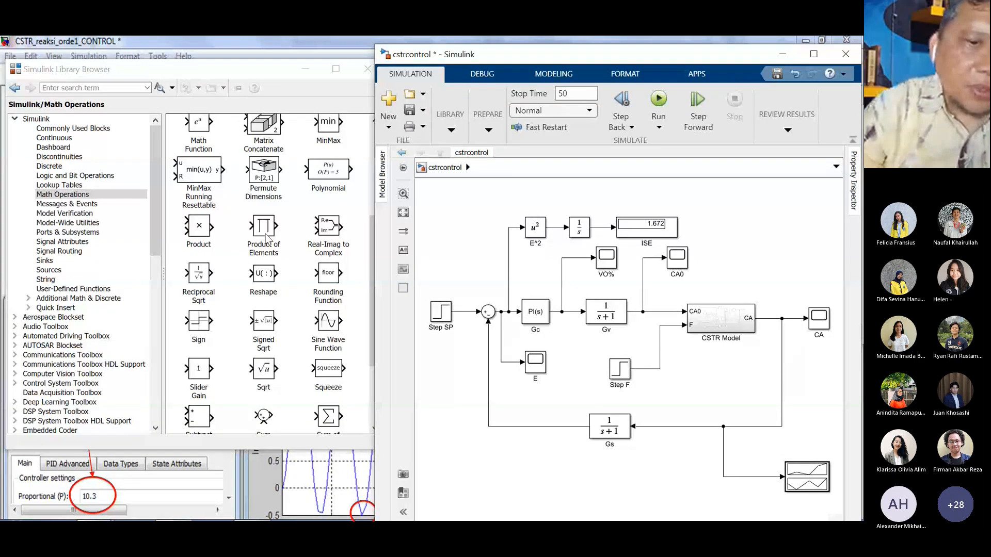
scroll(266, 238, "up", 4)
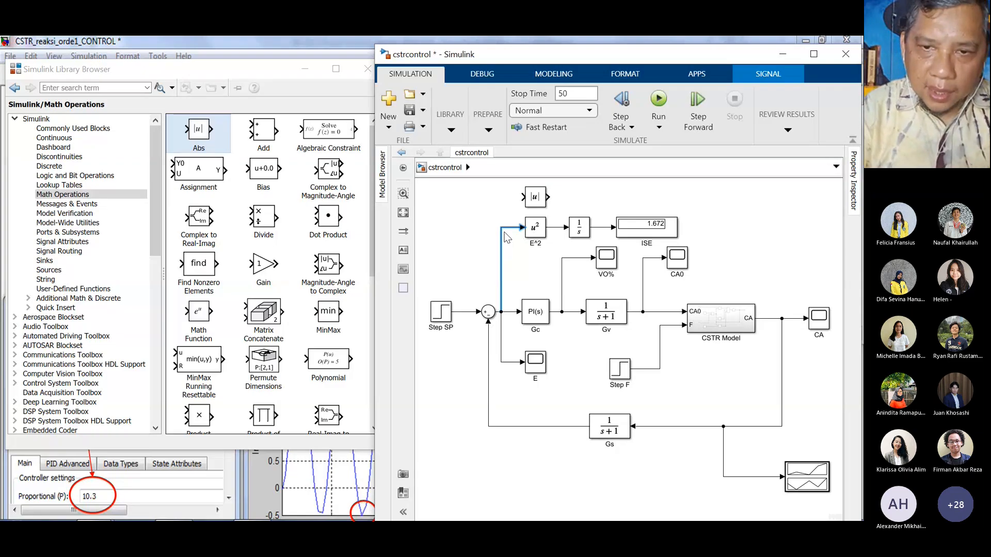
left_click_drag(523, 197, 506, 227)
left_click_drag(579, 227, 579, 197)
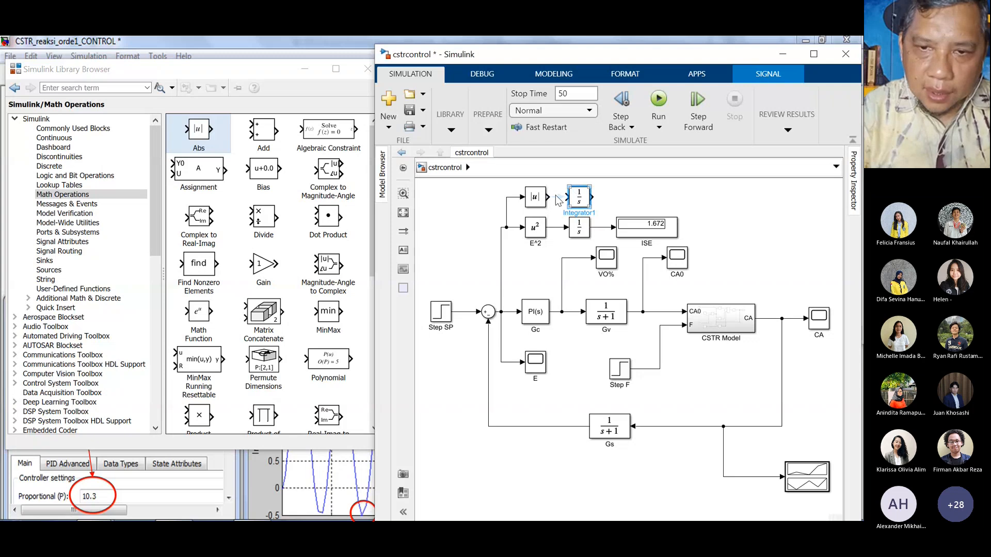
left_click(555, 195)
left_click(663, 235)
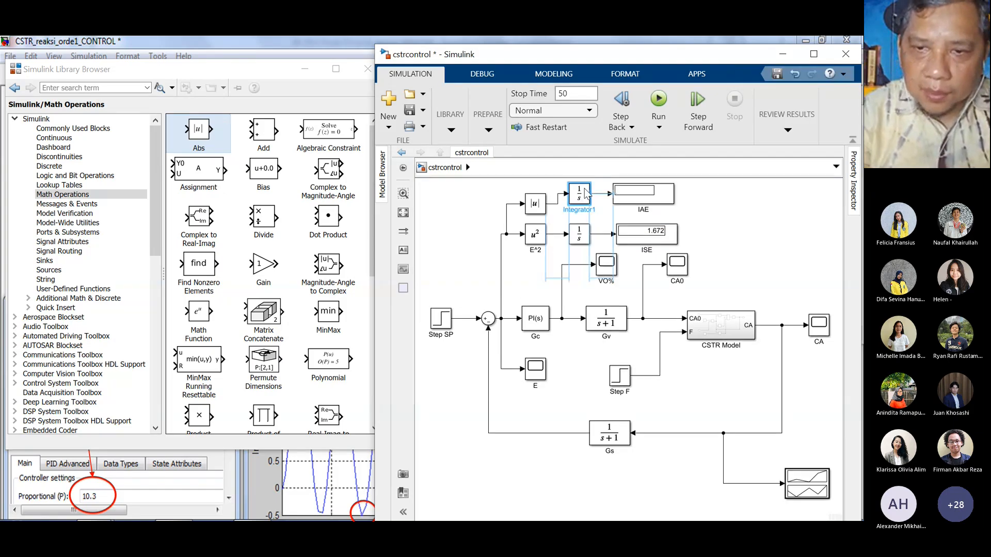
left_click_drag(584, 195, 585, 192)
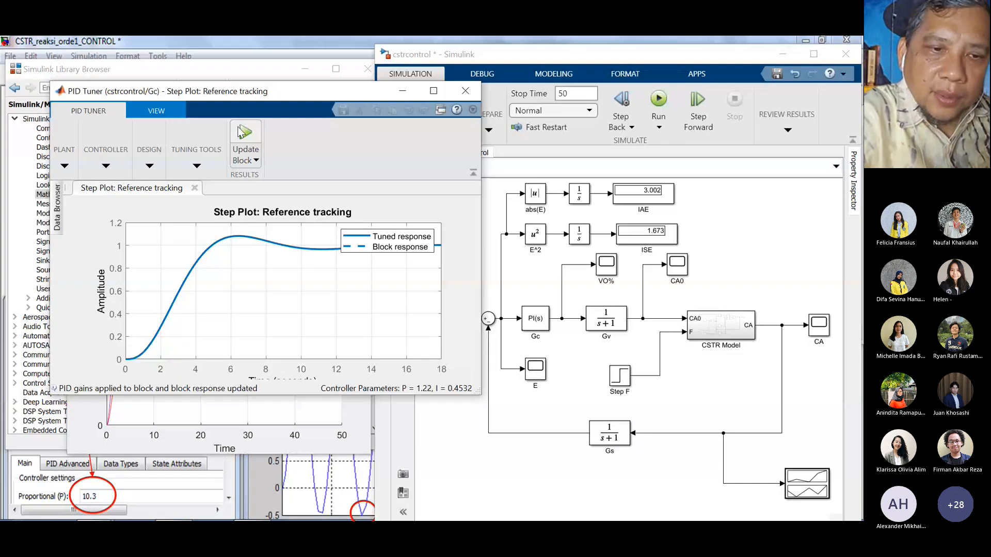
Run the simulation with the PID Tuner gains, review the reference-tracking step plot, and return to the cstrcontrol model.
left_click(659, 99)
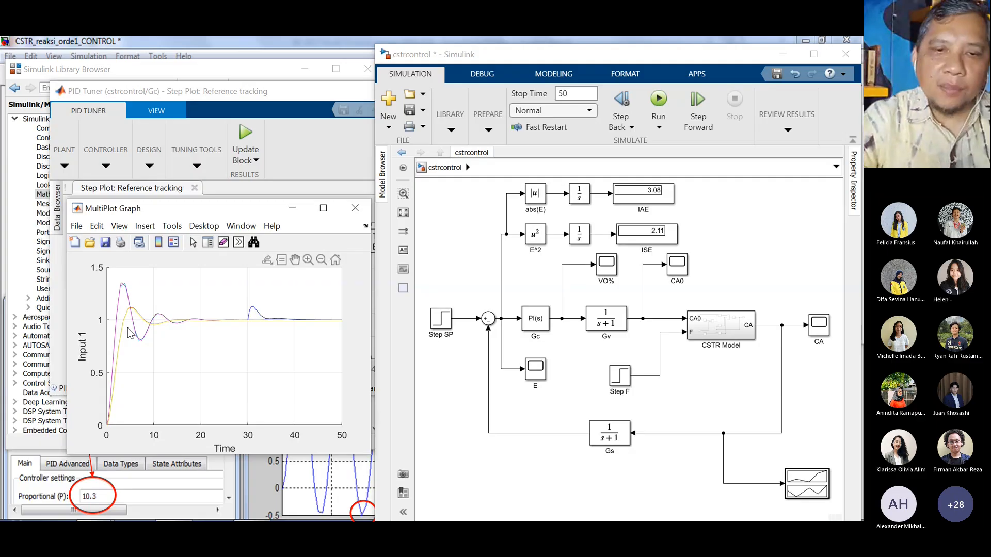
left_click_drag(285, 93, 254, 96)
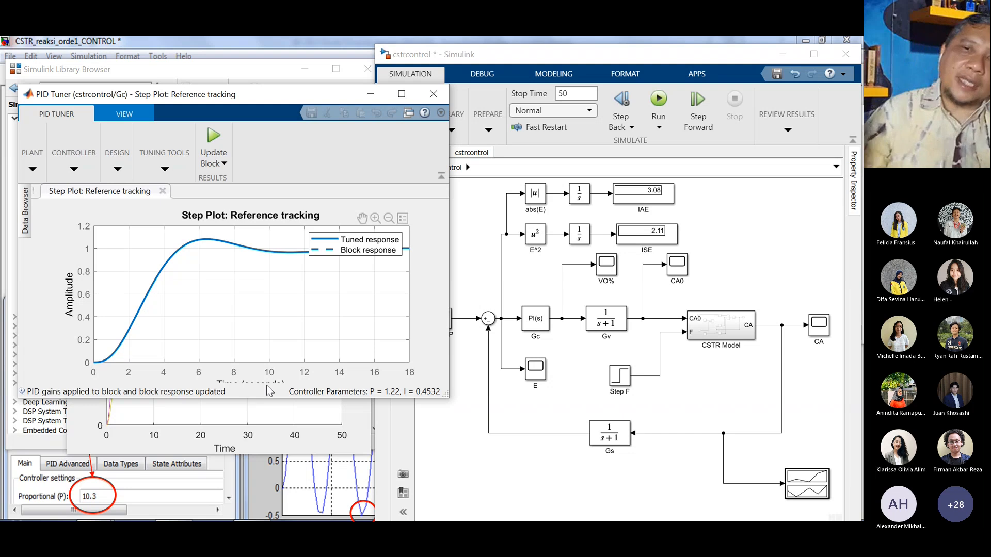
left_click(470, 249)
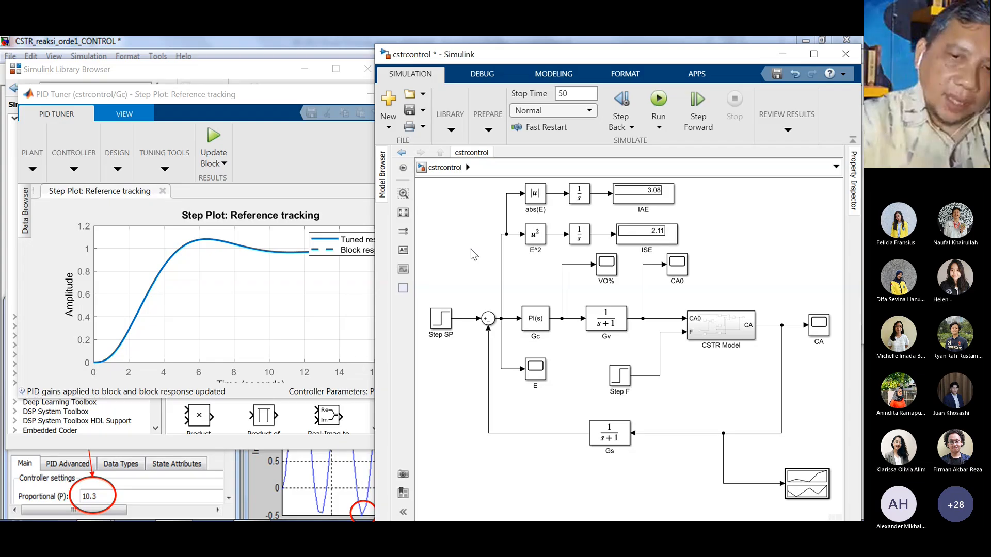
left_click(667, 203)
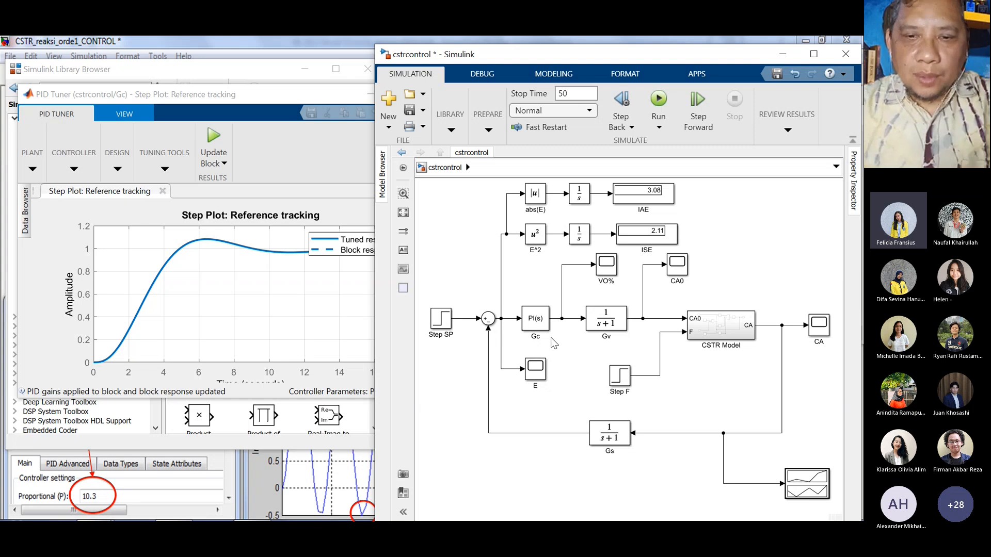
Check Gc's proportional and integral gains, and rerun the simulation with a stop time of 50.
left_click(539, 322)
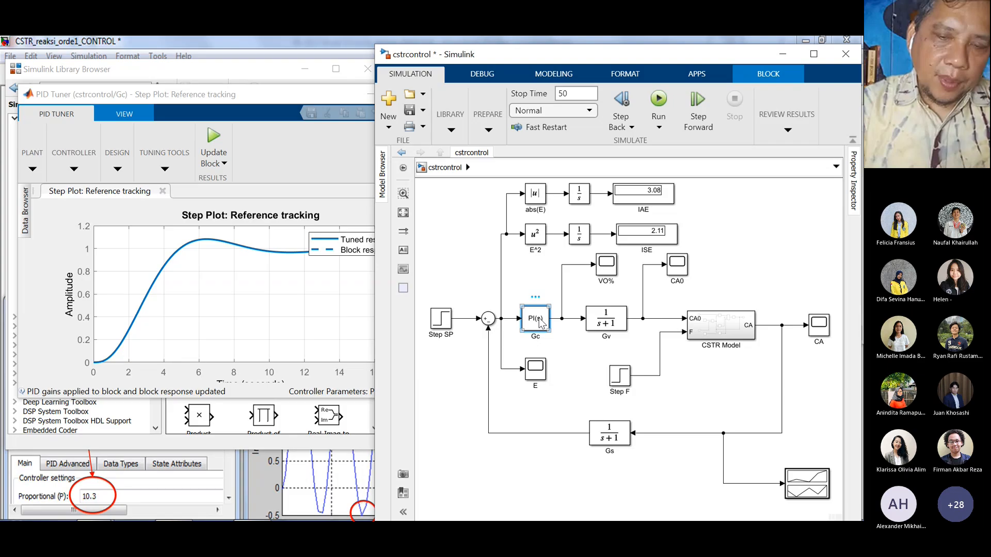
double_click(539, 320)
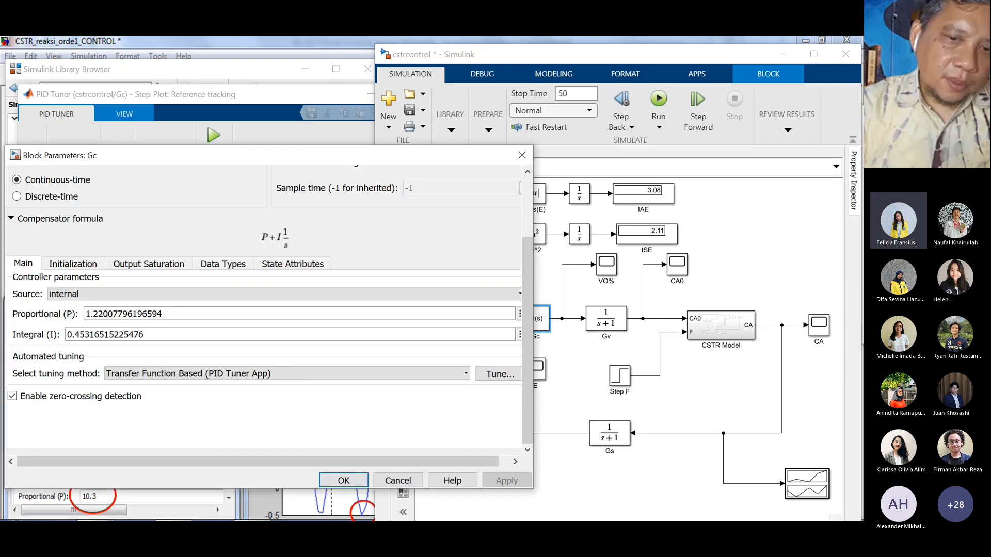
left_click(344, 480)
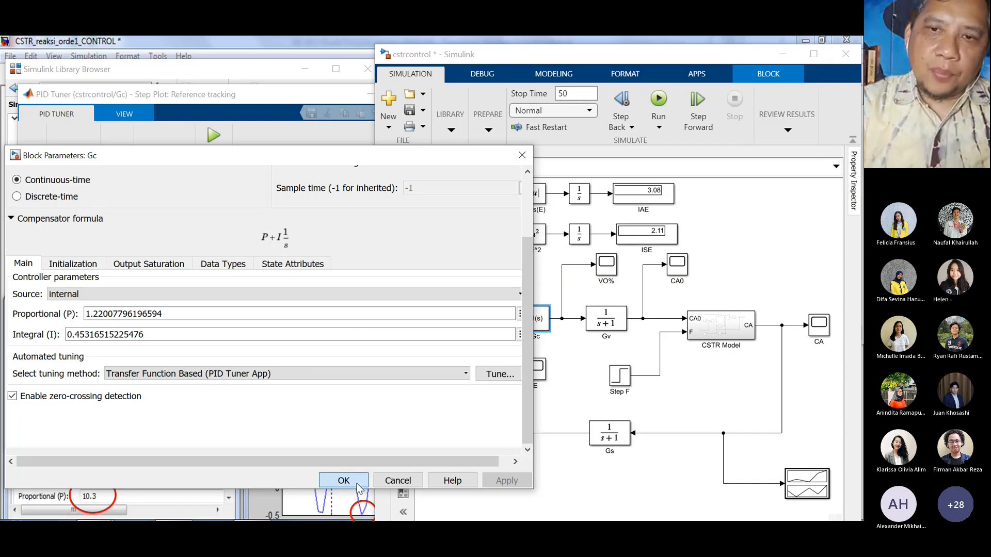
left_click(580, 93)
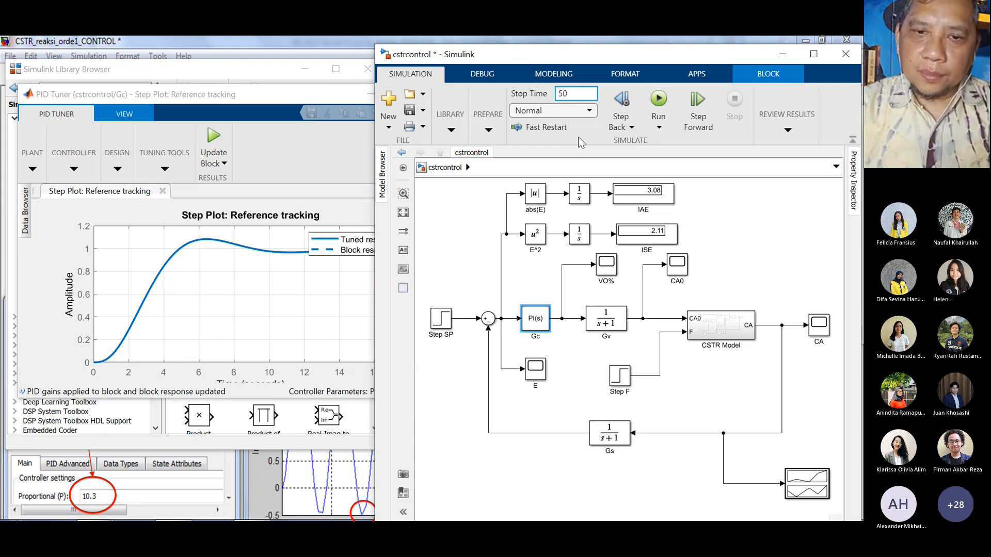
left_click(658, 98)
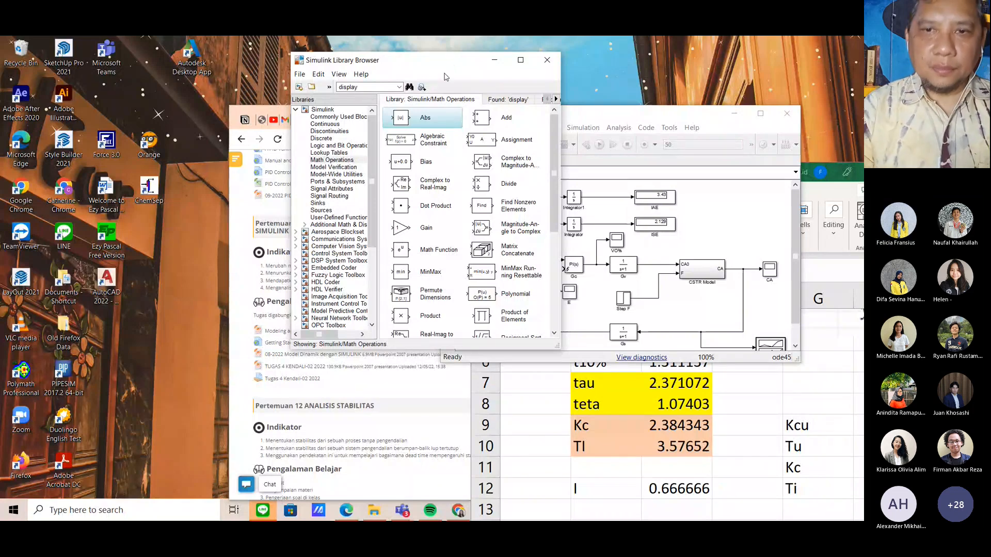
Enlarge the cstrcontrol3 model window, zoom its diagram to 125%, and move the Simulink Library Browser out of its way.
left_click_drag(592, 113, 603, 90)
left_click_drag(455, 64, 266, 87)
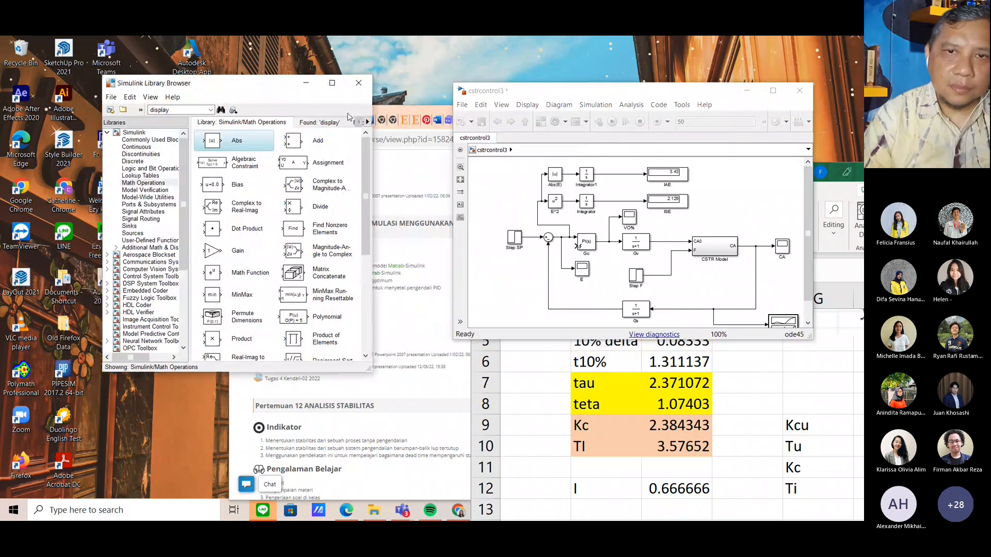
left_click(410, 111)
left_click(589, 110)
left_click_drag(650, 92, 425, 72)
left_click_drag(588, 319, 848, 466)
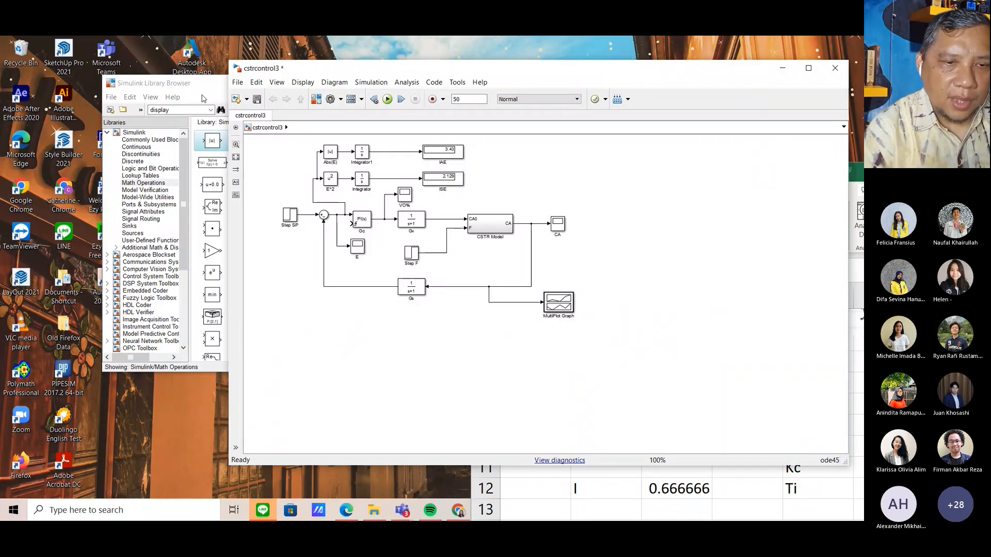
left_click_drag(210, 84, 112, 57)
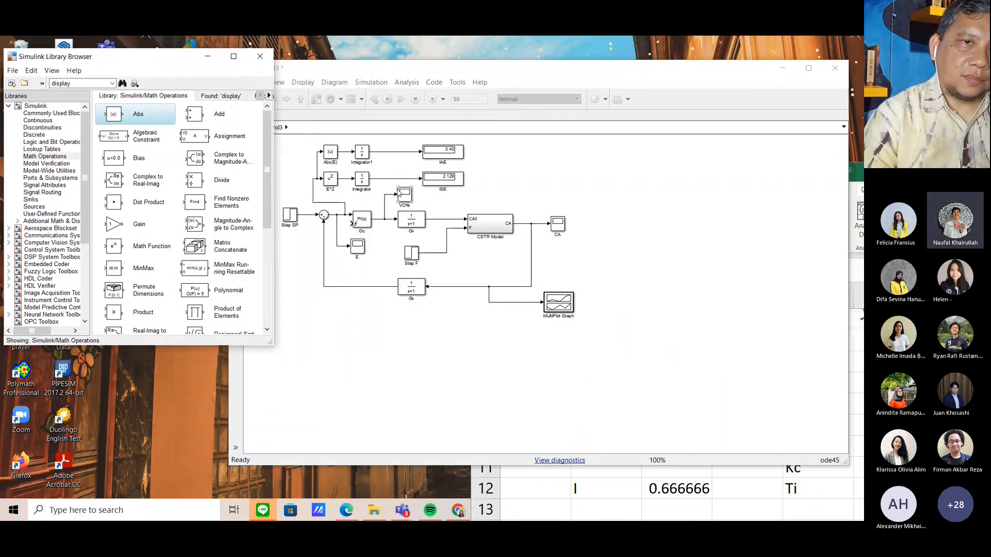
scroll(376, 295, "up", 1)
left_click(799, 192)
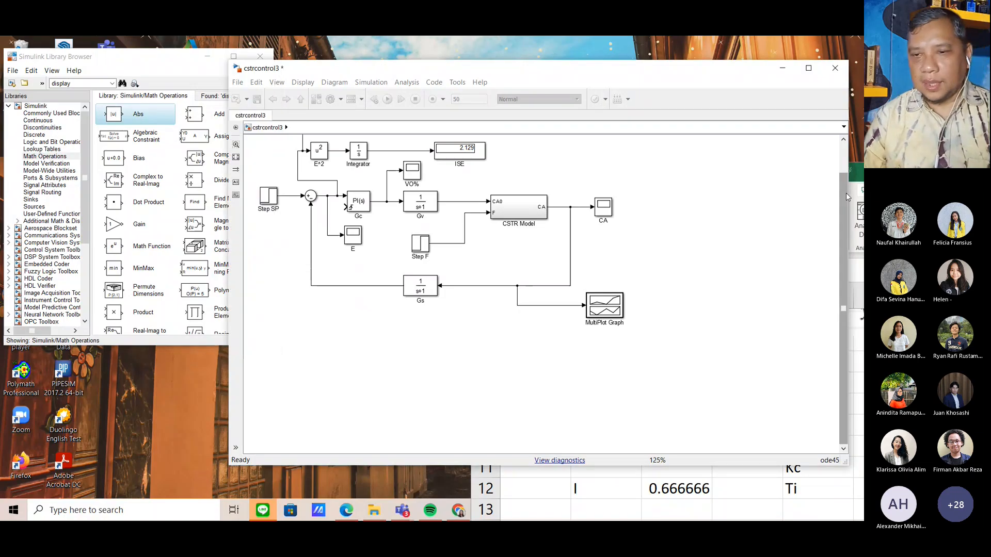
scroll(846, 193, "up", 1)
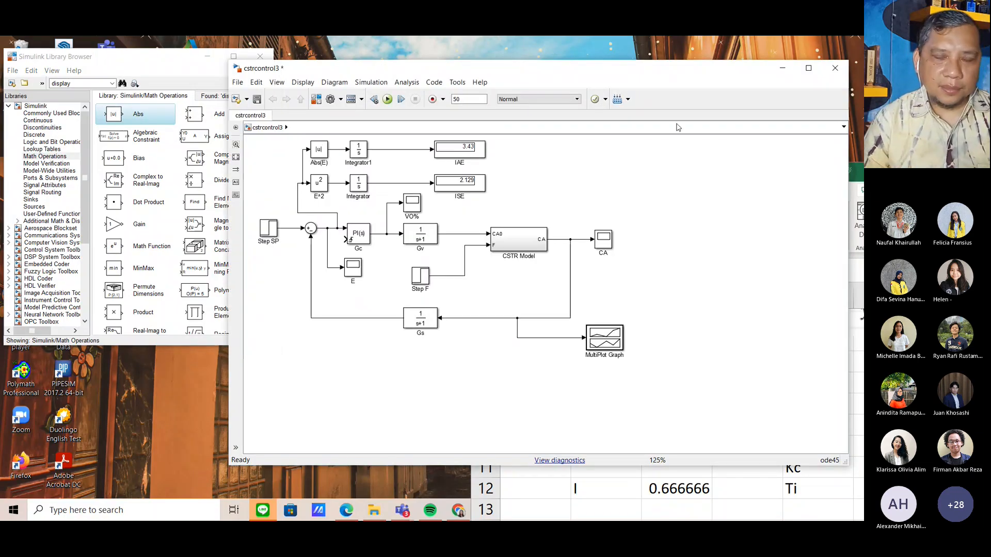
left_click(767, 428)
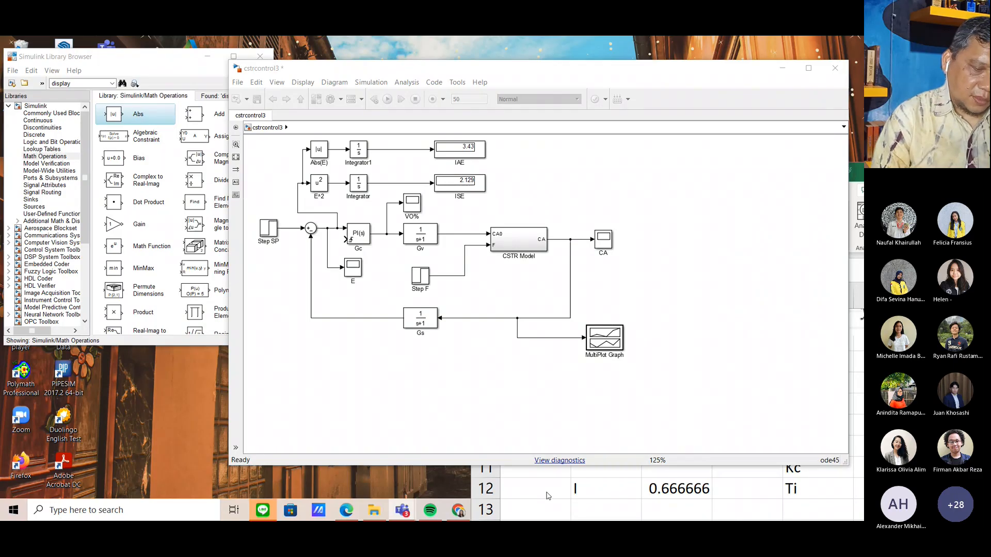
Bring the Excel workbook with the Kc and TI calculations forward, move it fully into view, and minimize it.
left_click(593, 469)
scroll(725, 368, "down", 6)
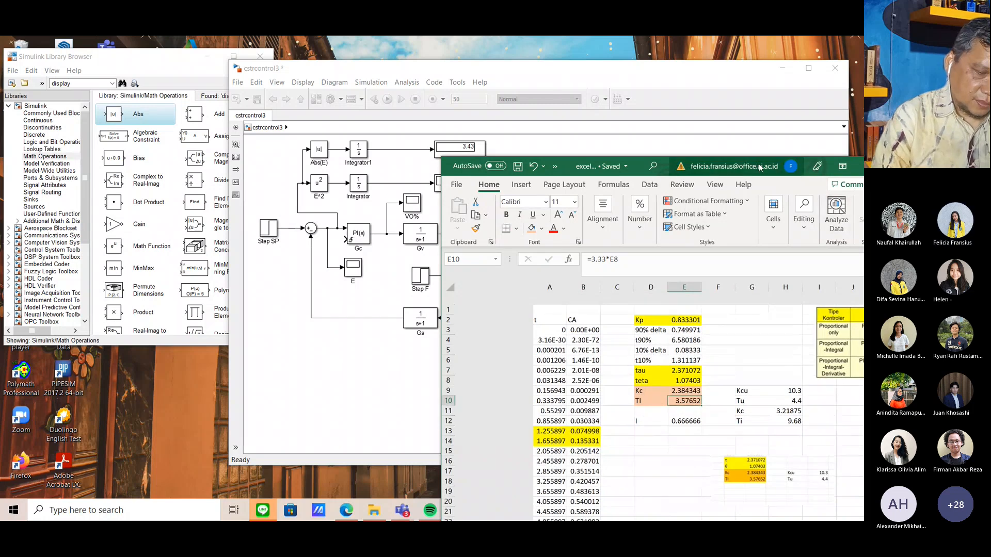
left_click_drag(865, 160, 803, 177)
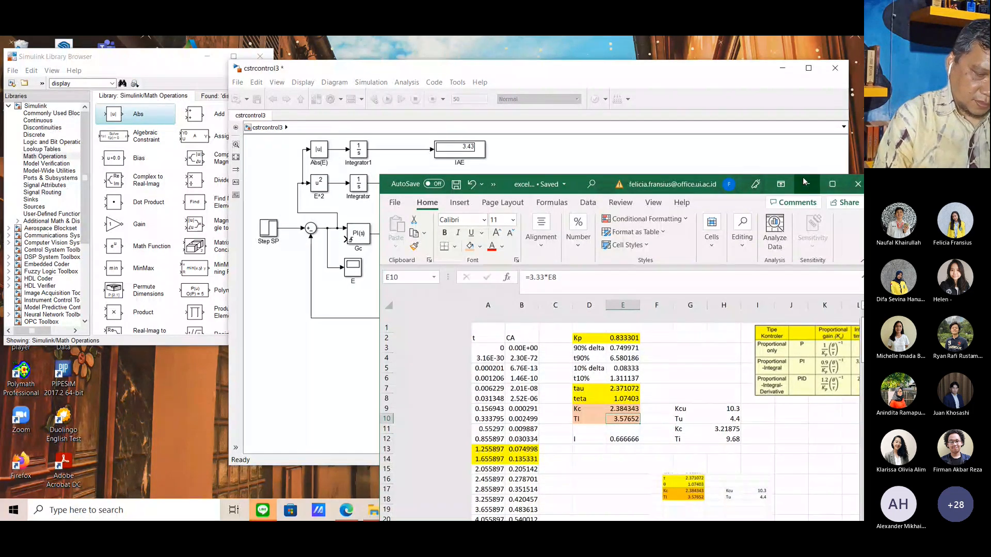
left_click(804, 182)
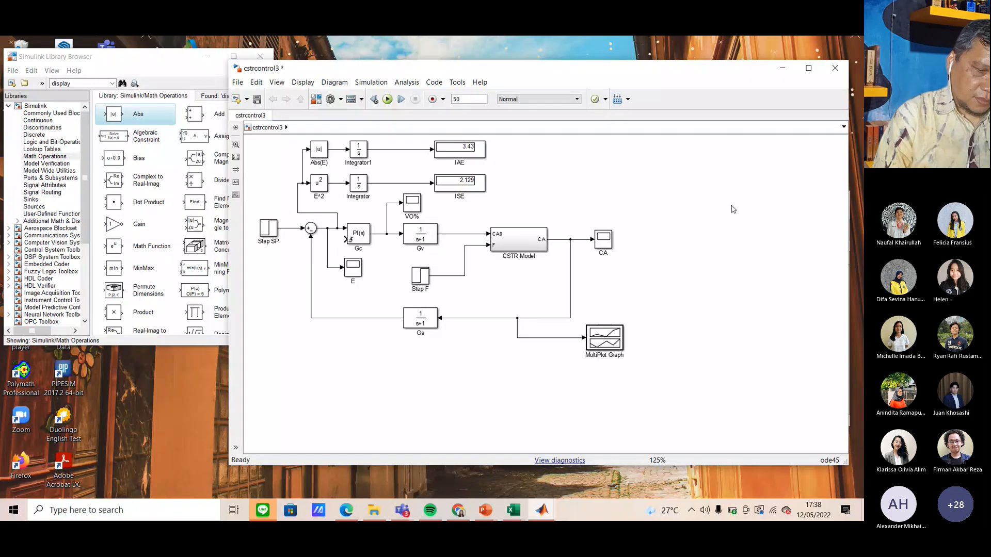
Run the cstrcontrol3 simulation and place the MultiPlot Graph window beside the model diagram.
left_click(388, 100)
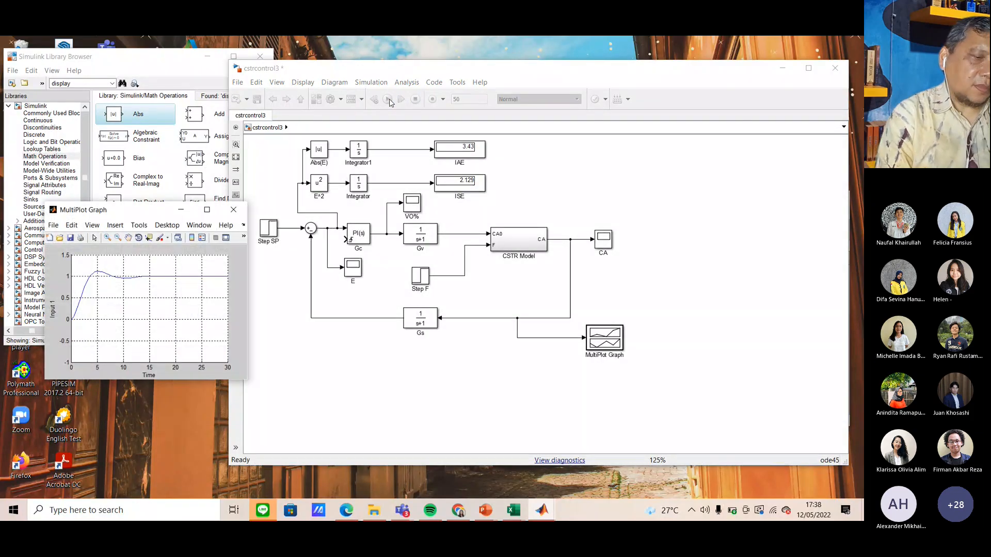
left_click_drag(151, 210, 756, 102)
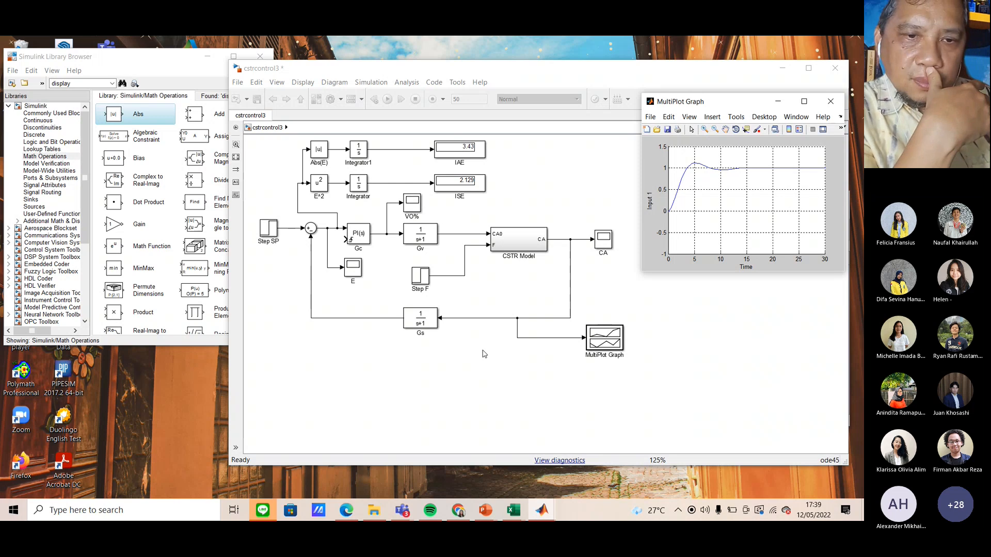
left_click_drag(737, 107, 74, 207)
Inspect the parameters of the Step SP source and the Gc controller in cstrcontrol3, closing both dialogs without changes.
double_click(265, 228)
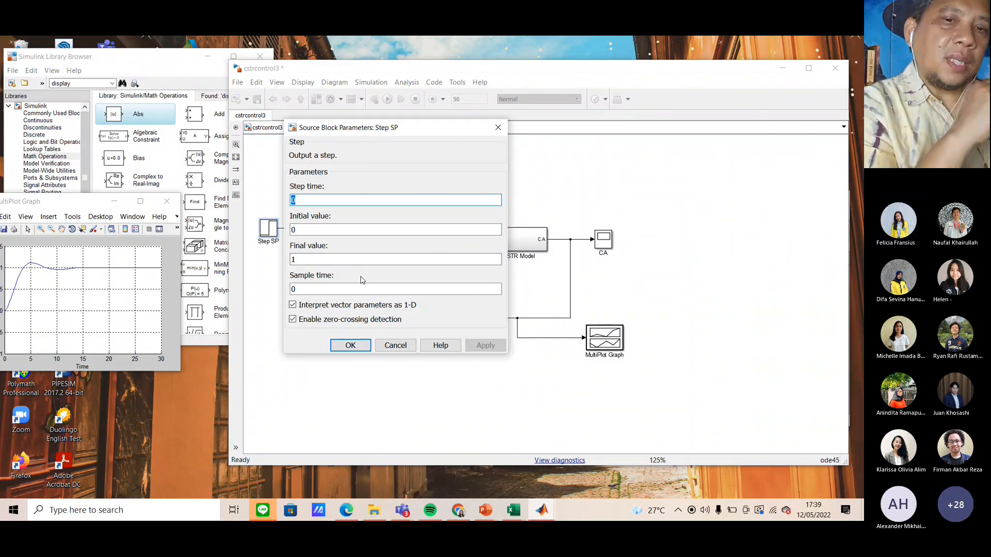
left_click(498, 129)
left_click(361, 236)
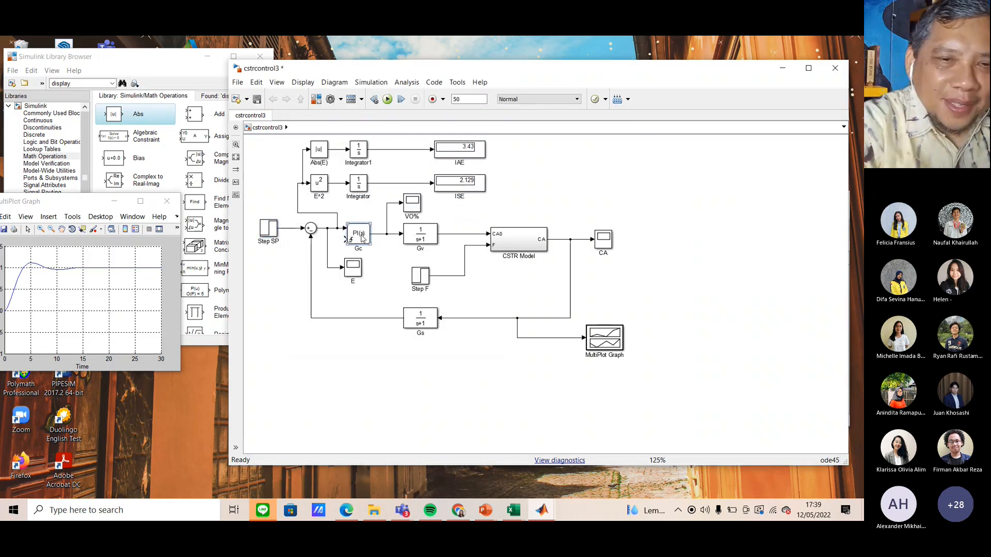
double_click(361, 236)
left_click_drag(425, 103, 582, 110)
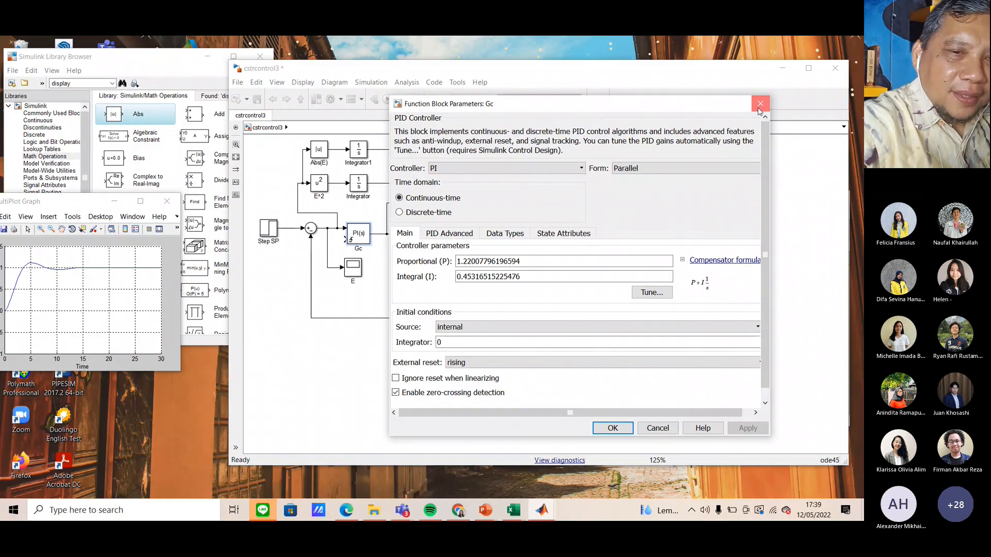
left_click(760, 105)
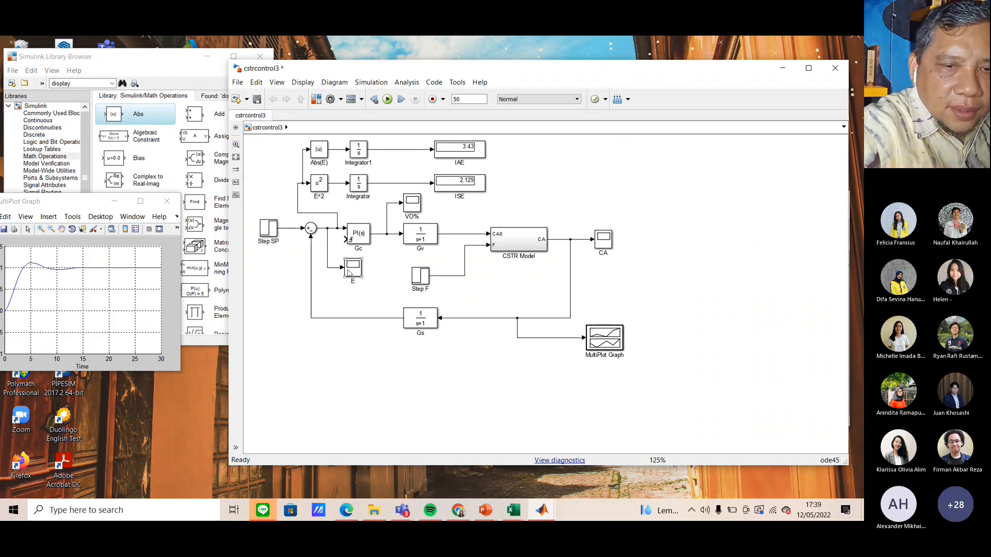
Set Gc's initial conditions source to external and disable zero-crossing detection.
left_click(360, 243)
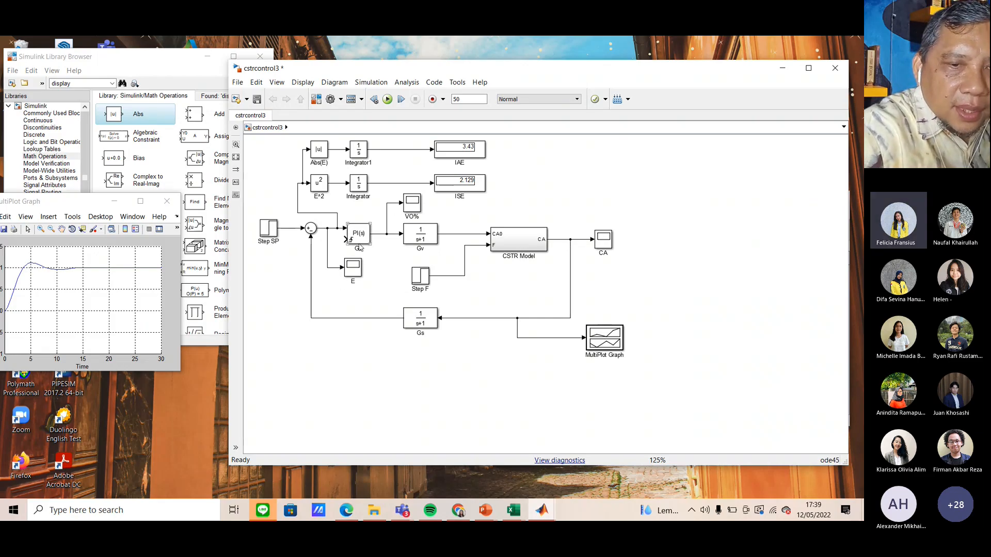
double_click(360, 245)
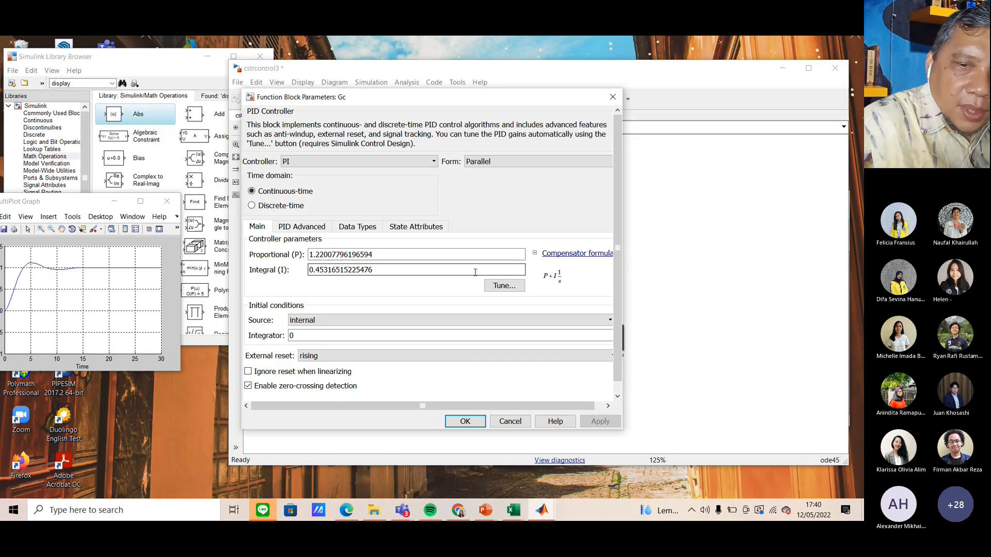
scroll(518, 305, "down", 2)
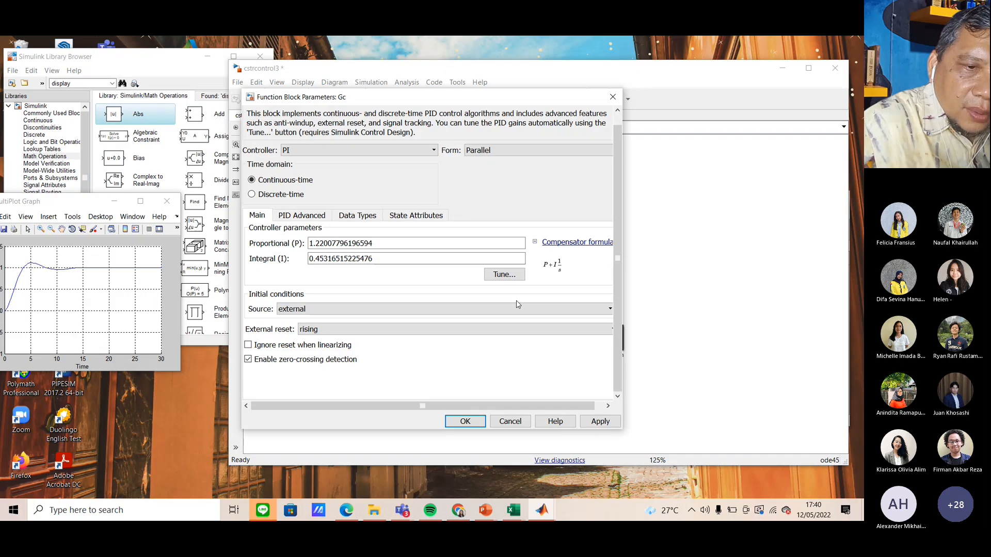
left_click(249, 360)
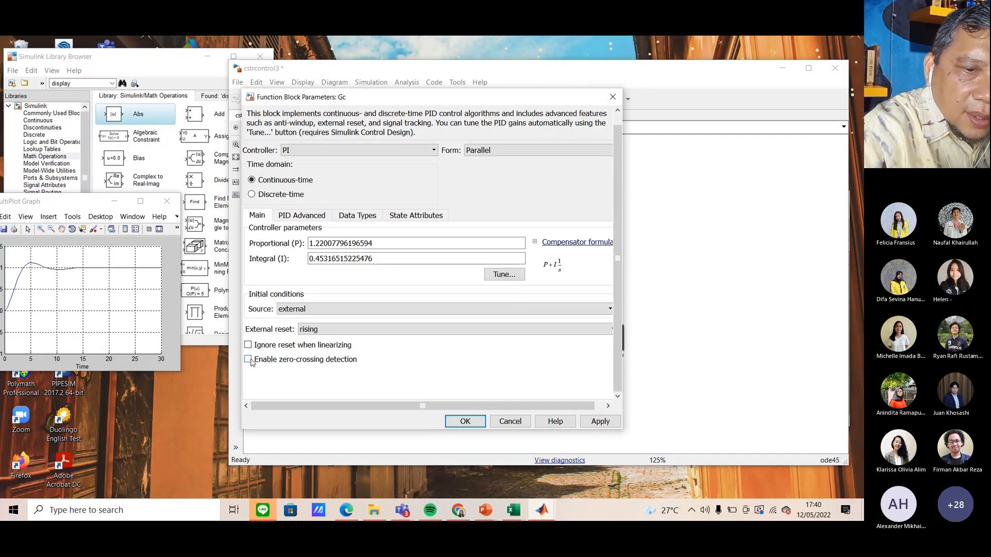
left_click(465, 422)
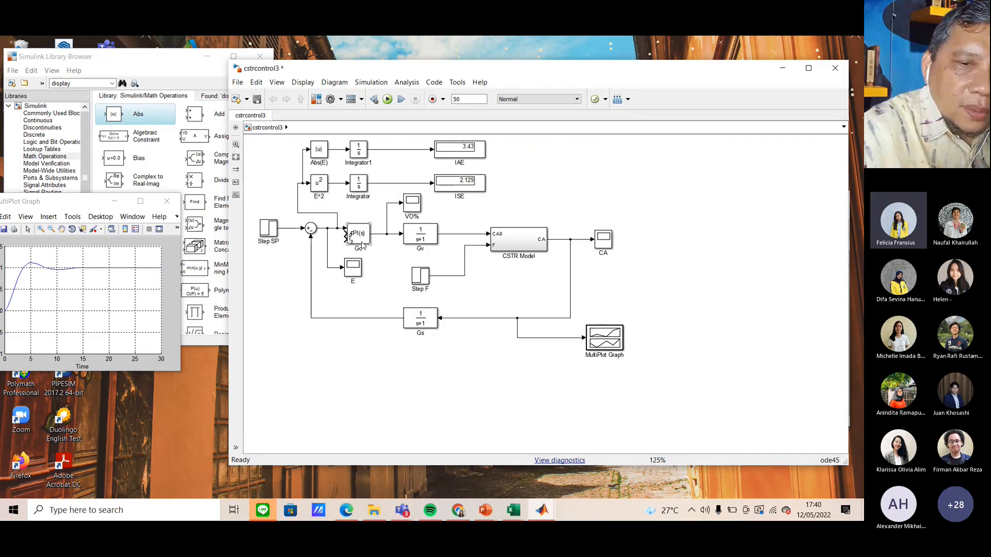
Enable zero-crossing detection and ignoring the reset when linearizing for the Gc controller, then recheck its parameters.
double_click(362, 245)
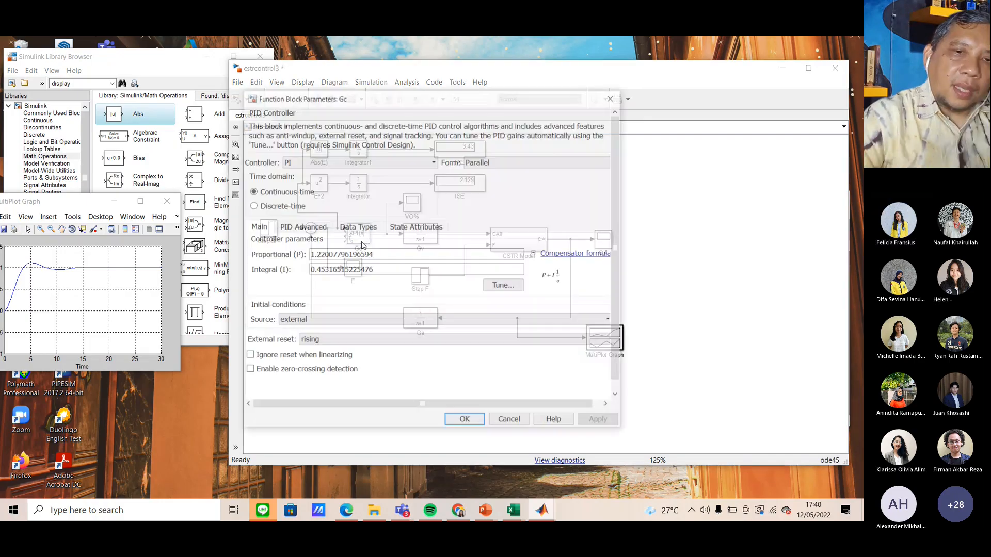
left_click(260, 370)
left_click(258, 356)
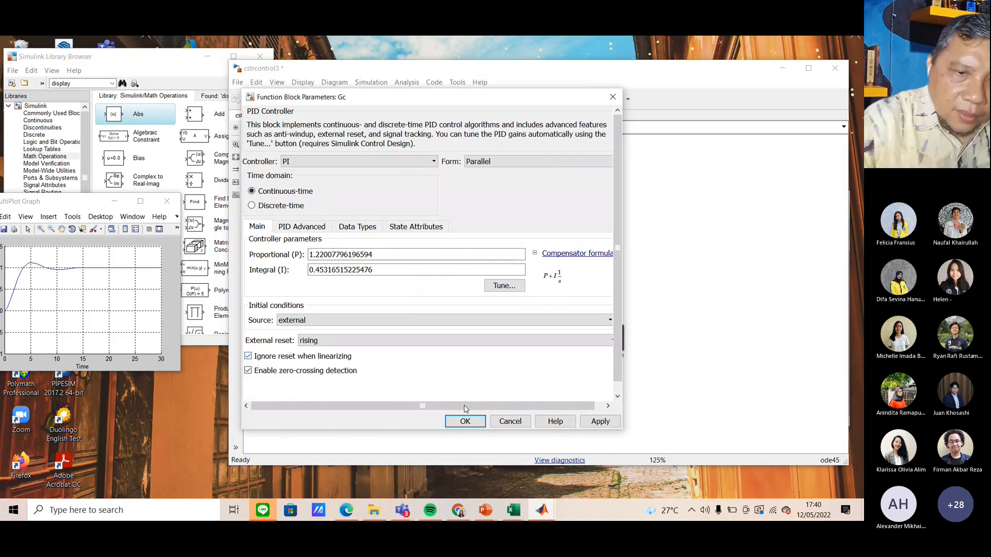
left_click(465, 421)
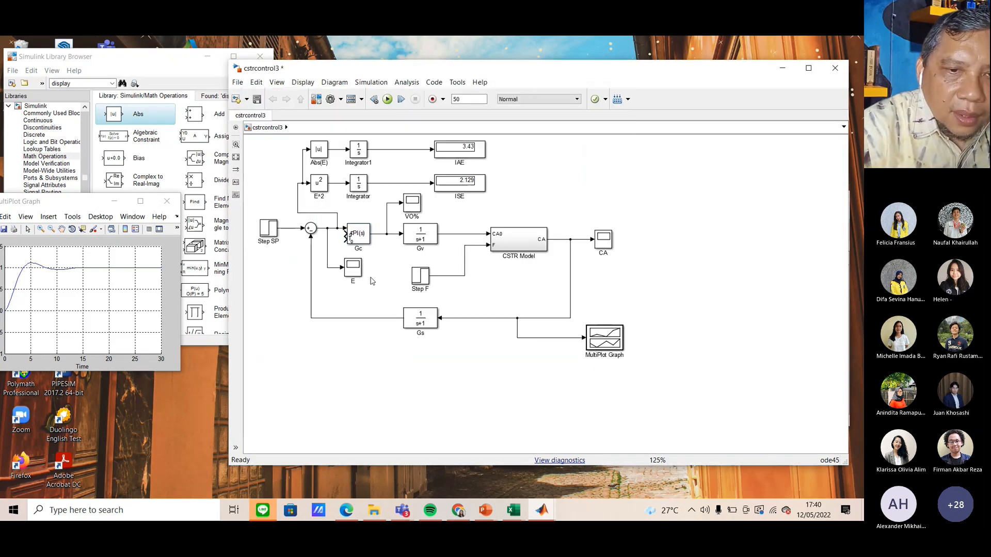
double_click(360, 238)
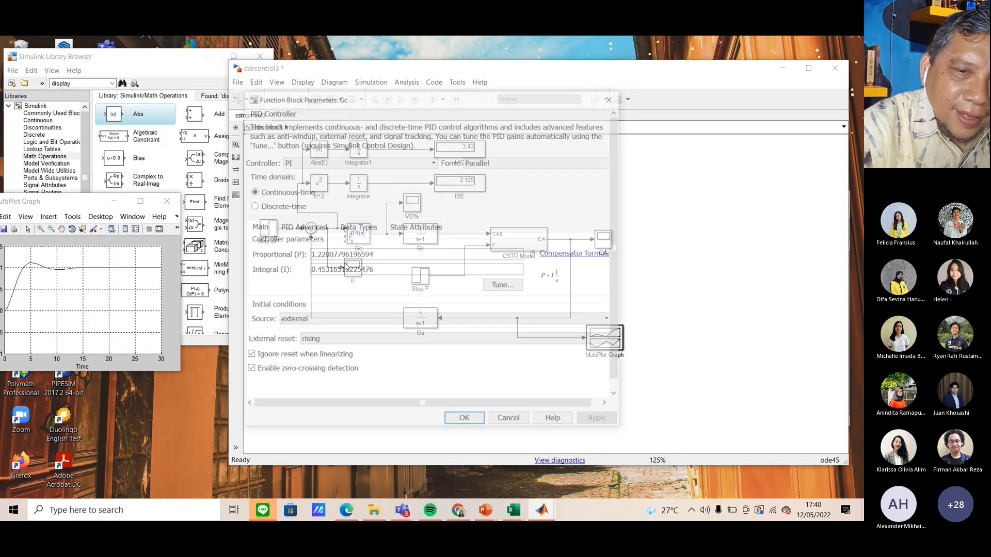
left_click(464, 418)
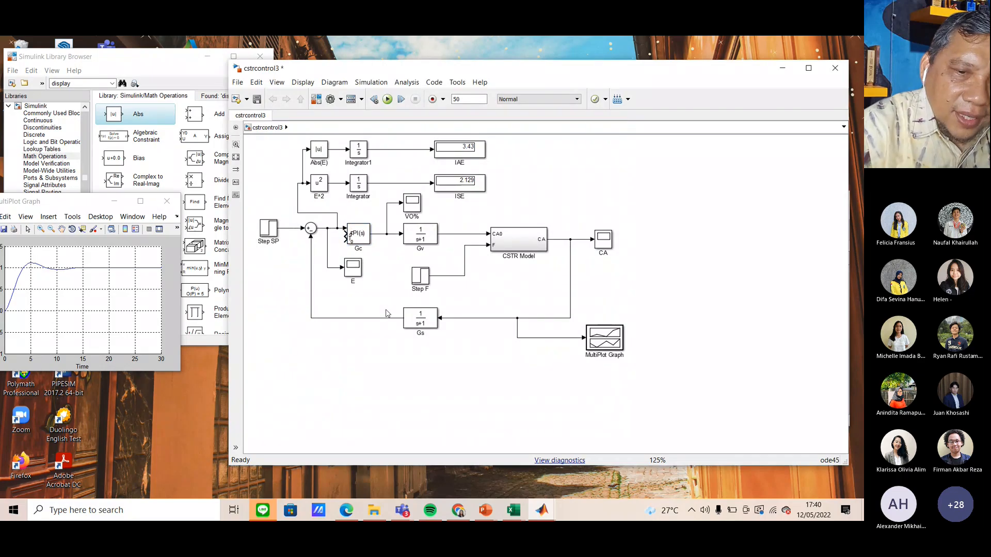
Check Gc's state attributes and set its initial conditions source to internal.
left_click(364, 242)
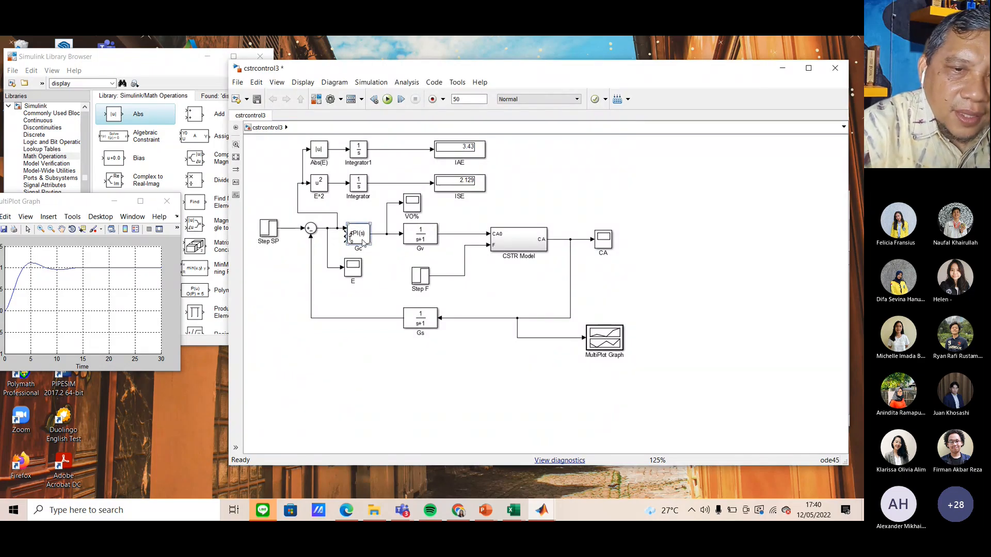
double_click(364, 243)
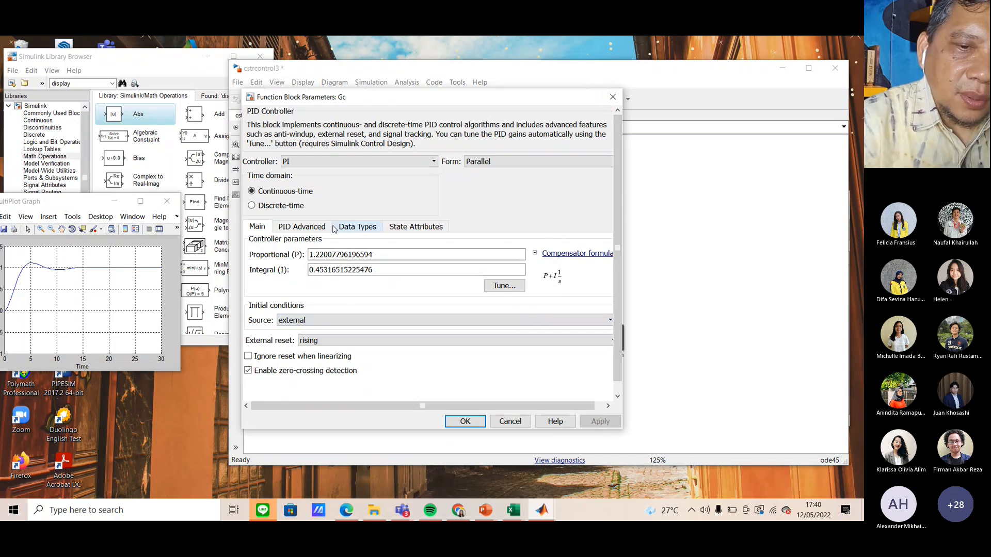
left_click(401, 226)
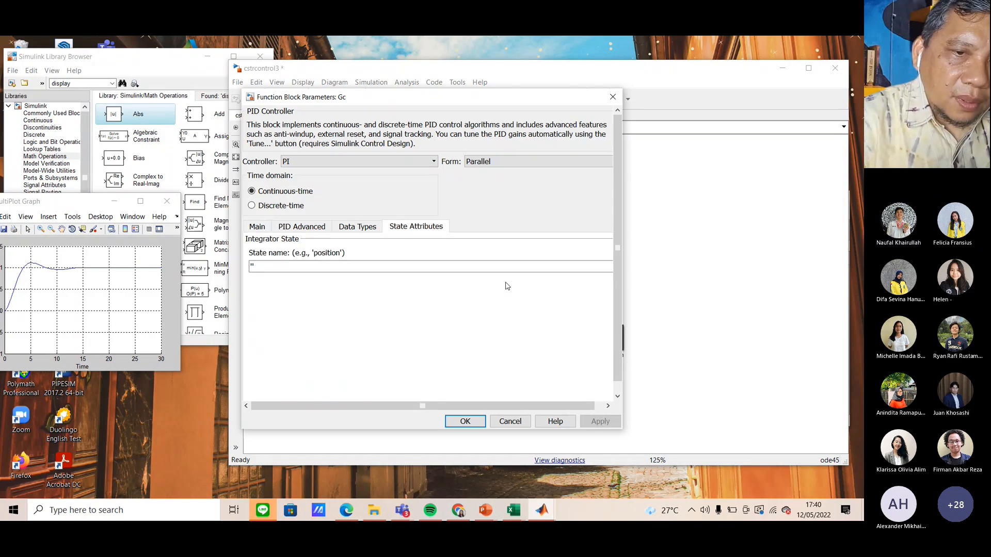
left_click(261, 229)
left_click(323, 321)
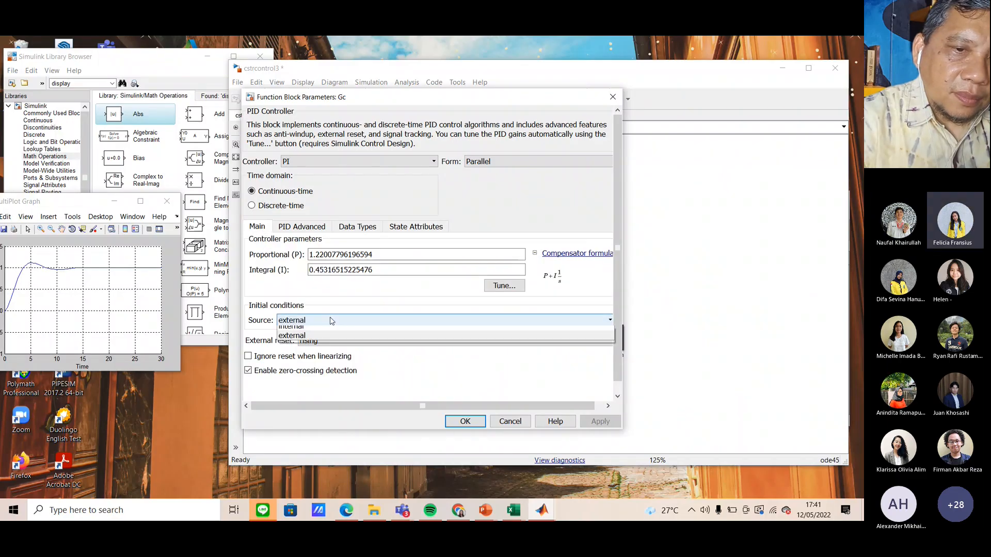
left_click(322, 333)
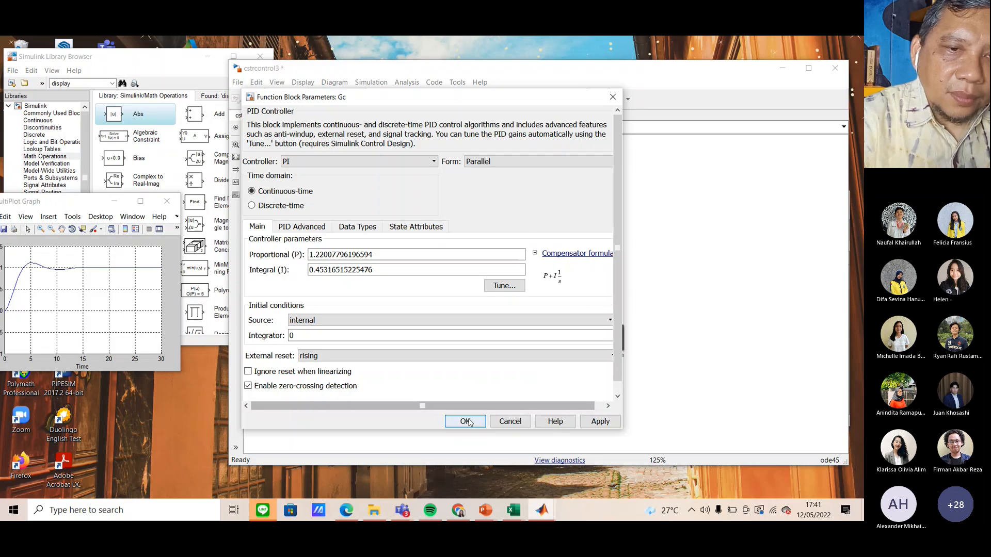
left_click(466, 422)
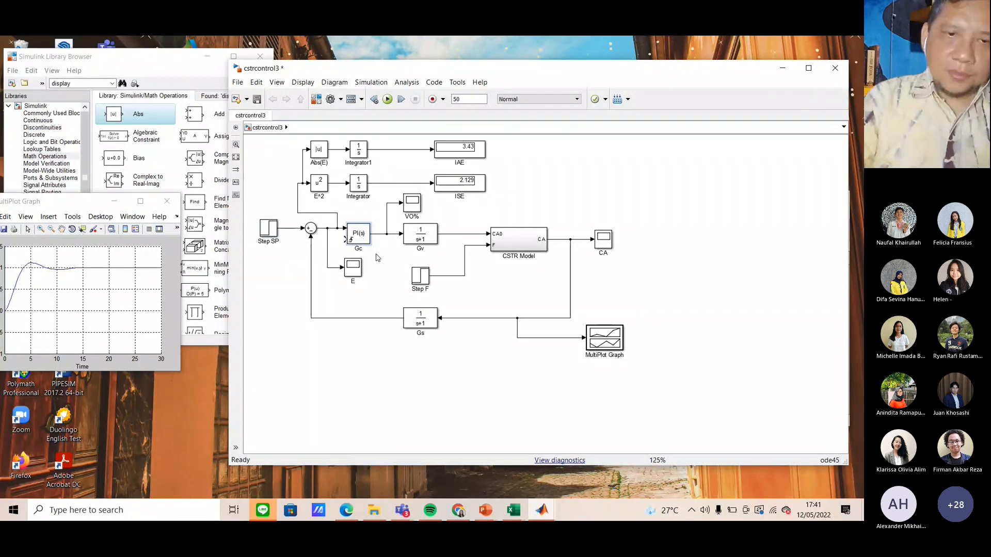
Add a PID Controller block from the Simulink Continuous library to cstrcontrol3, placing it just below and beside Gc.
left_click(167, 61)
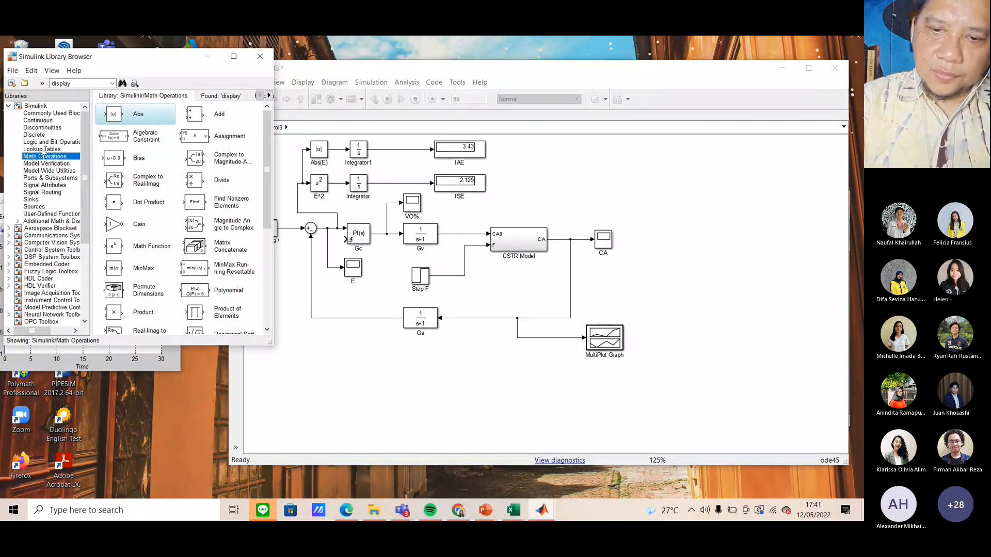
scroll(143, 177, "down", 2)
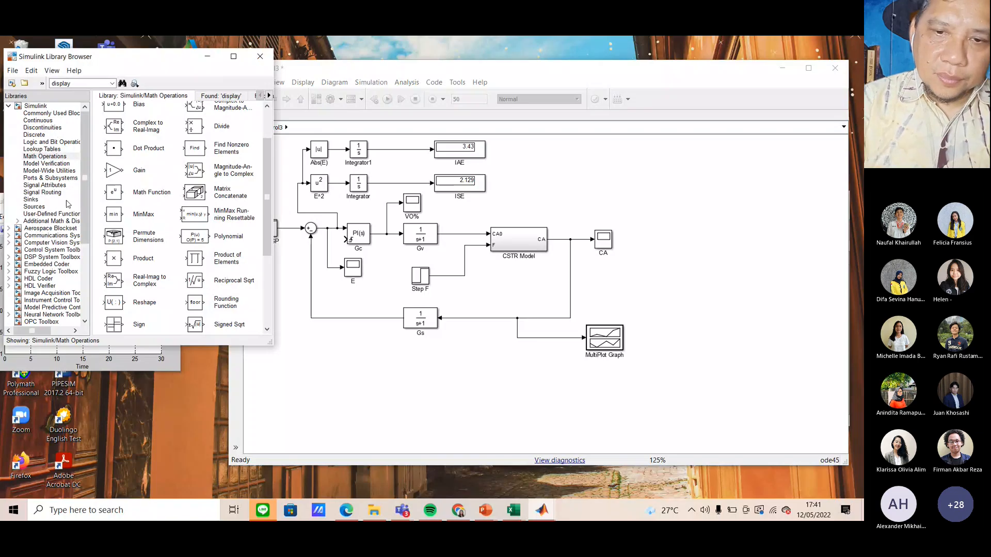
left_click(34, 206)
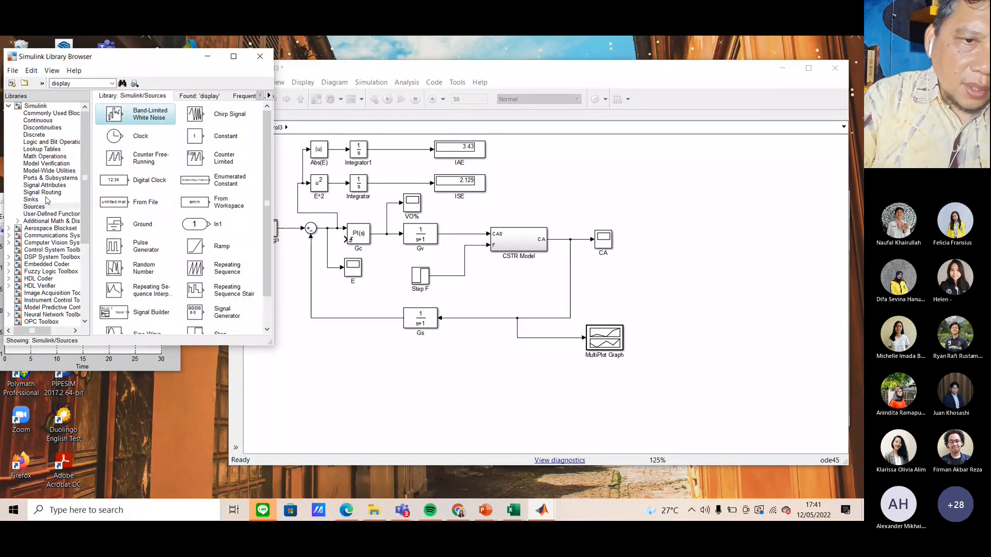
left_click(48, 201)
left_click(56, 121)
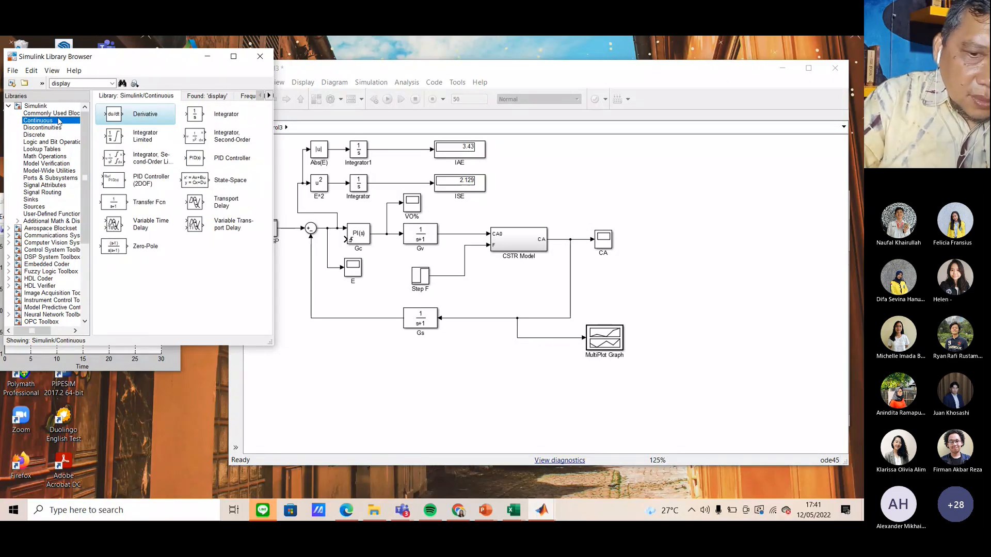
left_click_drag(189, 164, 375, 306)
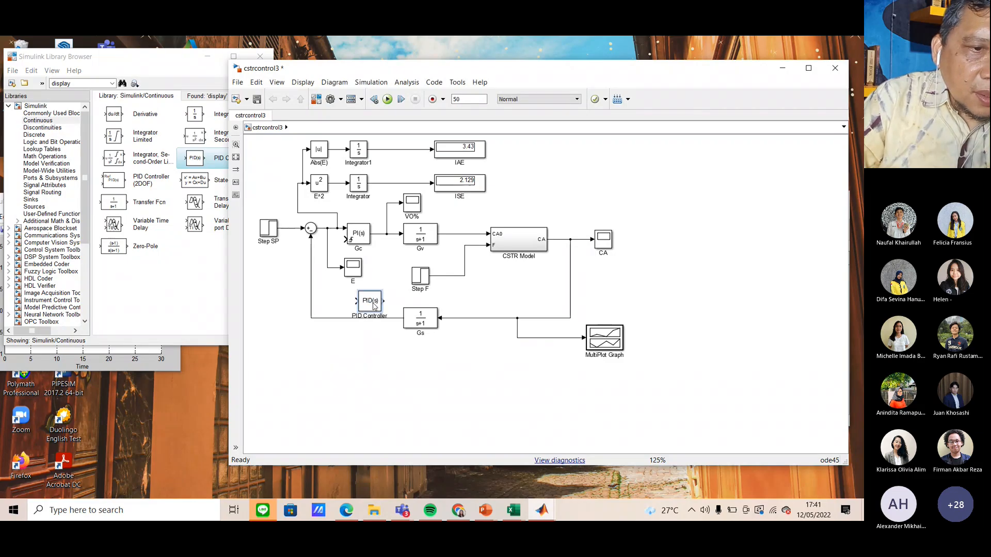
left_click_drag(375, 306, 392, 266)
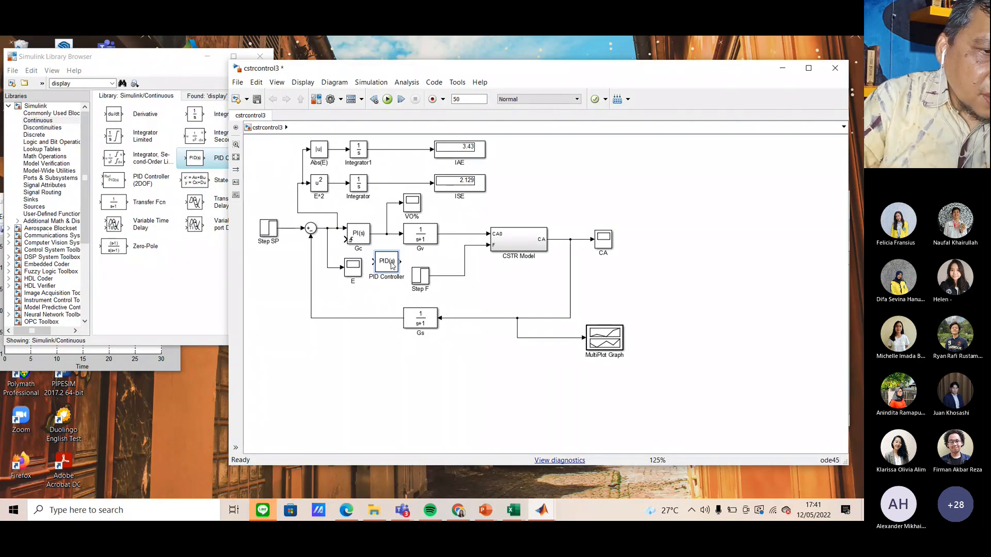
Inspect the new PID Controller block's parameters without changes and move the block to empty space below the feedback loop.
double_click(392, 265)
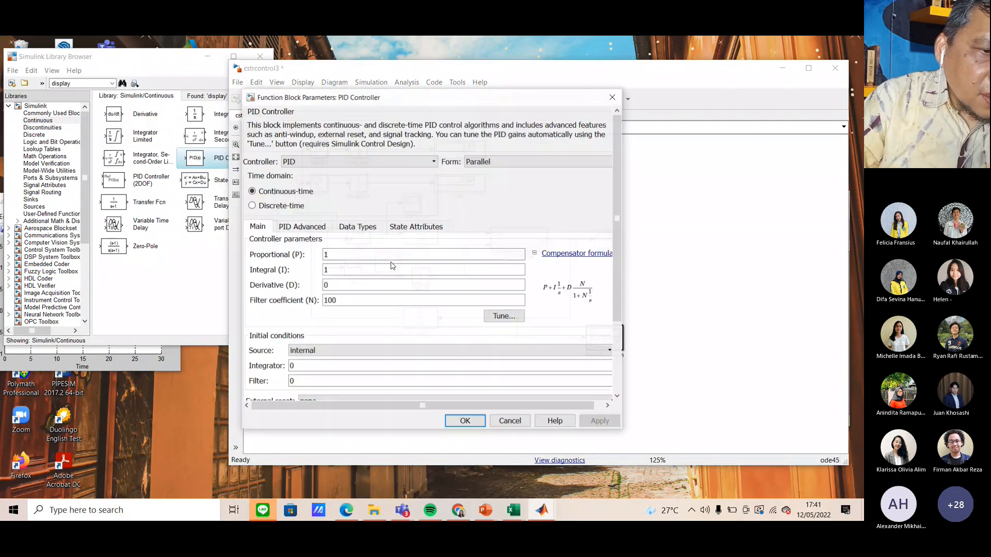
left_click(610, 99)
left_click_drag(388, 267, 355, 388)
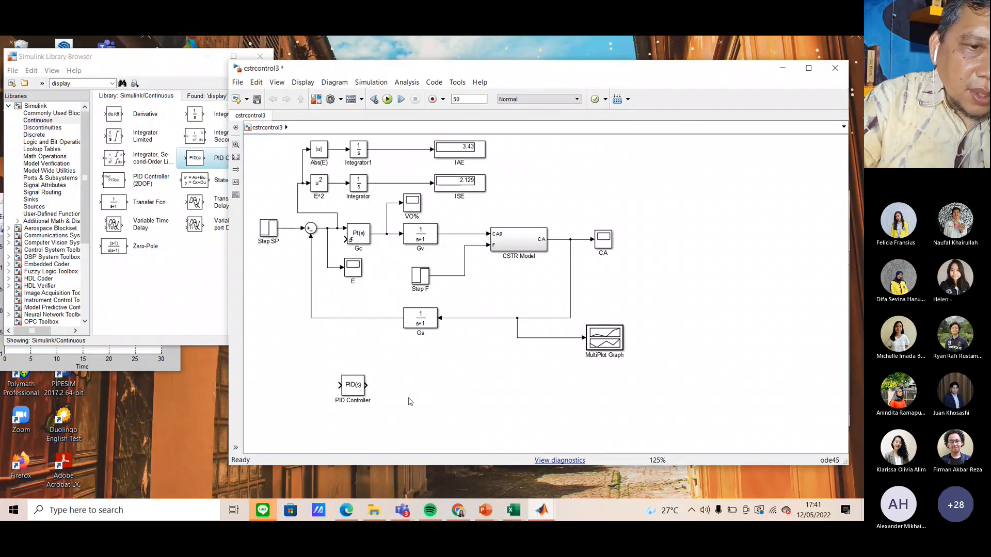
left_click(356, 396)
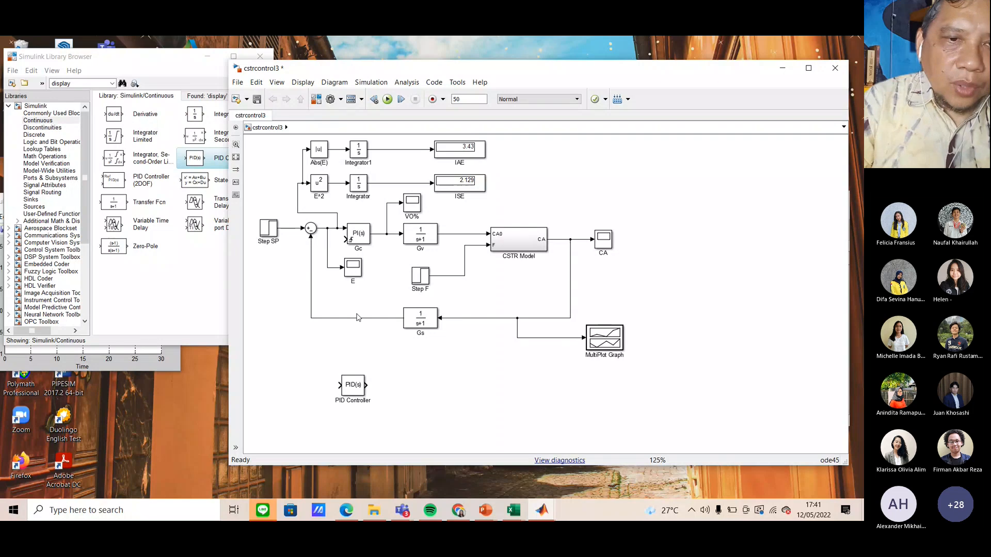
Examine Gc's main, advanced, data type and state attribute settings, closing its parameters without changes.
left_click(364, 242)
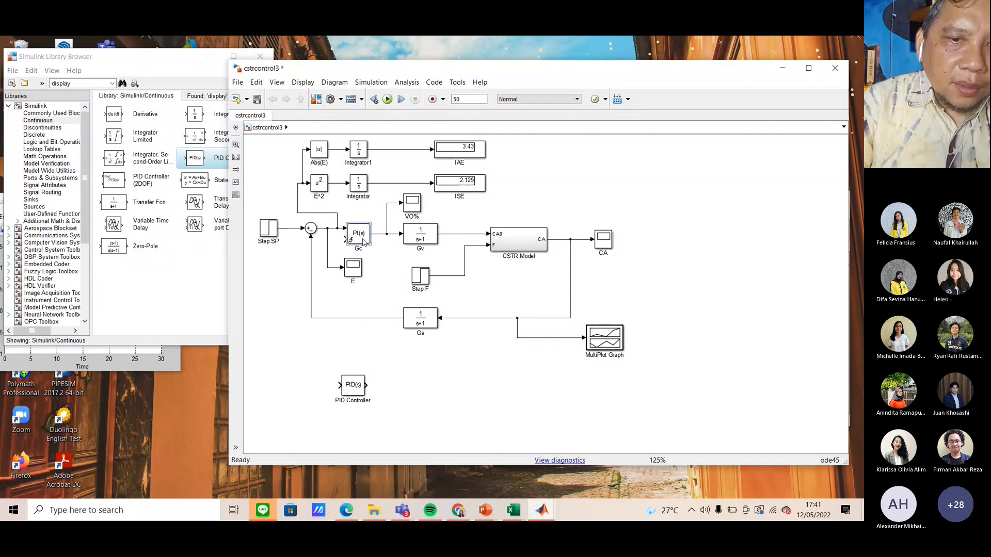
double_click(364, 242)
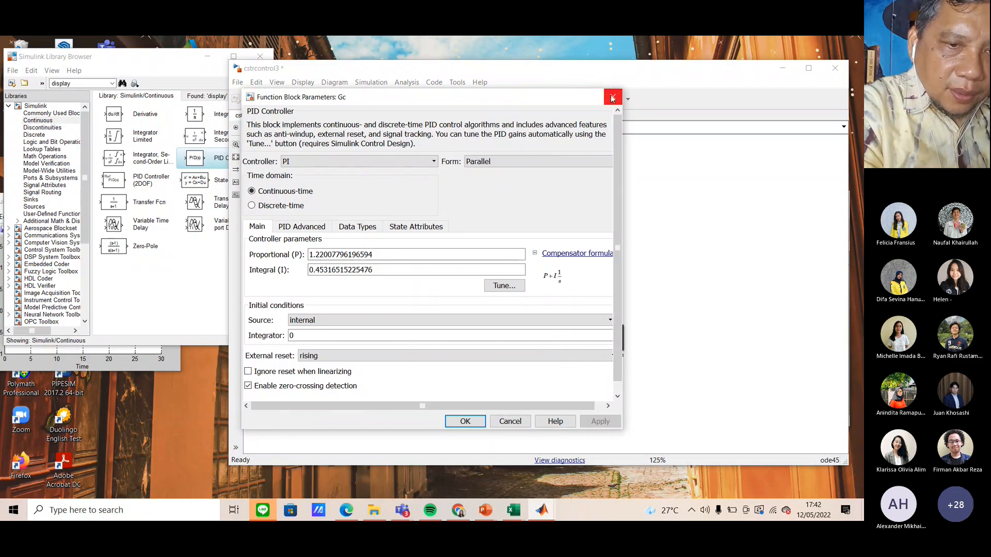
left_click(303, 227)
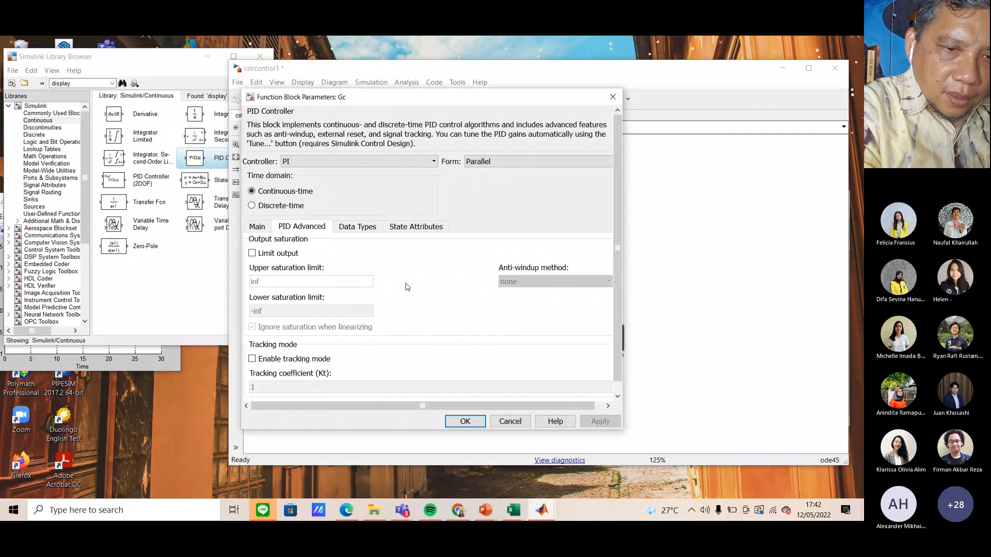
scroll(435, 276, "down", 1)
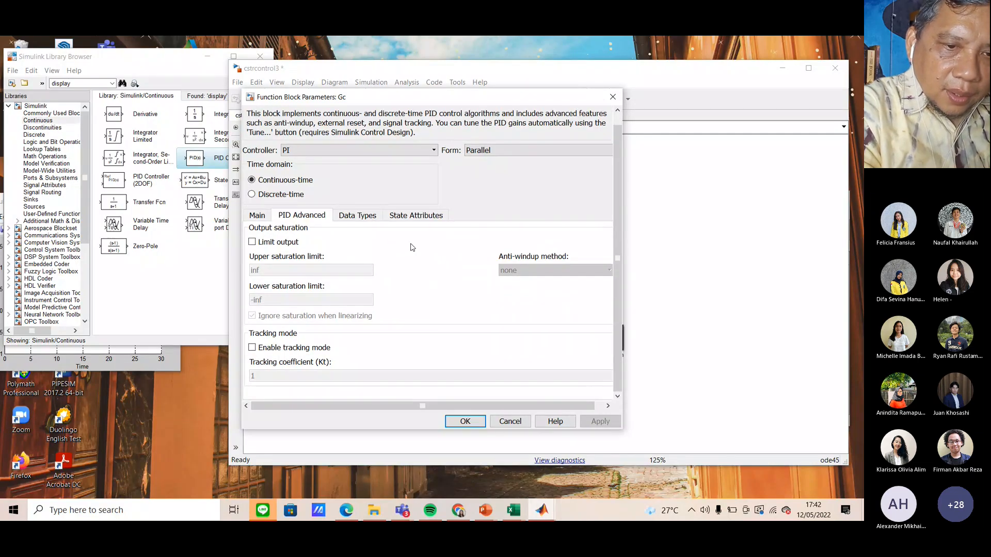
left_click(373, 225)
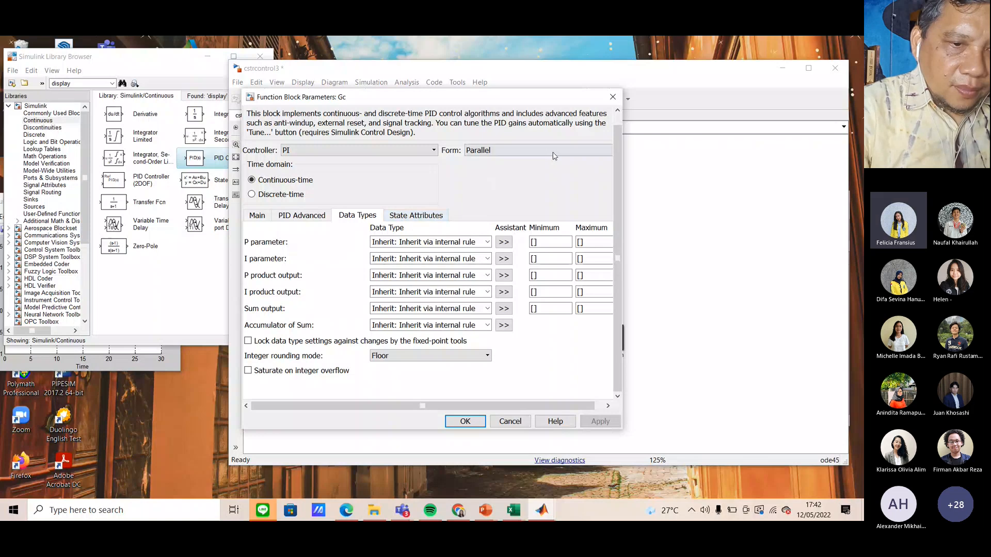
left_click(606, 104)
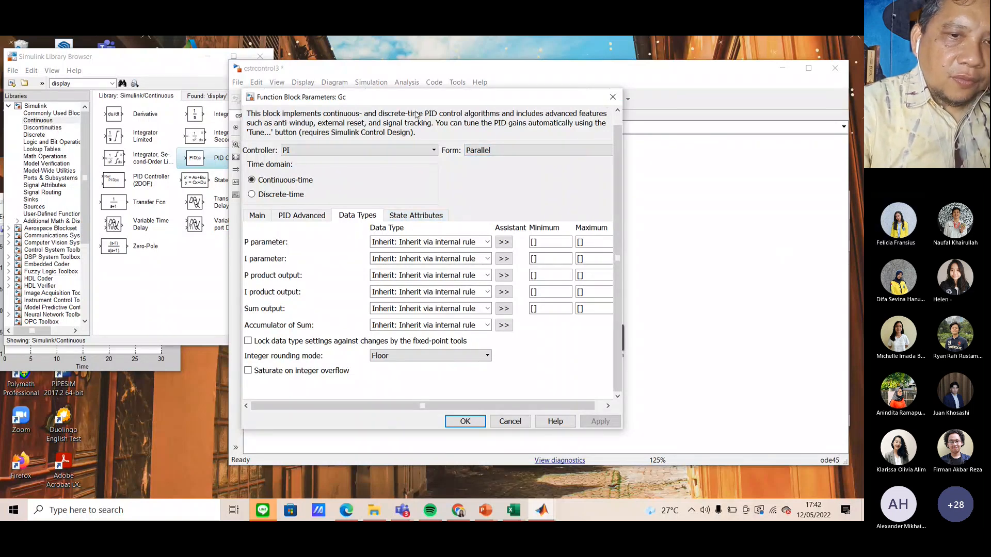
left_click(428, 216)
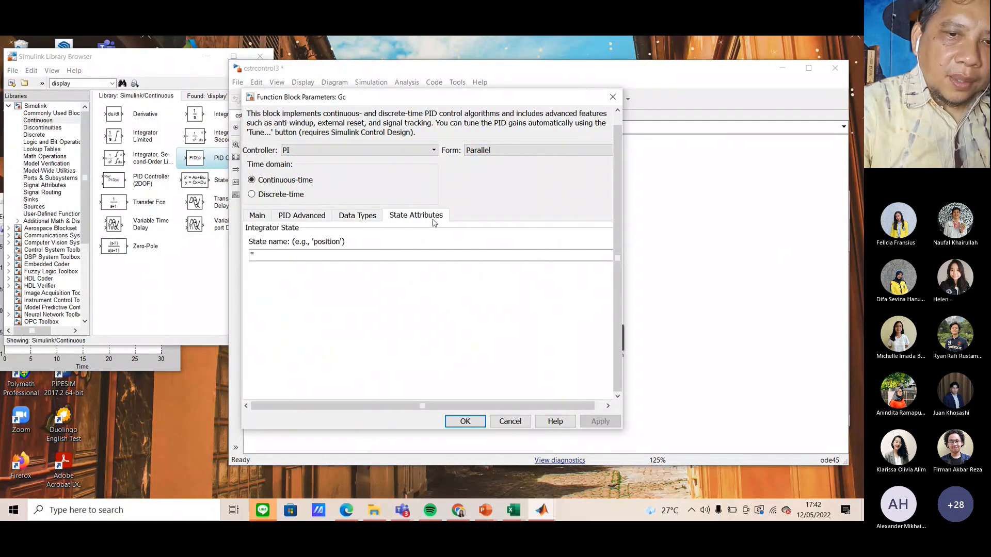
left_click(368, 220)
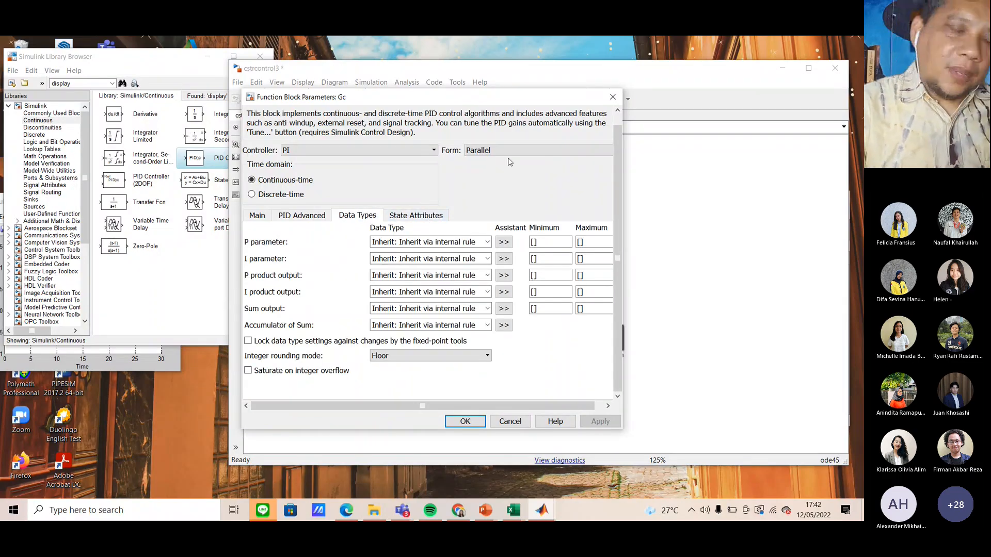
left_click(613, 96)
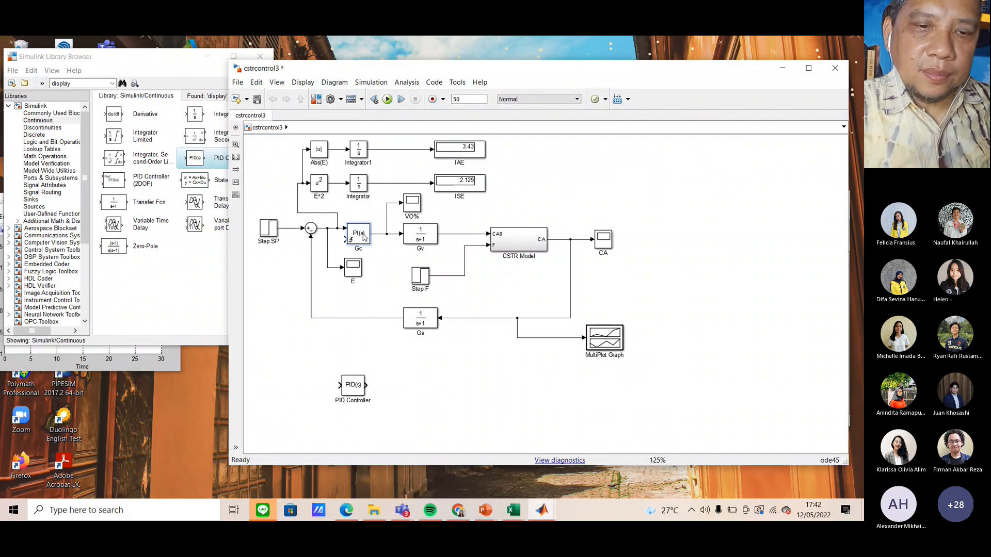
Delete the Gc block and put the new PID Controller block in its place in the loop.
left_click(354, 388)
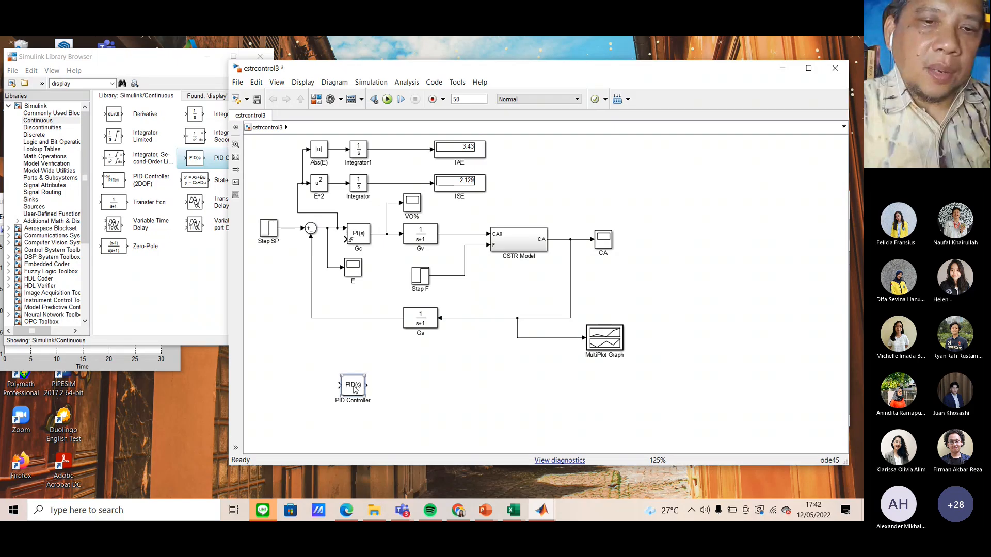
left_click_drag(354, 391, 388, 268)
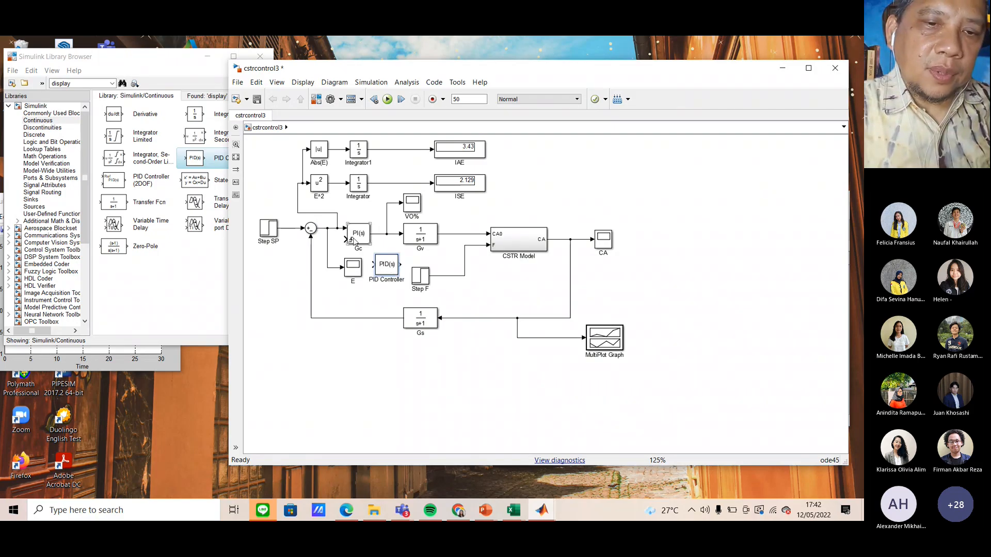
left_click(355, 240)
key("Delete")
left_click_drag(379, 264, 350, 233)
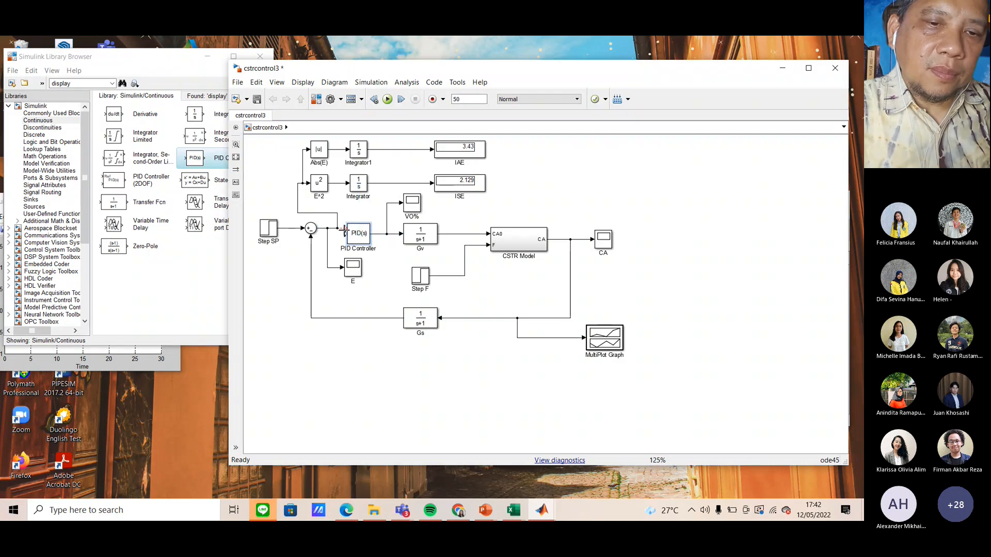
Connect the error signal to the PID Controller's input and align the block with the summing junction.
left_click_drag(345, 231, 366, 228)
left_click(347, 228)
left_click_drag(346, 234, 355, 228)
left_click(369, 234)
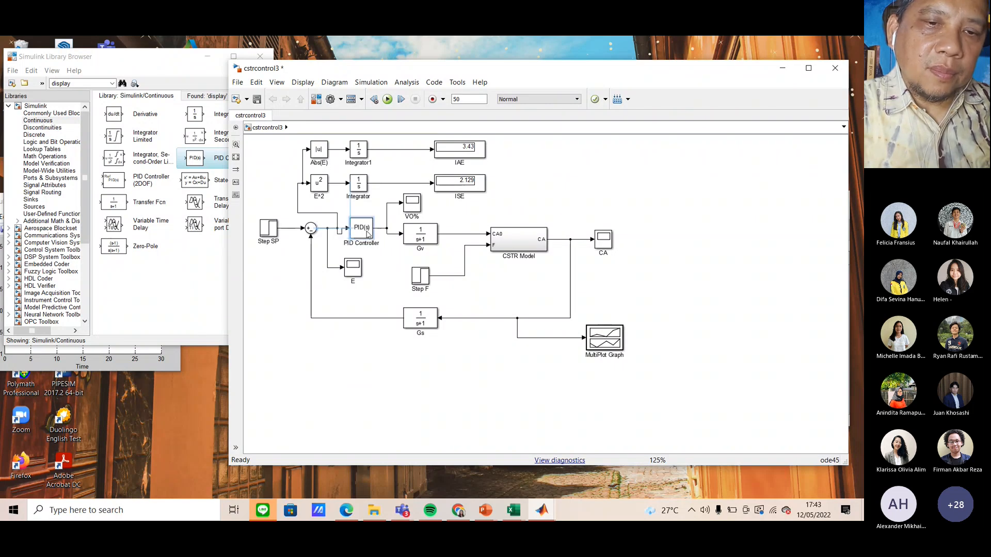
Set the PID Controller block's controller type to PI and apply the change so that it can be tuned.
double_click(370, 234)
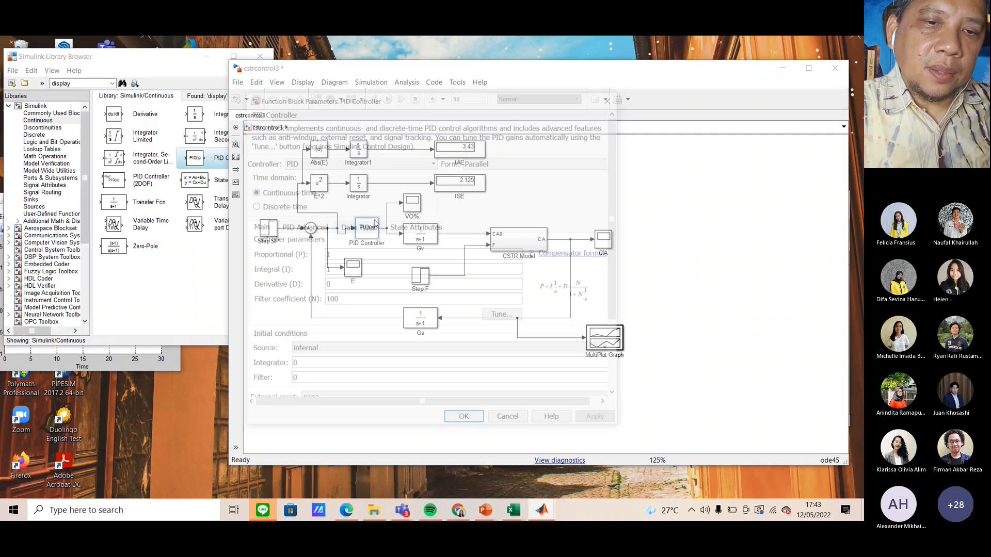
left_click(359, 162)
left_click(309, 178)
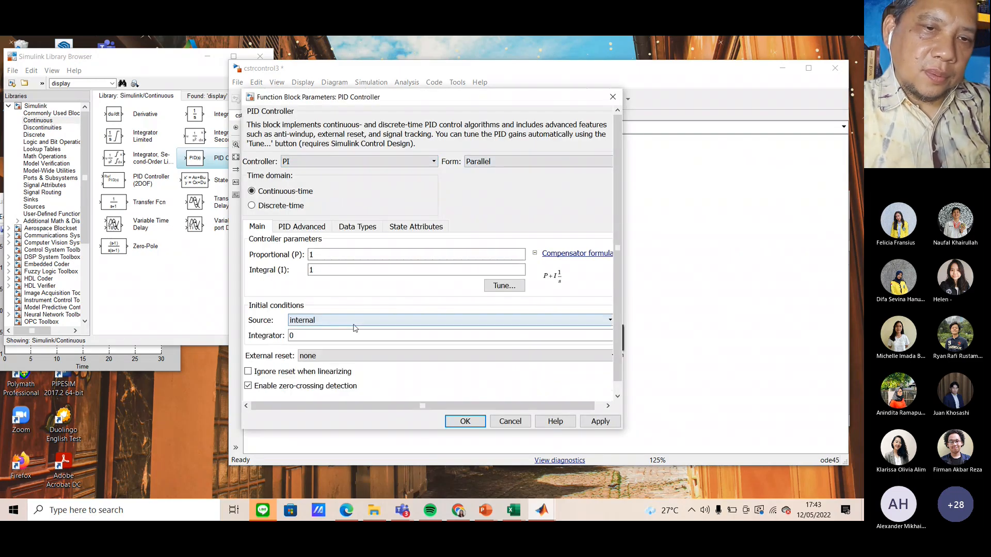
left_click(515, 293)
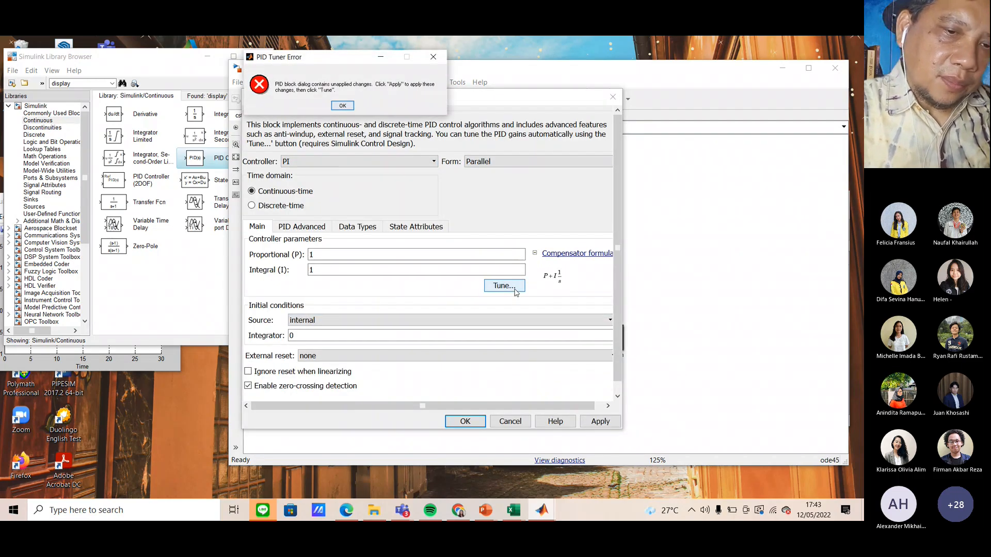
left_click(343, 107)
left_click(599, 421)
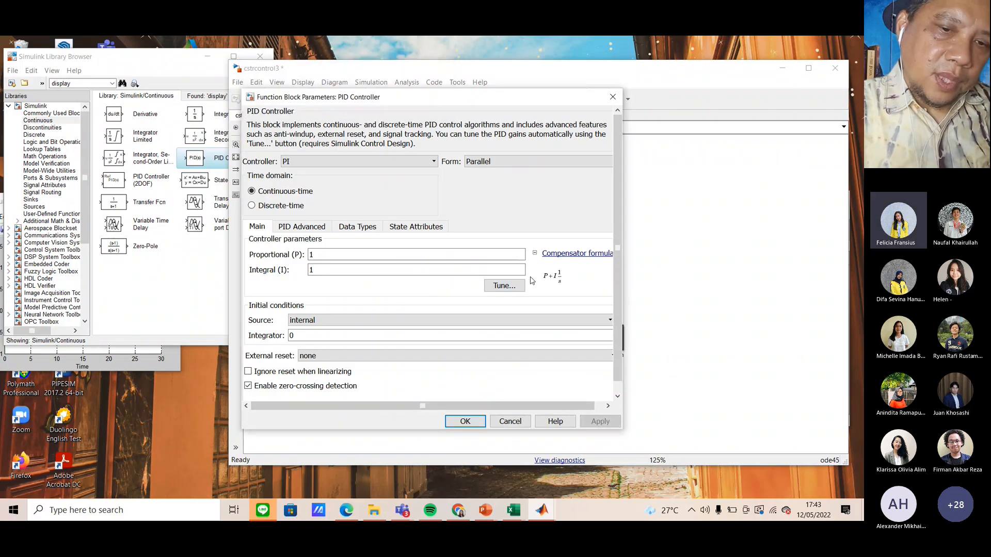
Auto-tune the PI gains with the PID Tuner's default response settings, update the block with them and accept its parameters.
left_click(506, 287)
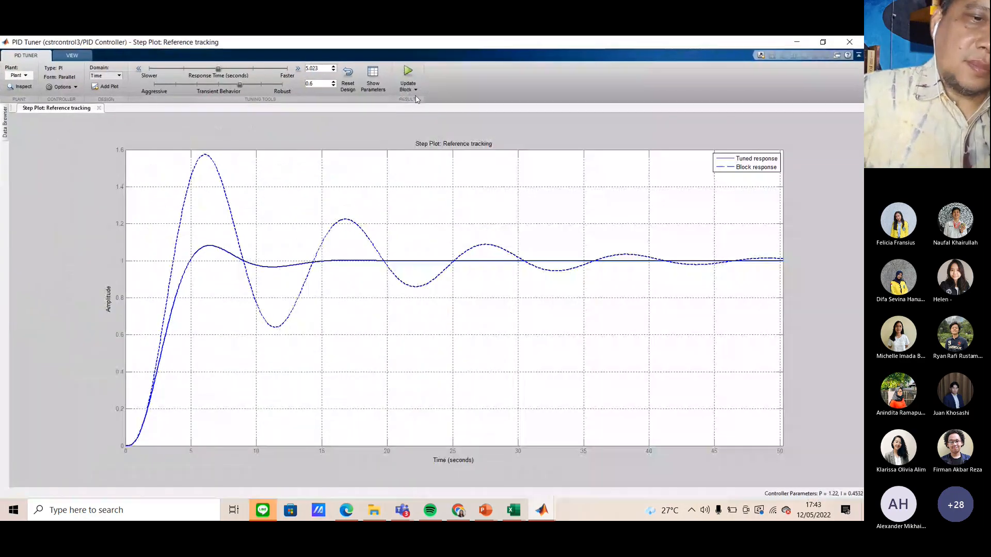
left_click(407, 74)
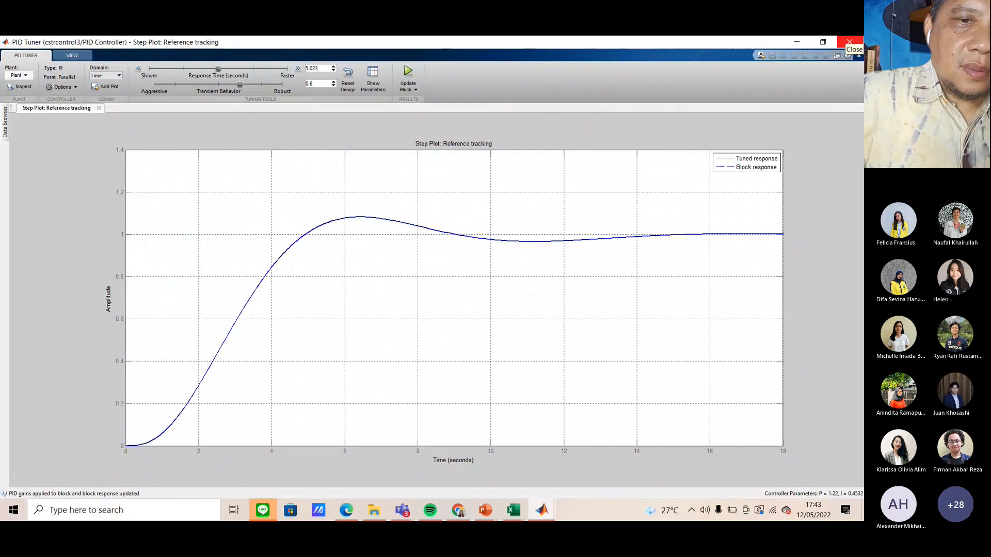
left_click(837, 57)
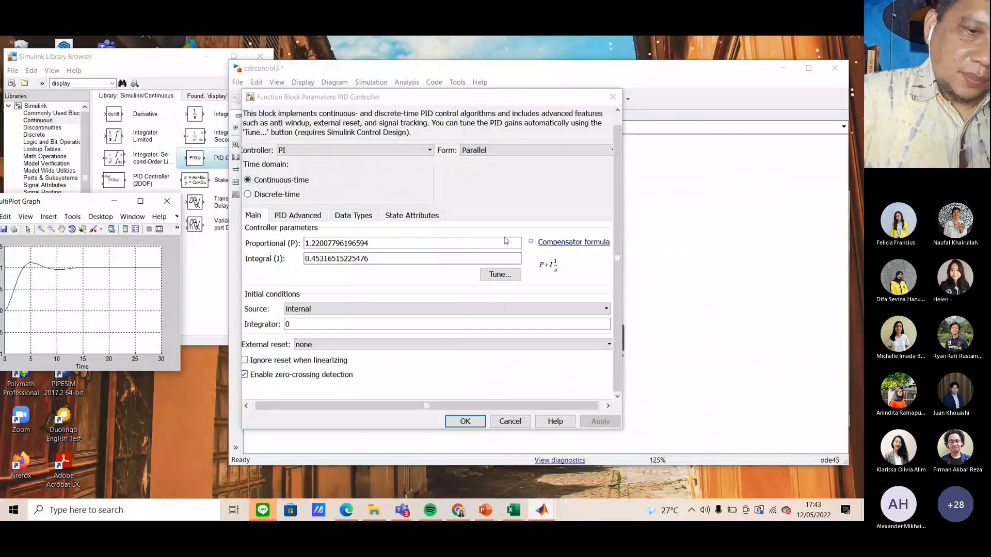
left_click(464, 419)
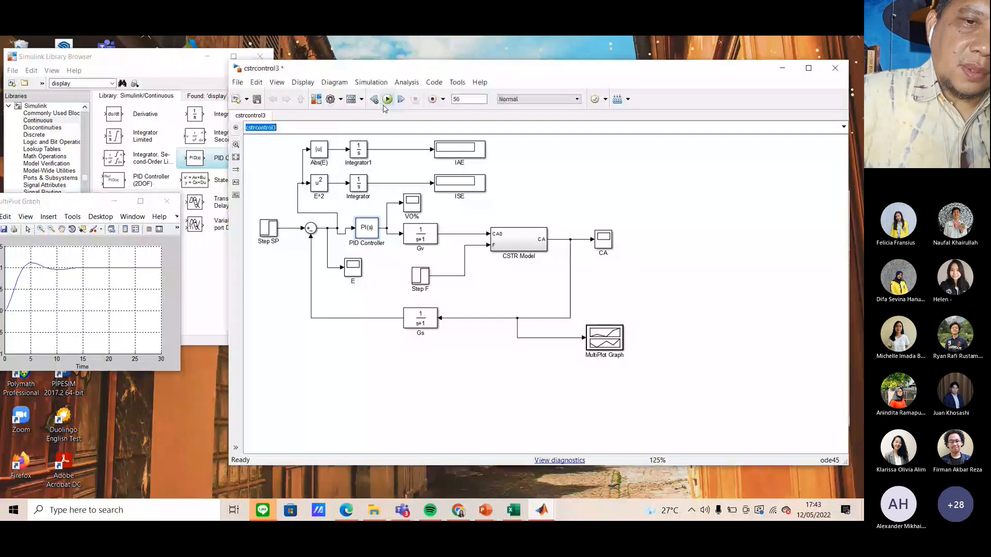
Run the simulation with the tuned controller, moving the MultiPlot Graph over the model's empty area to view the response, and save the model.
left_click(387, 100)
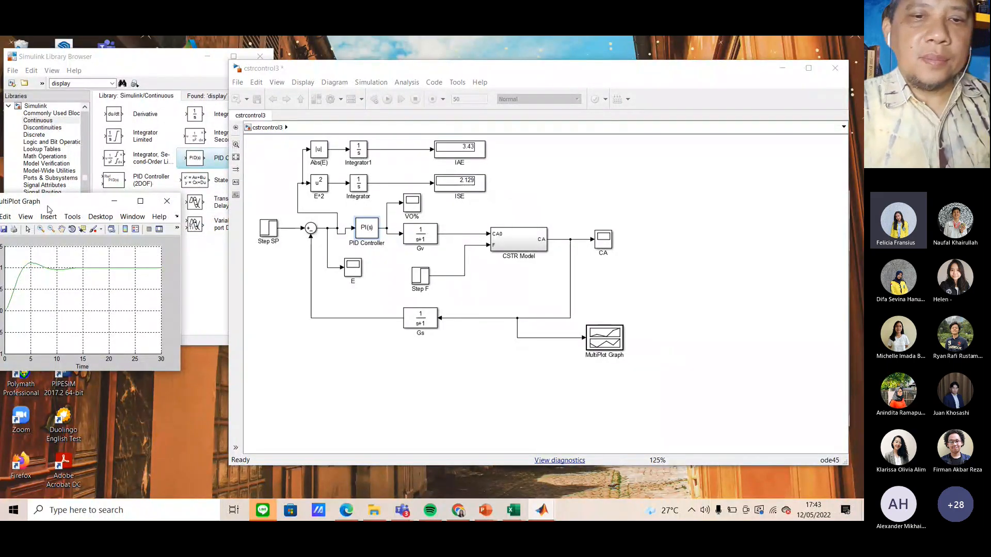
left_click_drag(54, 202, 712, 114)
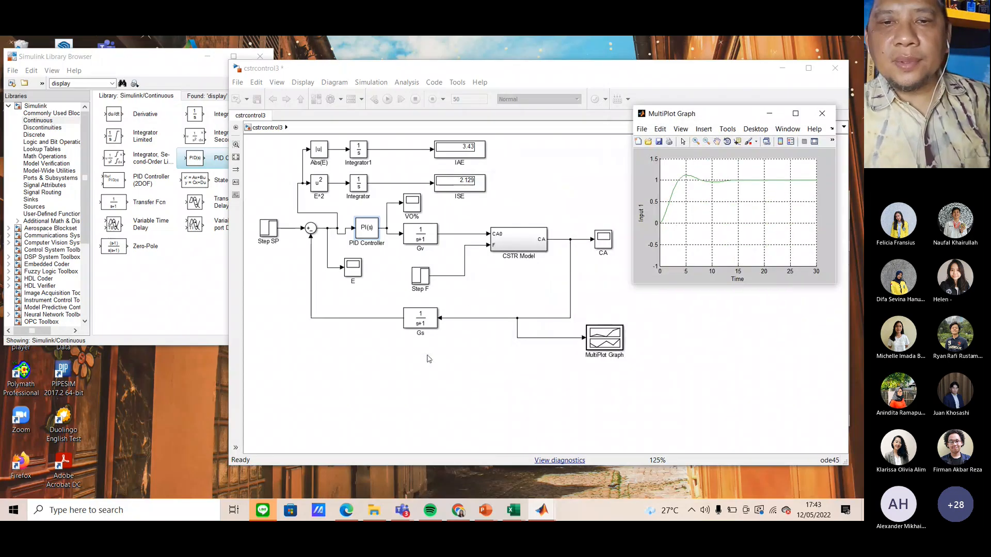
left_click(406, 406)
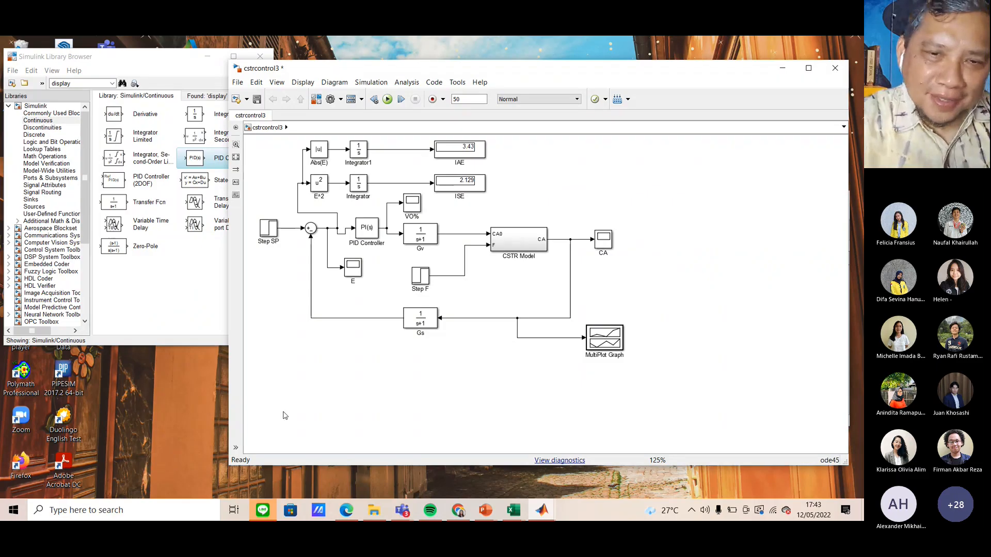
key("ctrl+s")
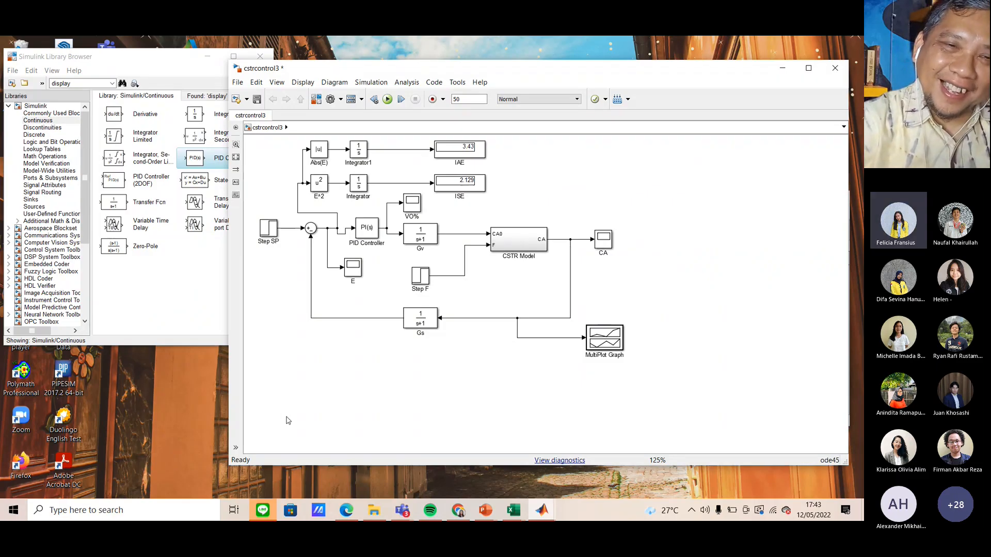